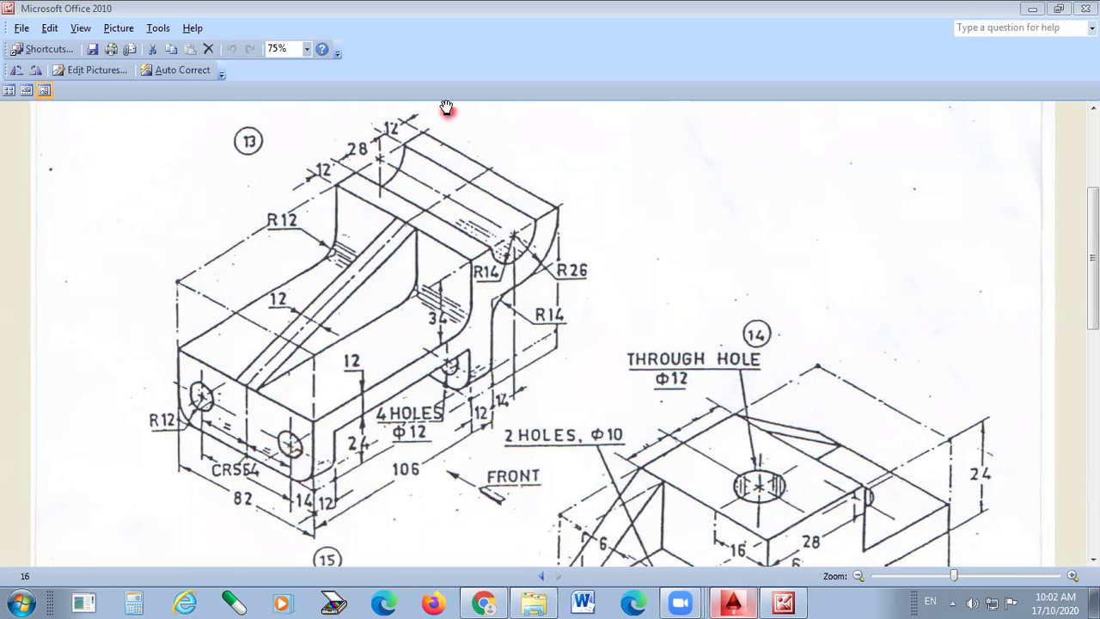
- Sketch trial freehand strokes beside and along the slanted edges of figure 13, and clear them
drag(133, 298, 259, 179)
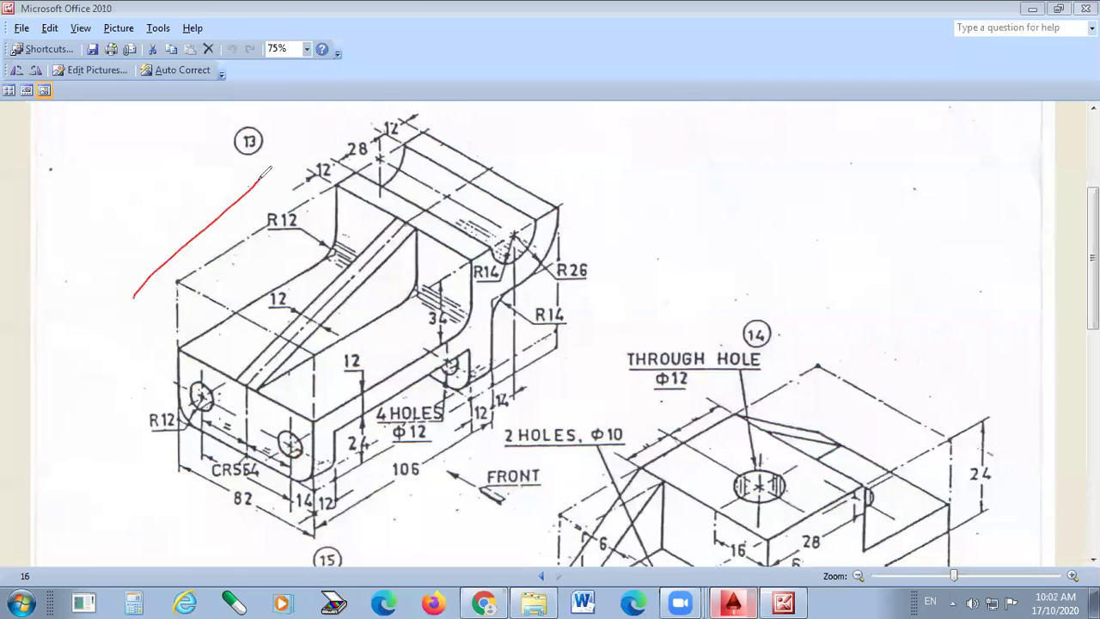
drag(135, 370, 290, 316)
mouse_move(179, 379)
mouse_down()
mouse_move(309, 359)
mouse_move(343, 338)
mouse_up()
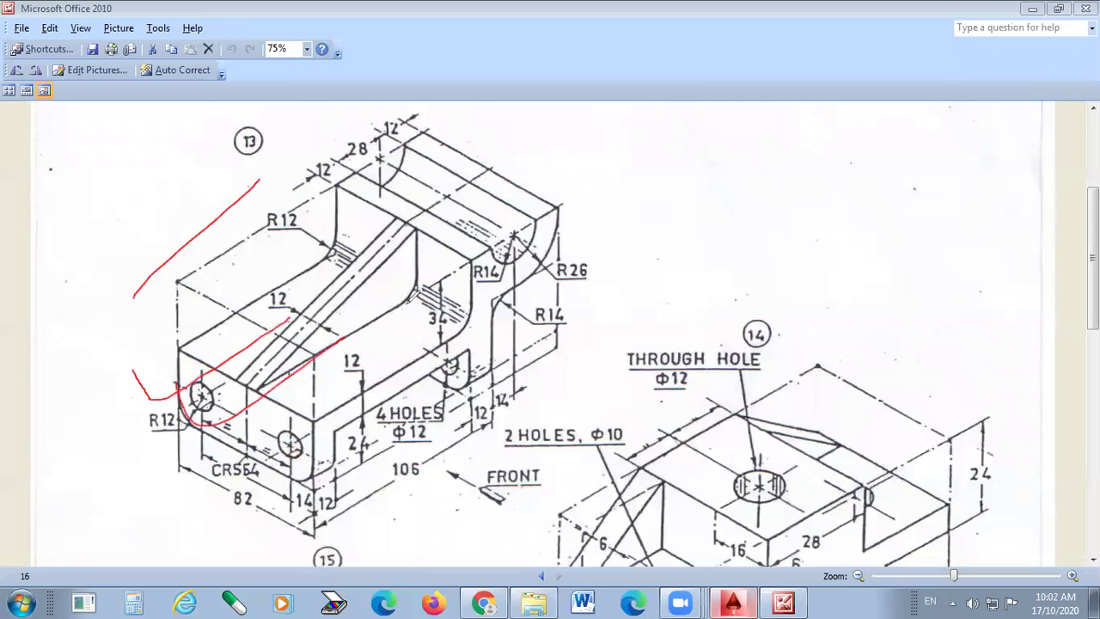
key(ctrl+z)
key(ctrl+z)
key(ctrl+z)
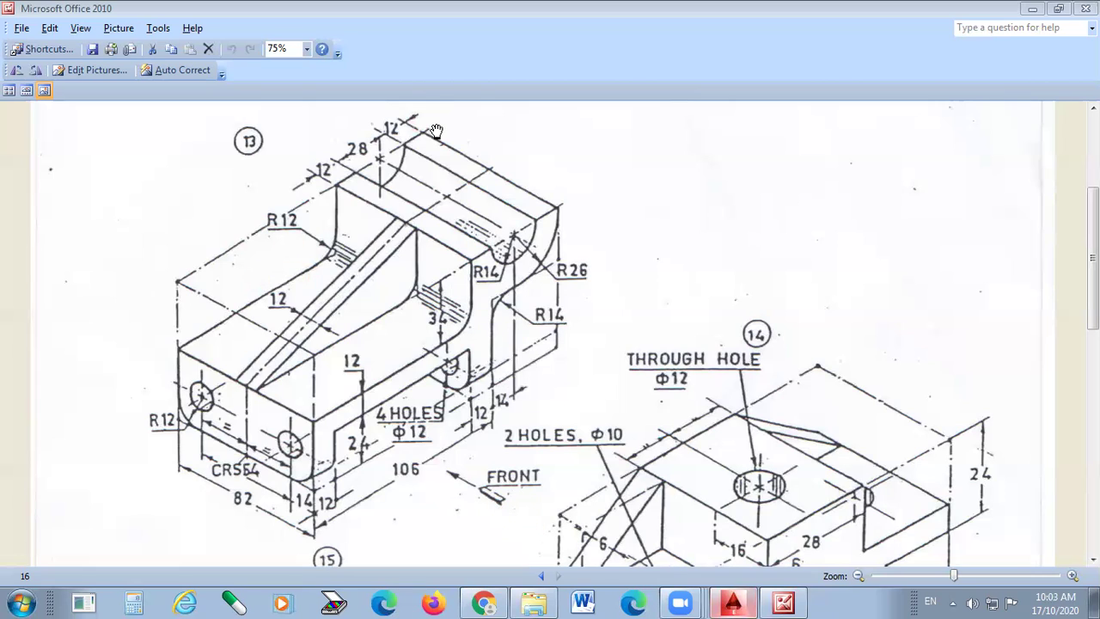
- Point arrows at the front-view surfaces of figure 13, including the base edge, upright, R26 curve and lower leg
drag(522, 523, 391, 394)
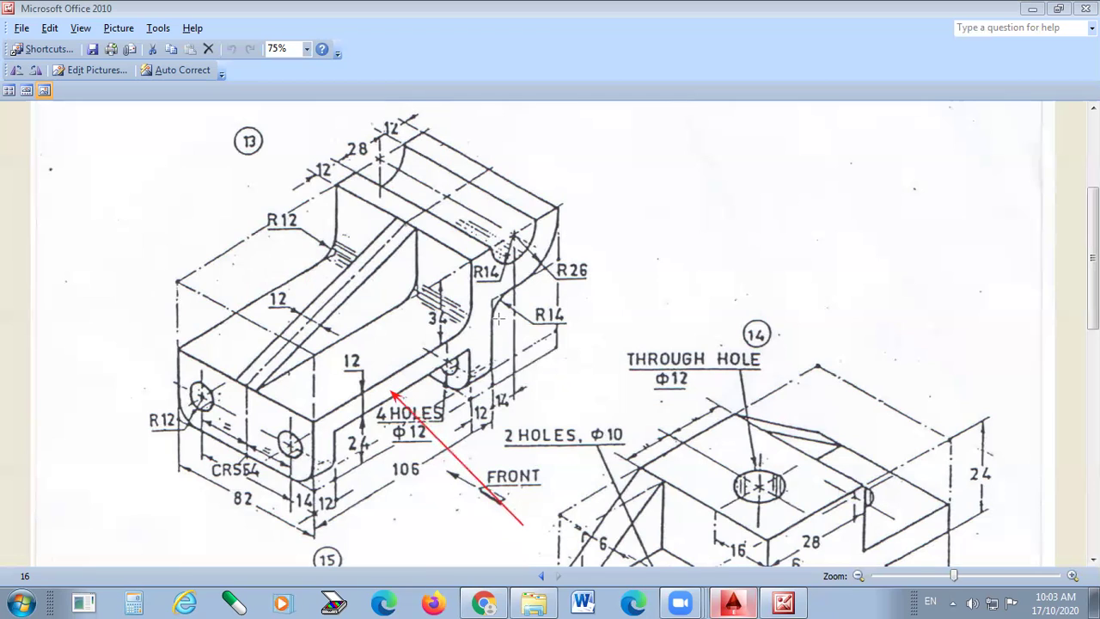
drag(495, 322, 474, 303)
drag(537, 273, 526, 263)
drag(327, 465, 319, 456)
- Mark the upper surfaces of figure 13 with arrows: the top faces, both base areas and the sloping rib
drag(486, 120, 486, 184)
drag(407, 160, 406, 214)
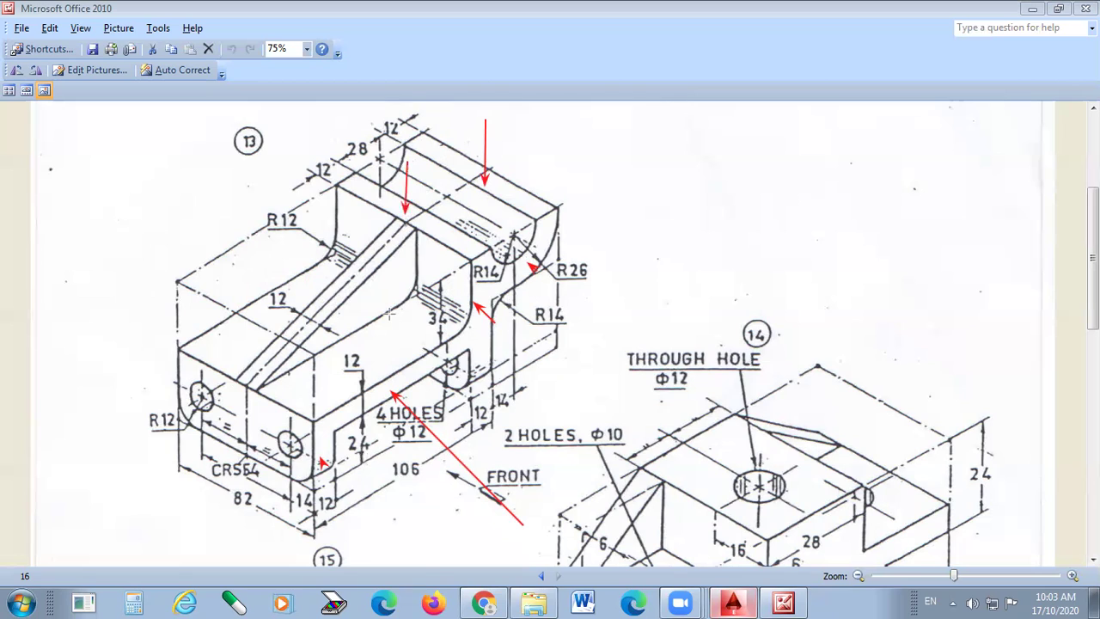
drag(401, 301, 387, 357)
drag(278, 257, 274, 308)
drag(337, 199, 363, 265)
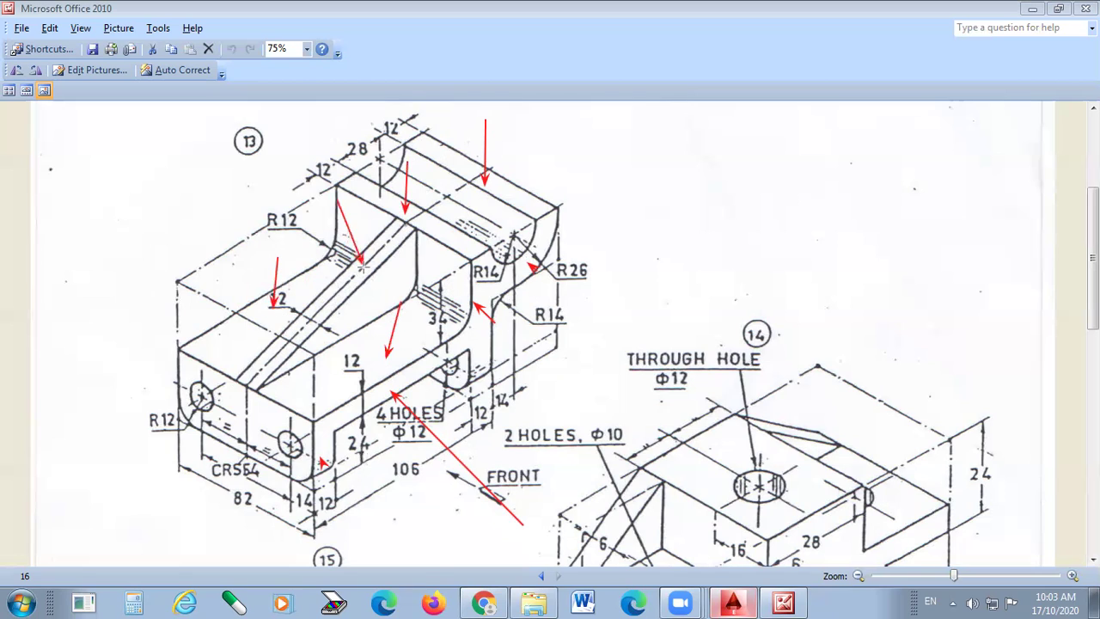
- Add arrows pointing at the sloping rib and the end face with the holes in figure 13
drag(457, 328, 391, 273)
drag(361, 341, 348, 316)
drag(197, 482, 255, 426)
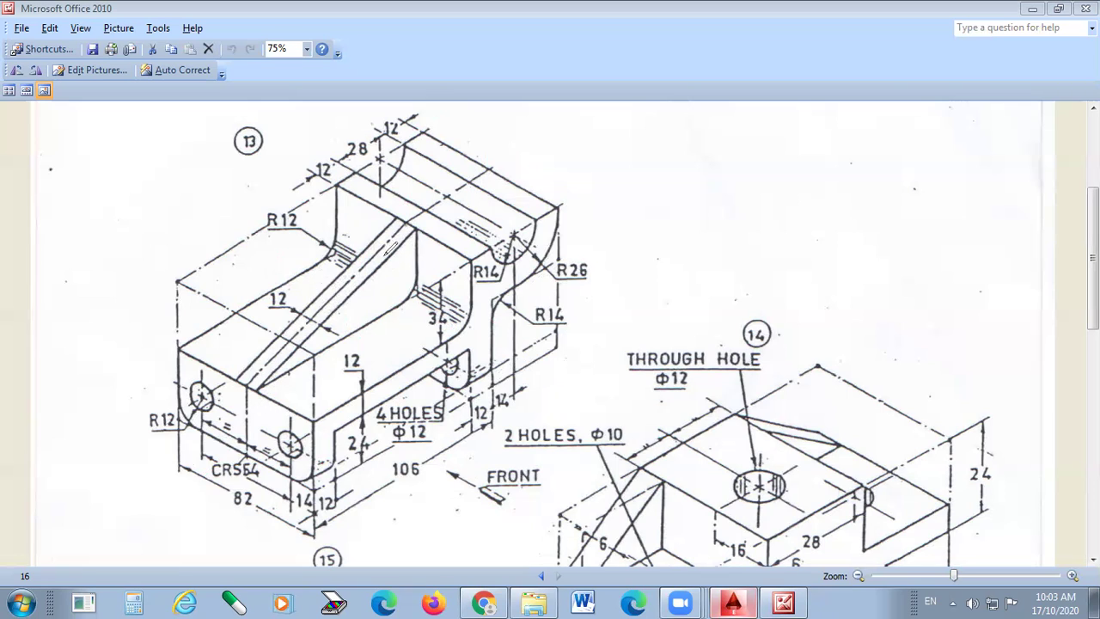
- Draw a front viewing-direction arrow beside figure 13 and trace the part's front profile
mouse_move(633, 397)
mouse_down()
mouse_move(588, 346)
mouse_move(582, 359)
mouse_move(583, 345)
mouse_move(597, 357)
mouse_move(585, 364)
mouse_up()
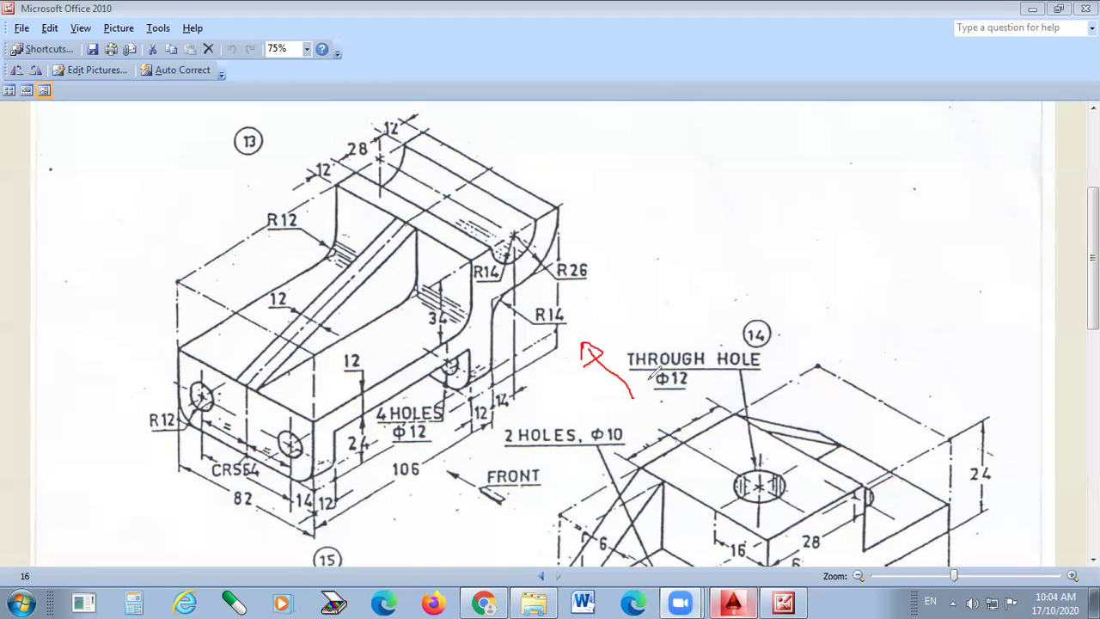
mouse_move(544, 220)
mouse_down()
mouse_move(531, 258)
mouse_move(498, 271)
mouse_move(485, 259)
mouse_move(493, 371)
mouse_move(486, 334)
mouse_move(347, 402)
mouse_move(320, 421)
mouse_move(327, 471)
mouse_up()
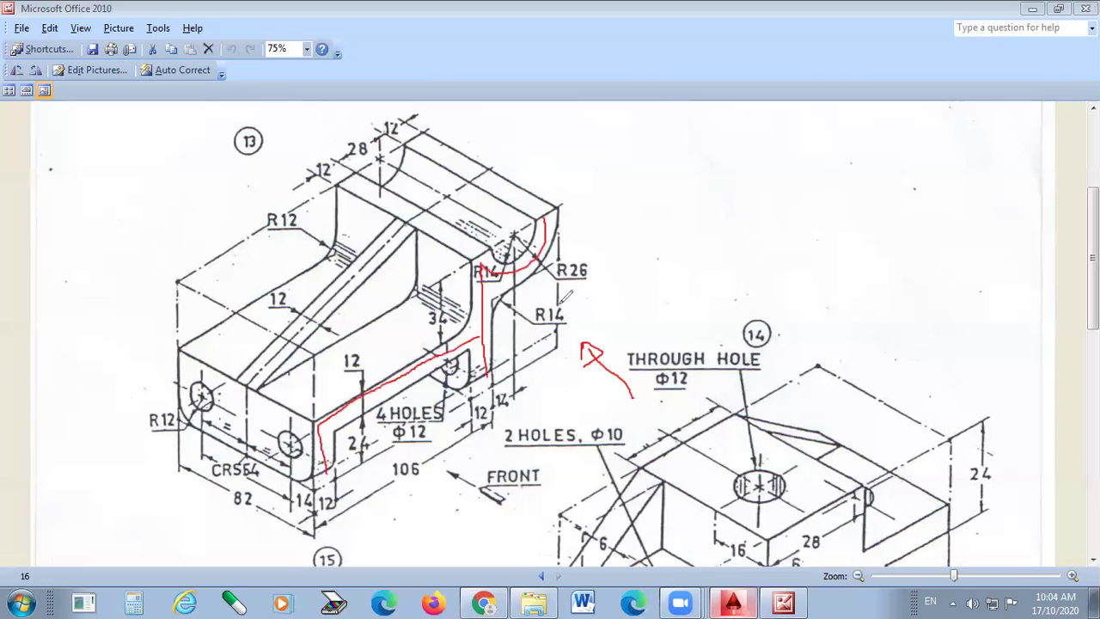
- Stroke parallel lines across the upper surfaces of figure 13 along the part's width
mouse_move(549, 198)
mouse_down()
mouse_move(451, 149)
mouse_move(417, 155)
mouse_up()
drag(466, 238, 384, 193)
drag(428, 268, 342, 226)
drag(402, 292, 311, 252)
drag(337, 335, 262, 302)
drag(299, 370, 194, 324)
drag(260, 381, 179, 349)
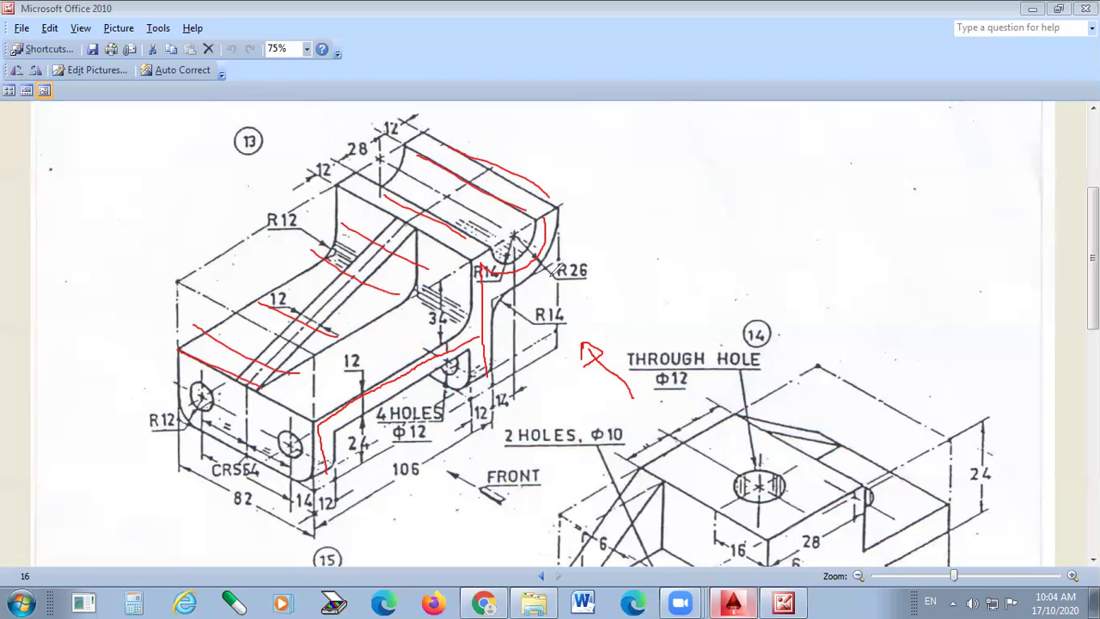
- Clear all pen annotations from figure 13
key(ctrl+z)
key(ctrl+z)
key(ctrl+z)
key(ctrl+z)
key(ctrl+z)
key(ctrl+z)
key(ctrl+z)
key(ctrl+z)
key(ctrl+z)
key(ctrl+z)
key(ctrl+z)
key(ctrl+z)
key(ctrl+z)
key(Escape)
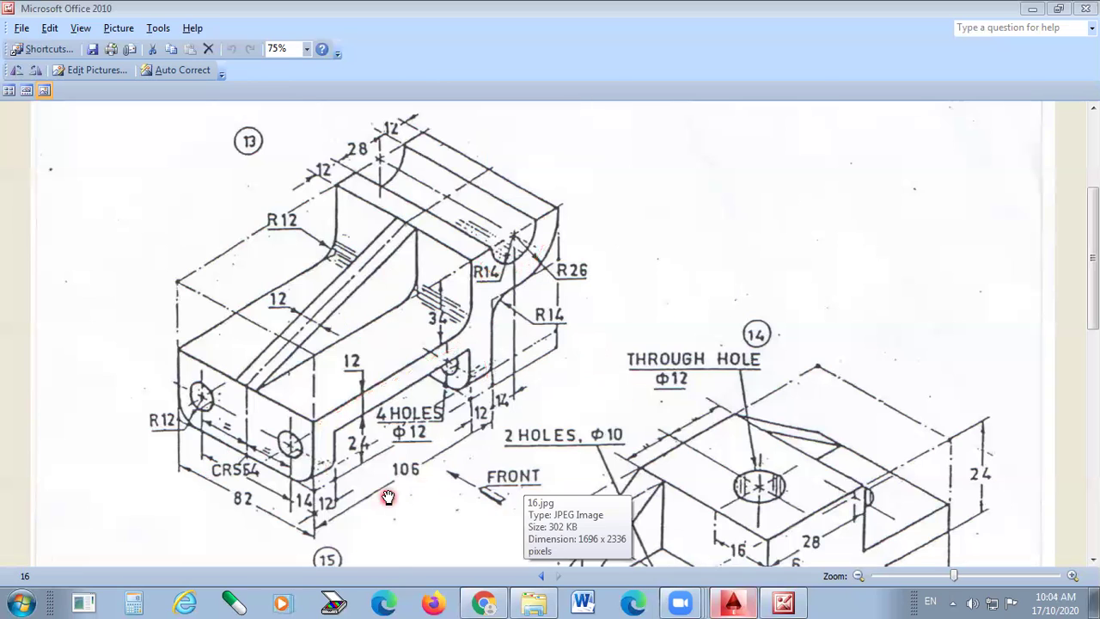
- Switch to AutoCAD and set the drawing to the Front view
click(731, 602)
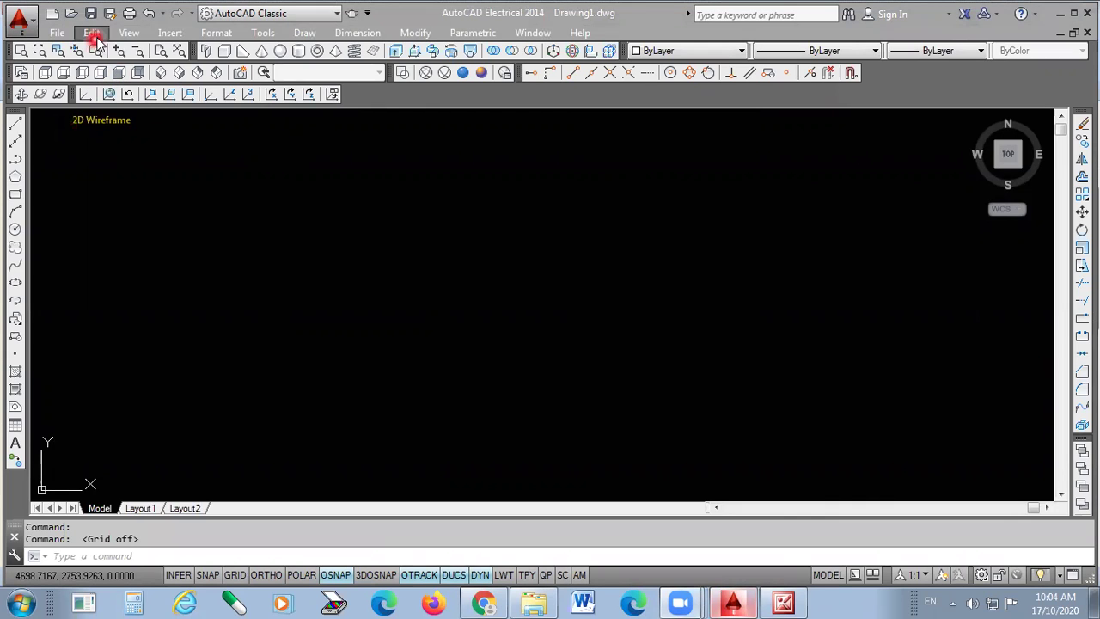
click(128, 35)
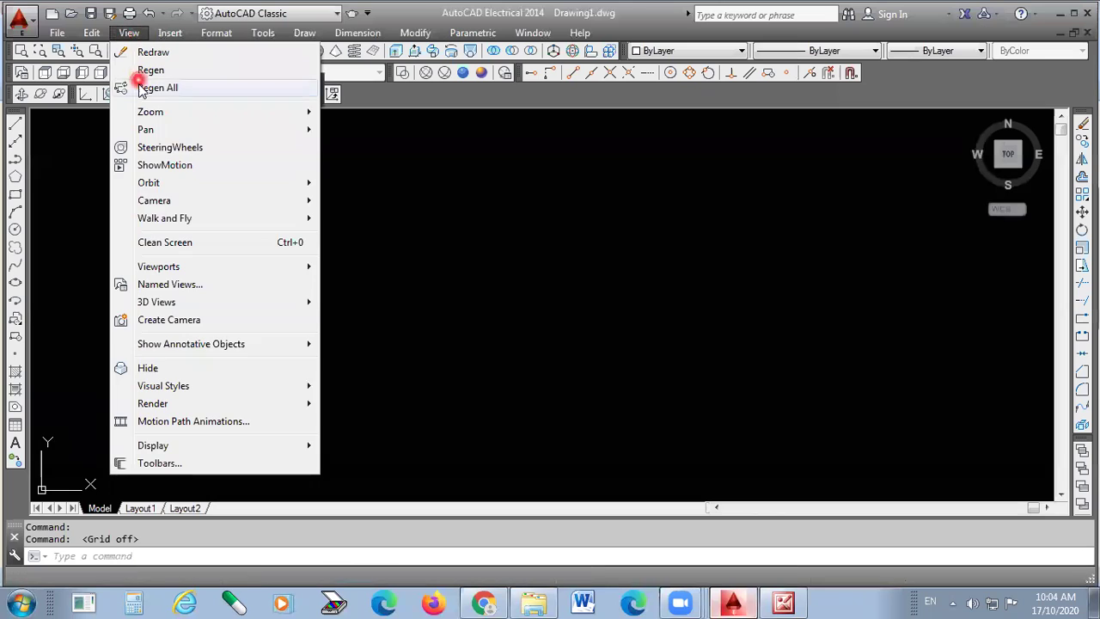
mouse_move(281, 303)
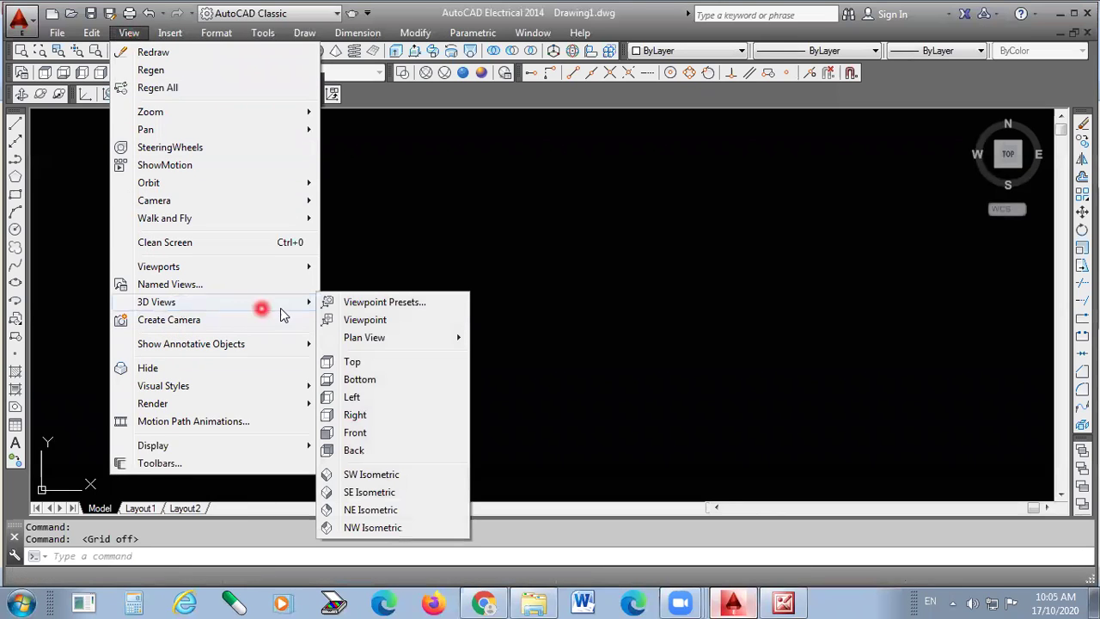
click(355, 434)
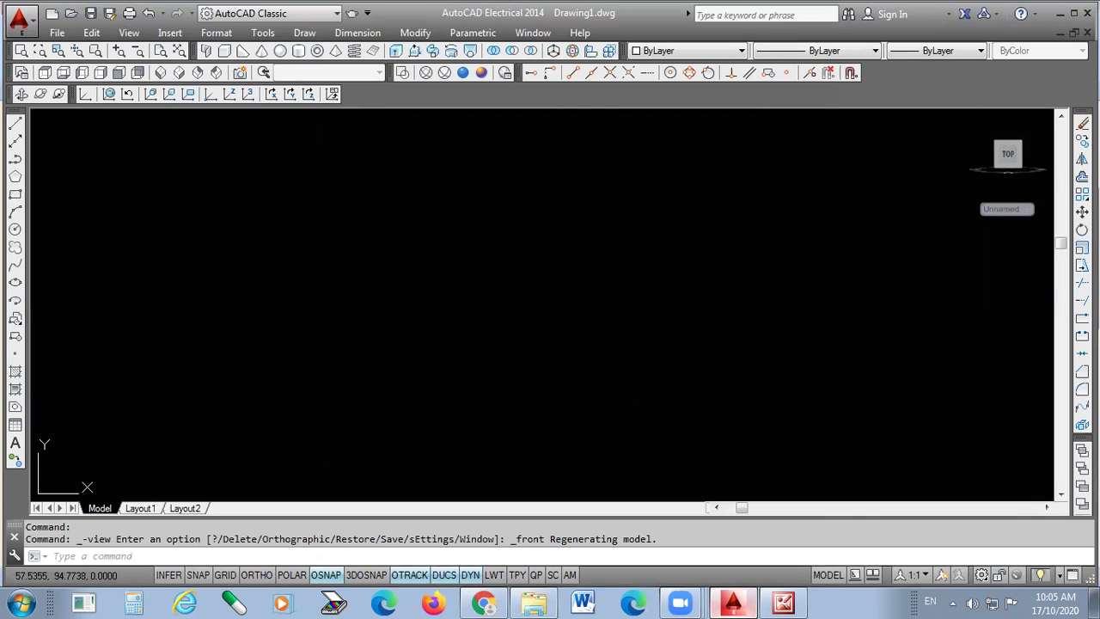
click(622, 386)
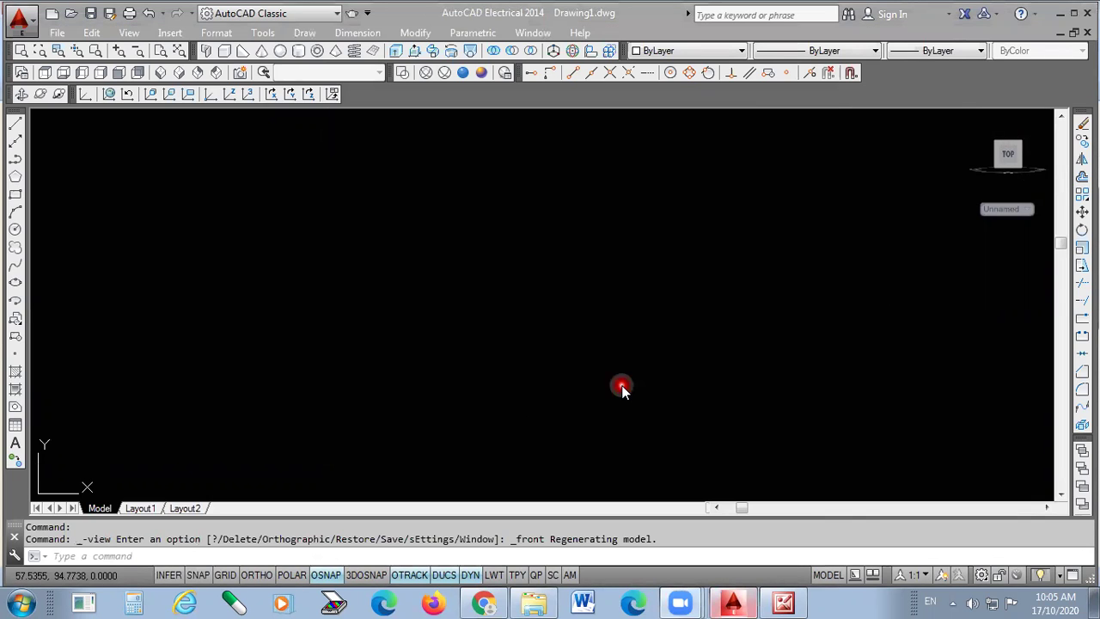
- Switch to the reference picture and trace the 106, 12 and 24 dimensions of figure 13, and clear the marks
click(783, 602)
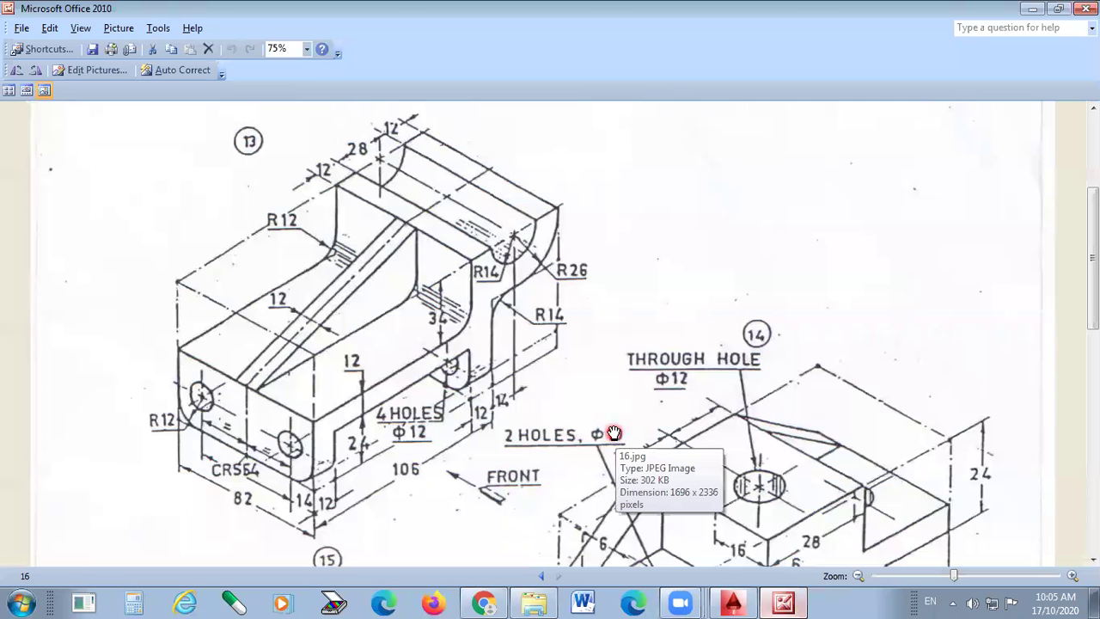
mouse_move(614, 432)
mouse_down()
mouse_move(560, 204)
mouse_move(460, 220)
mouse_up()
click(411, 512)
click(535, 443)
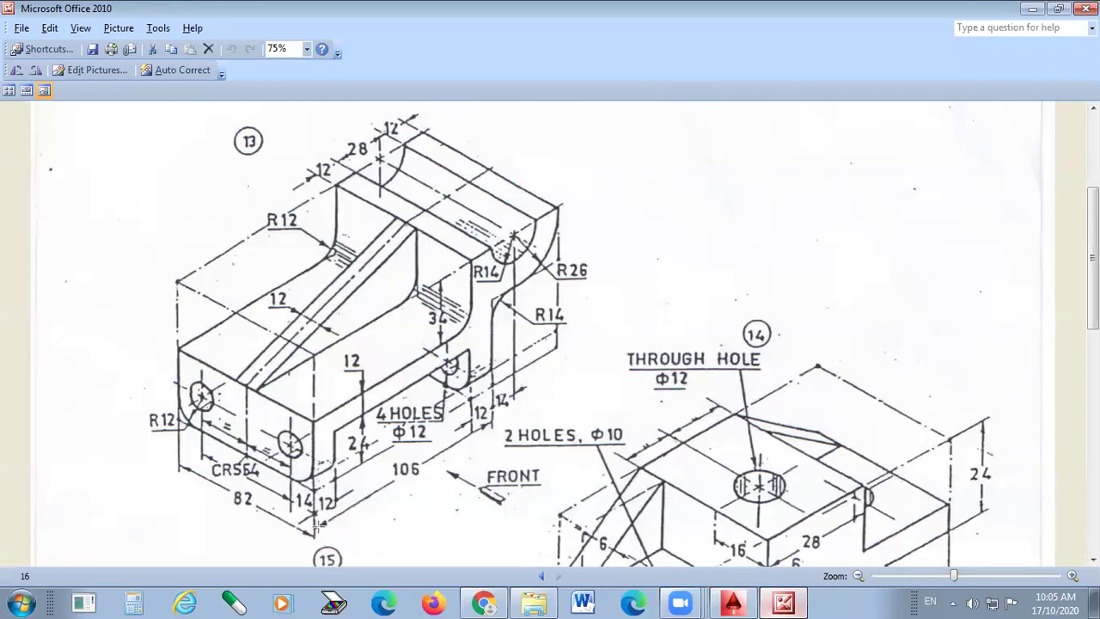
drag(497, 426, 317, 526)
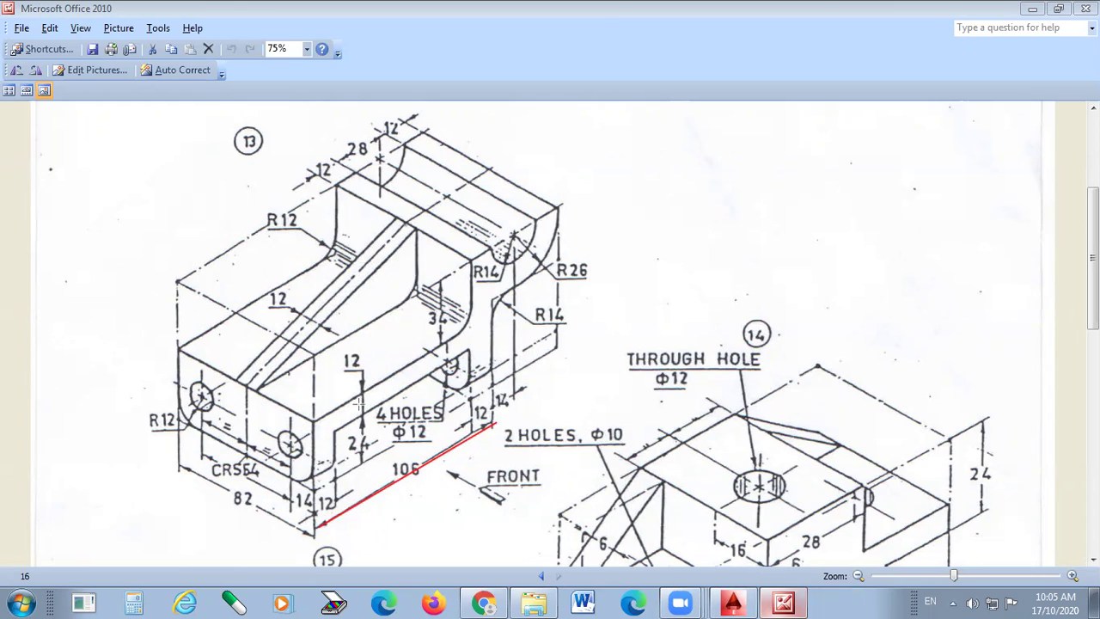
drag(362, 389, 363, 421)
drag(363, 417, 362, 462)
drag(338, 462, 336, 430)
key(Escape)
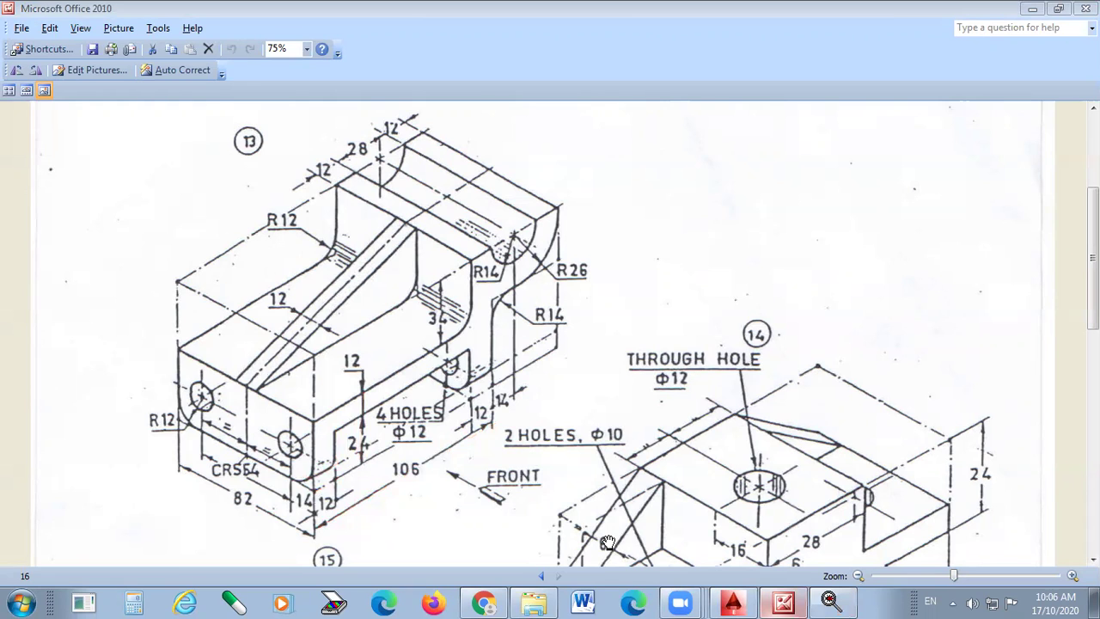
- Switch back to AutoCAD and set the current object colour to Red
click(733, 602)
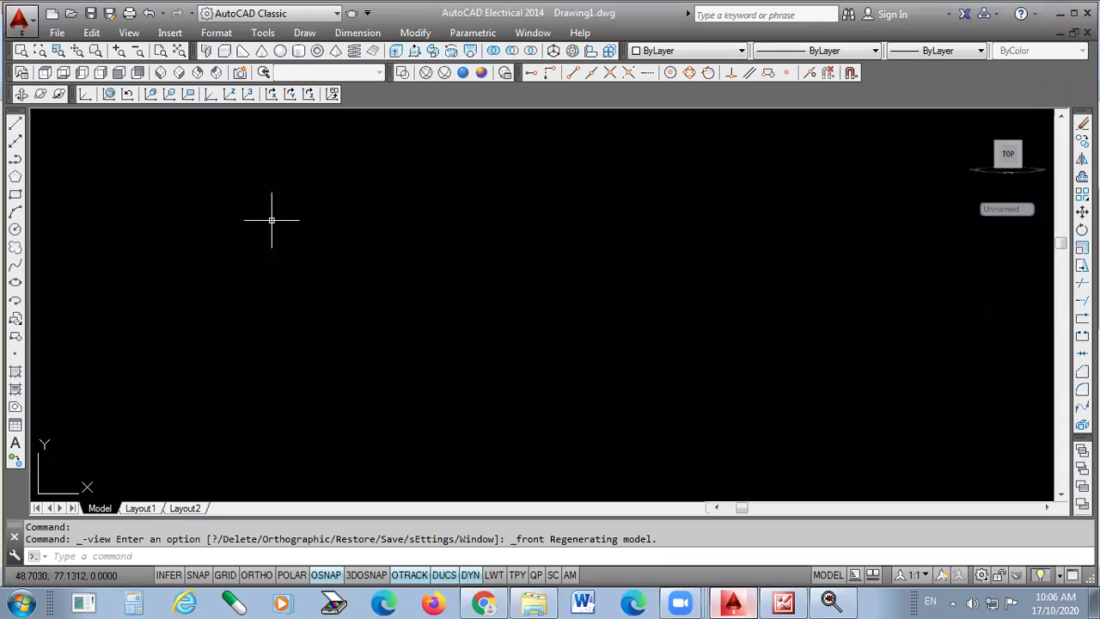
click(687, 51)
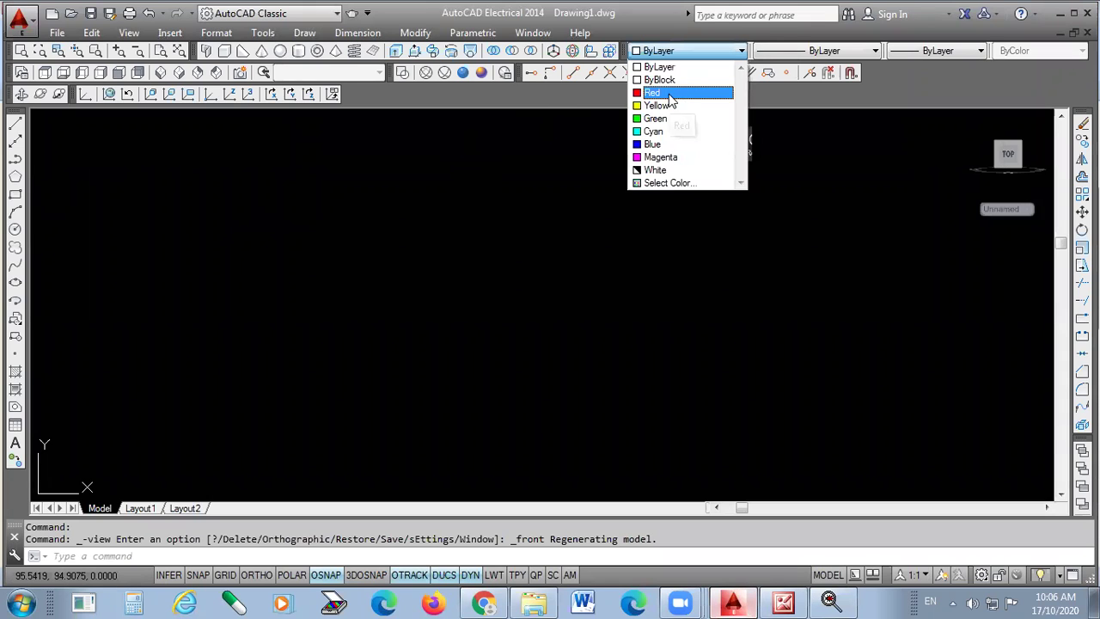
click(670, 94)
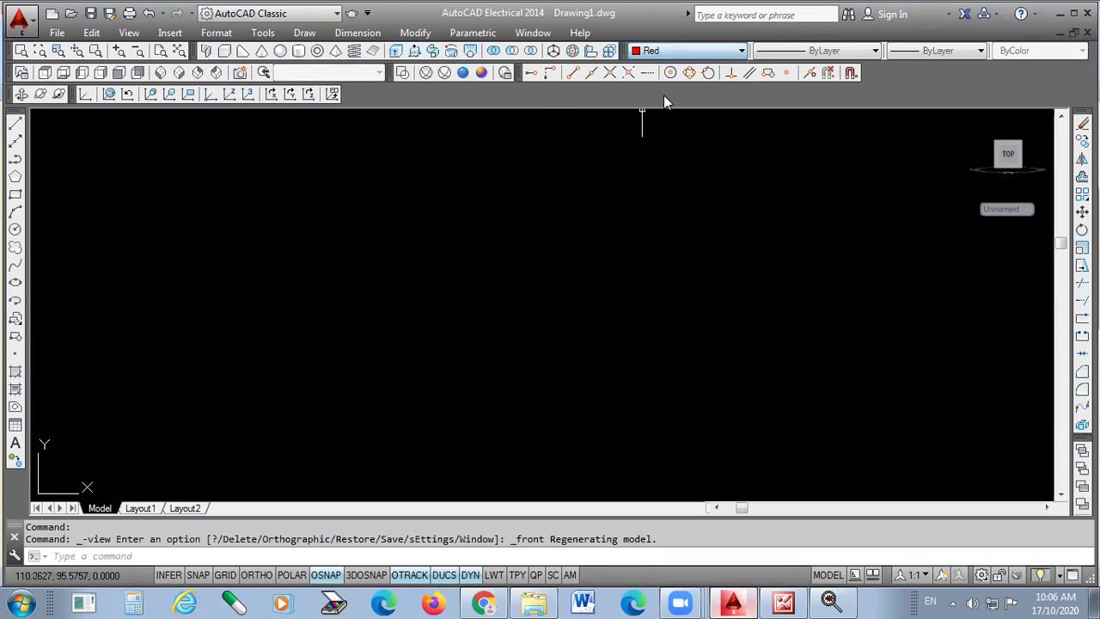
- Turn on ortho mode and draw a horizontal line 106 units long
click(16, 127)
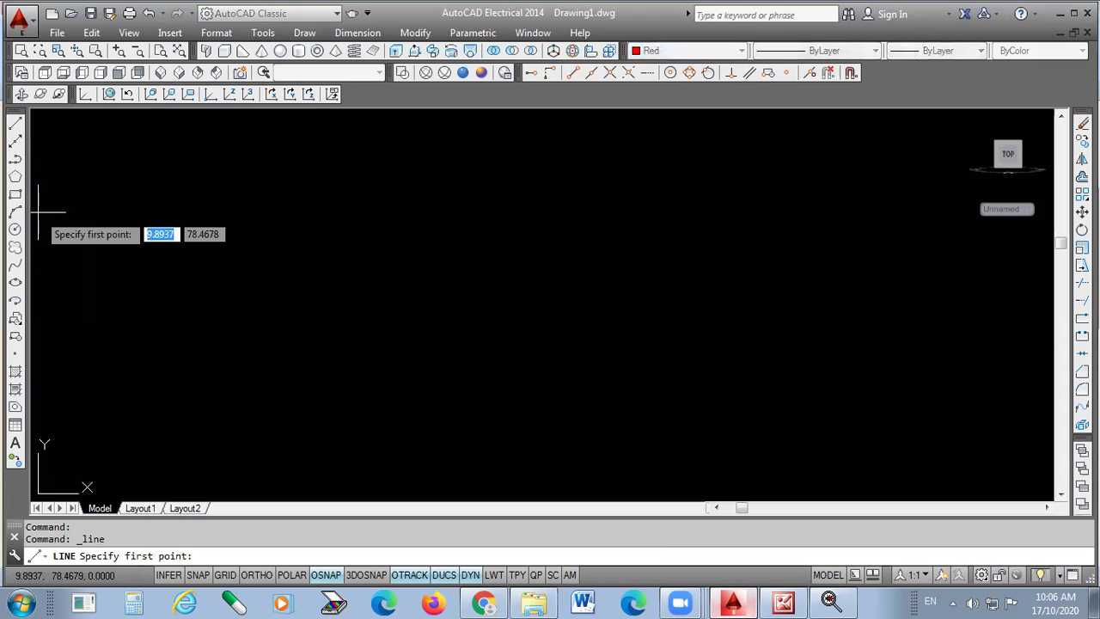
click(256, 575)
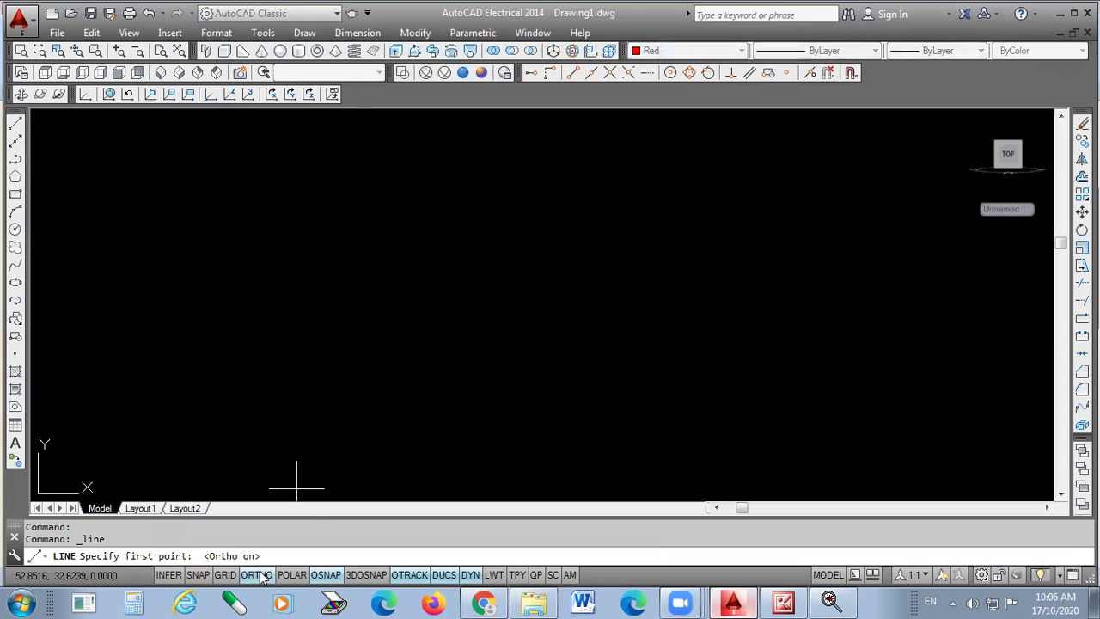
click(303, 368)
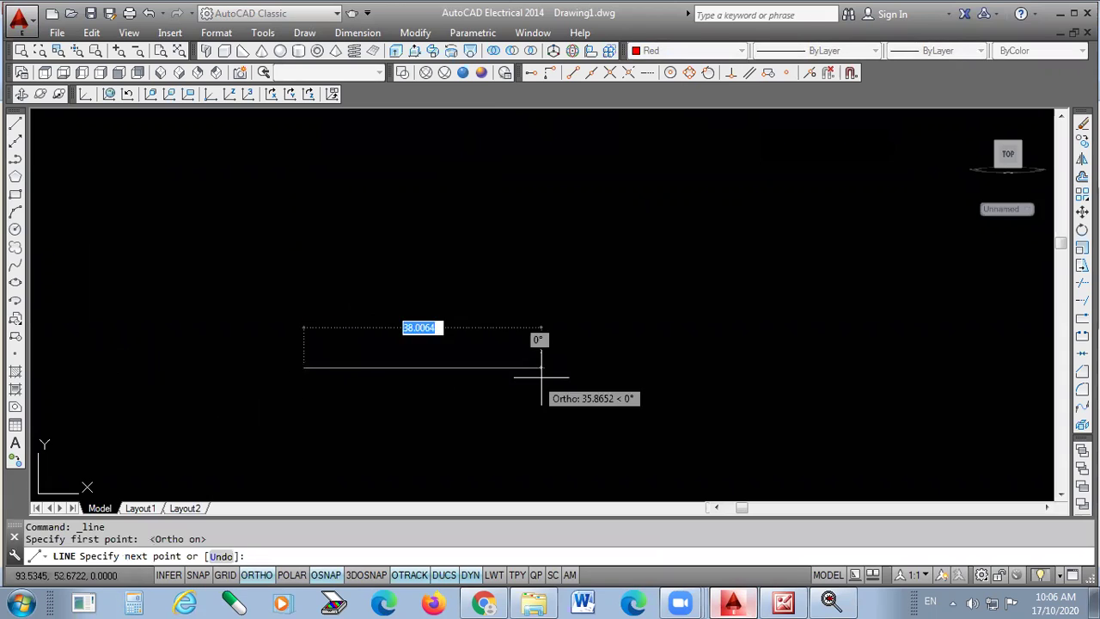
text(1)
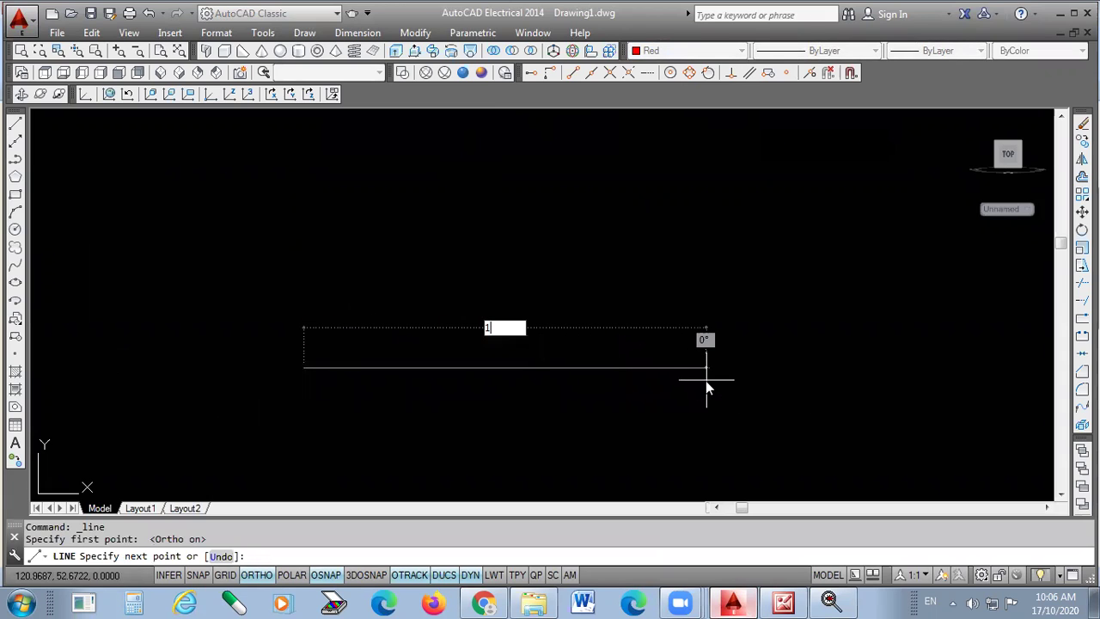
text(06)
key(Return)
key(Return)
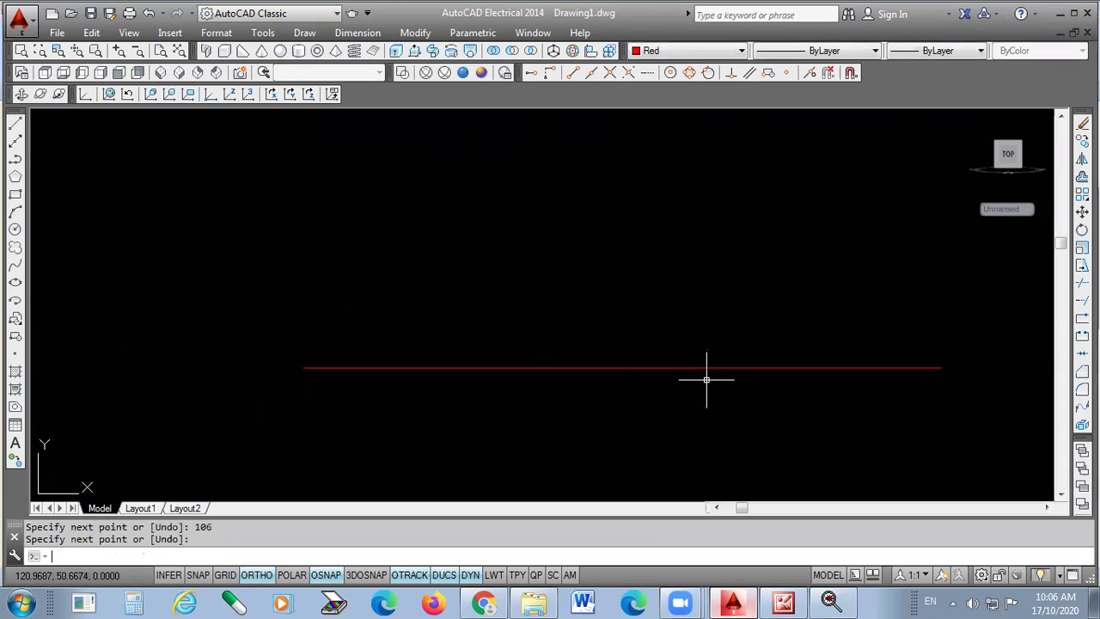
scroll(511, 312, down, 4)
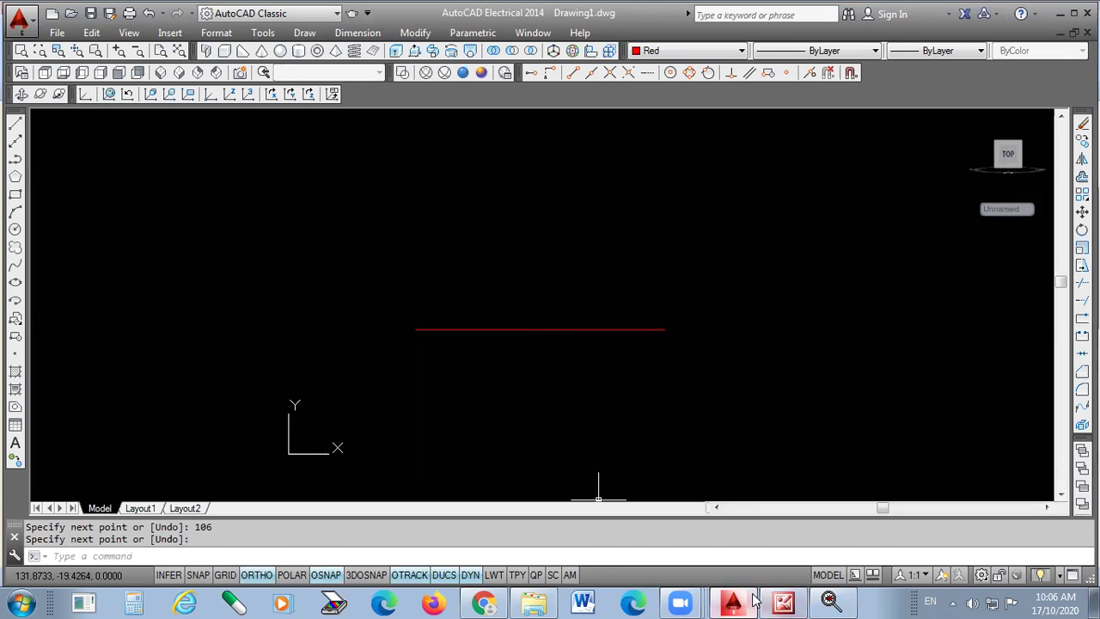
- Recheck the reference picture, return to AutoCAD and erase the horizontal red line
click(787, 602)
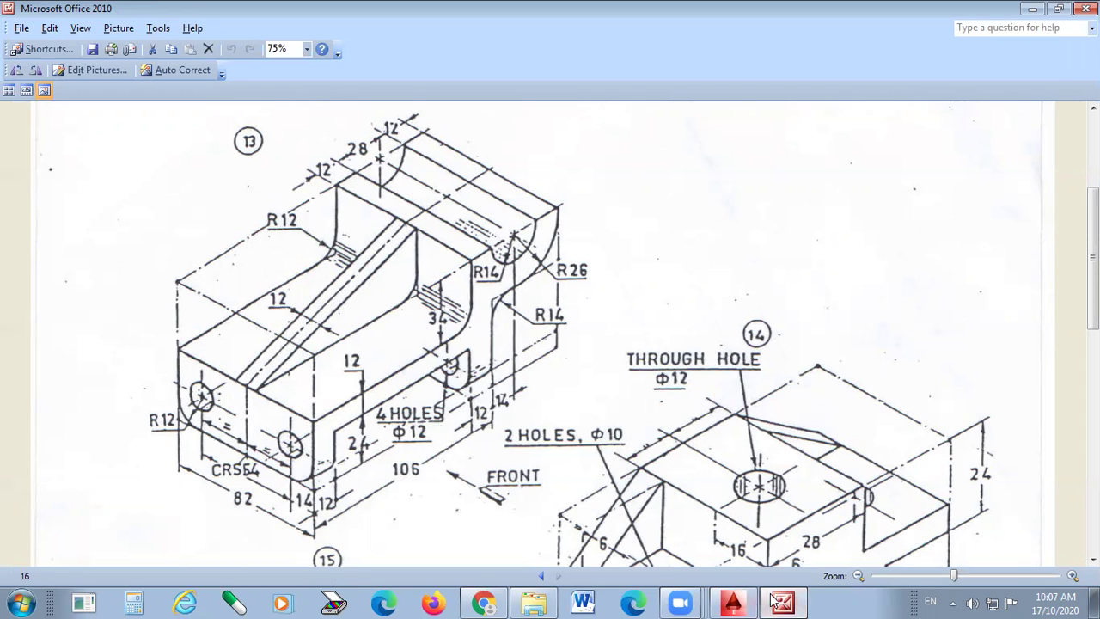
click(732, 601)
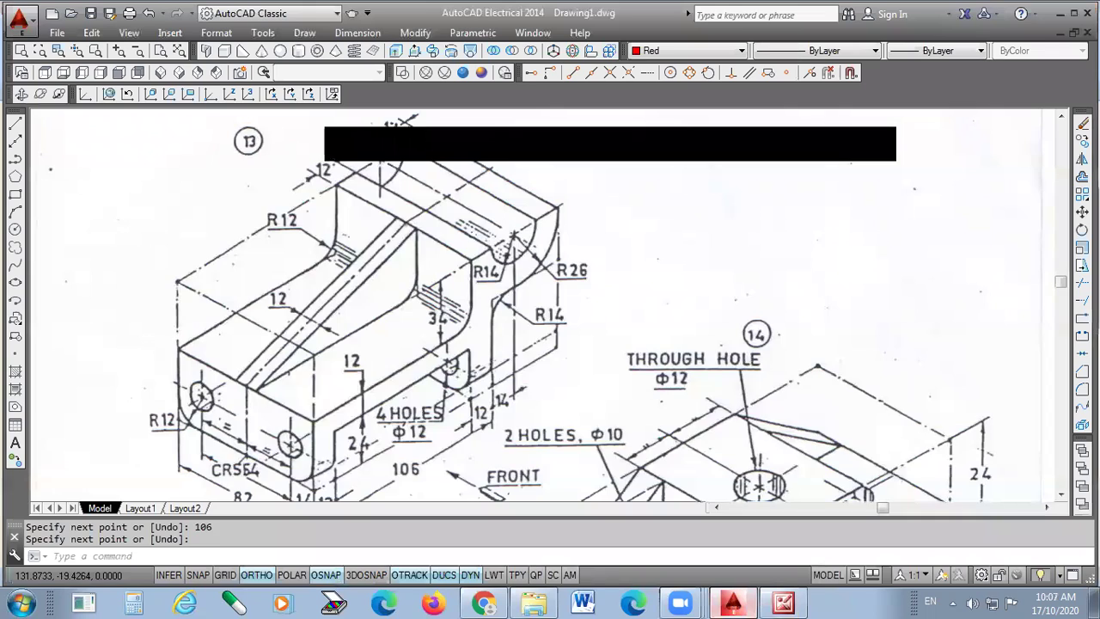
click(593, 297)
click(501, 385)
key(Delete)
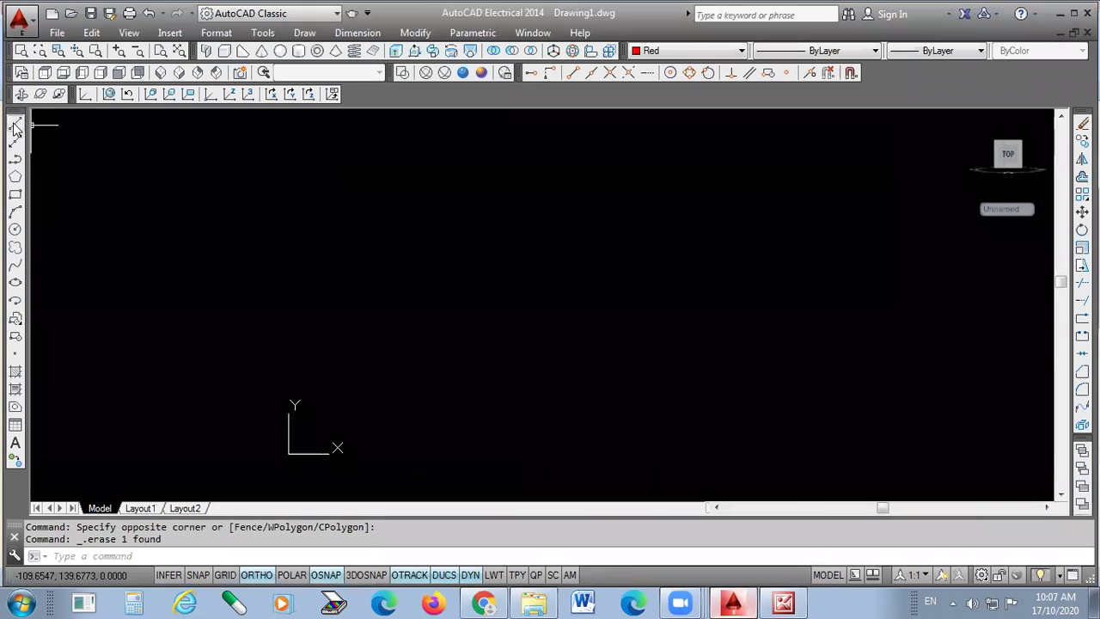
- Start a new line chain with a horizontal segment 12 units long
click(15, 124)
scroll(363, 356, up, 2)
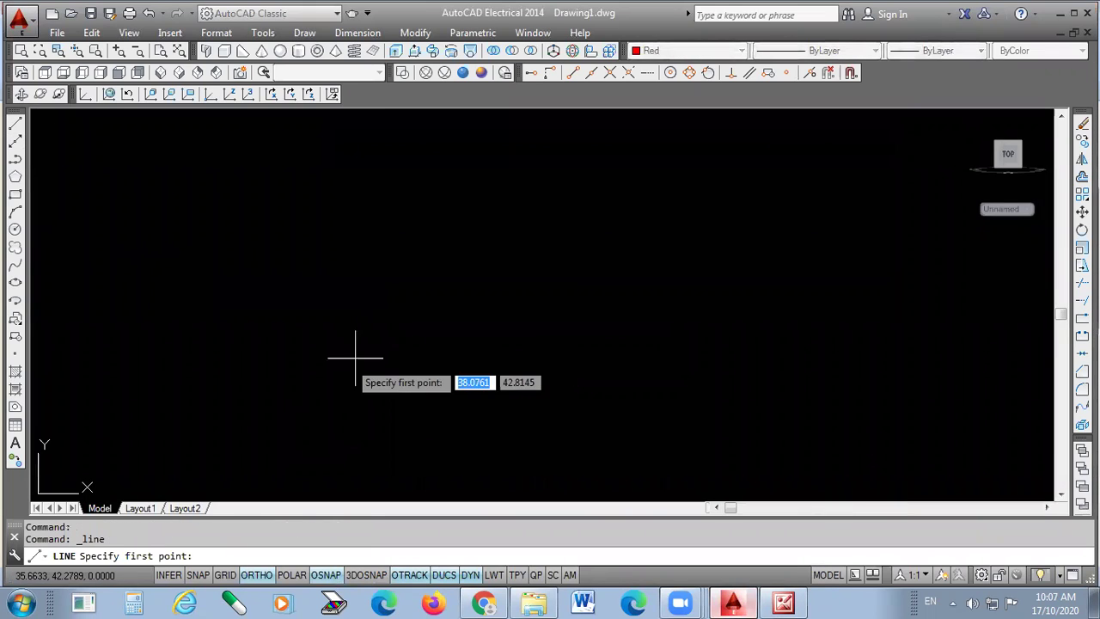
click(320, 369)
text(12)
key(Return)
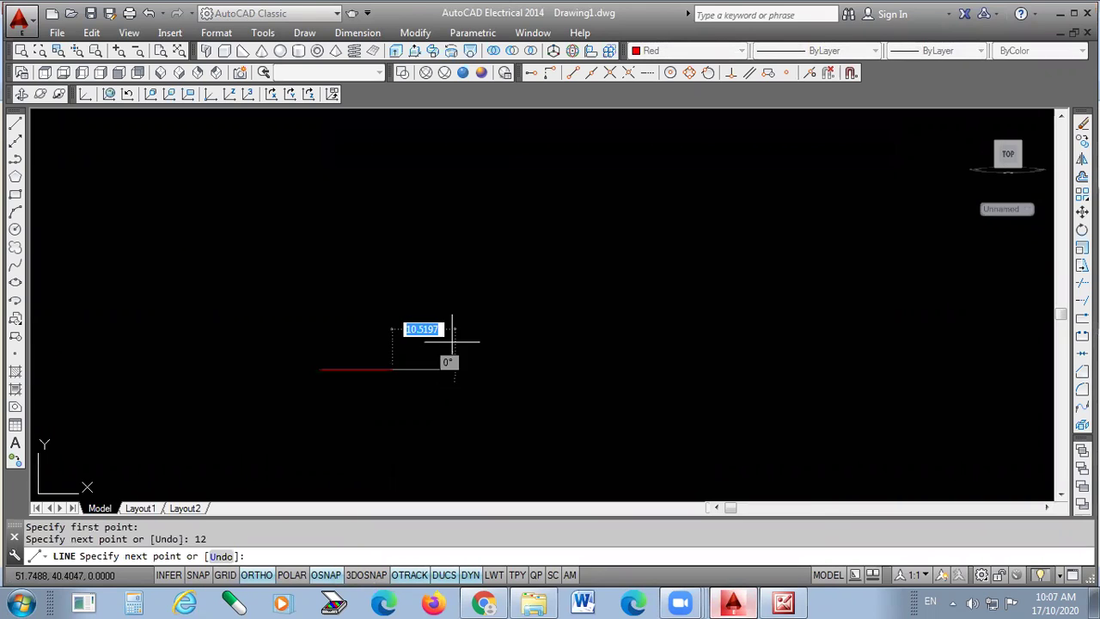
- Check the leg height in the reference picture, return to AutoCAD and add a segment 24 units straight up to the line chain
click(785, 601)
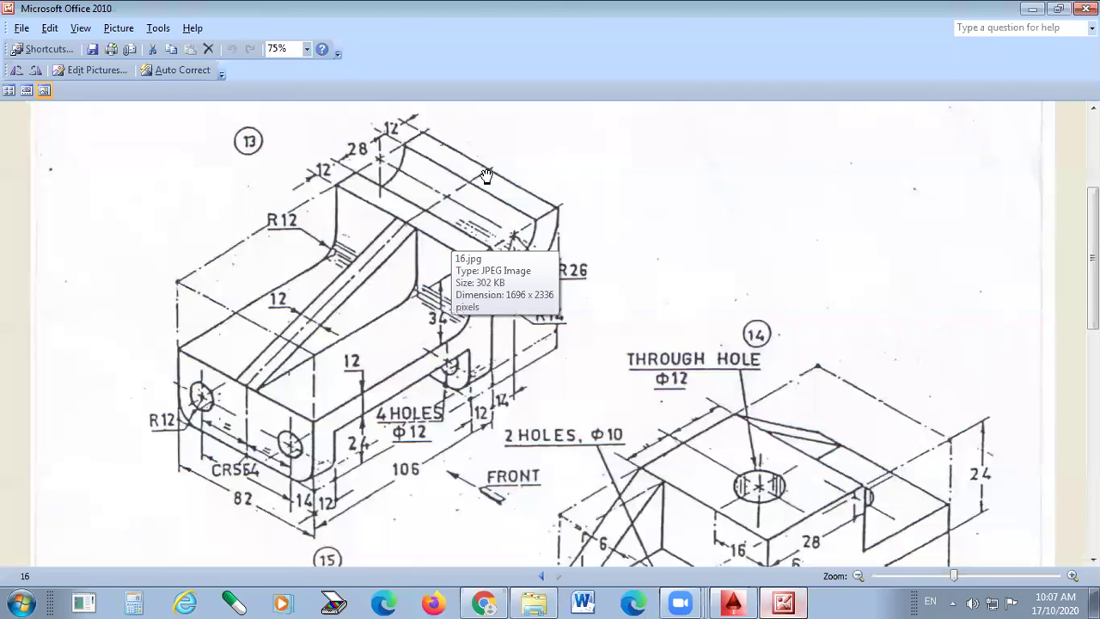
drag(335, 462, 336, 426)
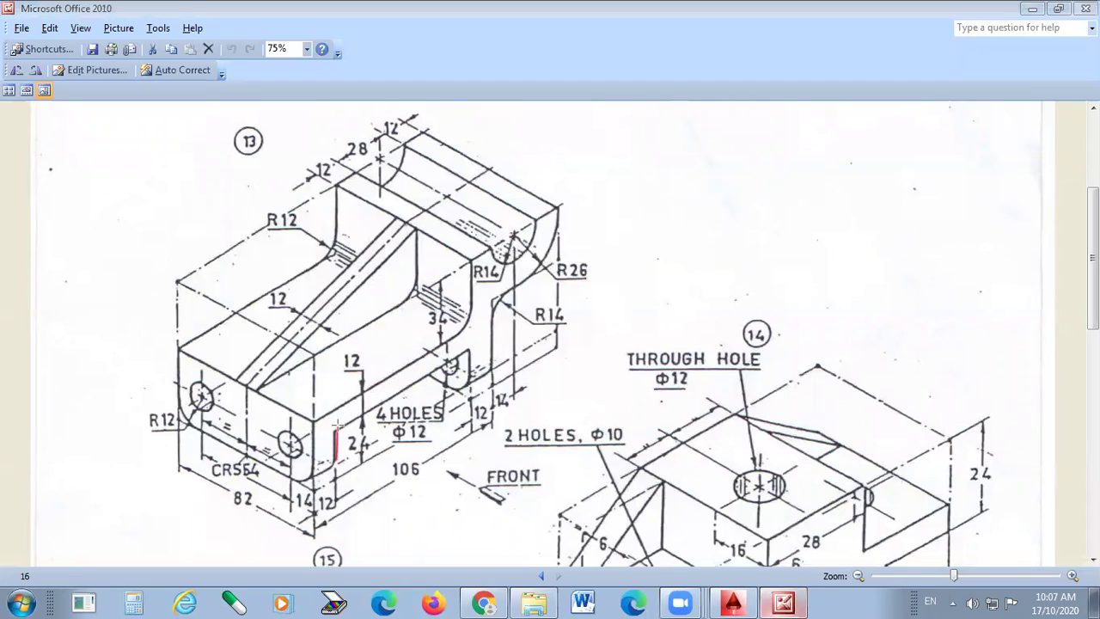
key(Escape)
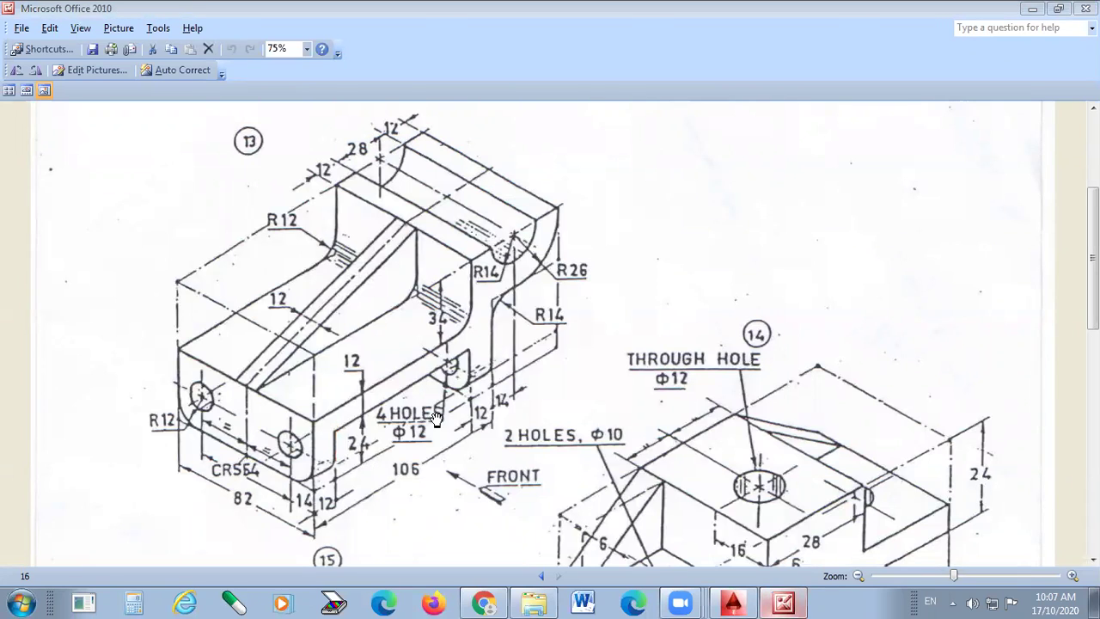
click(729, 602)
text(24)
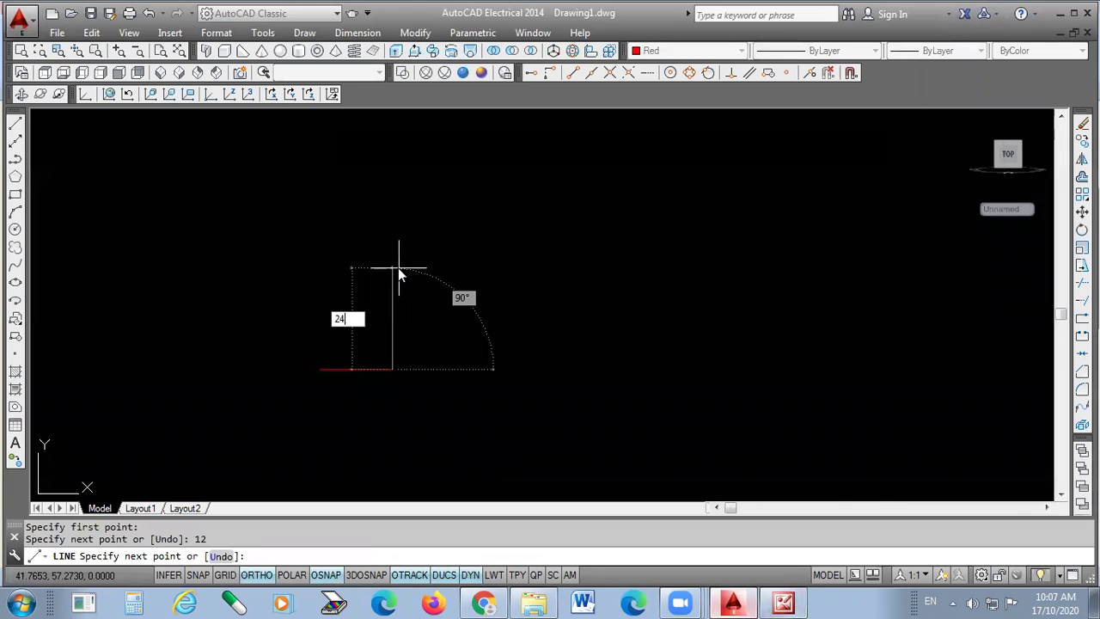
key(Return)
scroll(369, 342, down, 4)
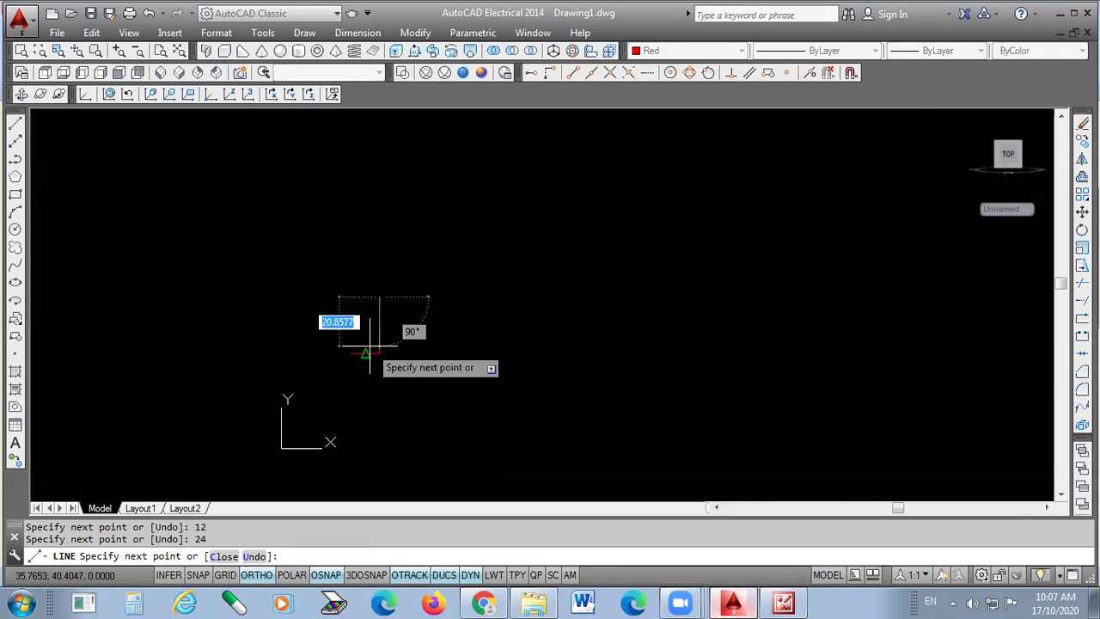
- Check the underside edge in the reference picture, return to AutoCAD and continue the chain with a horizontal segment 82 units to the right
click(783, 601)
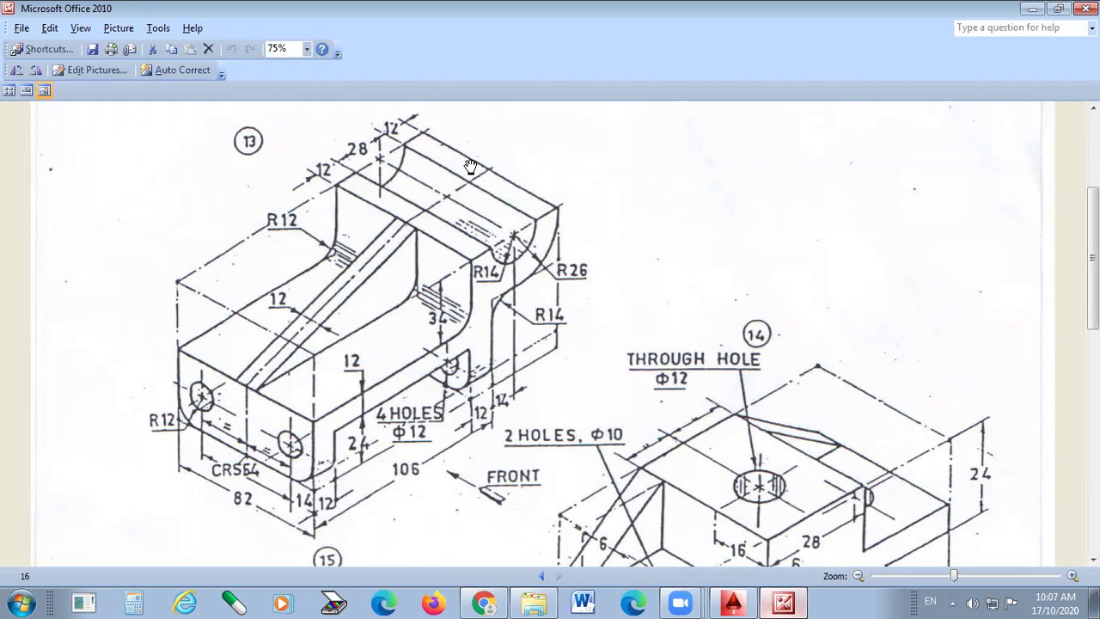
drag(336, 431, 465, 349)
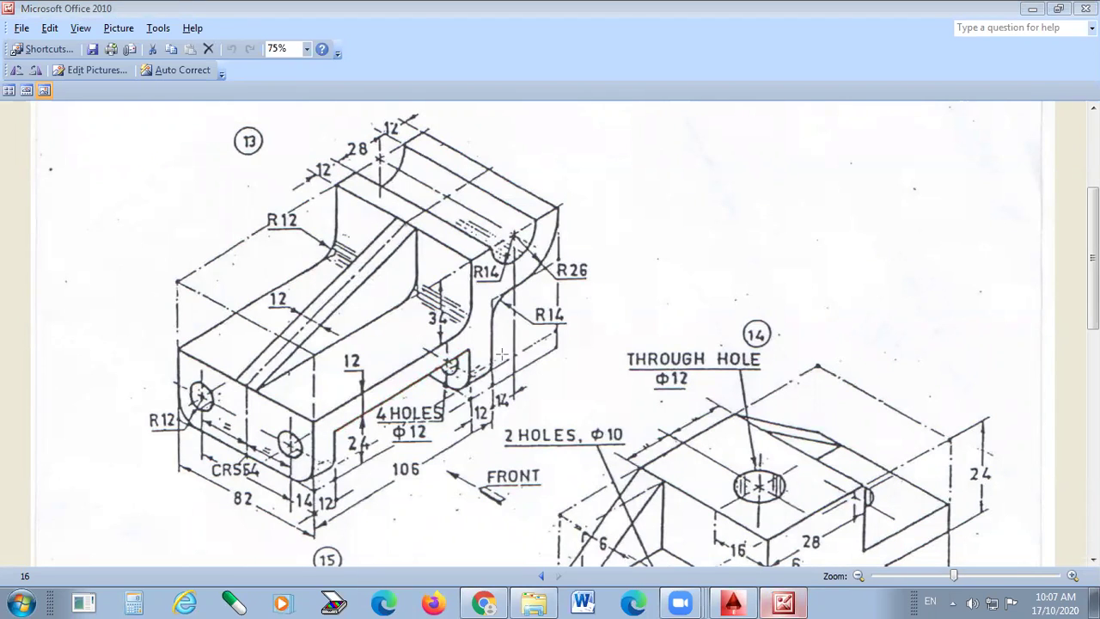
click(733, 602)
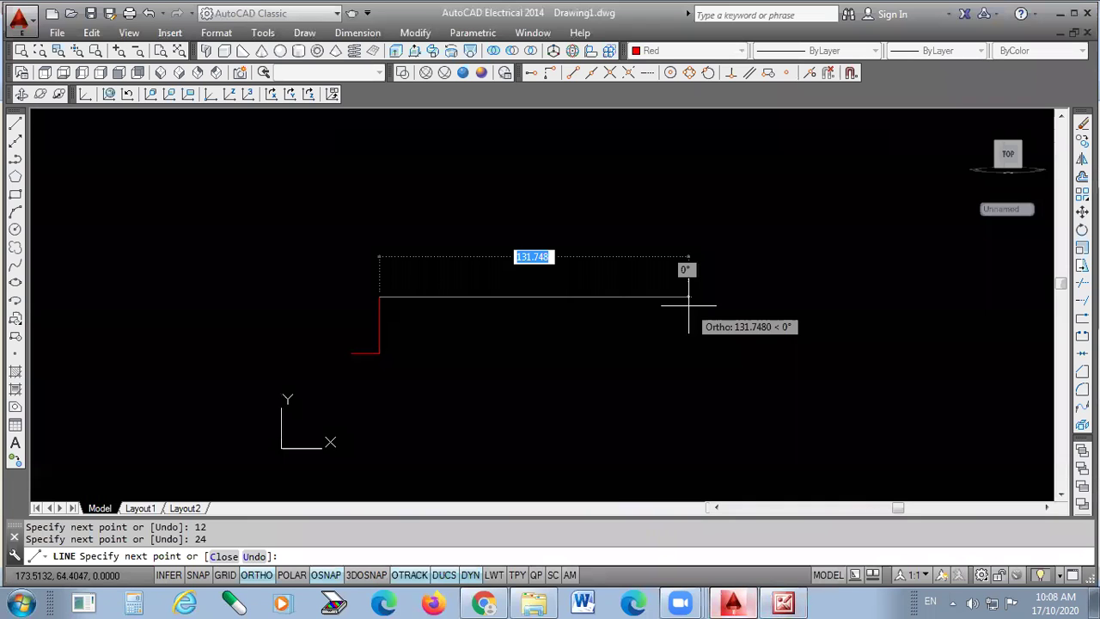
text(82)
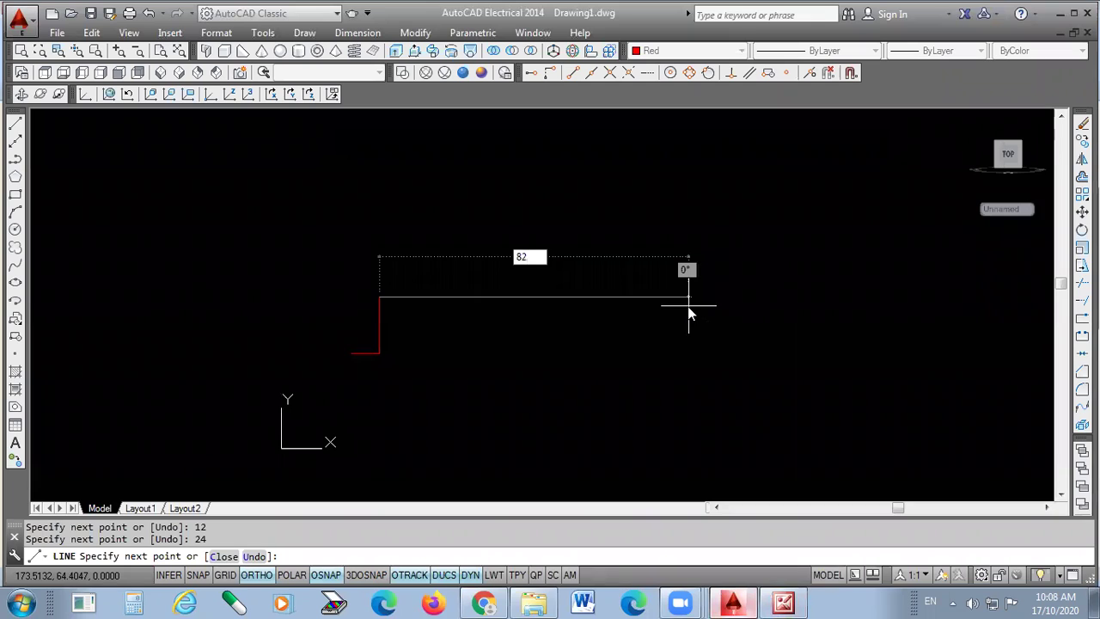
key(Return)
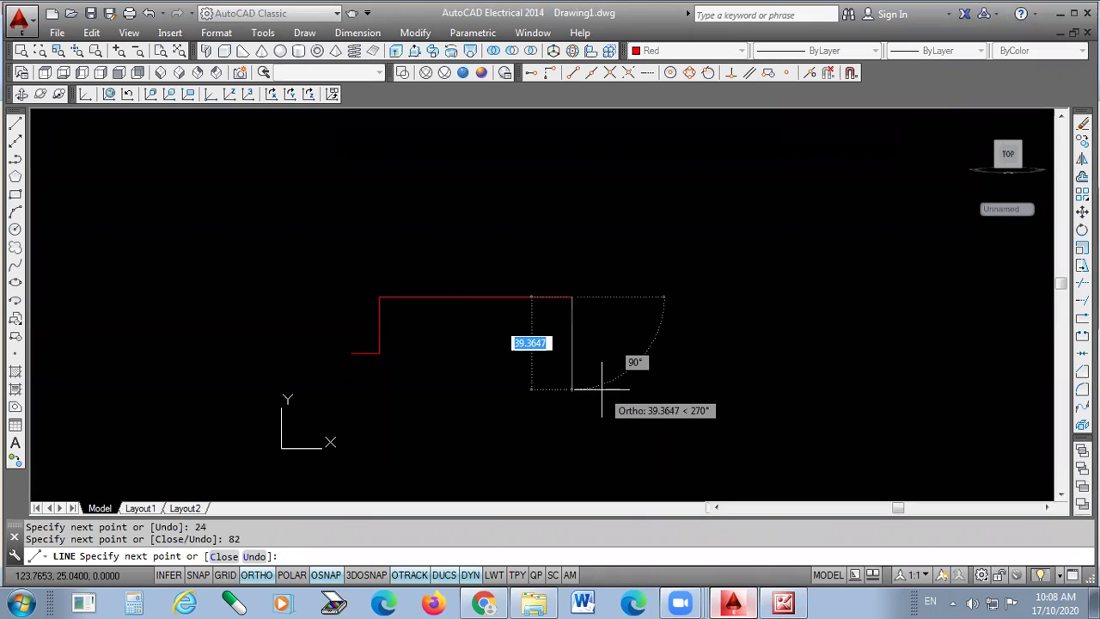
- Finish the line chain with a segment 24 units down and a segment 12 units to the right
text(24)
key(Return)
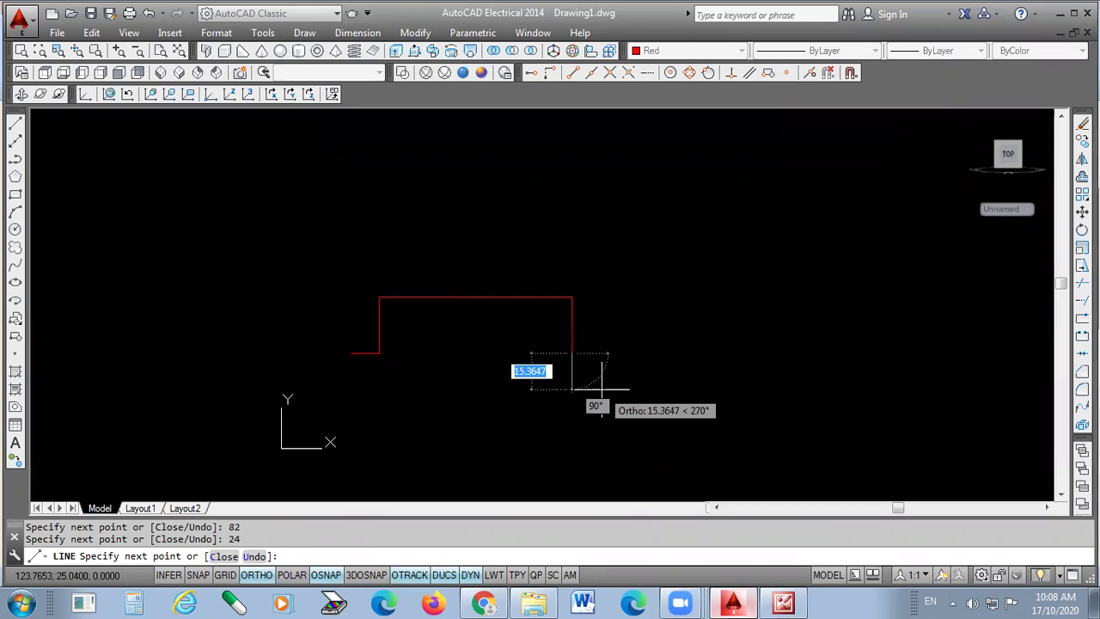
text(12)
key(Return)
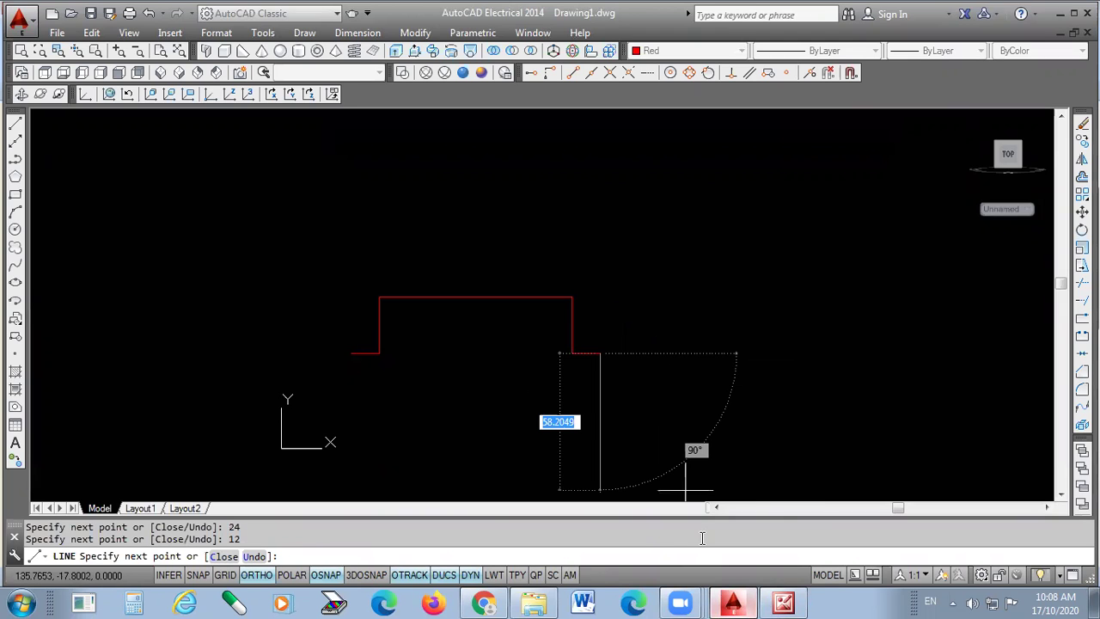
click(783, 602)
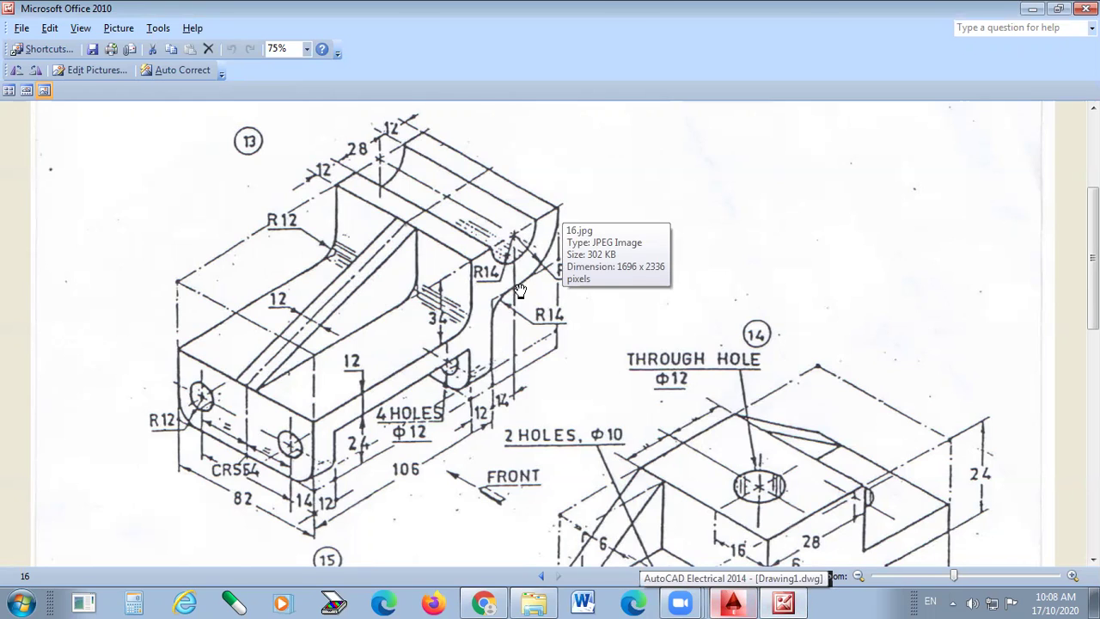
click(804, 600)
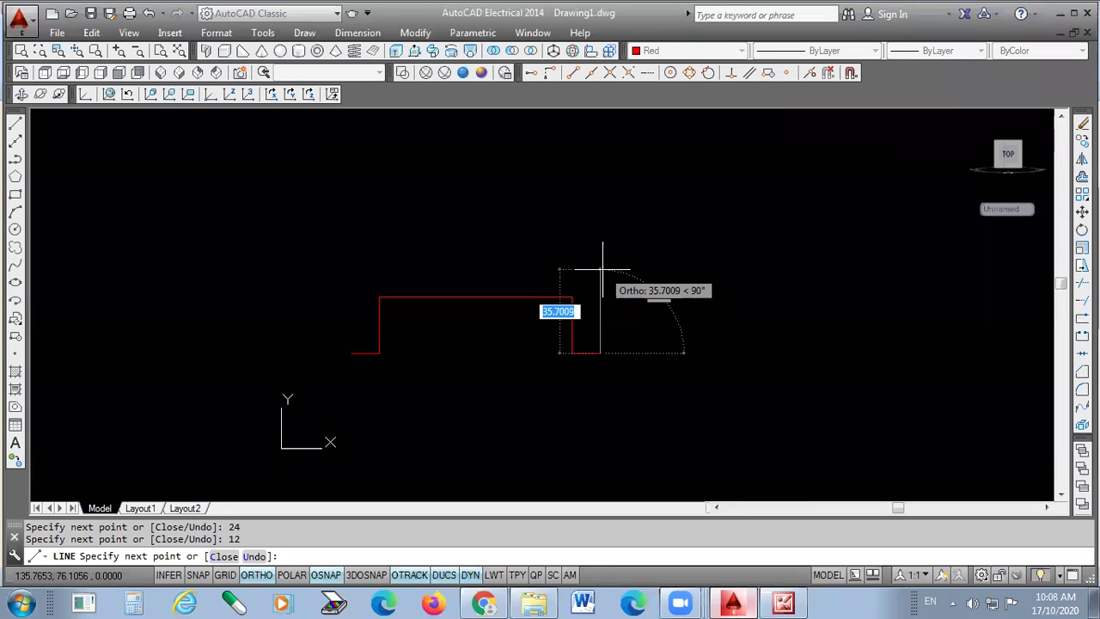
key(Return)
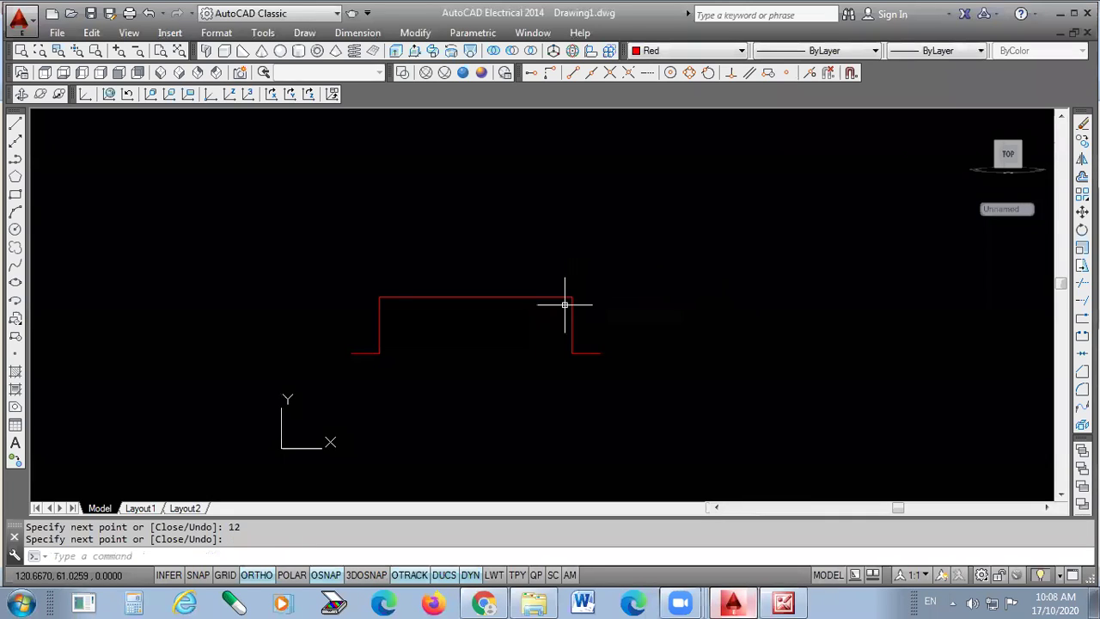
- Recheck the plate thickness in the reference picture, return to AutoCAD and offset the 82-unit horizontal line 12 units upward
click(797, 601)
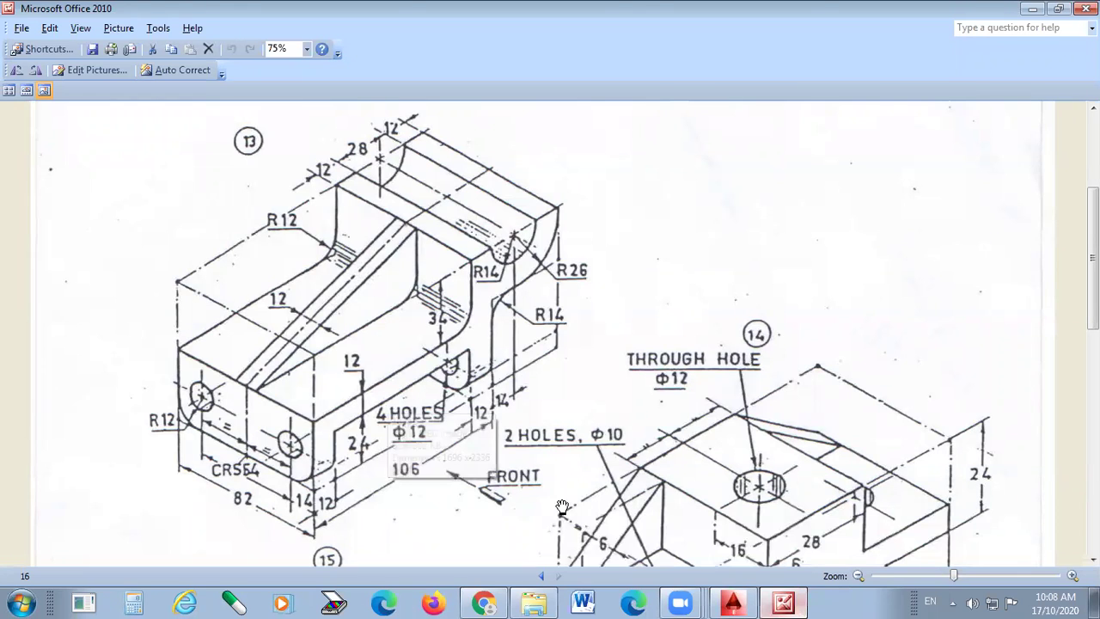
drag(315, 421, 468, 323)
drag(398, 369, 400, 387)
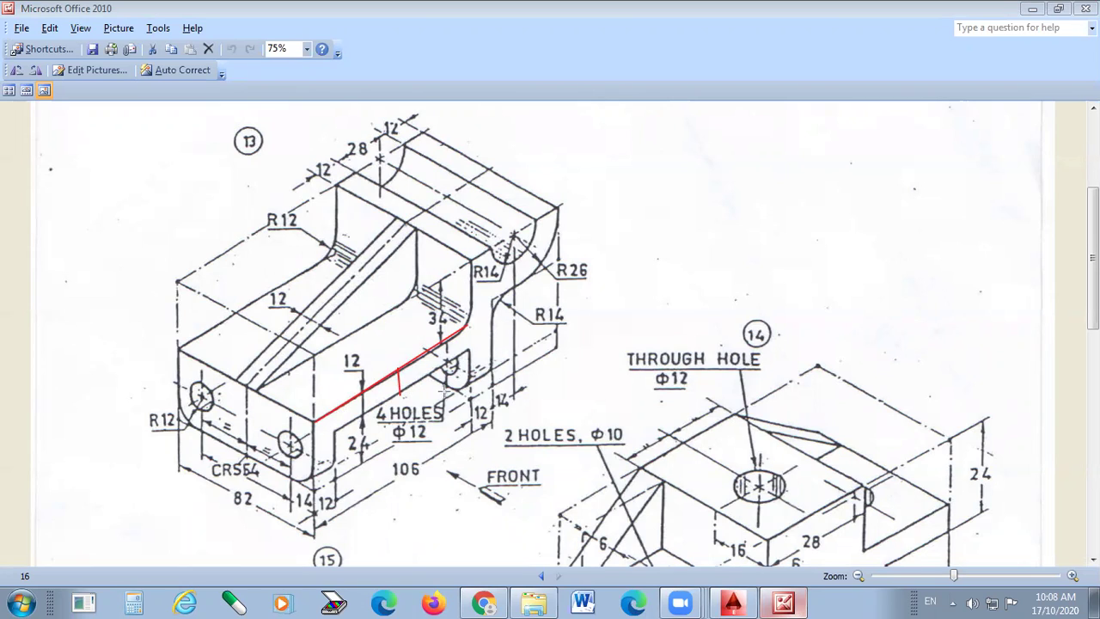
key(Escape)
click(1033, 9)
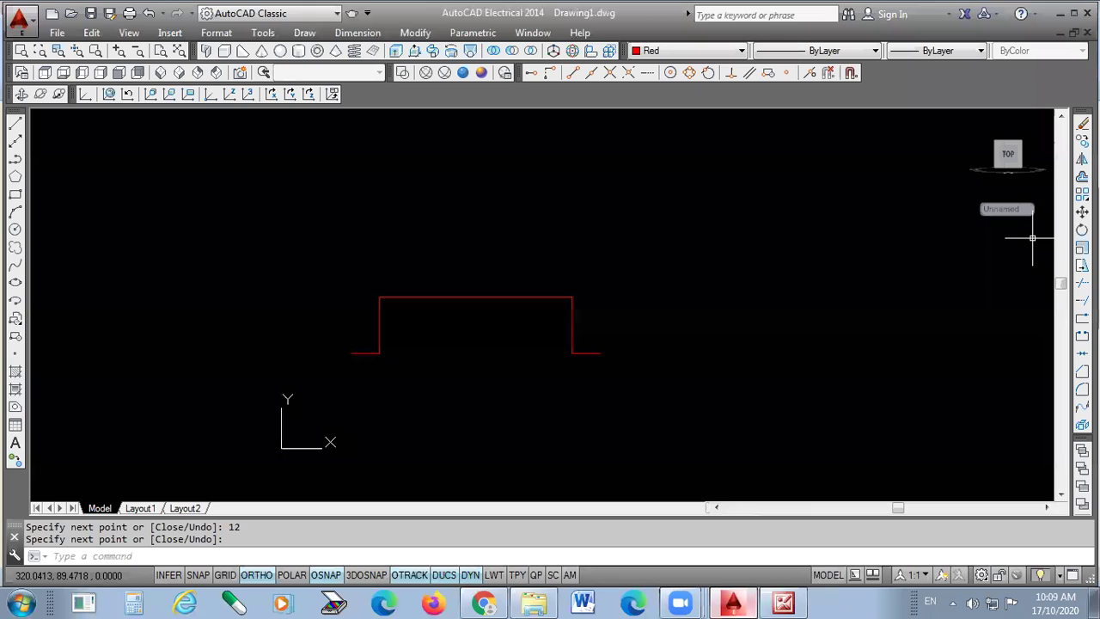
click(1082, 176)
text(12)
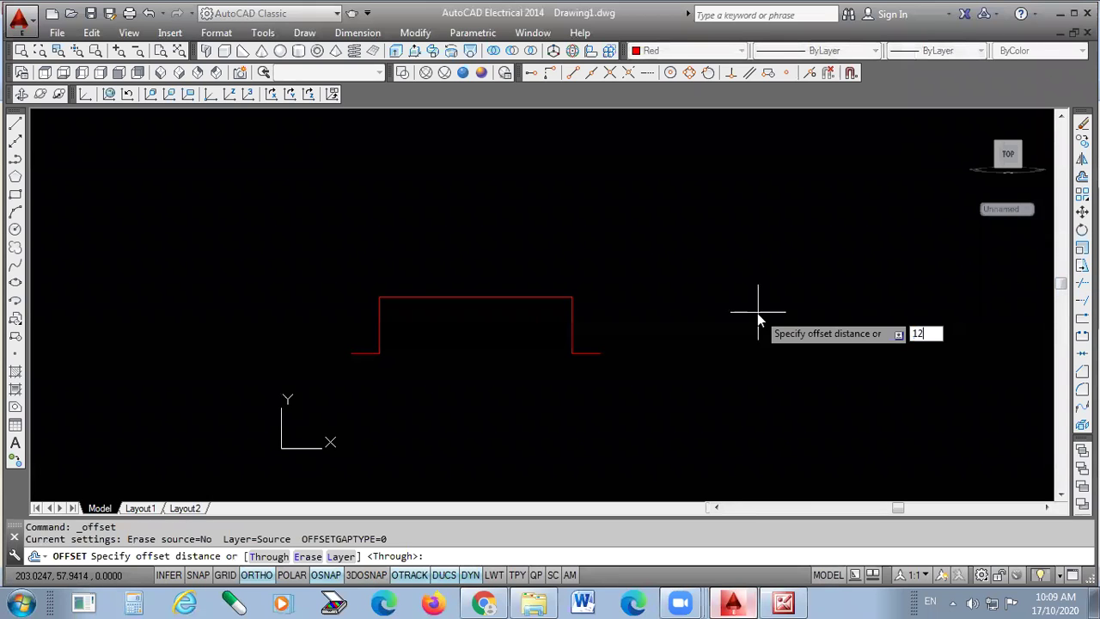
key(Return)
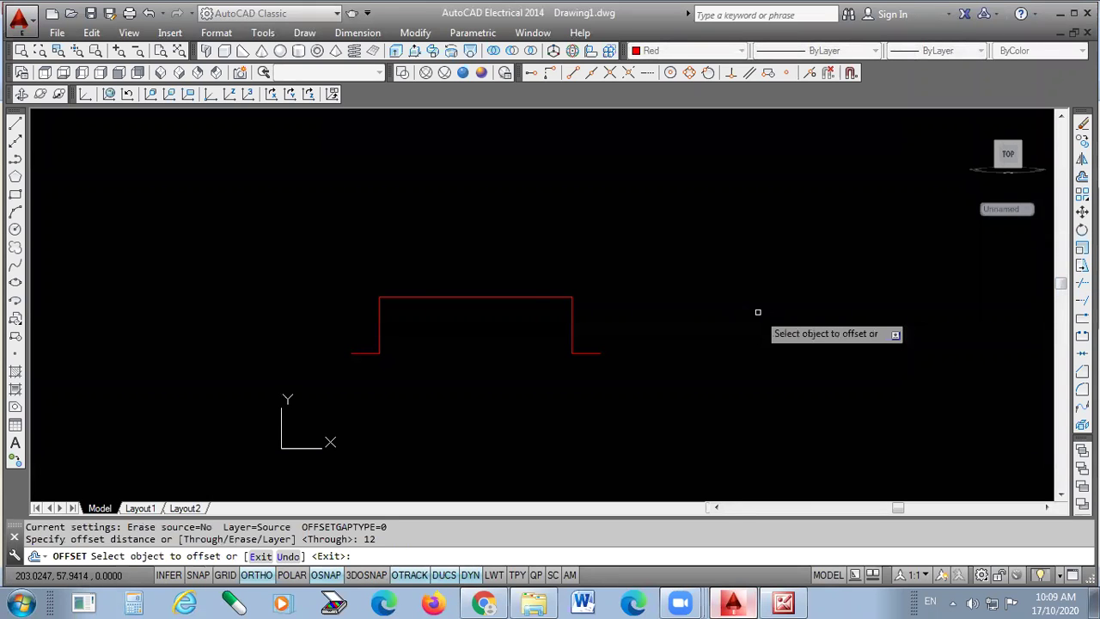
click(527, 298)
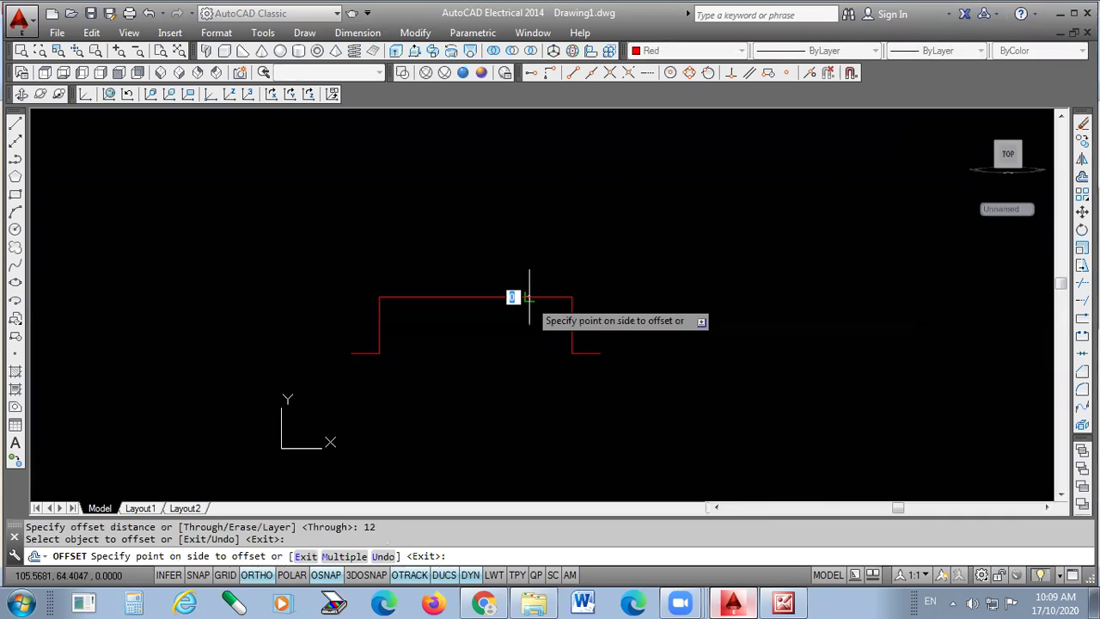
click(530, 248)
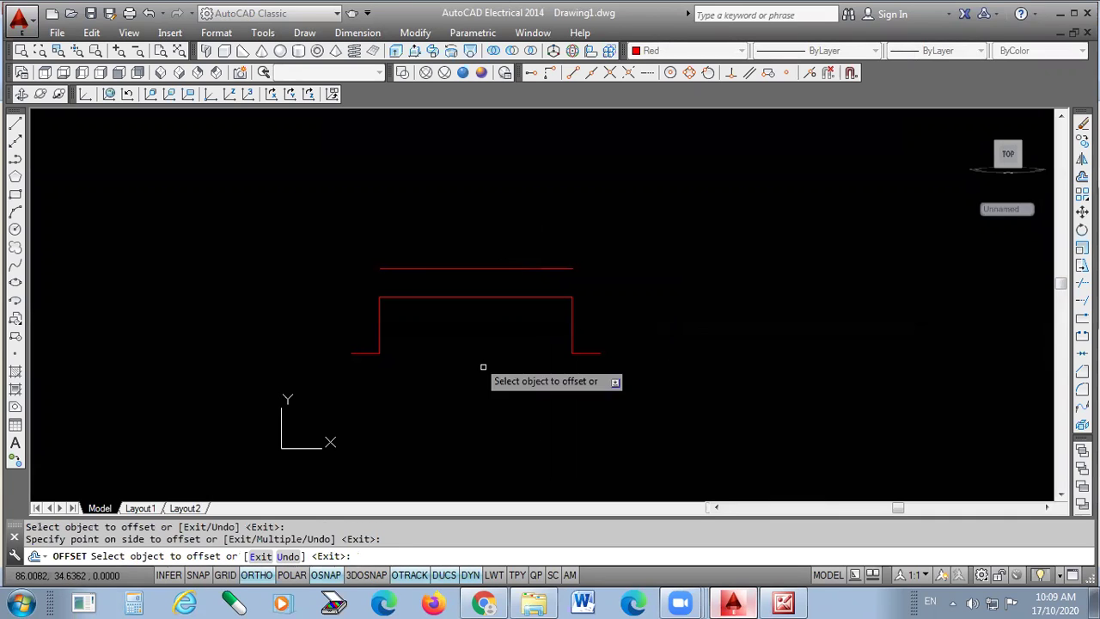
- Glance at the reference picture, return to AutoCAD and draw a vertical line up from the profile's left end past the offset line
click(783, 602)
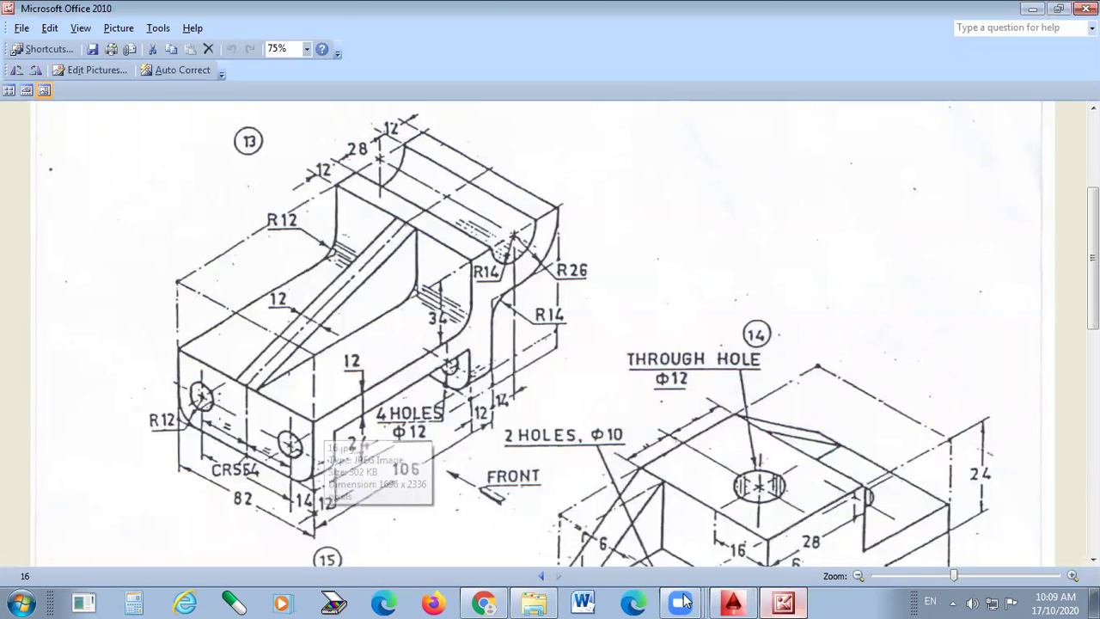
click(782, 601)
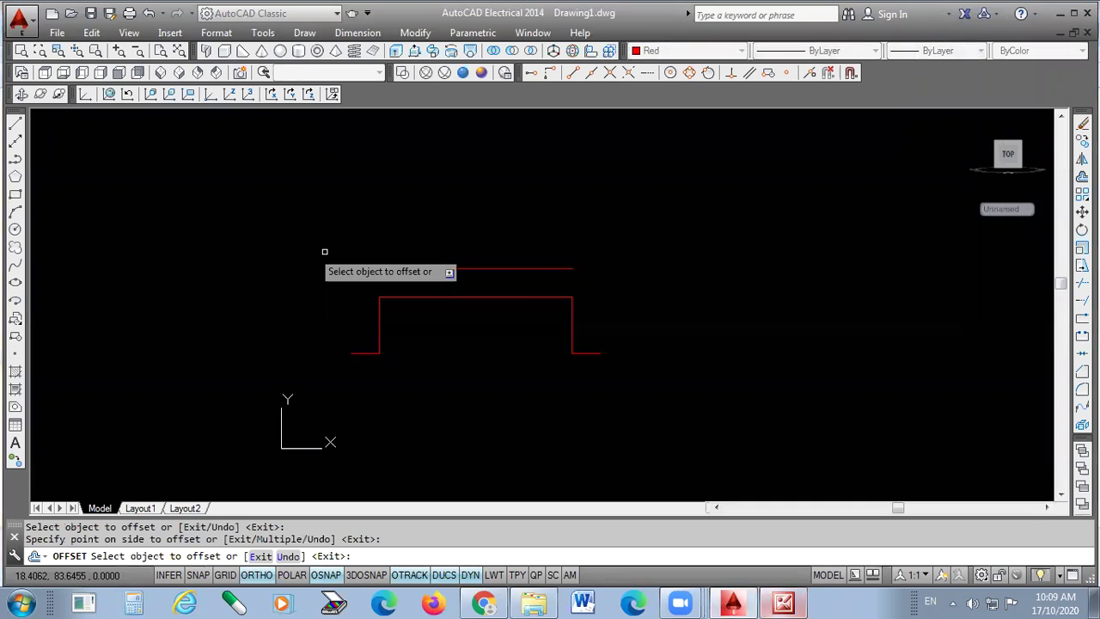
click(14, 124)
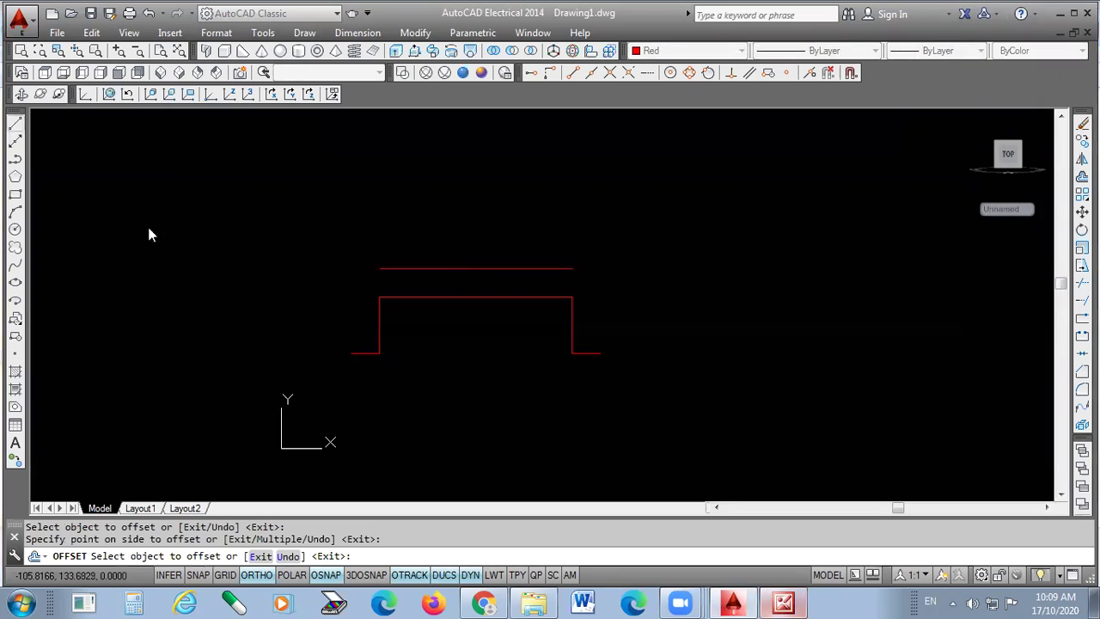
click(349, 353)
click(349, 205)
key(Return)
- Draw a horizontal line from the offset line's left end to the left vertical line
scroll(352, 249, up, 4)
key(Return)
click(418, 293)
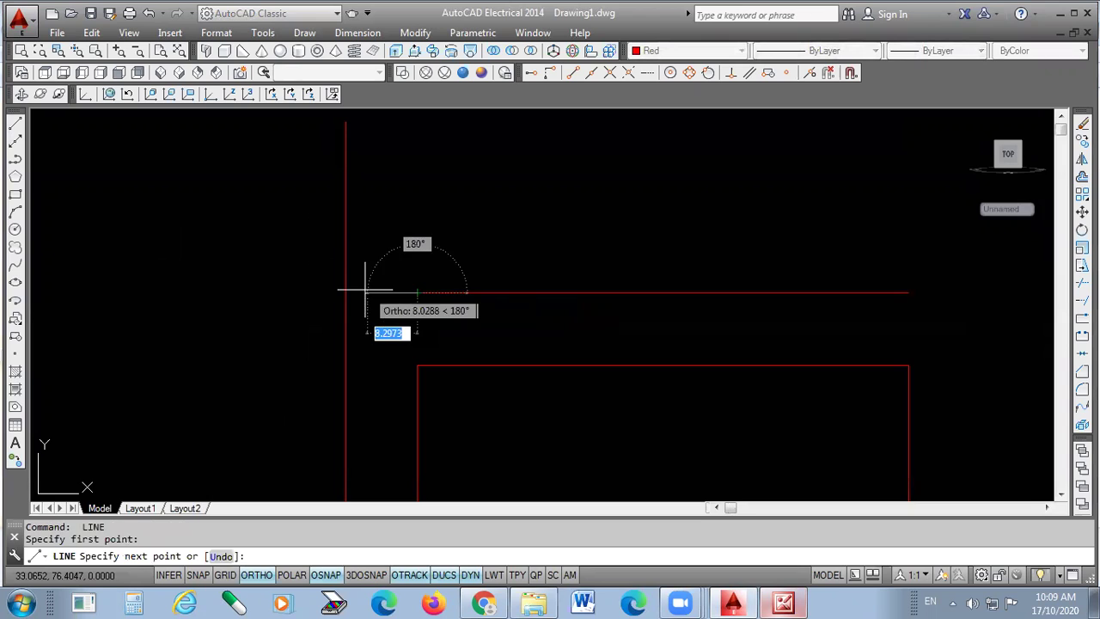
click(346, 292)
key(Return)
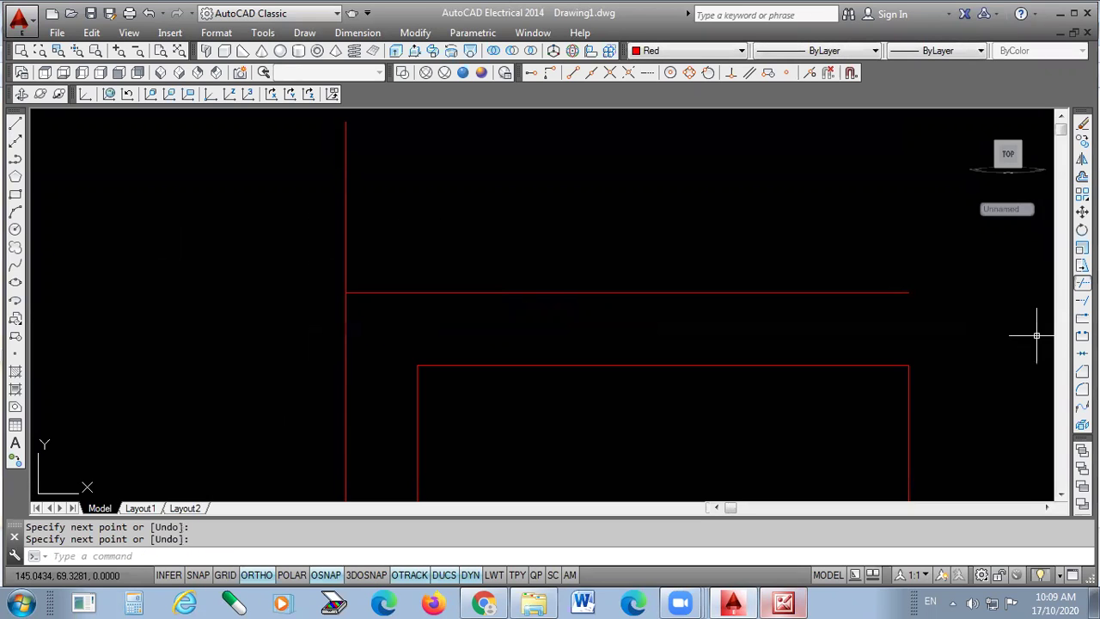
- Trim the part of the left vertical line that extends above the top horizontal line
text(tr)
key(Return)
key(Return)
click(361, 241)
click(304, 254)
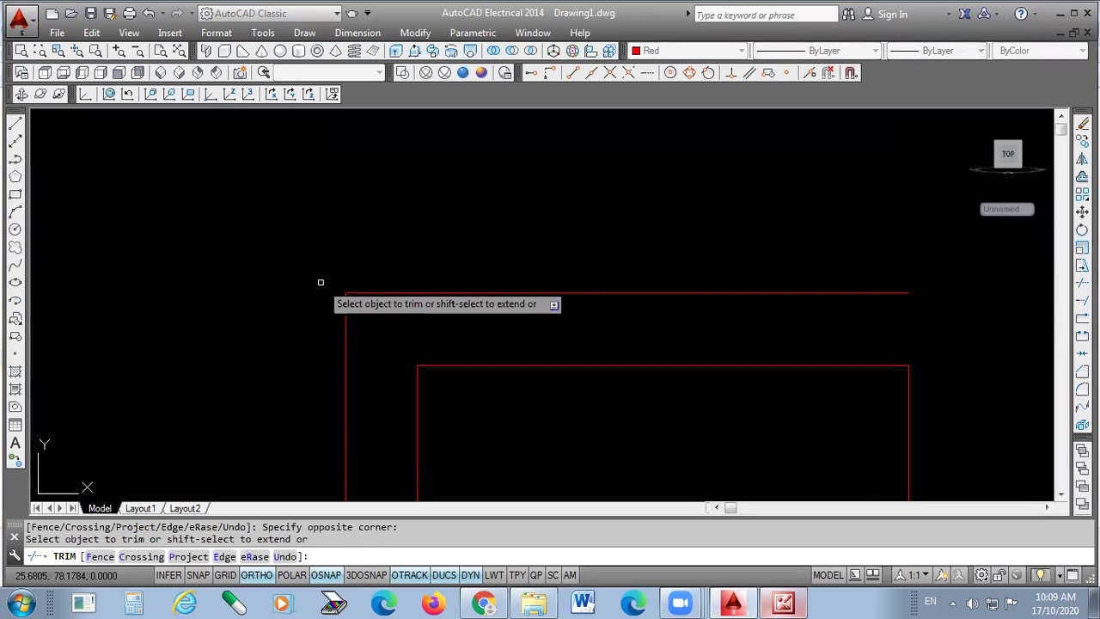
key(Escape)
- Draw a vertical line between the profile's lower right end and the level of the top line
scroll(323, 281, down, 3)
scroll(322, 314, up, 2)
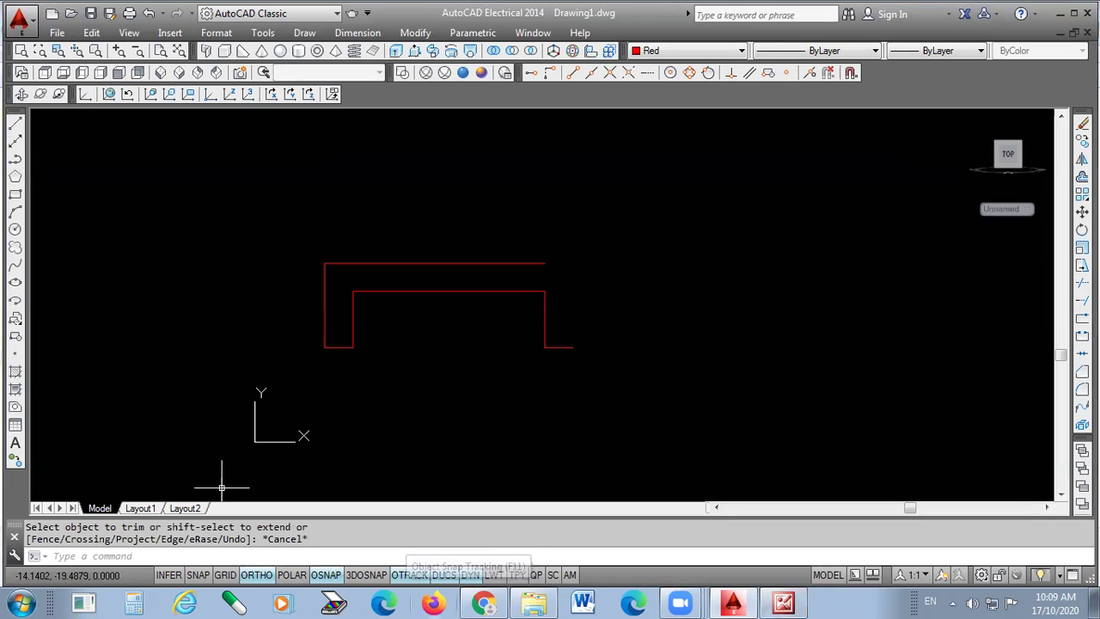
click(14, 122)
scroll(535, 295, up, 4)
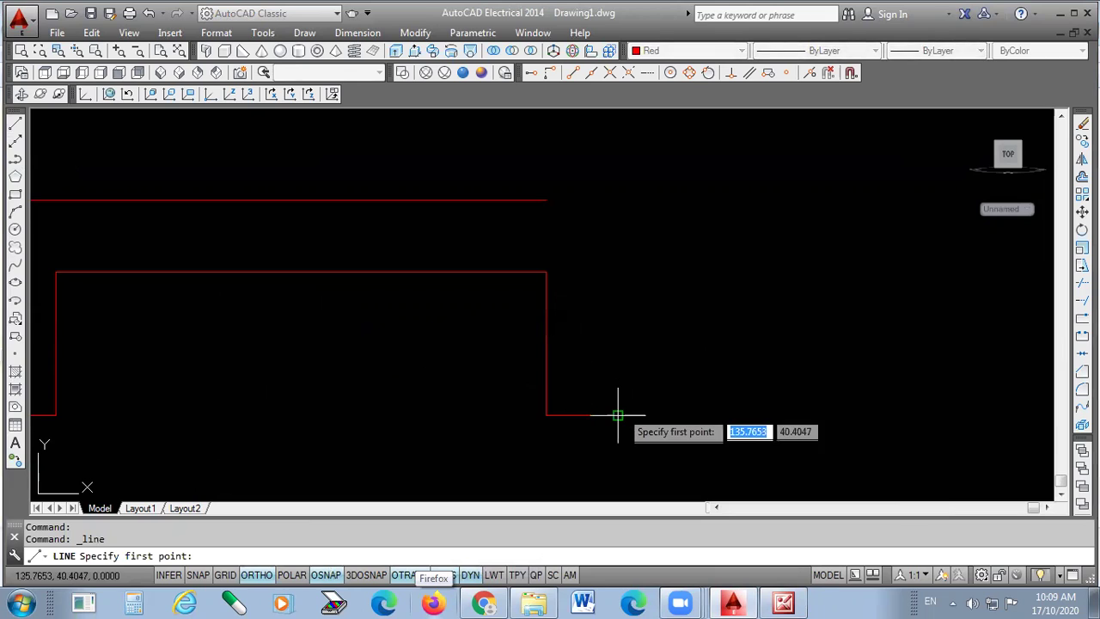
click(618, 199)
click(618, 415)
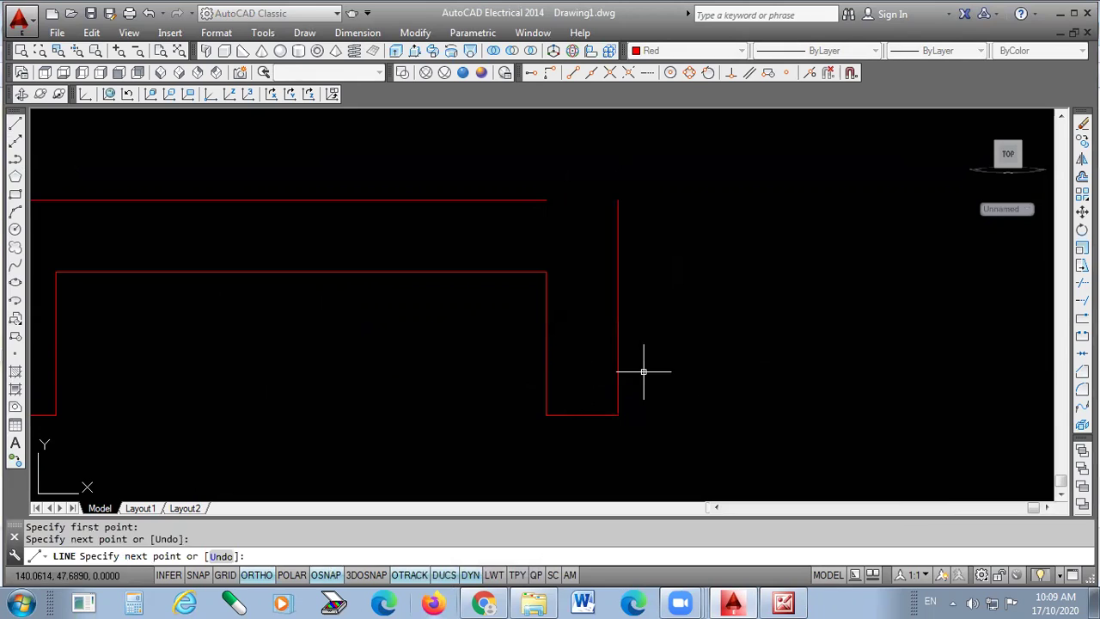
key(Return)
- Close the profile's upper right corner with a horizontal line from the right vertical line to the end of the top line
key(Return)
click(617, 198)
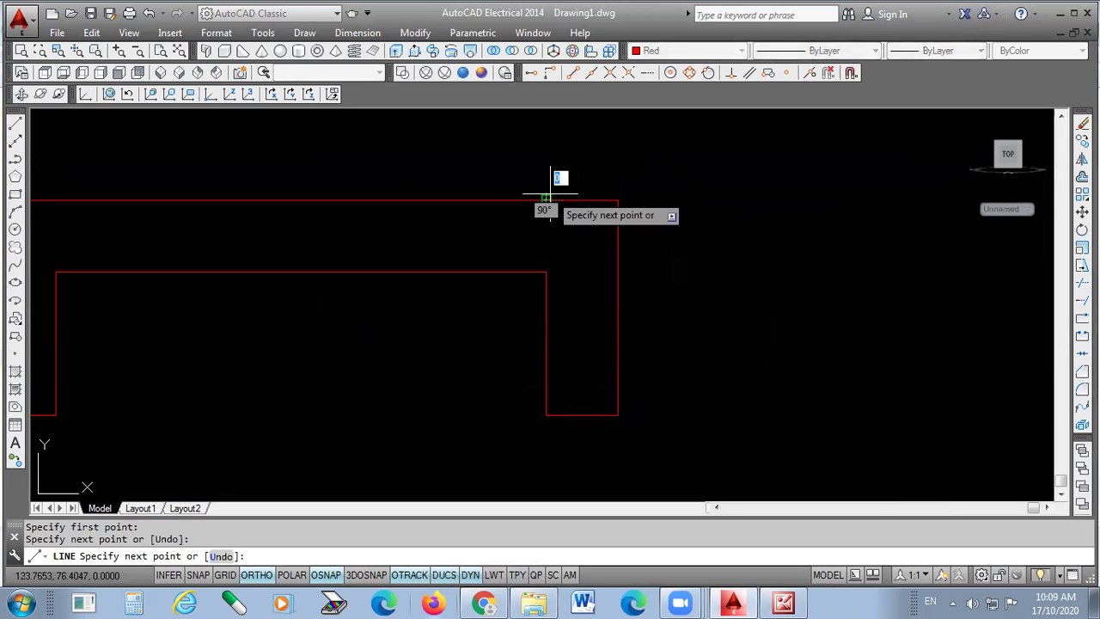
key(Return)
scroll(648, 339, down, 5)
scroll(653, 336, up, 3)
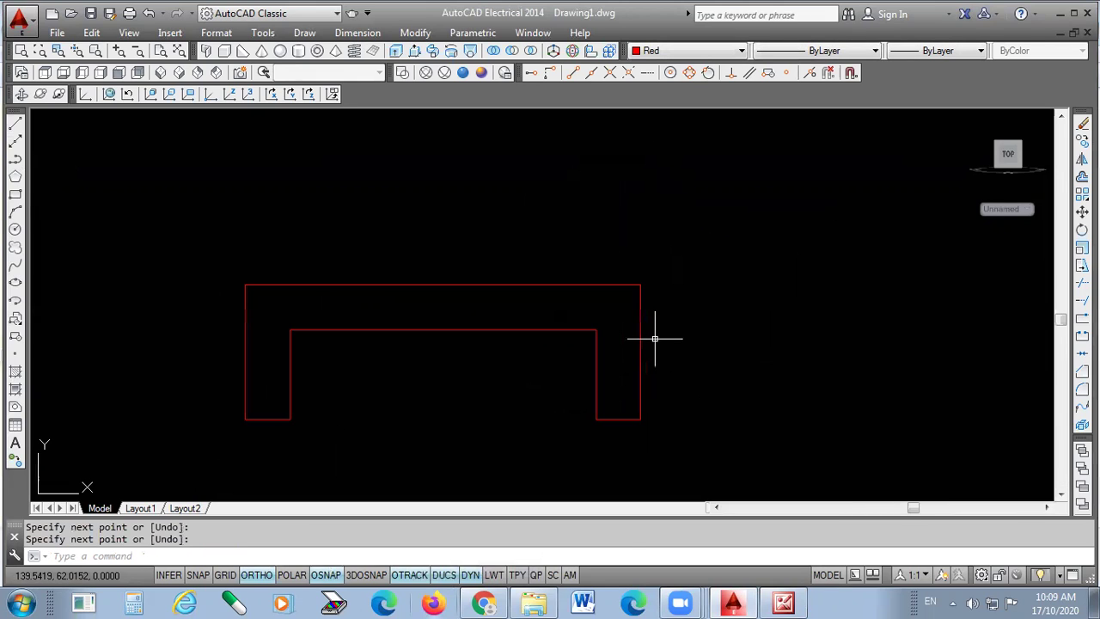
- Switch to the reference picture and examine the height from the base's top face to the upright's upper edge in figure 13
click(783, 602)
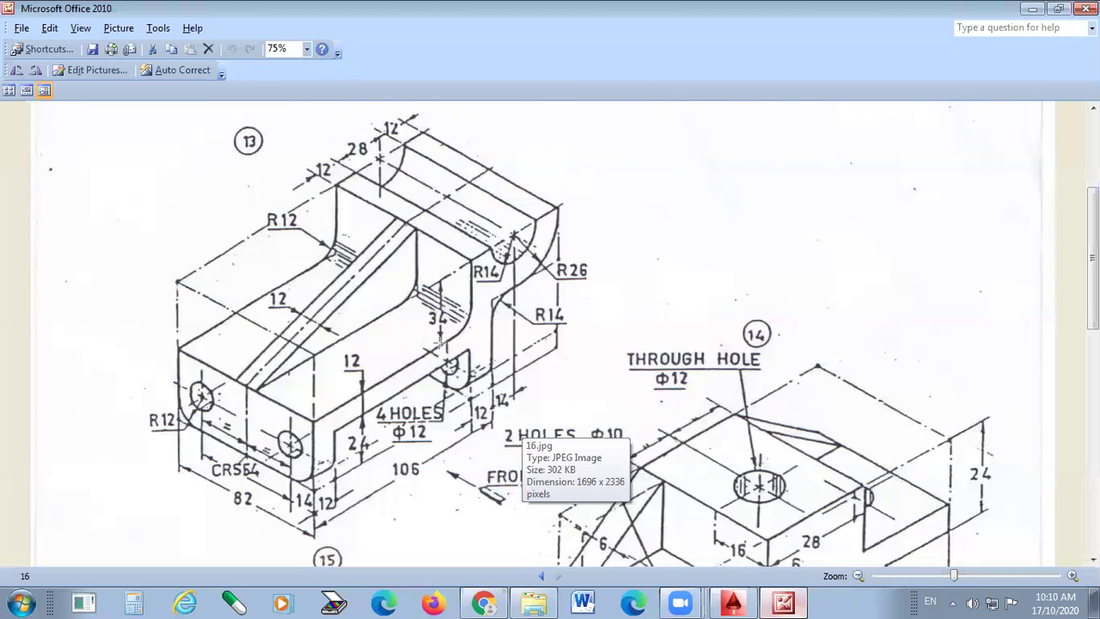
drag(439, 342, 439, 281)
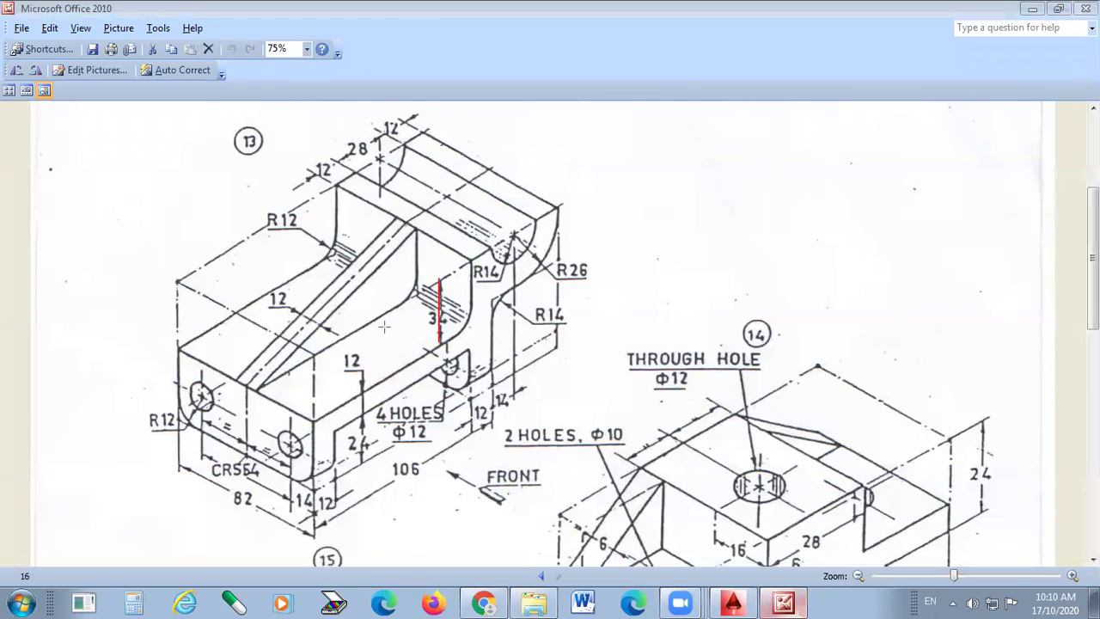
drag(255, 388, 337, 342)
drag(469, 262, 570, 199)
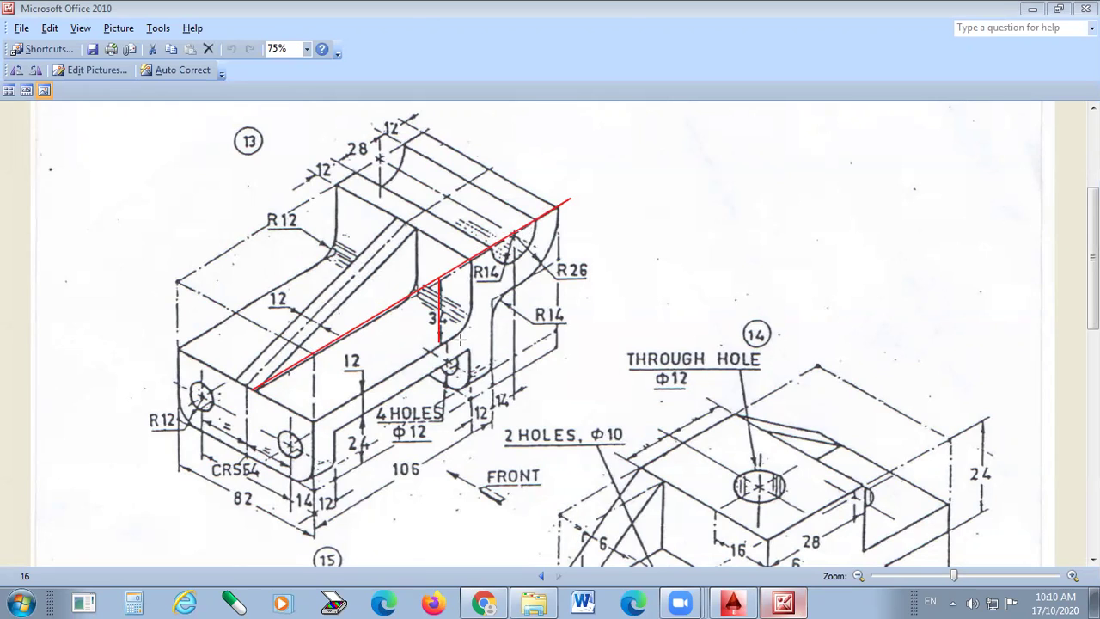
drag(462, 332, 497, 308)
drag(470, 368, 470, 328)
mouse_move(315, 421)
mouse_down()
mouse_move(472, 327)
mouse_move(472, 256)
mouse_up()
drag(427, 127, 335, 185)
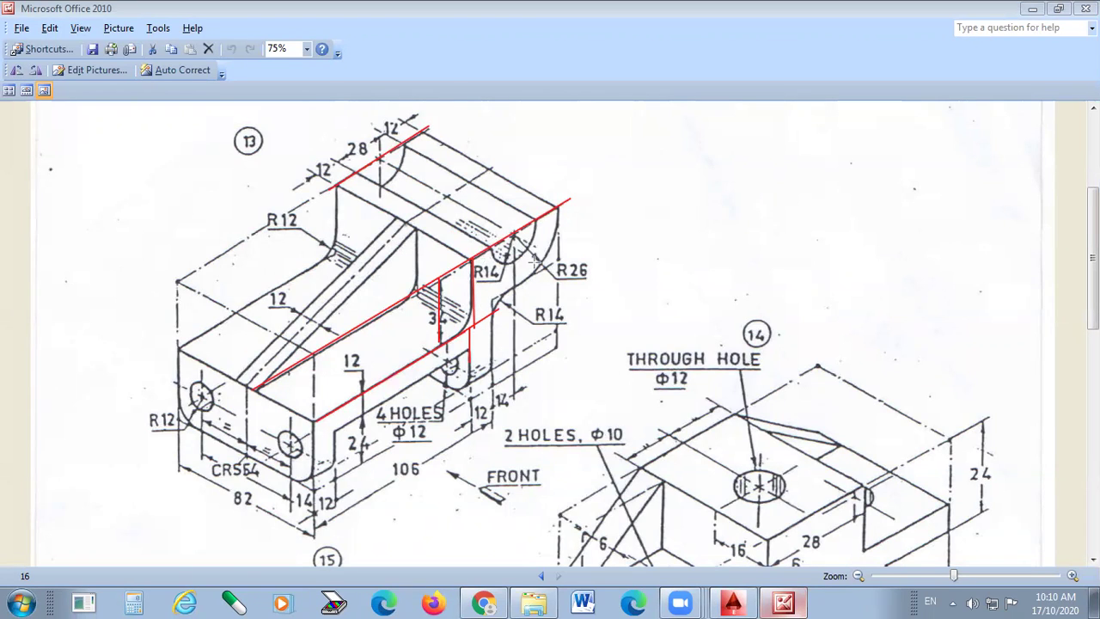
key(ctrl+z)
key(ctrl+z)
key(ctrl+z)
key(ctrl+z)
key(ctrl+z)
key(ctrl+z)
key(ctrl+z)
key(Escape)
- Switch to AutoCAD and offset all the segments of the profile's top line upward by 34
mouse_move(744, 602)
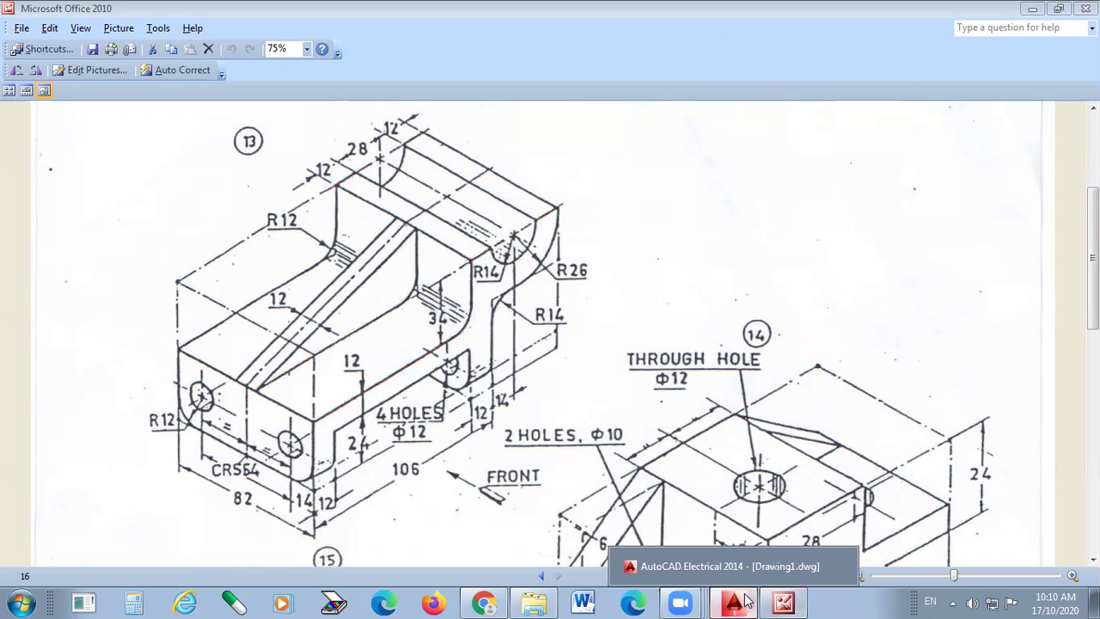
click(744, 601)
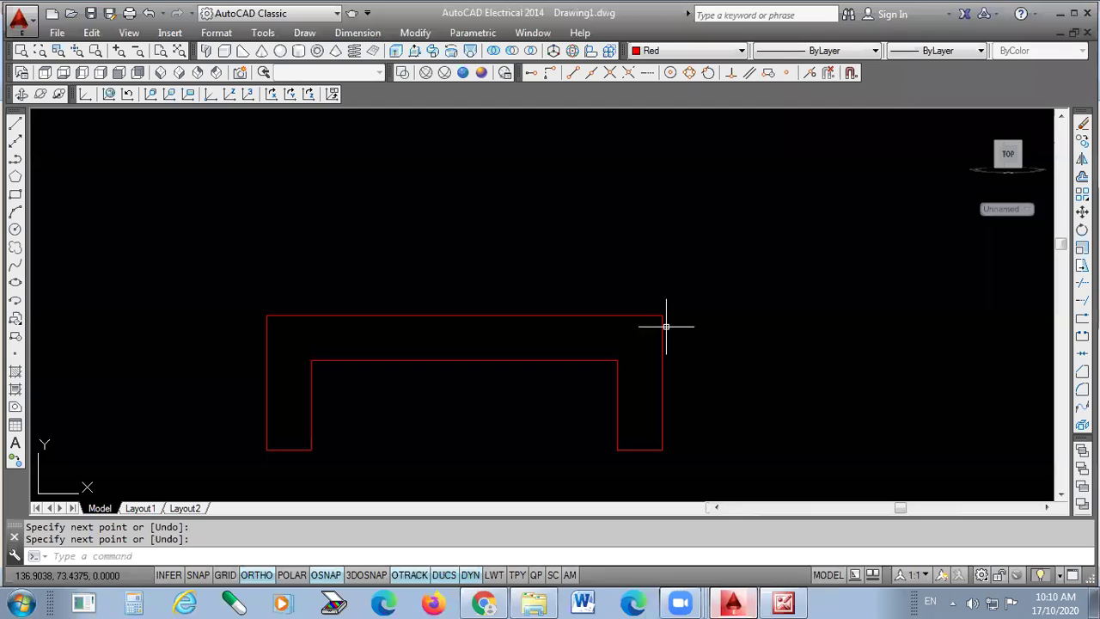
key(Escape)
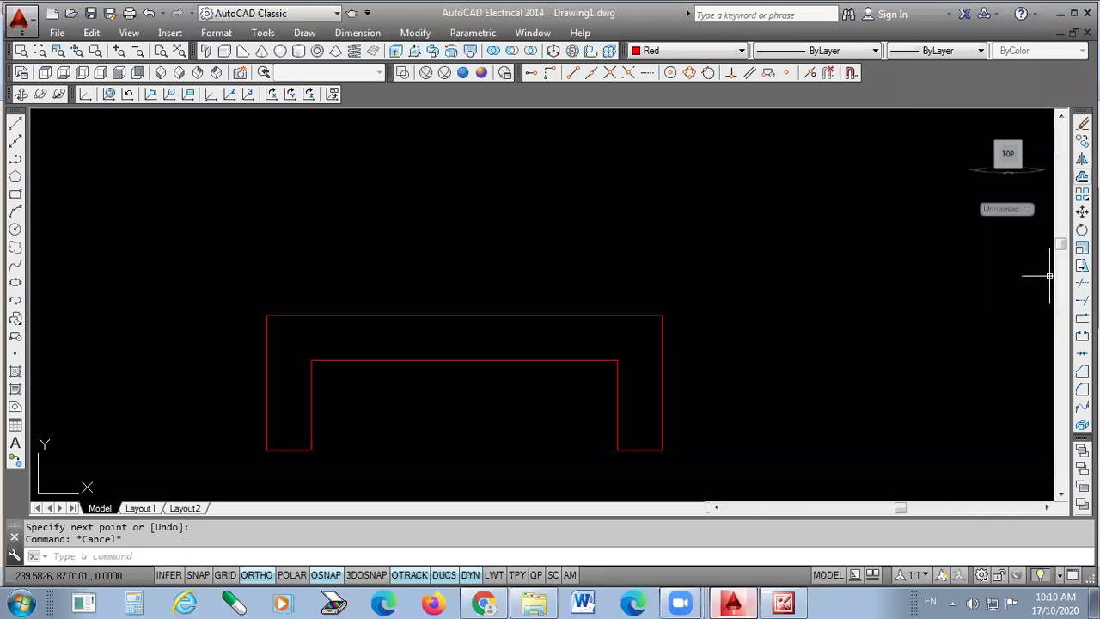
text(o)
key(Return)
text(34)
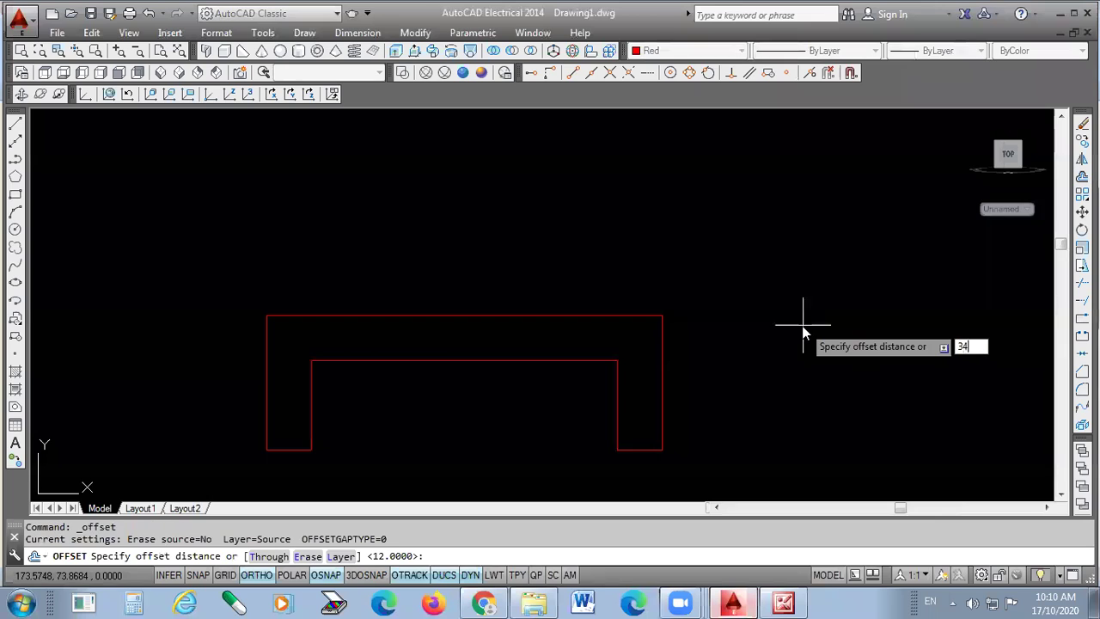
key(Return)
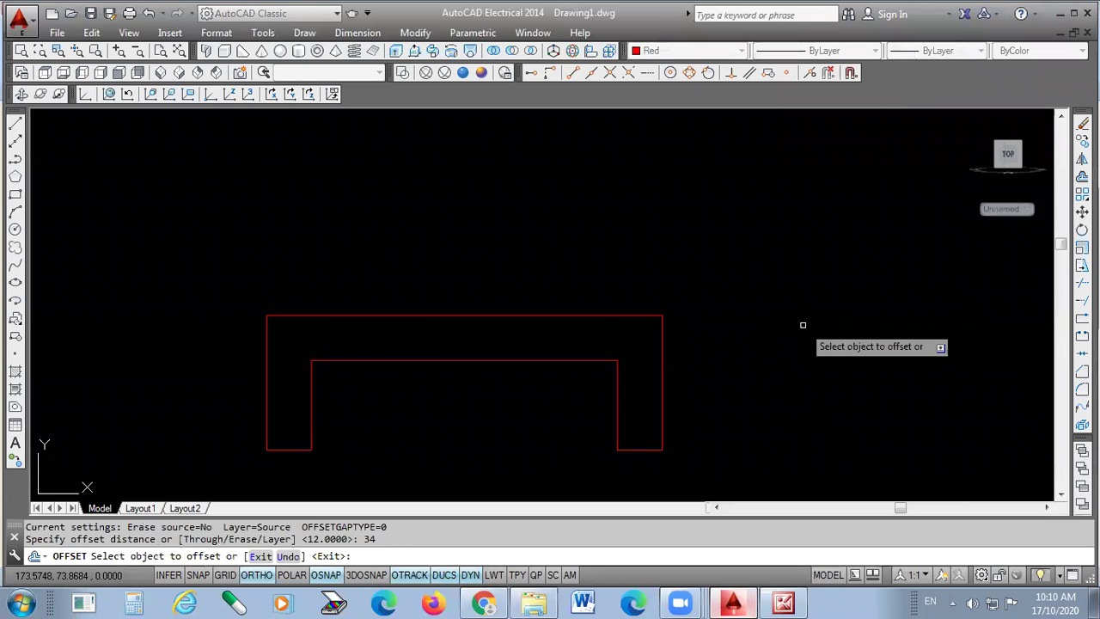
click(602, 315)
click(664, 218)
click(639, 316)
click(672, 214)
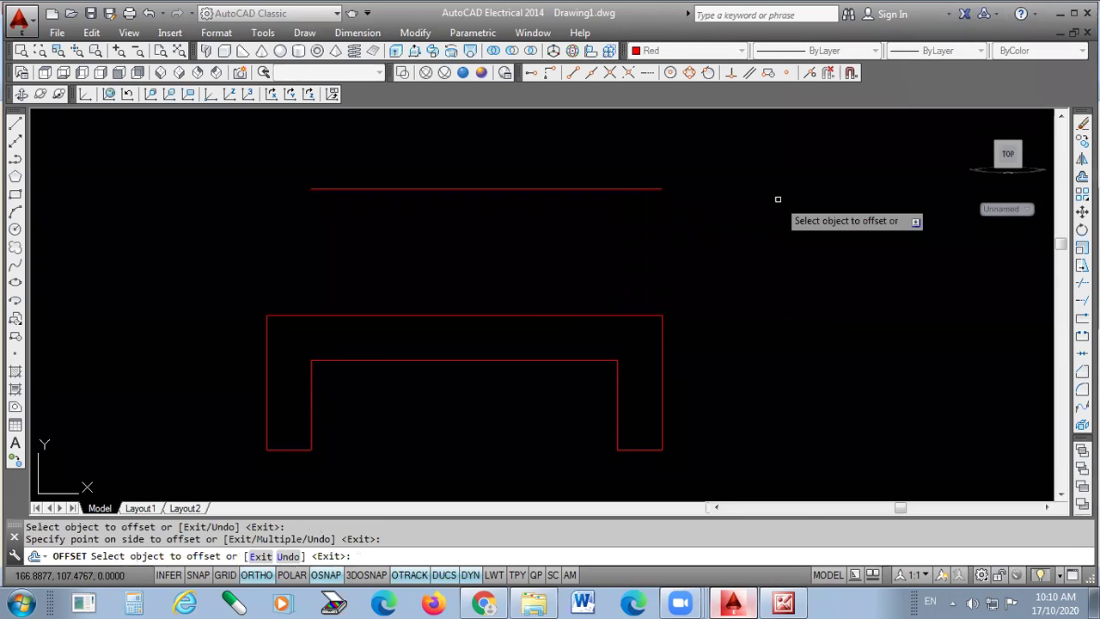
click(291, 316)
click(305, 219)
key(Return)
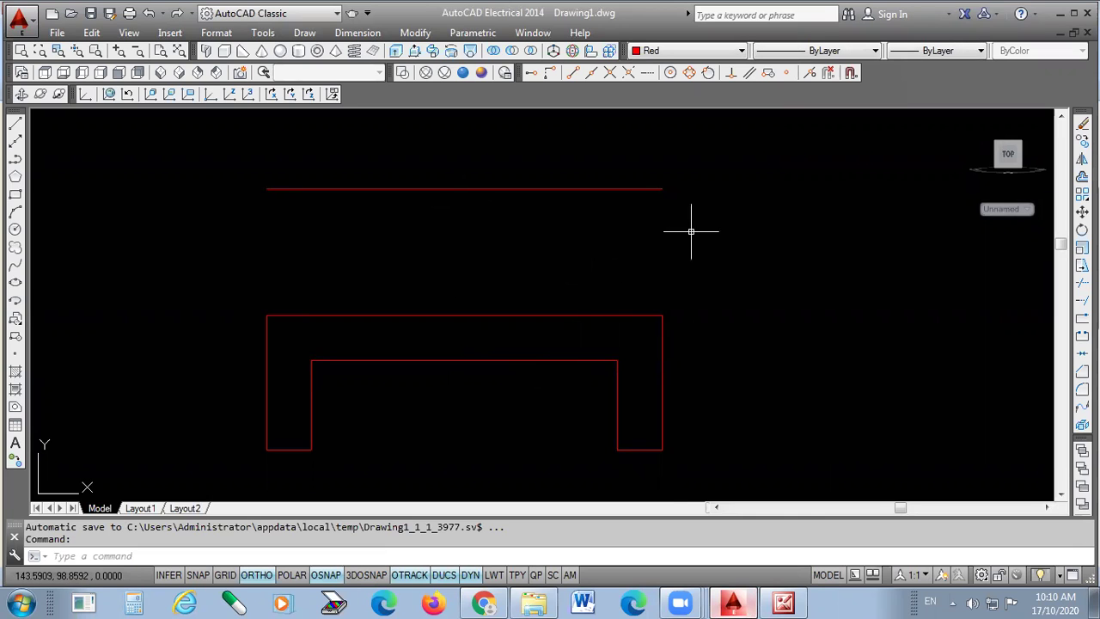
- Switch to the reference picture and examine the upright's vertical edges and the dimensions along its top in figure 13
click(762, 599)
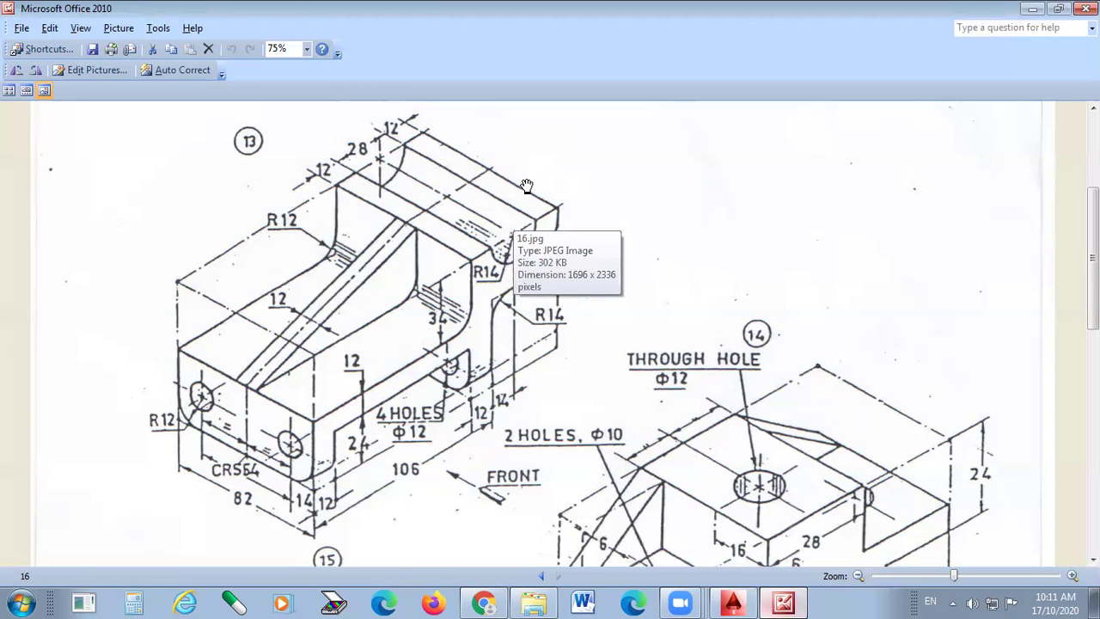
drag(491, 368, 493, 249)
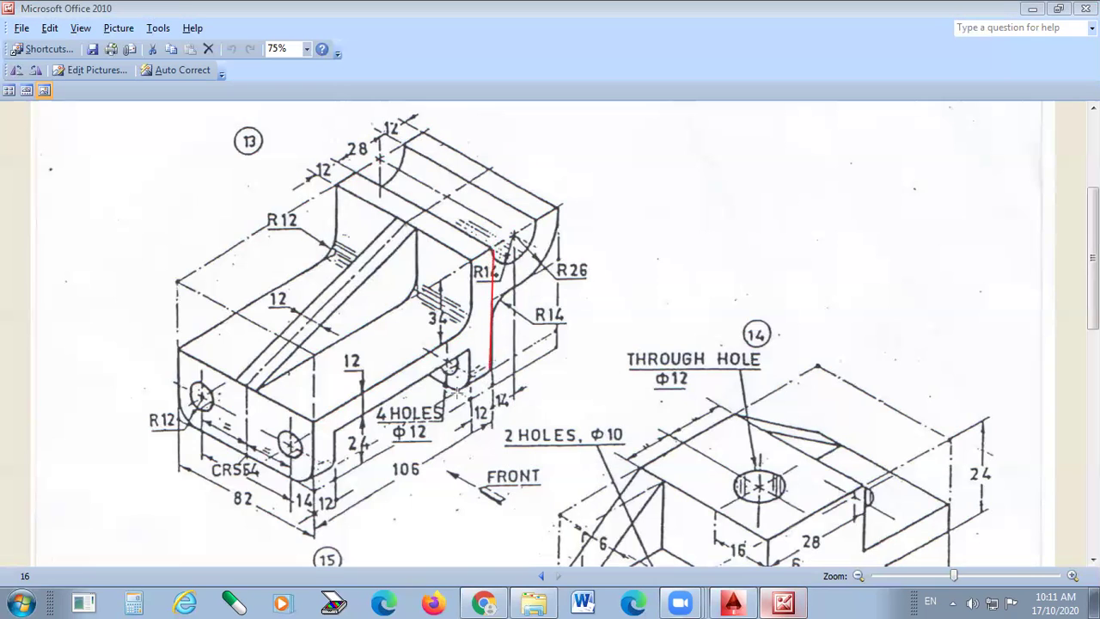
drag(464, 378, 469, 255)
drag(338, 181, 356, 170)
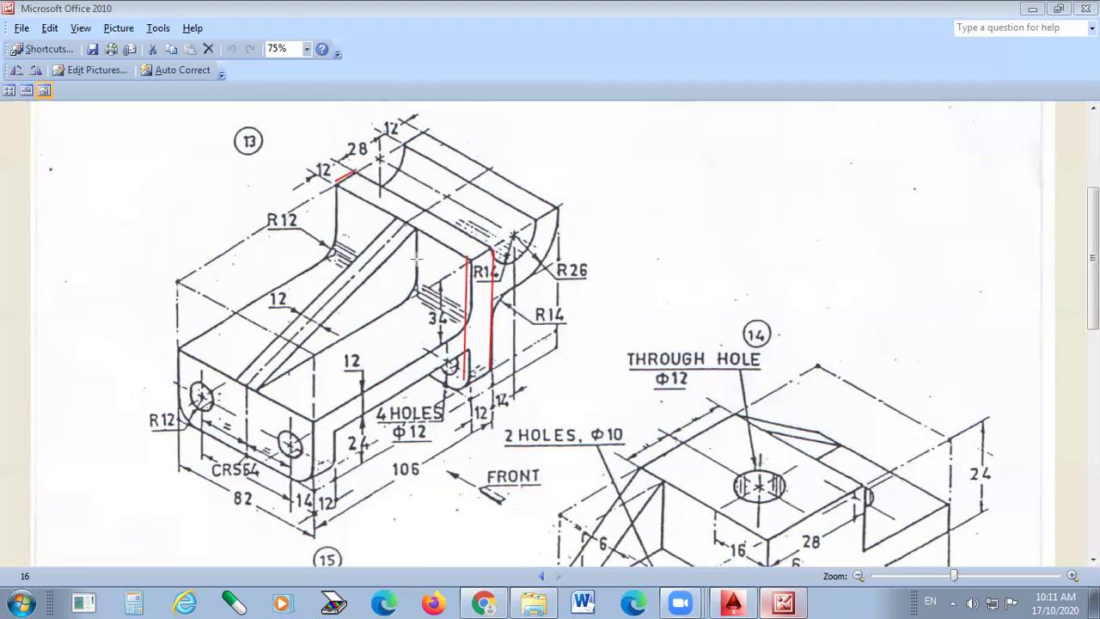
drag(471, 258, 488, 246)
drag(354, 172, 402, 140)
drag(488, 247, 535, 220)
drag(412, 133, 423, 128)
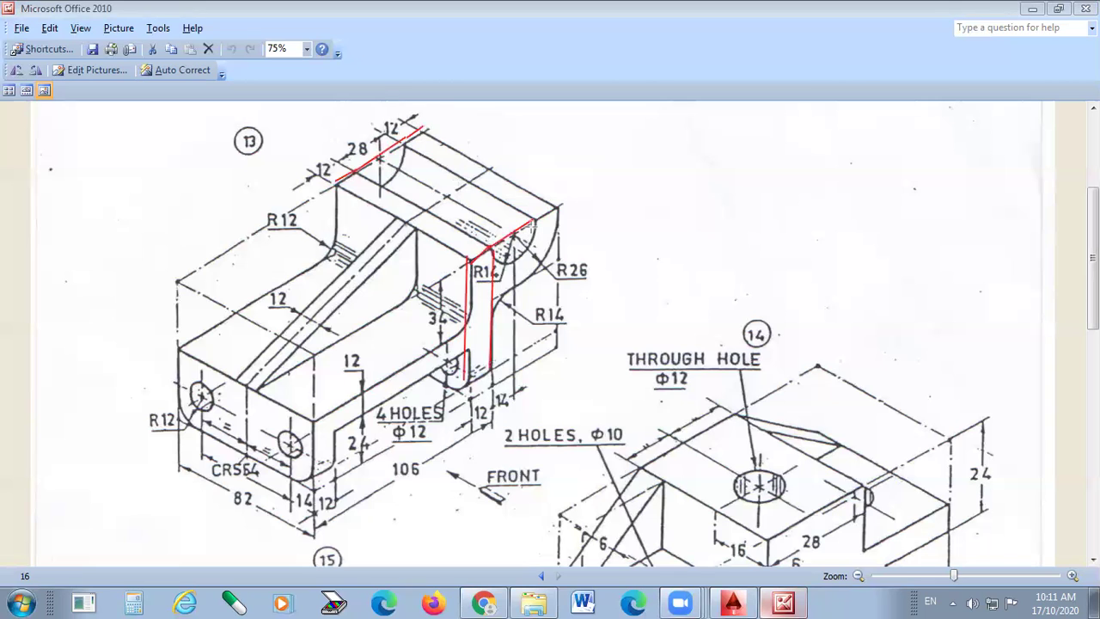
drag(535, 220, 559, 204)
drag(470, 258, 558, 208)
key(ctrl+z)
key(ctrl+z)
key(ctrl+z)
key(ctrl+z)
key(ctrl+z)
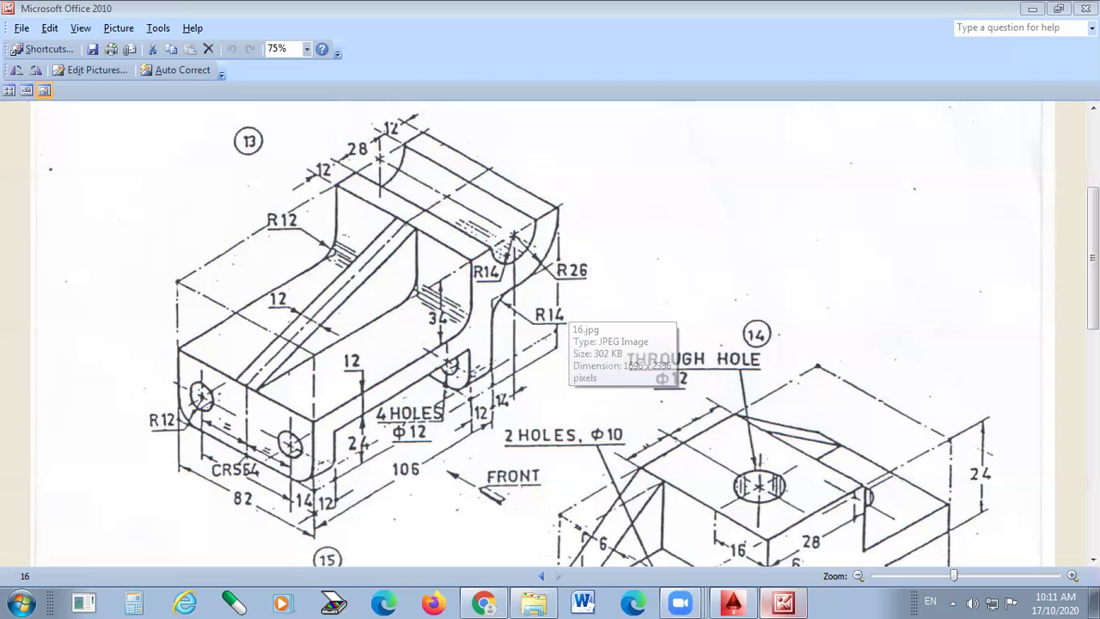
- In AutoCAD, set the current colour to green and draw a 52 long horizontal line rightward from the upper red line's right end
key(alt+Tab)
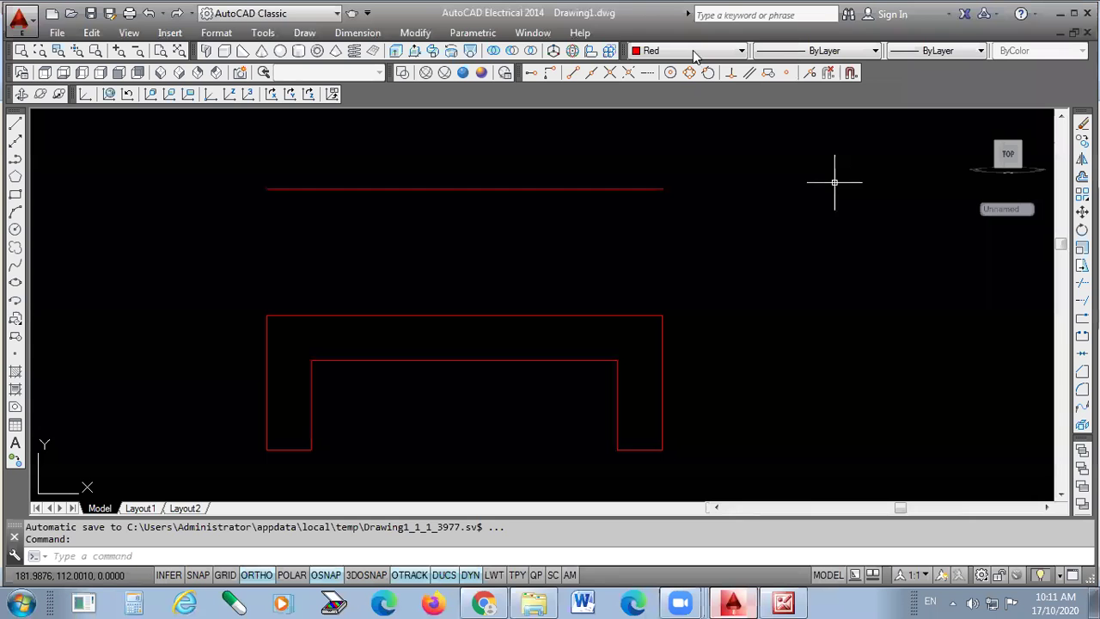
click(688, 49)
click(666, 125)
scroll(669, 342, down, 2)
scroll(692, 263, up, 2)
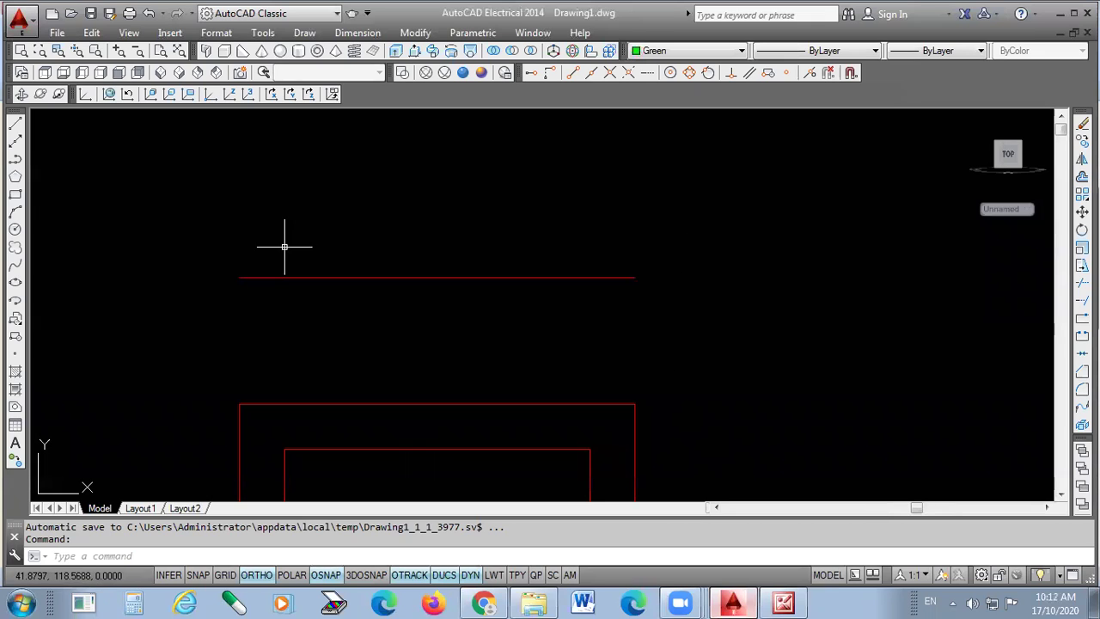
click(14, 123)
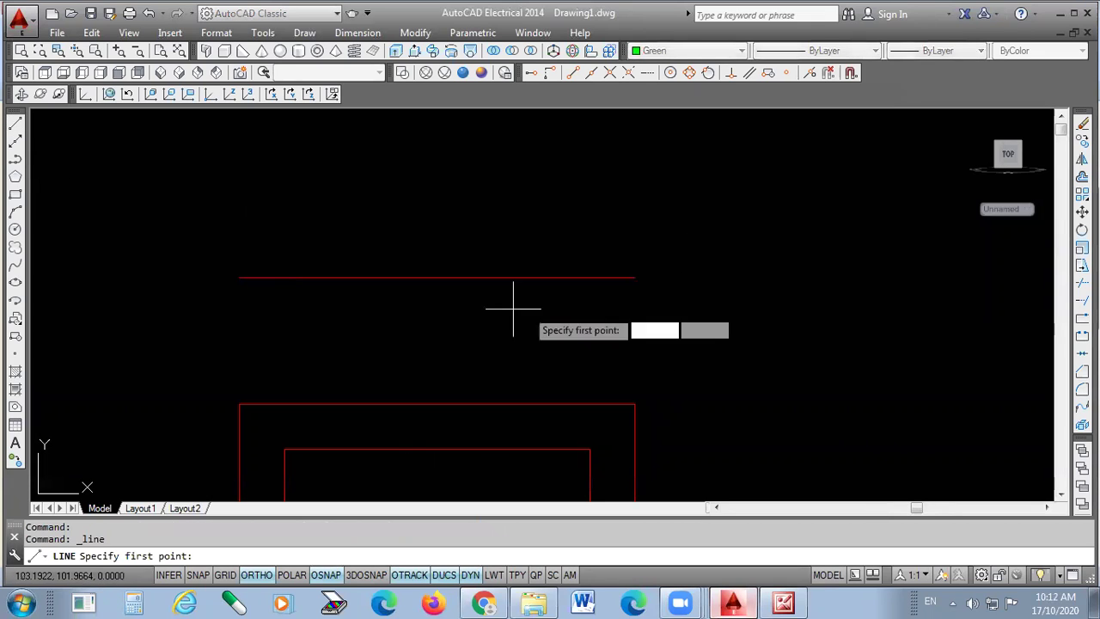
click(634, 277)
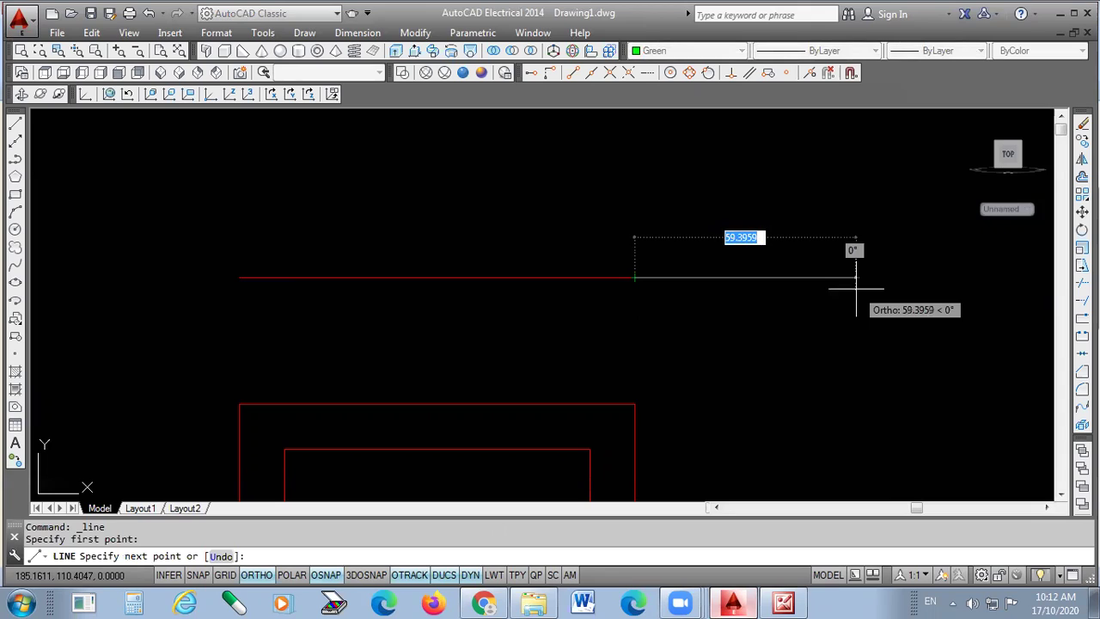
text(52)
key(Return)
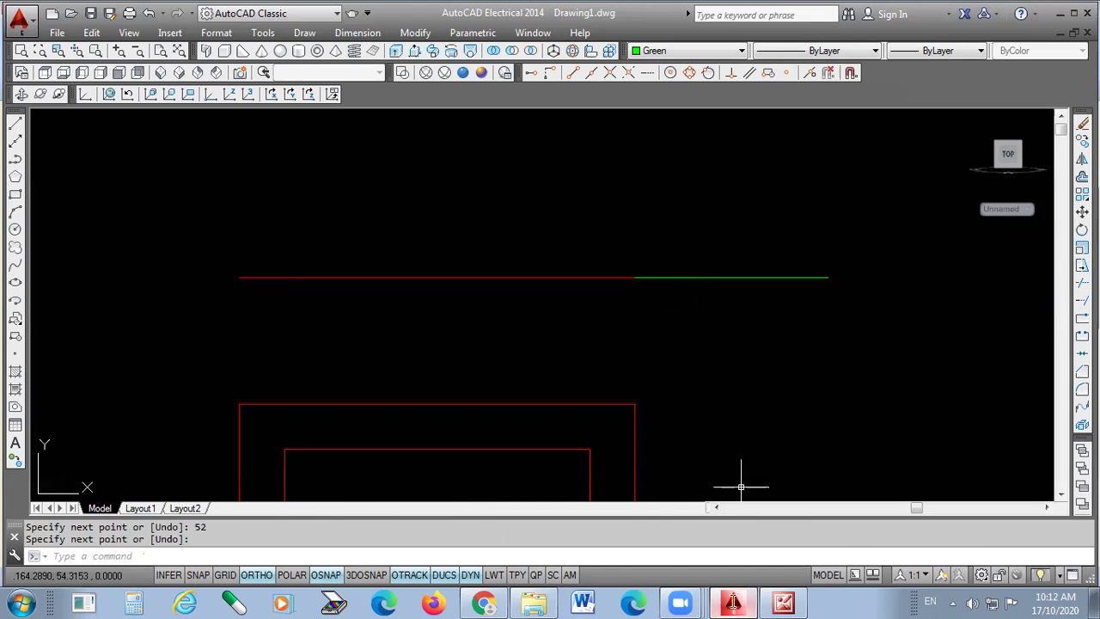
- Switch to the reference picture and examine the inner and outer arcs at the upright's top and their radii in figure 13
key(alt+Tab)
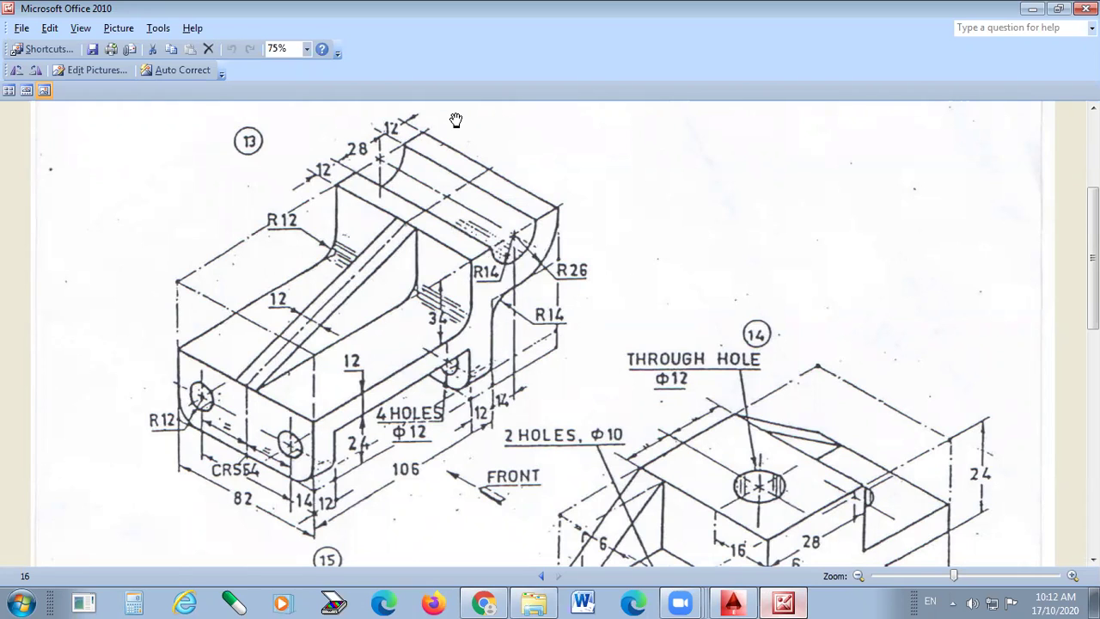
mouse_move(536, 220)
mouse_down()
mouse_move(515, 267)
mouse_move(501, 248)
mouse_up()
mouse_move(559, 210)
mouse_down()
mouse_move(518, 288)
mouse_move(497, 296)
mouse_up()
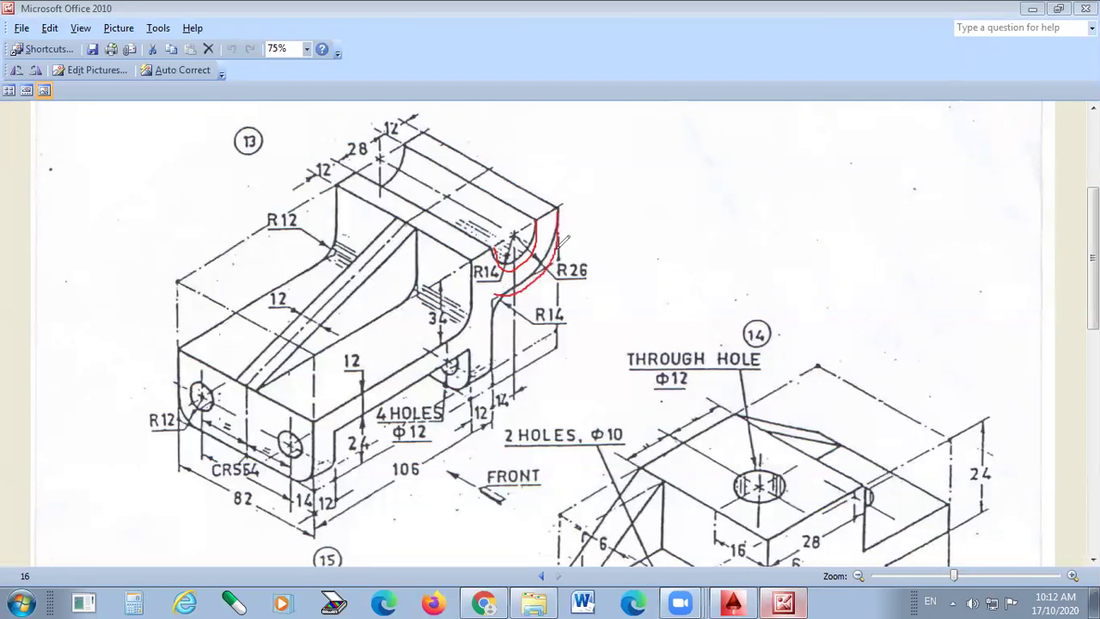
mouse_move(590, 260)
mouse_down()
mouse_move(556, 277)
mouse_move(486, 256)
mouse_move(466, 279)
mouse_move(520, 274)
mouse_move(507, 249)
mouse_up()
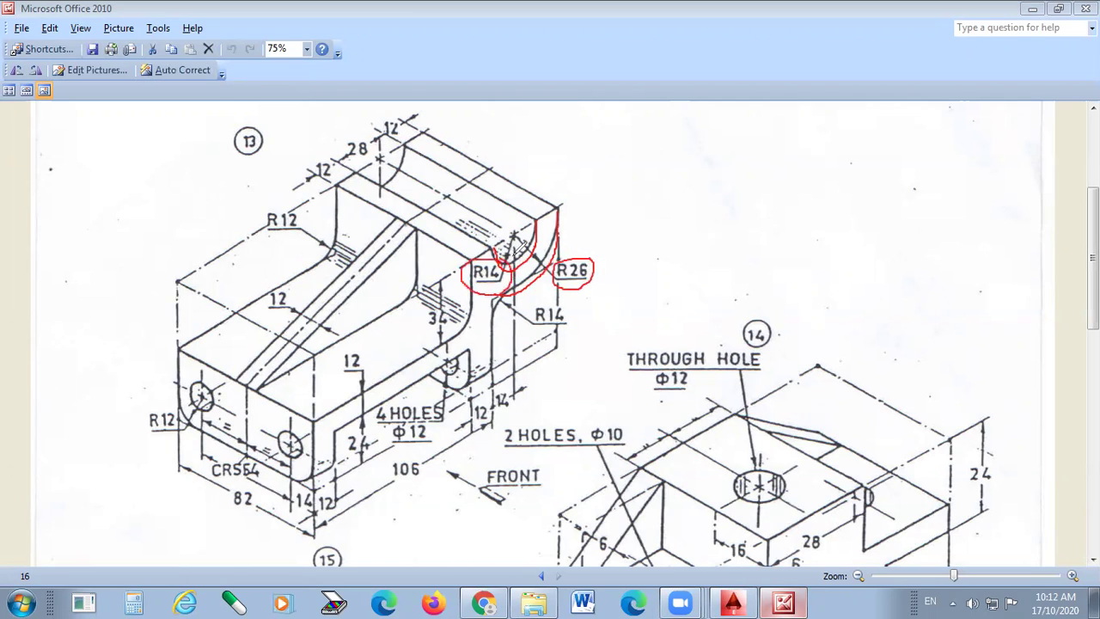
key(ctrl+z)
key(ctrl+z)
key(ctrl+z)
key(ctrl+z)
key(Escape)
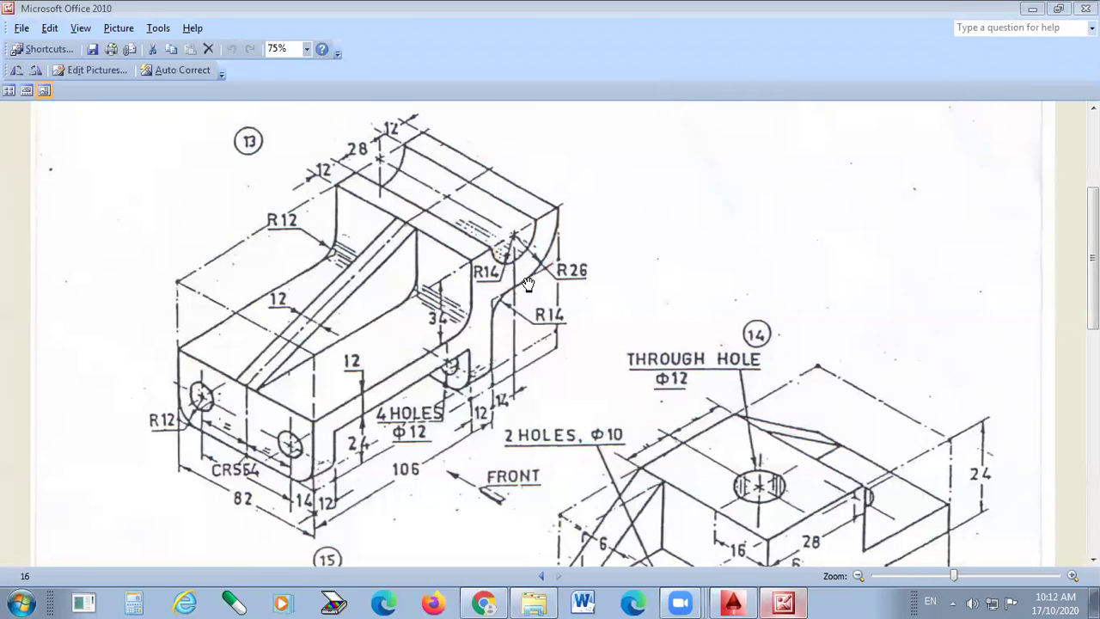
- In AutoCAD, draw a circle of radius 14 centred on the midpoint of the green line
click(733, 602)
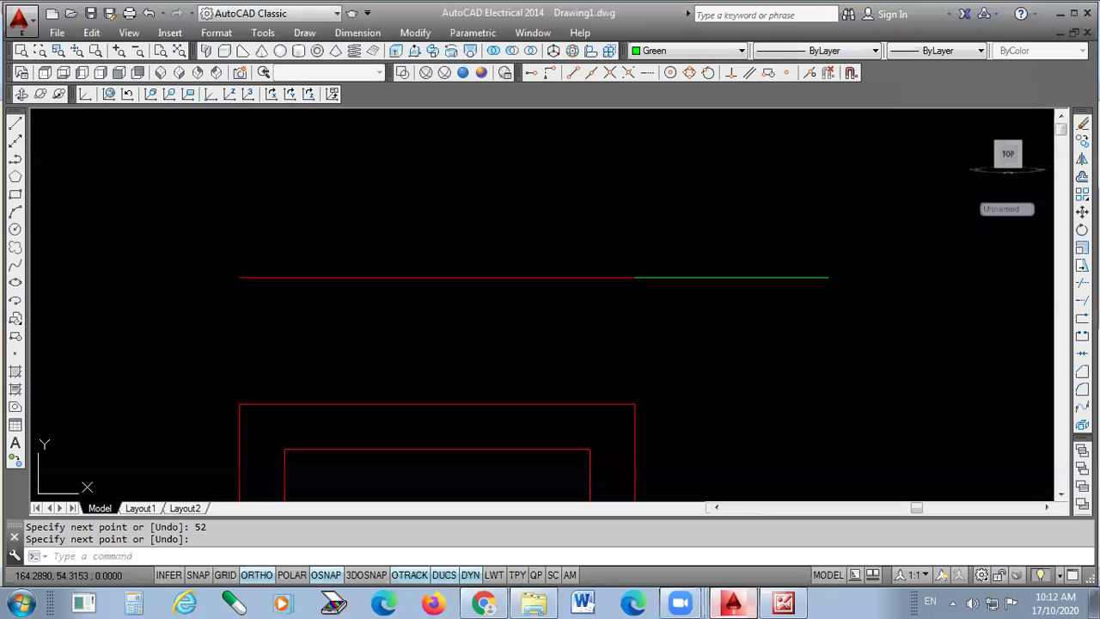
click(15, 231)
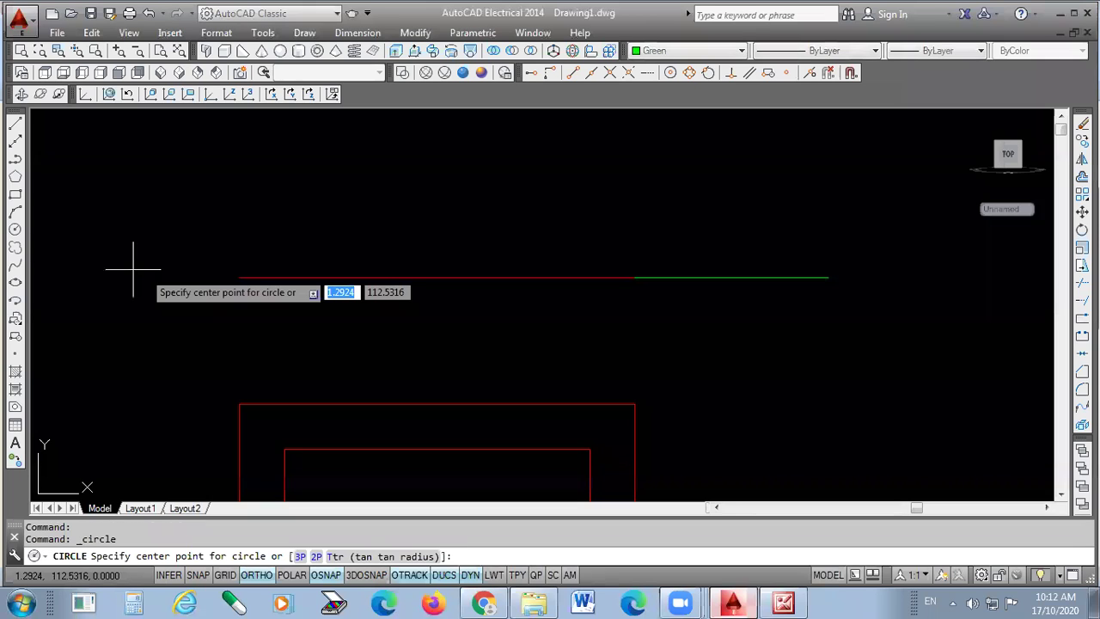
click(731, 282)
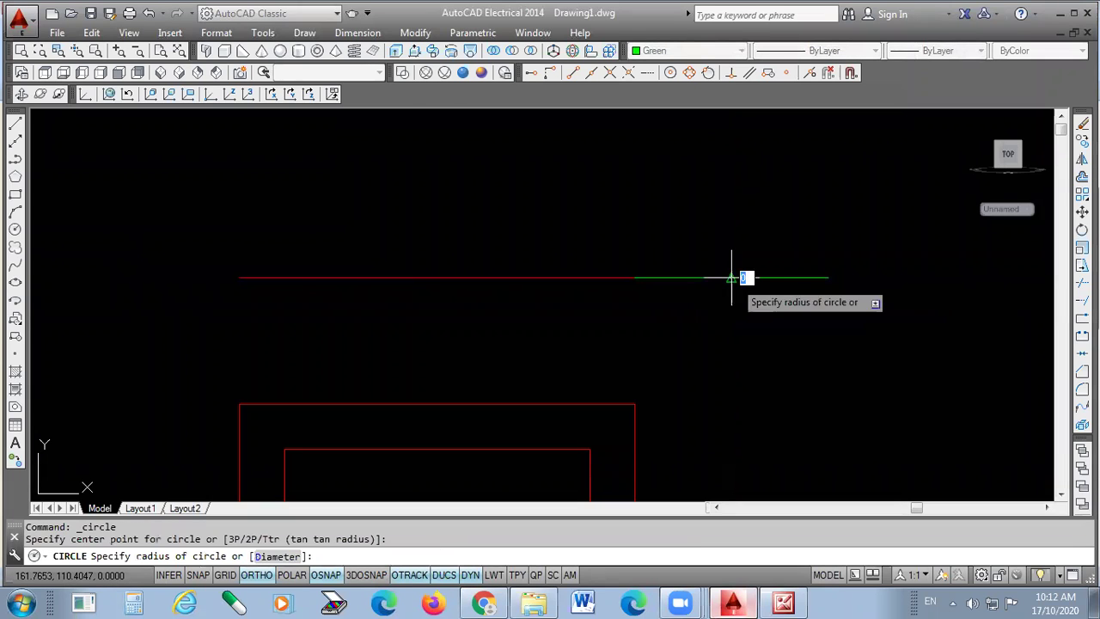
text(1)
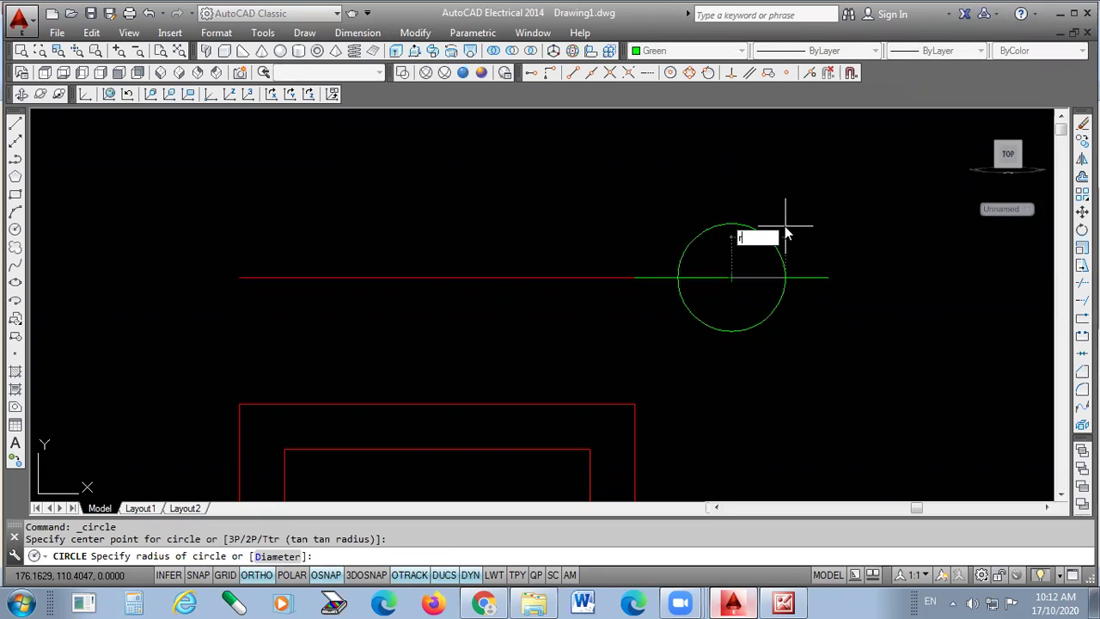
key(Return)
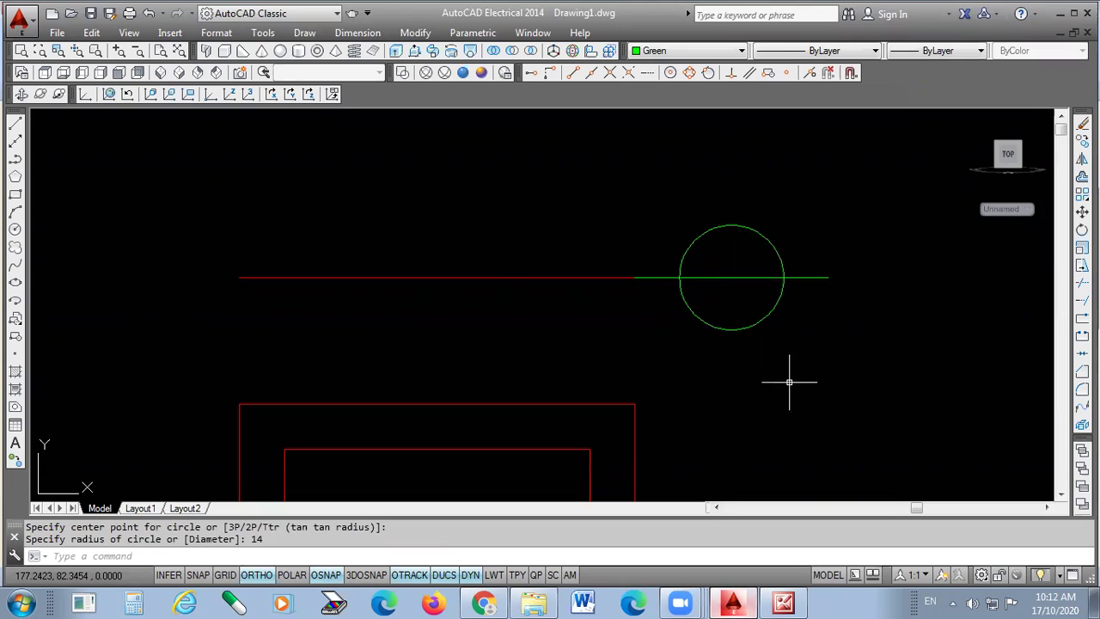
- Draw a concentric circle of radius 26 around the green line's midpoint
key(Return)
click(731, 277)
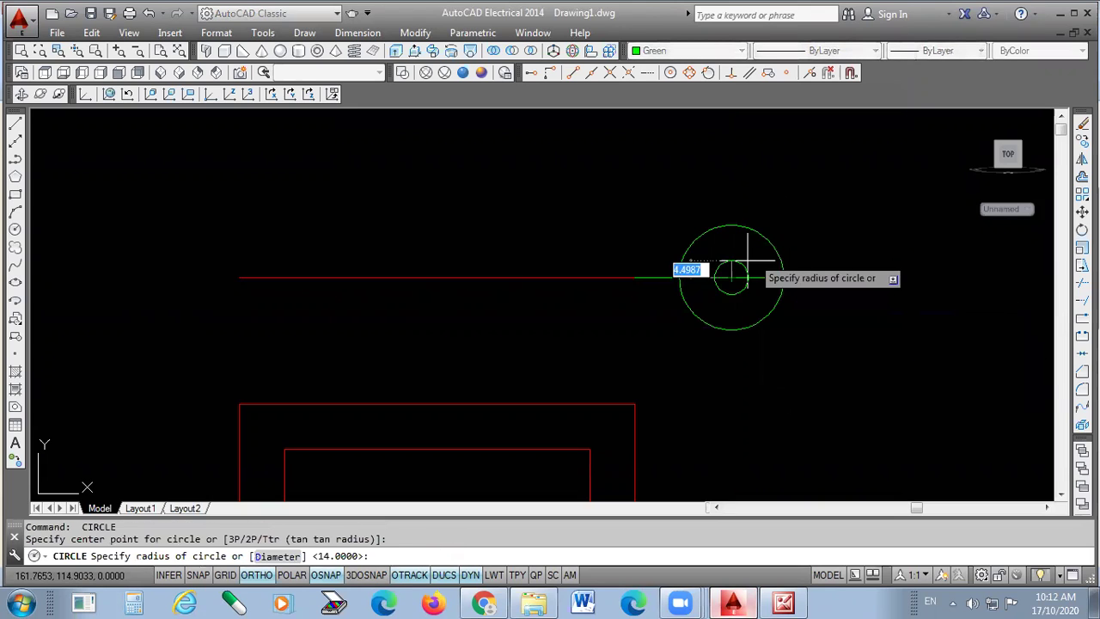
key(BackSpace)
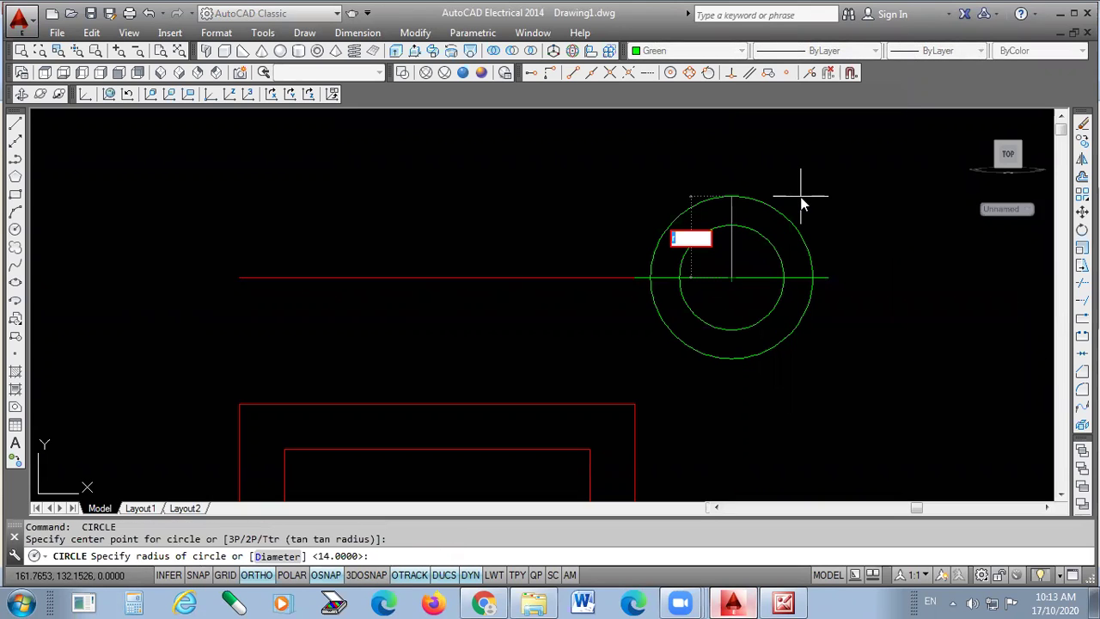
text(26)
key(Return)
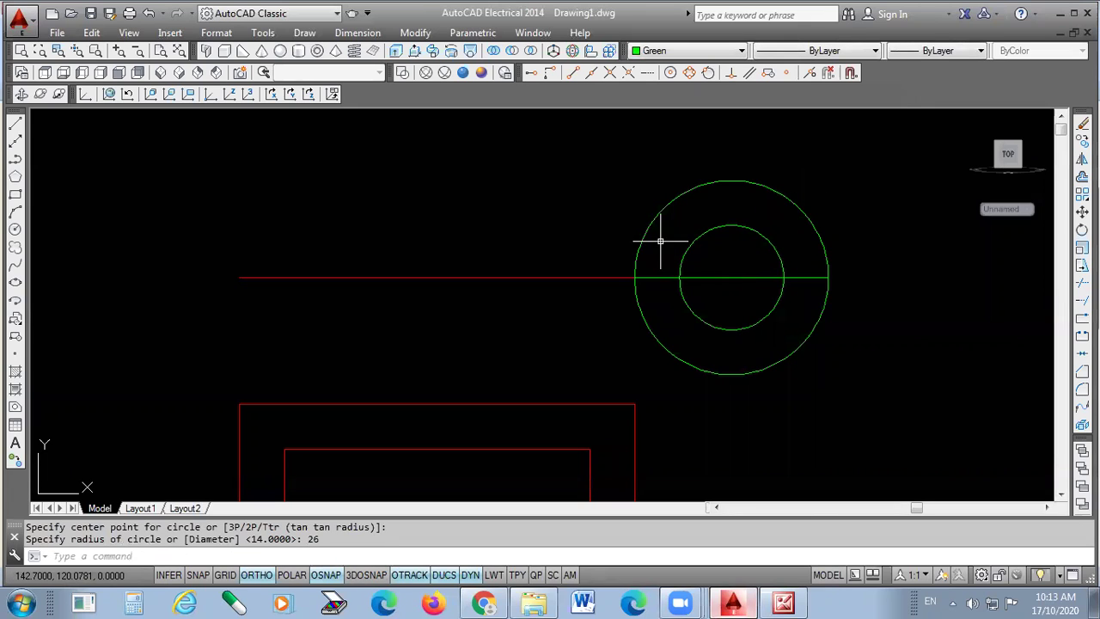
- Switch to the reference picture and trace the upright's left edge and the rounded corner beneath it in figure 13
click(783, 603)
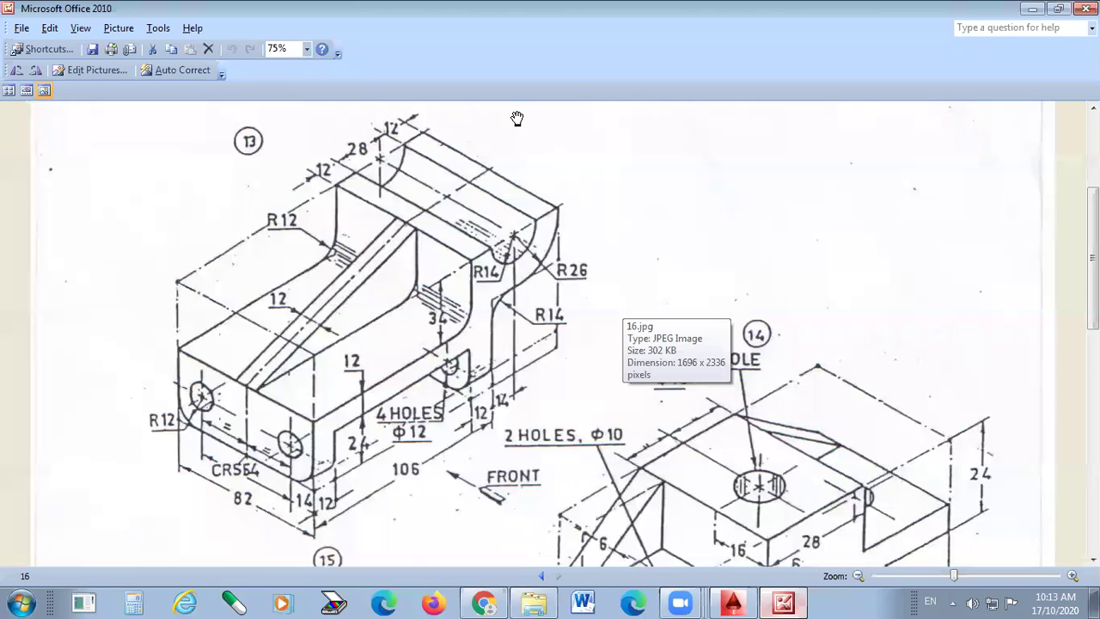
mouse_move(463, 264)
mouse_down()
mouse_move(471, 259)
mouse_move(472, 331)
mouse_up()
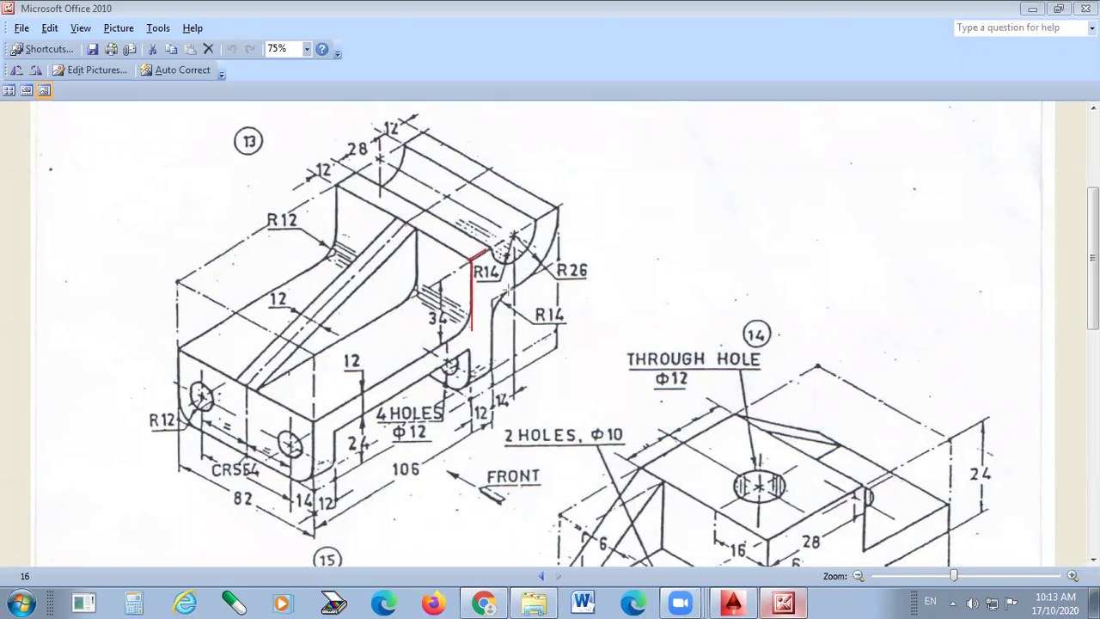
drag(468, 314, 444, 331)
key(Escape)
- In AutoCAD, draw a 34 long vertical line from the outer circle's left quadrant down to the red profile's upper right corner
click(733, 601)
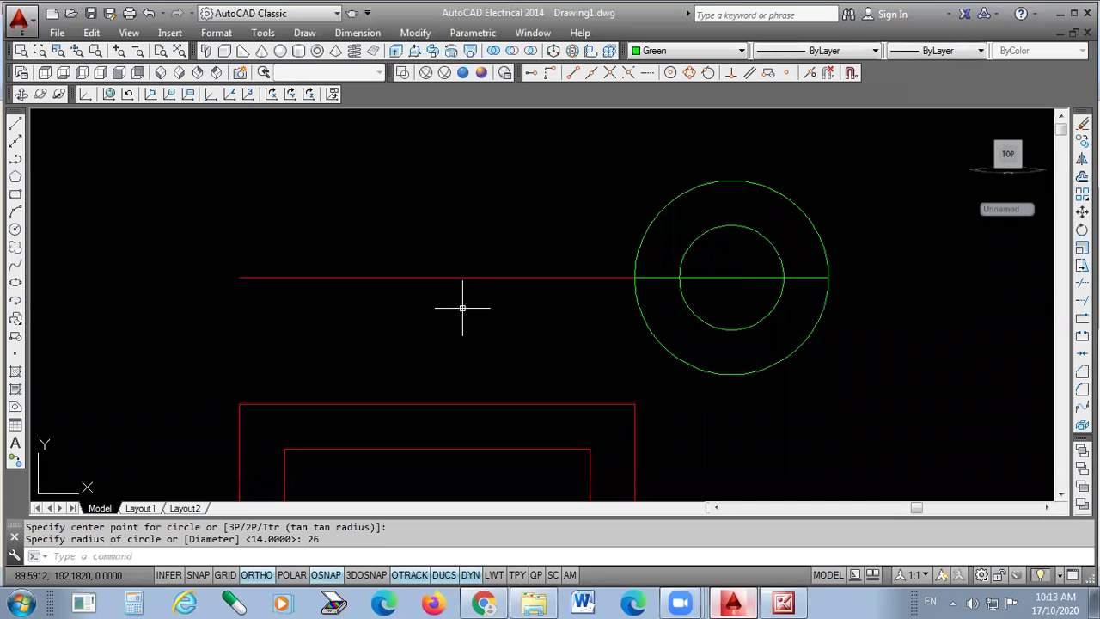
click(15, 125)
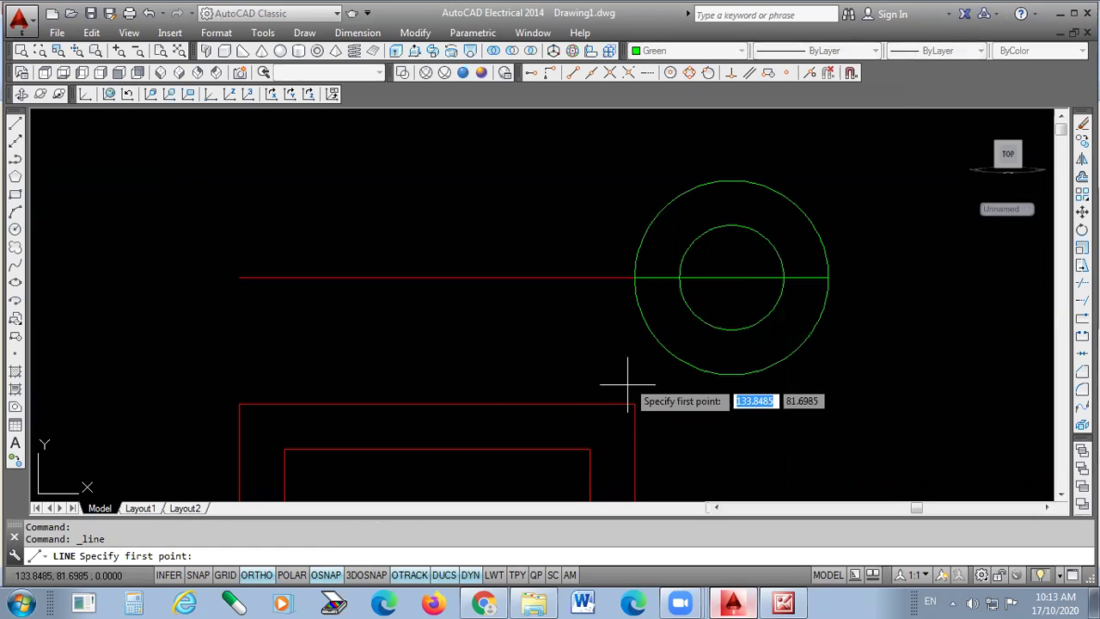
click(633, 276)
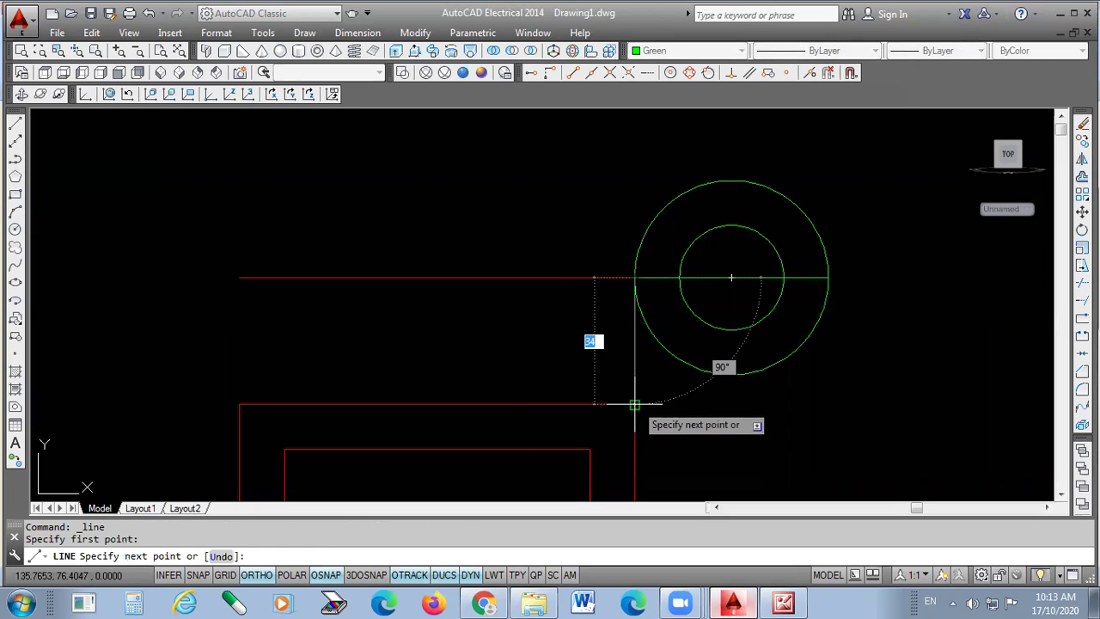
click(644, 403)
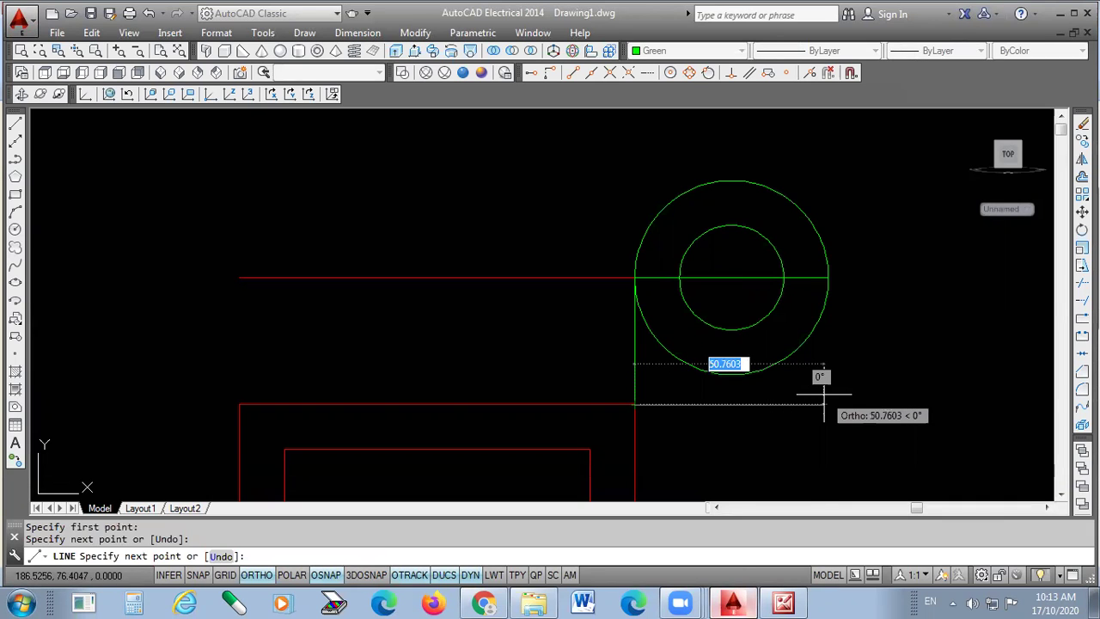
- Check figure 13, and in AutoCAD draw a horizontal line joining the outer circle's lowest point and the vertical green line
click(779, 602)
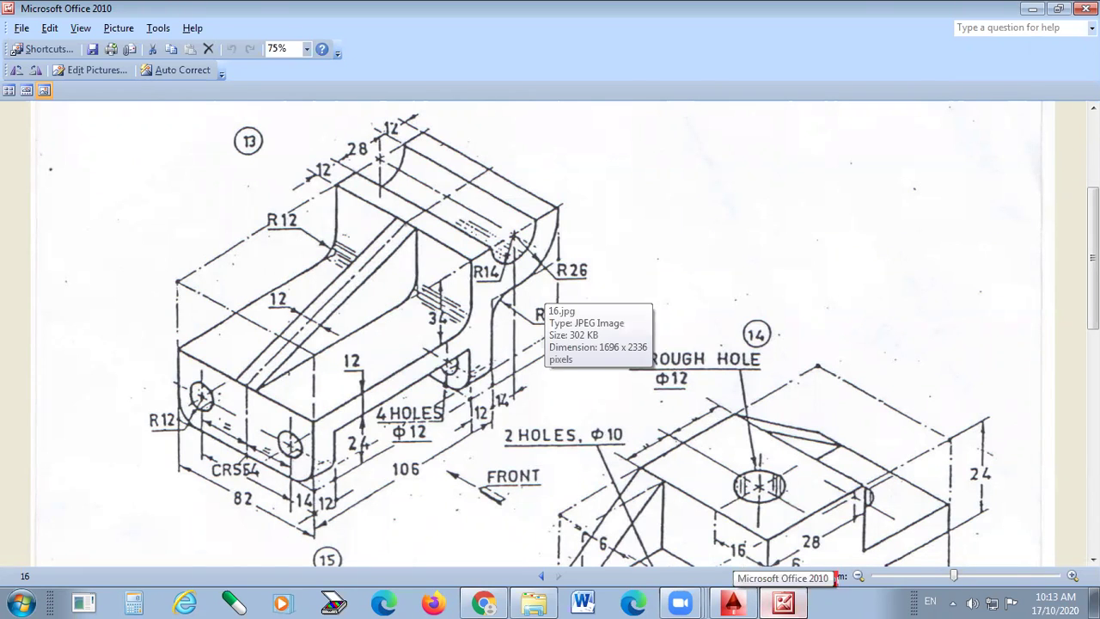
click(733, 603)
click(509, 365)
key(Return)
scroll(647, 278, down, 2)
scroll(648, 278, down, 2)
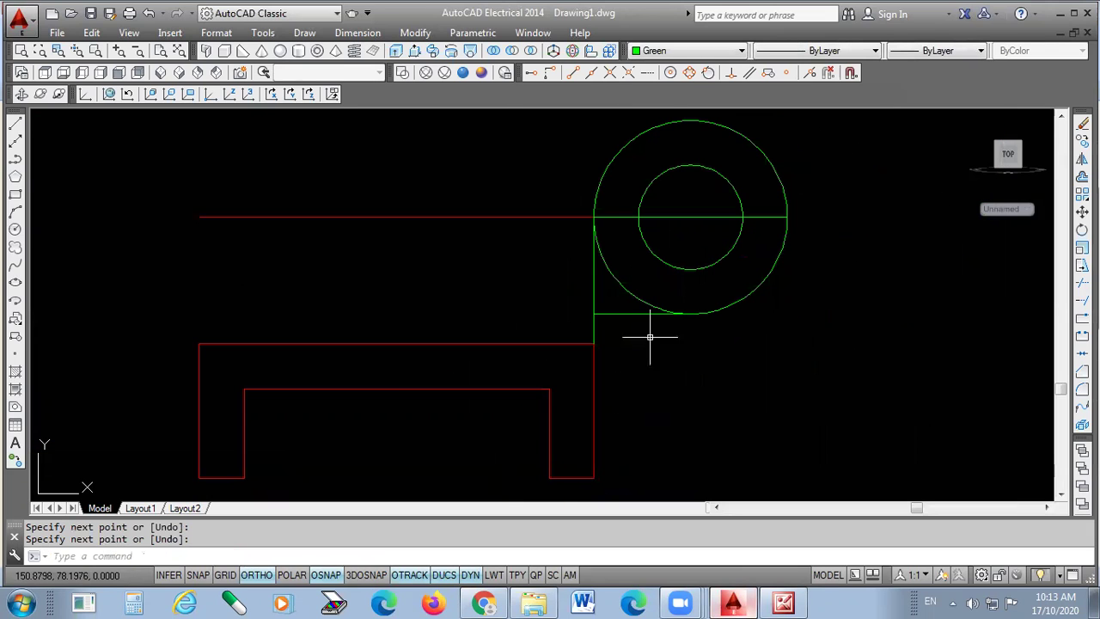
- Draw a vertical line about 37 long downward from the inner circle's left quadrant
key(Return)
click(638, 216)
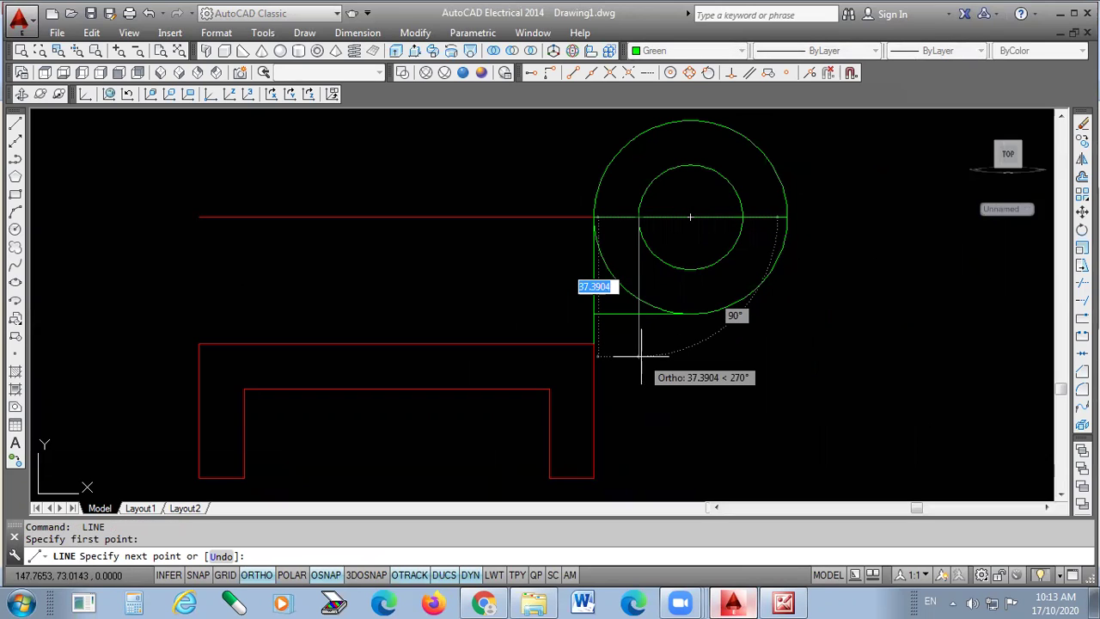
click(641, 354)
key(Return)
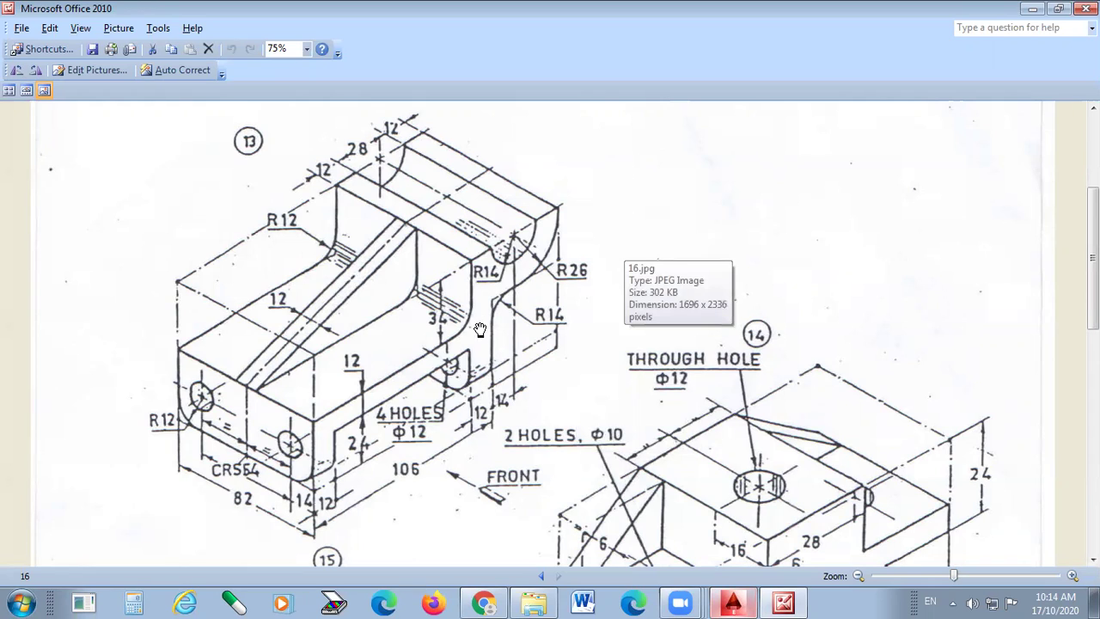
- Return to AutoCAD from the reference picture and erase the two vertical lines and the horizontal line just drawn beneath the circles
click(733, 604)
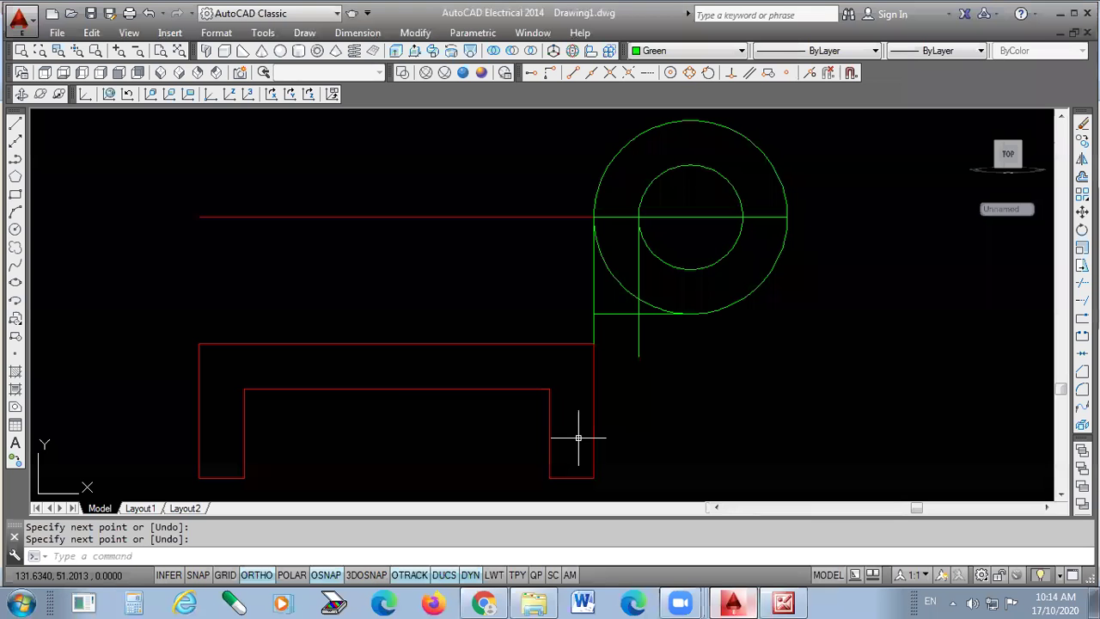
scroll(645, 312, down, 5)
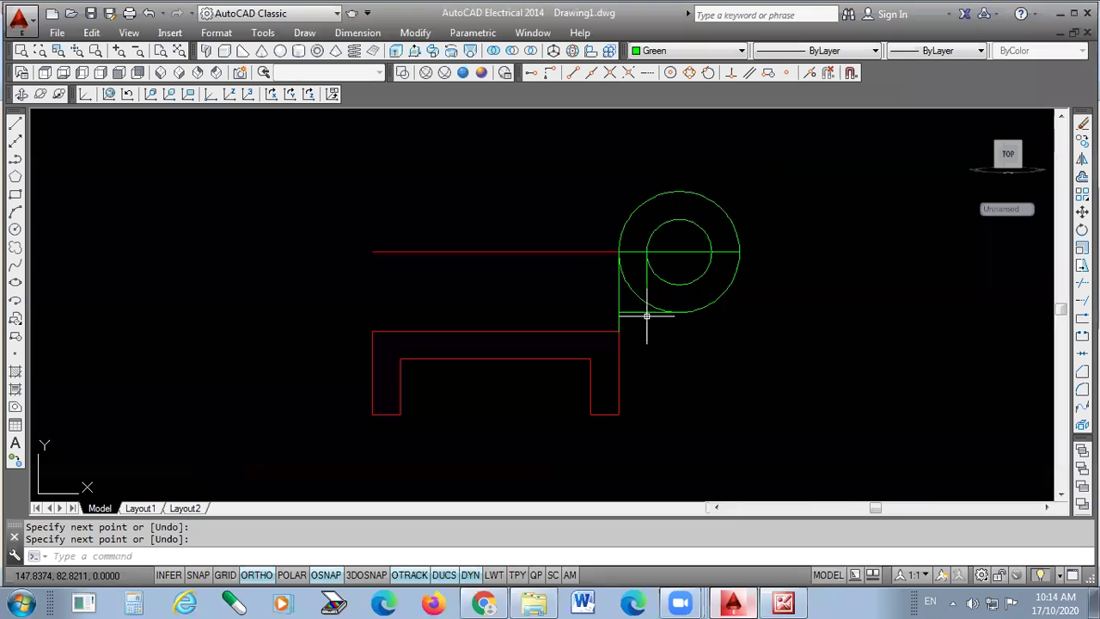
scroll(709, 243, up, 5)
click(822, 149)
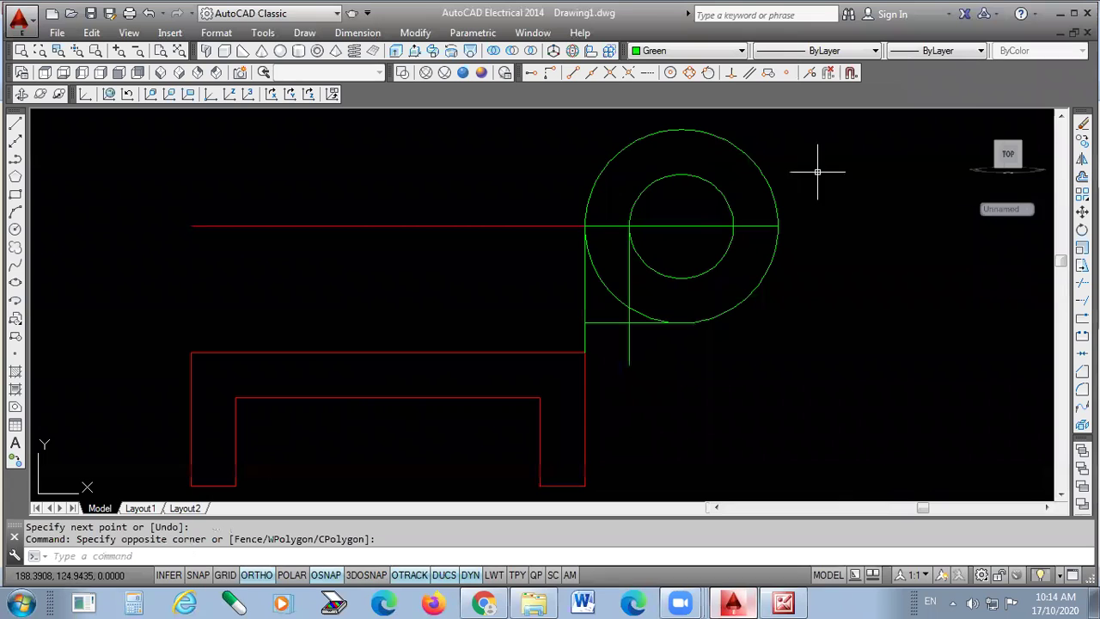
scroll(640, 332, up, 2)
click(627, 312)
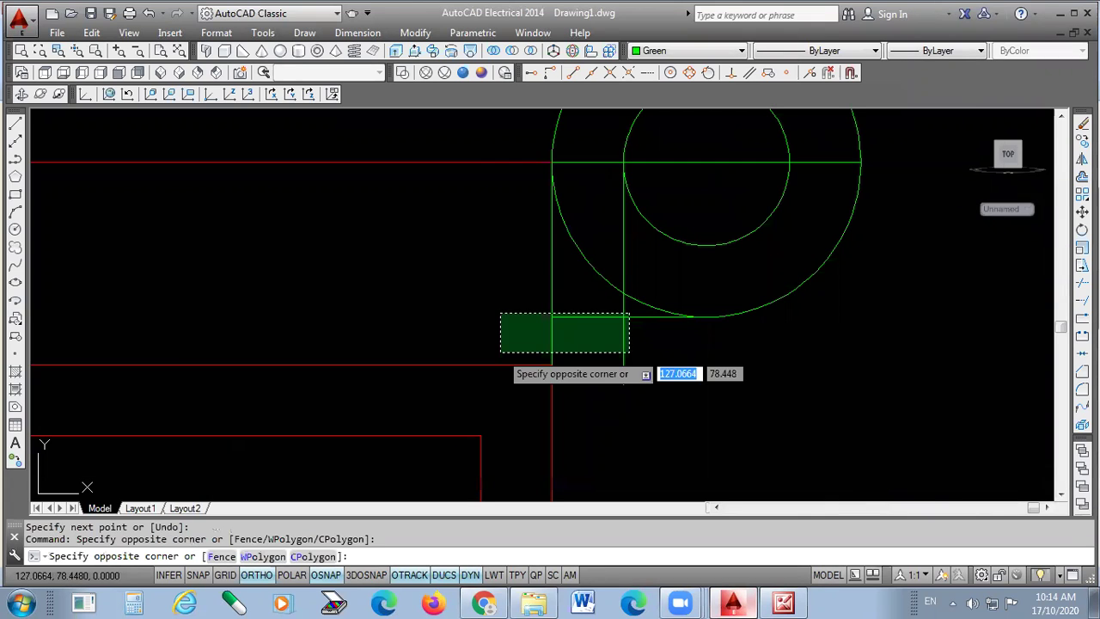
click(503, 348)
key(Delete)
scroll(511, 346, down, 2)
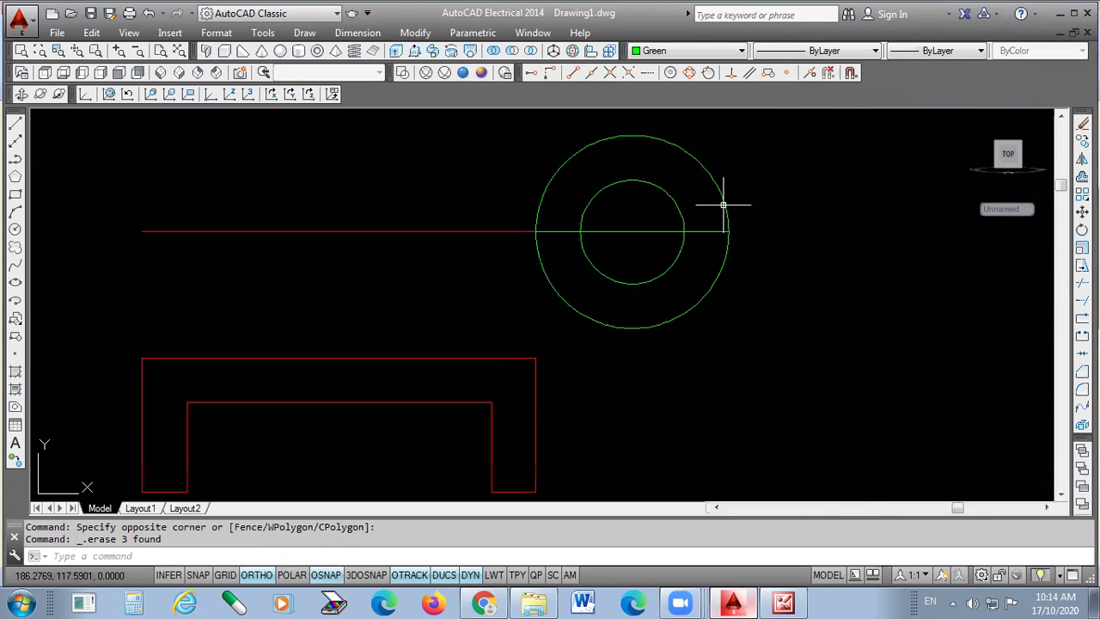
- Move both circles and the green line through them 12 units to the left
click(762, 168)
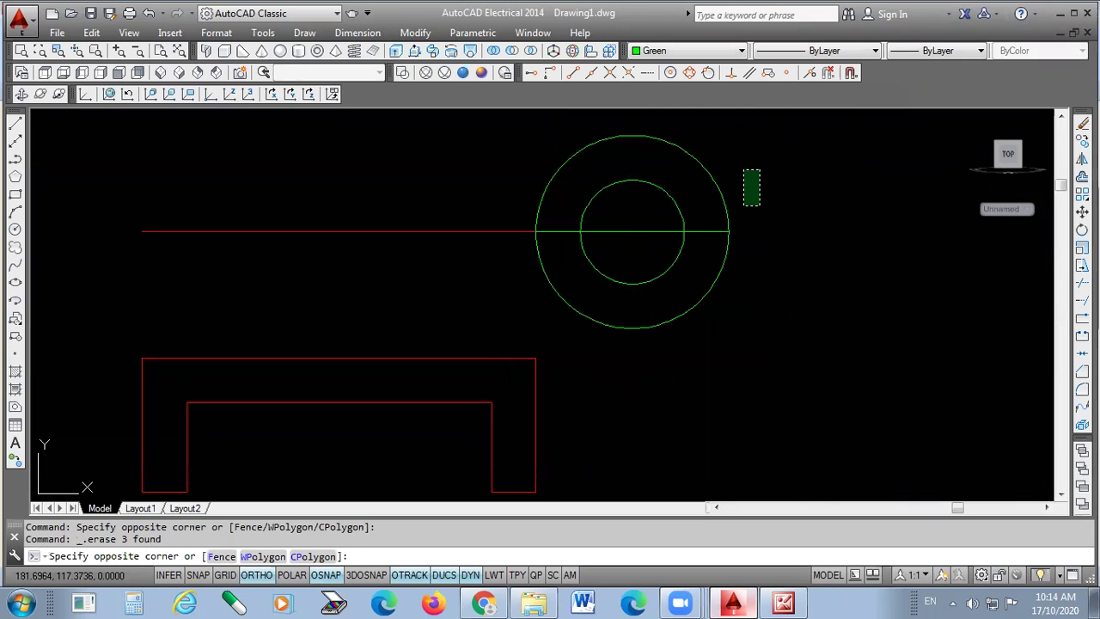
click(596, 356)
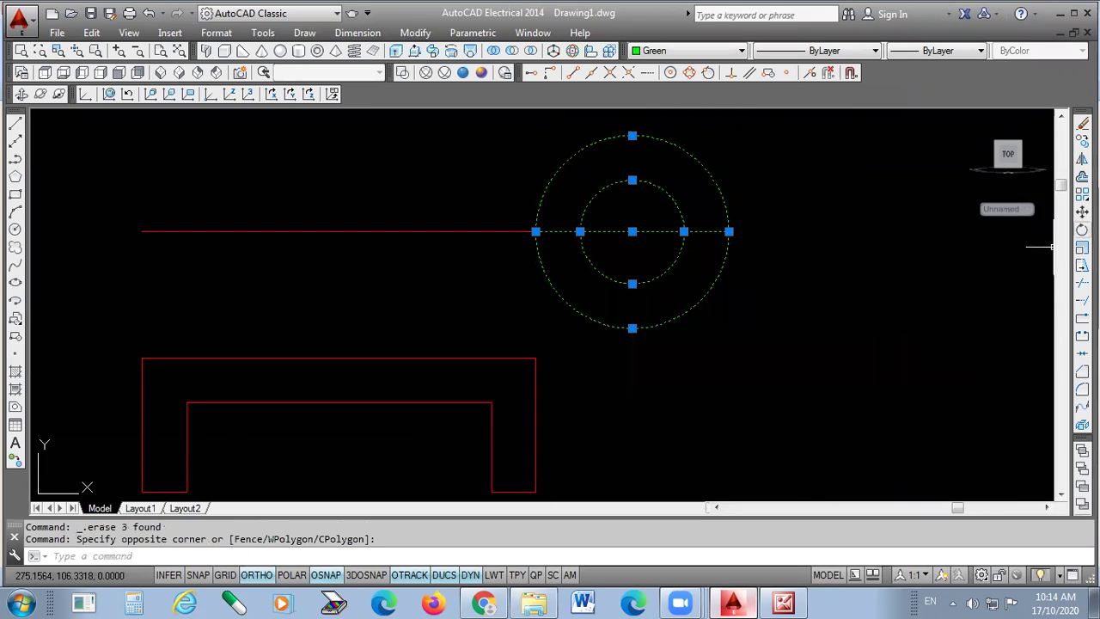
click(1081, 211)
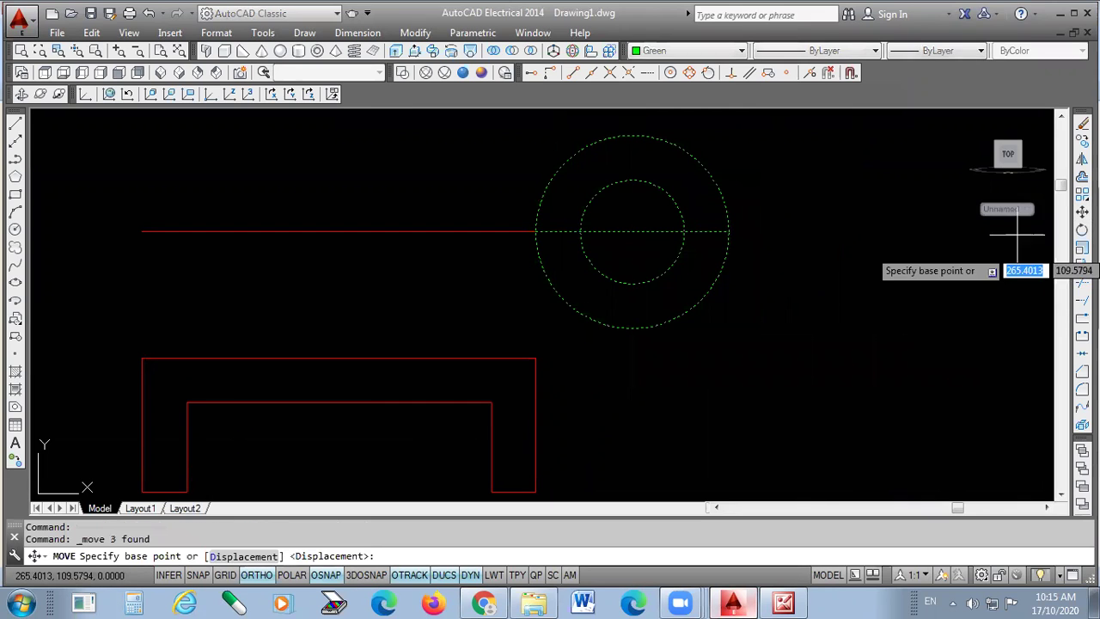
click(728, 231)
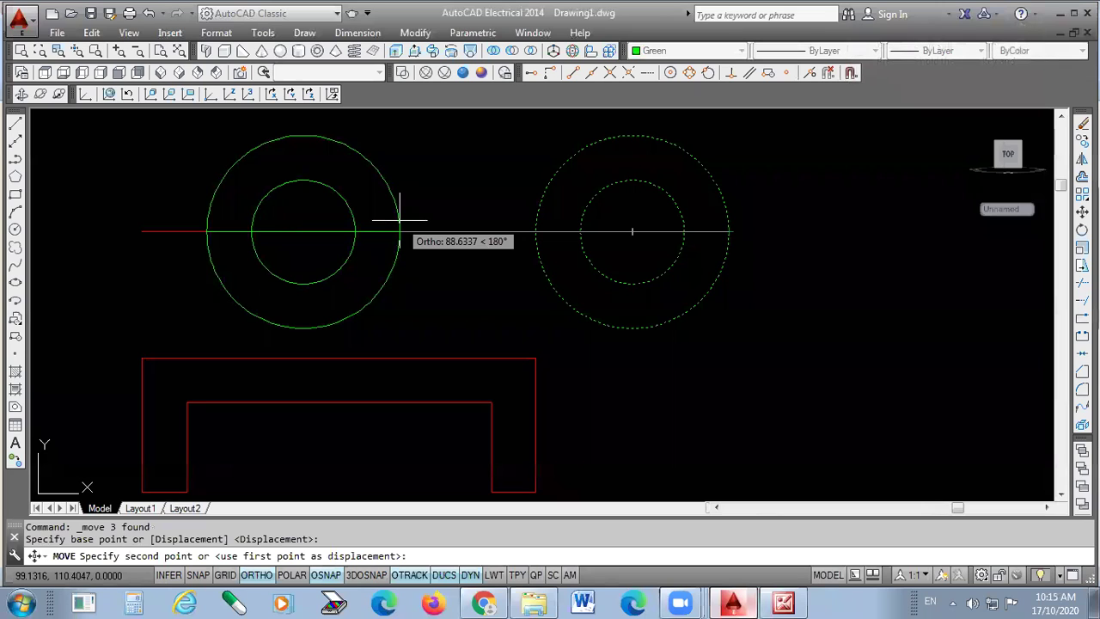
text(12)
key(Return)
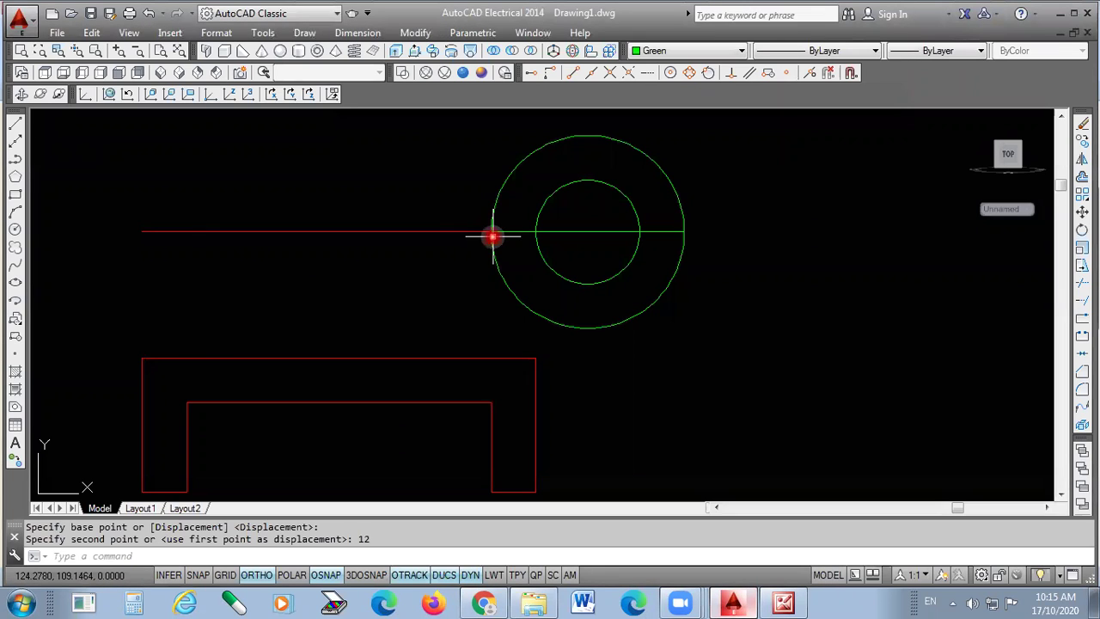
- Draw vertical lines from the outer circle's left quadrant to the base's upper edge and from the base's right corner to the centre line
click(14, 129)
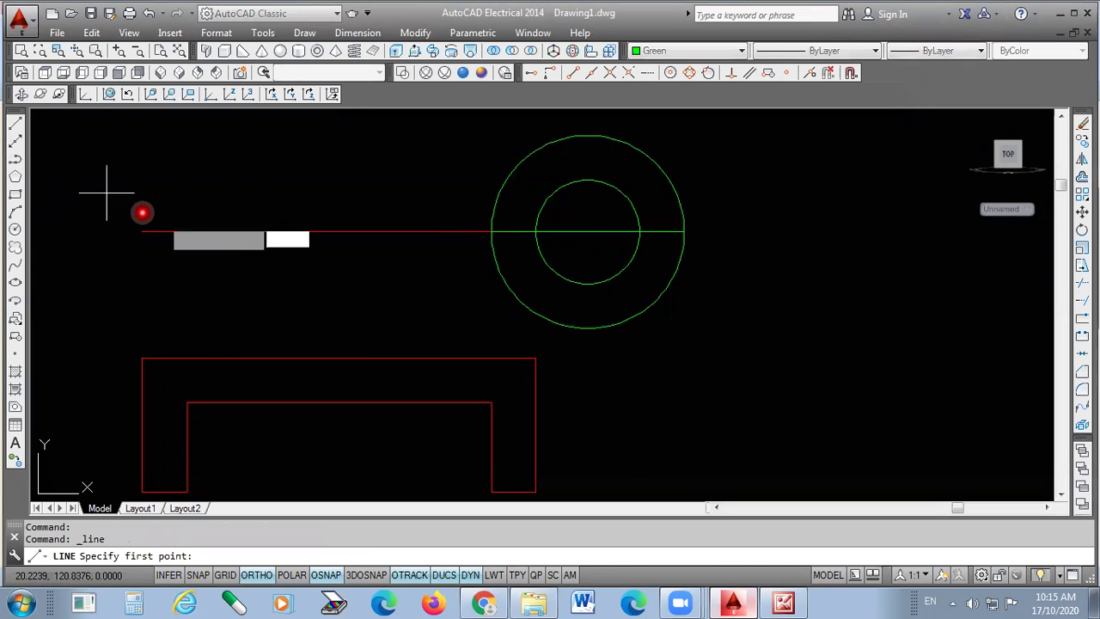
click(486, 231)
click(491, 358)
key(Return)
key(Return)
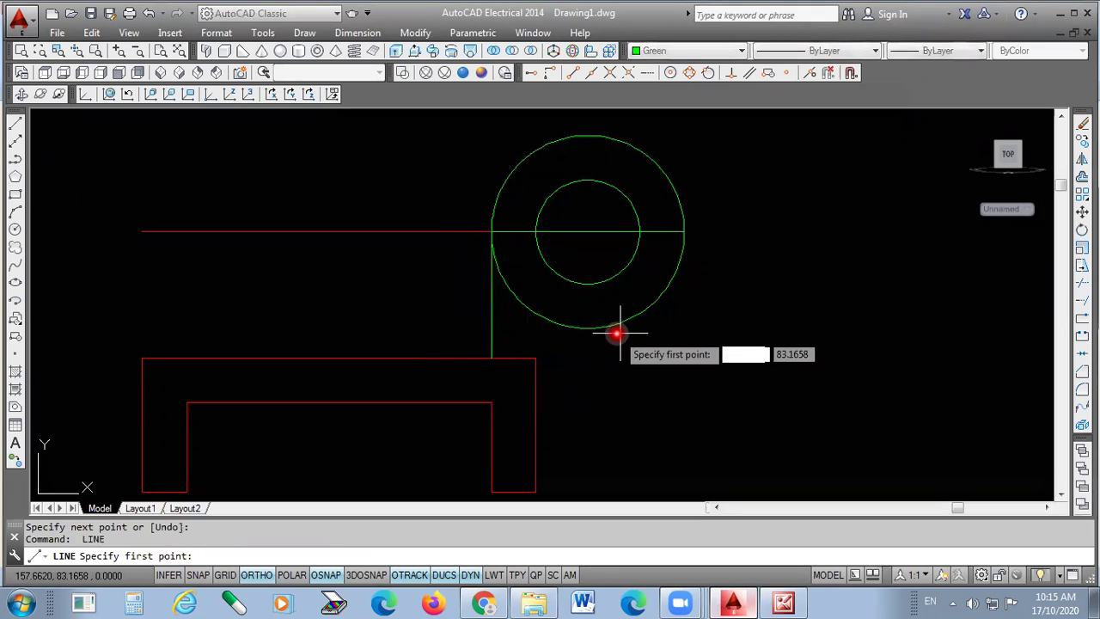
click(535, 358)
click(546, 230)
key(Return)
- Draw a horizontal line from the outer circle's lowest point to the upright's right vertical line
key(Return)
scroll(627, 315, up, 3)
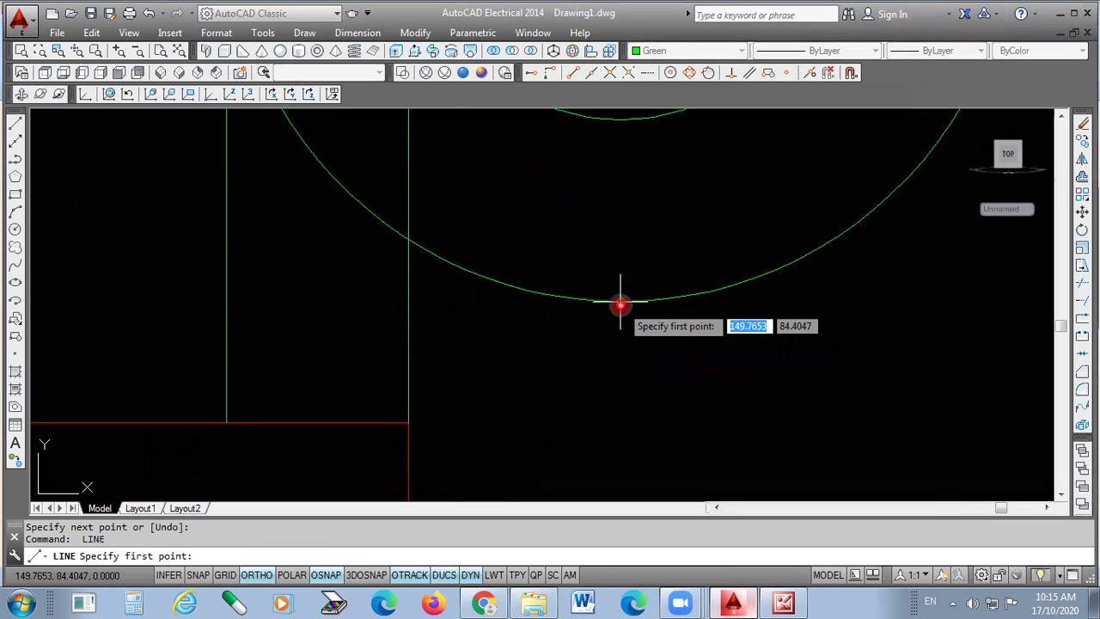
click(622, 304)
click(406, 299)
key(Return)
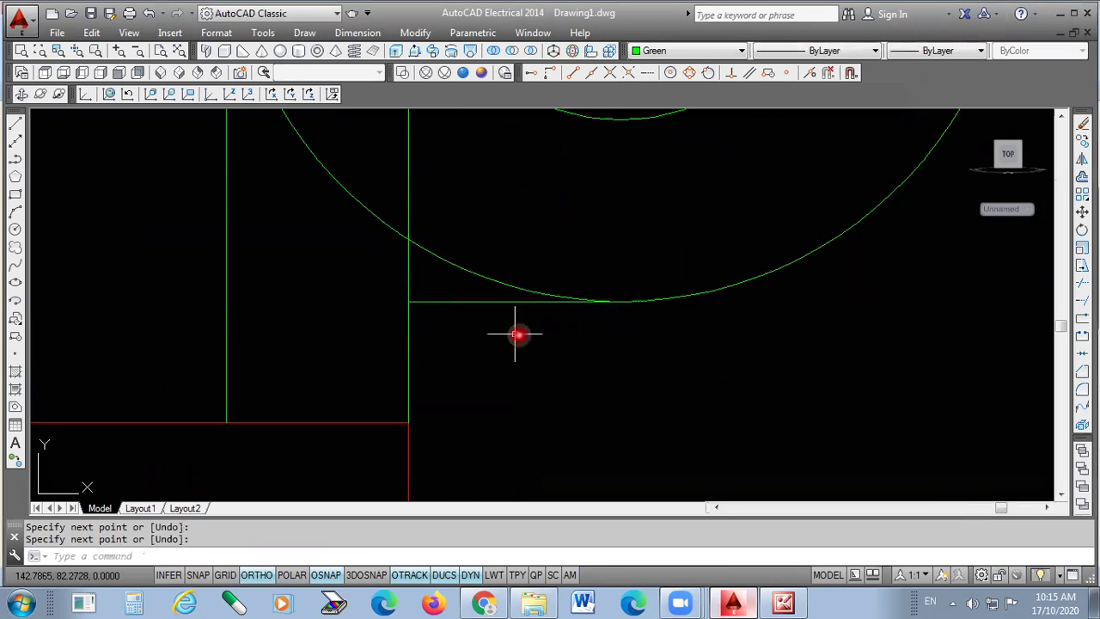
scroll(516, 332, down, 3)
scroll(414, 371, down, 2)
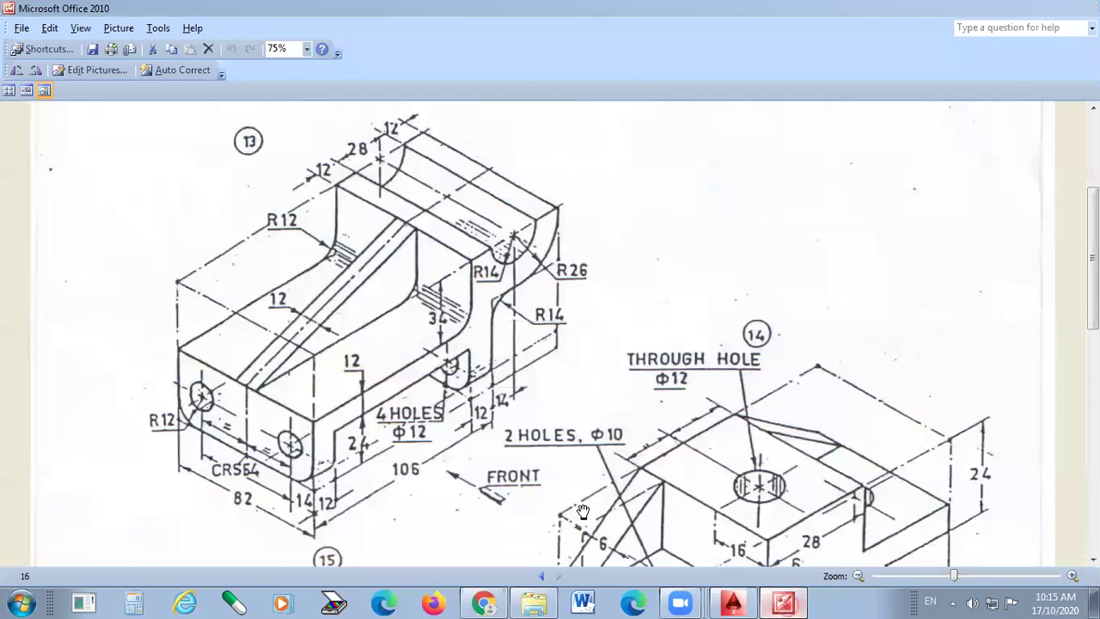
- In AutoCAD, trim the outer circle's lower left arc and the piece of the upright's right line above the horizontal line
key(alt+Tab)
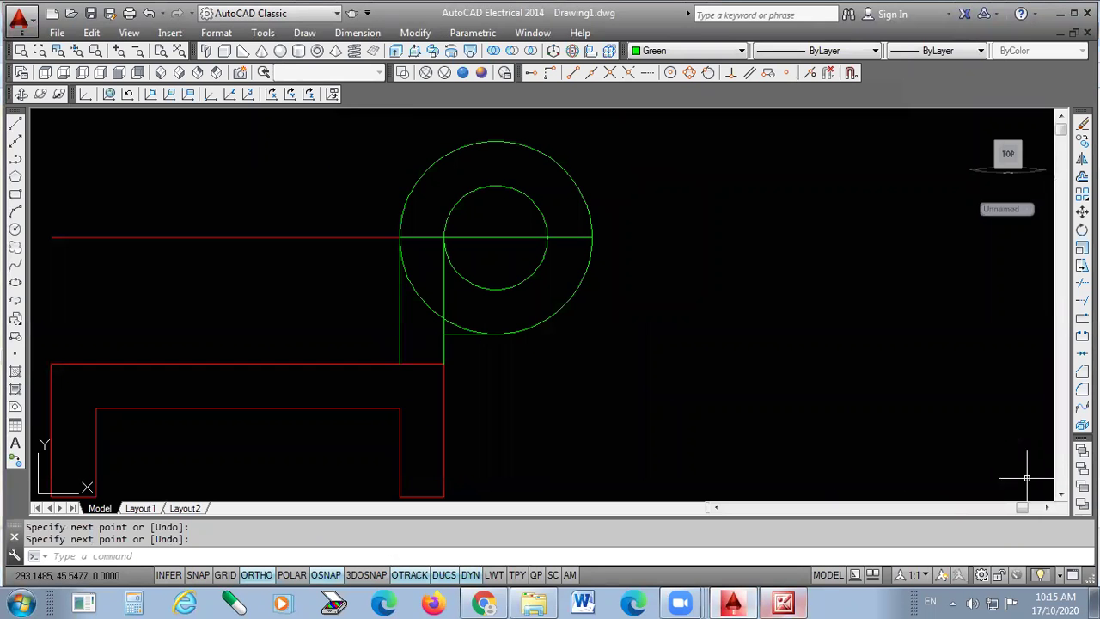
click(1082, 282)
scroll(442, 299, up, 2)
key(Return)
click(425, 182)
click(398, 265)
click(513, 336)
click(422, 338)
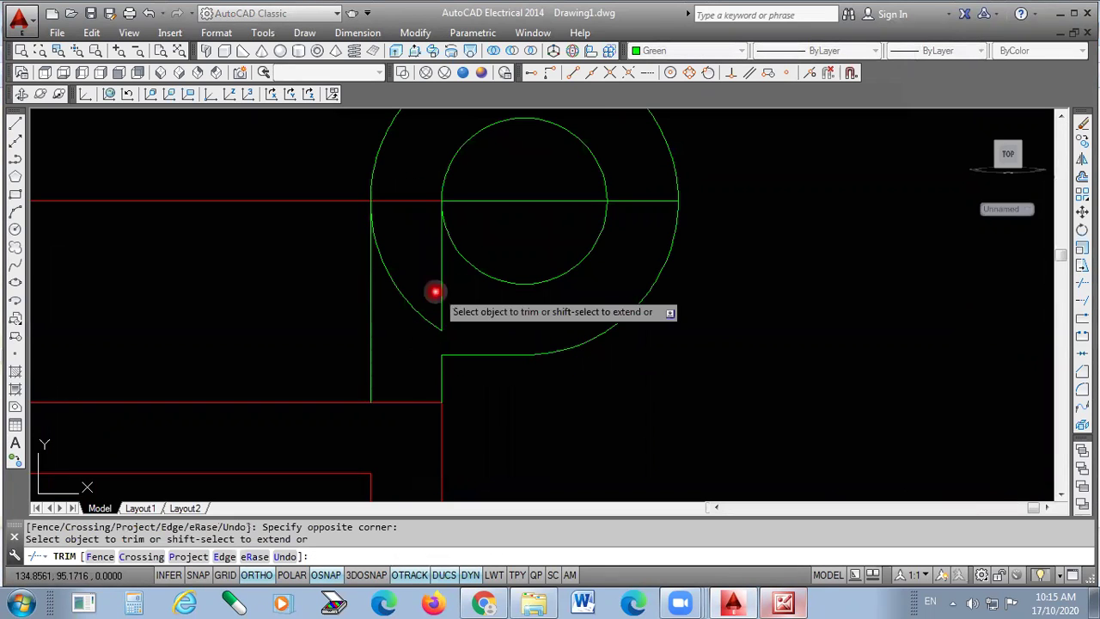
click(430, 320)
click(422, 376)
click(393, 452)
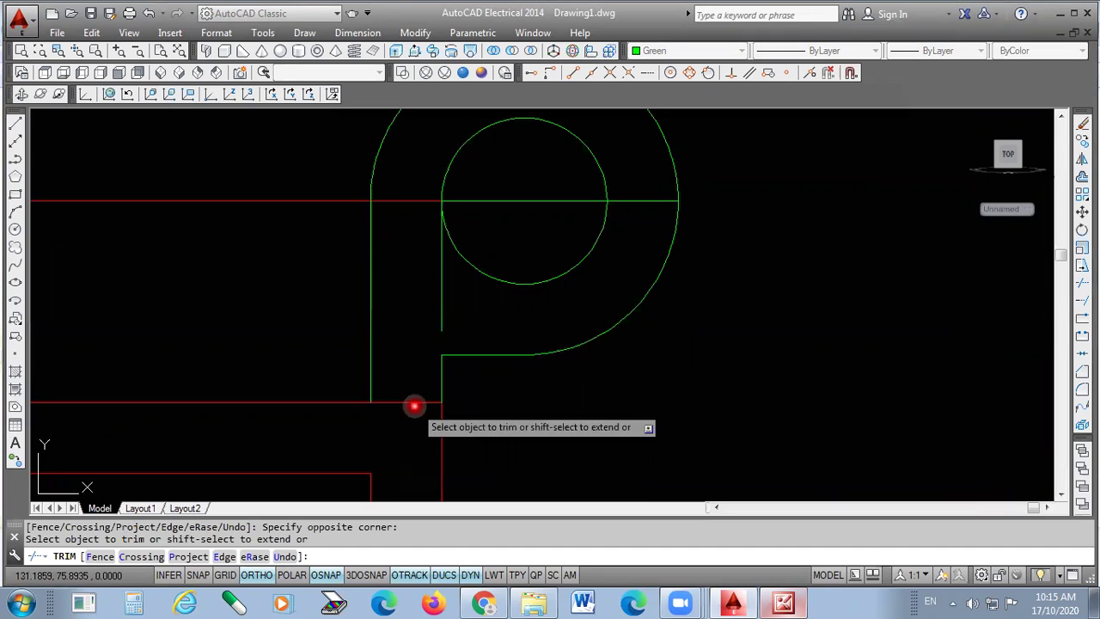
- Erase the red edge segment across the upright's foot and the leftover vertical segment below the inner circle's left quadrant
key(Escape)
click(408, 405)
click(406, 404)
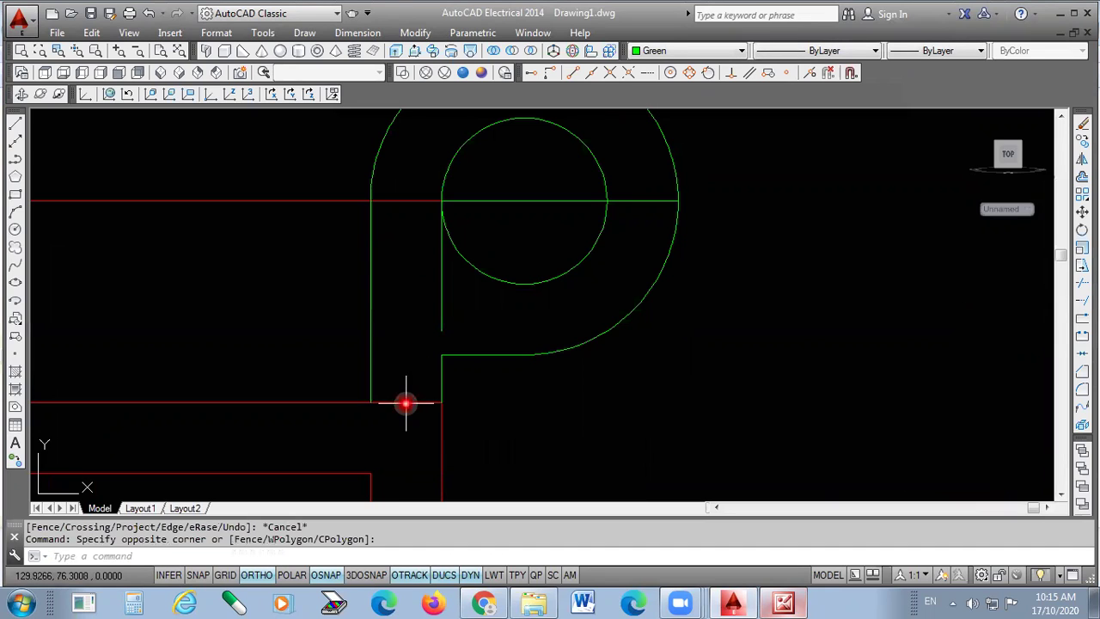
click(401, 401)
key(Delete)
click(442, 293)
key(Delete)
- Erase the upper red line and the green line running across the two circles
click(412, 199)
key(Delete)
scroll(547, 361, down, 4)
click(430, 265)
scroll(579, 312, up, 4)
click(608, 292)
key(Delete)
scroll(700, 267, down, 4)
click(517, 225)
click(475, 271)
key(Delete)
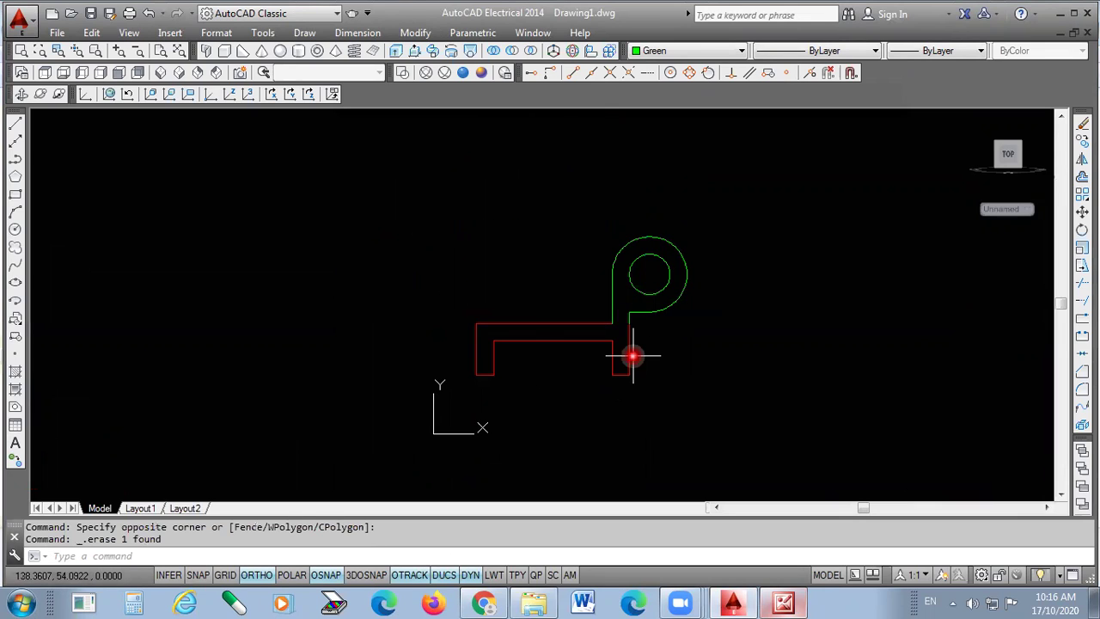
- Draw a horizontal construction line through the circles' common centre
click(15, 141)
scroll(711, 296, up, 4)
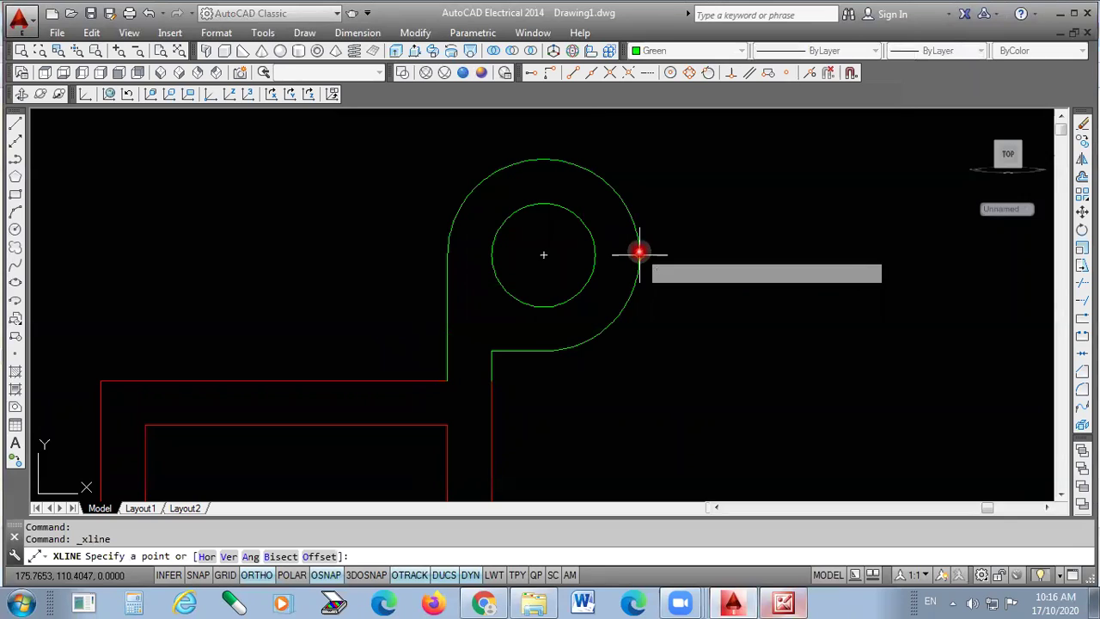
click(542, 254)
click(805, 257)
key(Return)
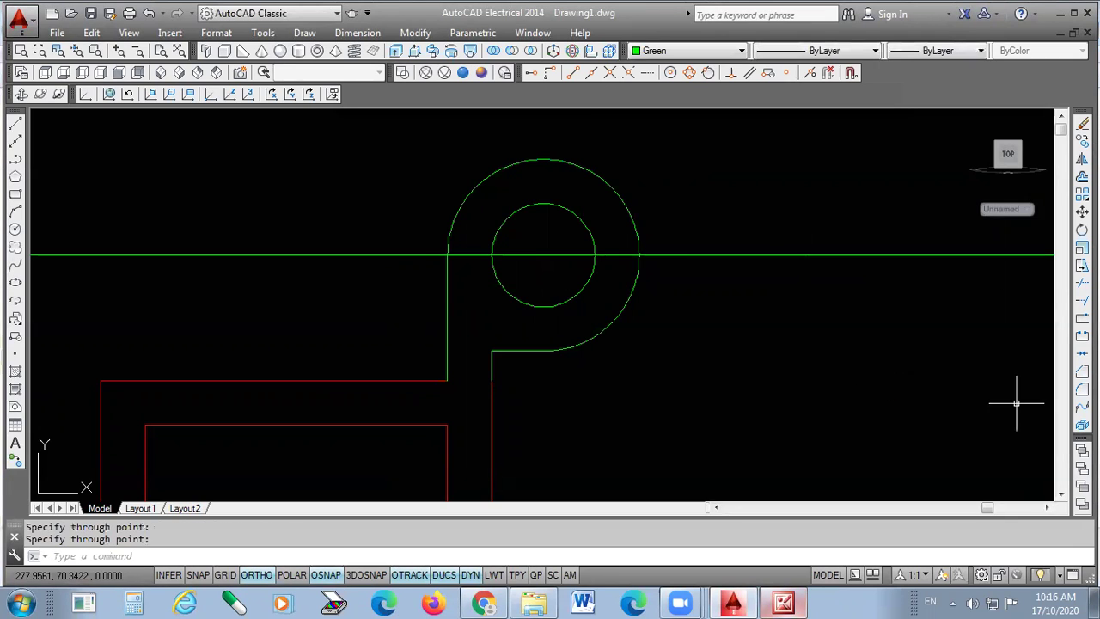
- Trim the circles' upper halves and the construction line outside the outer circle and inside the inner one
click(1082, 282)
click(674, 193)
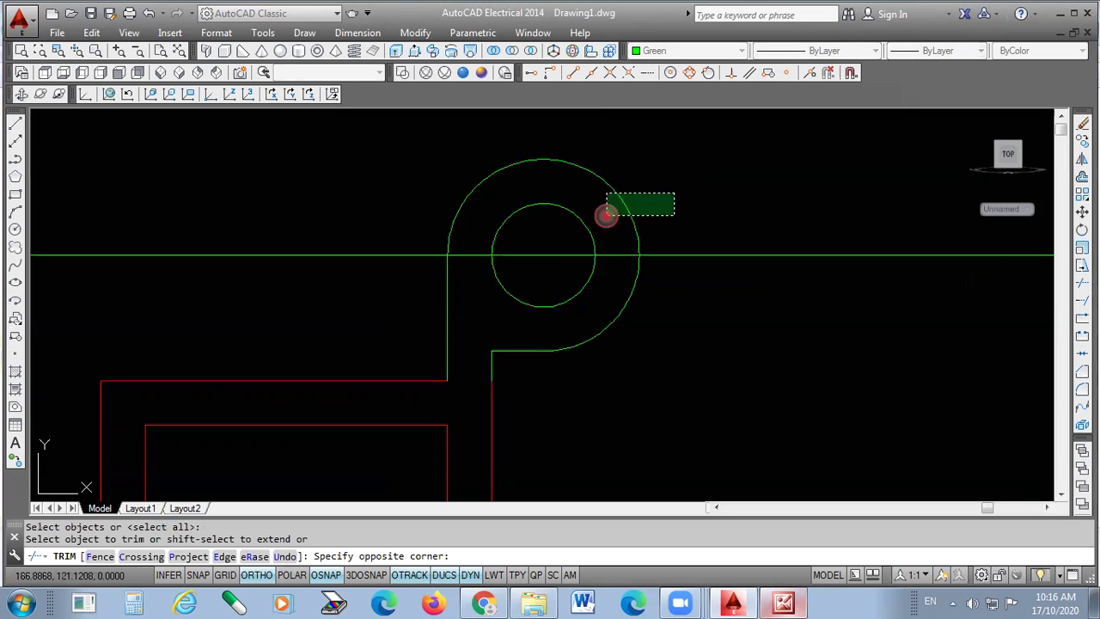
click(404, 243)
click(773, 226)
click(686, 359)
click(364, 240)
click(319, 335)
click(548, 249)
click(530, 278)
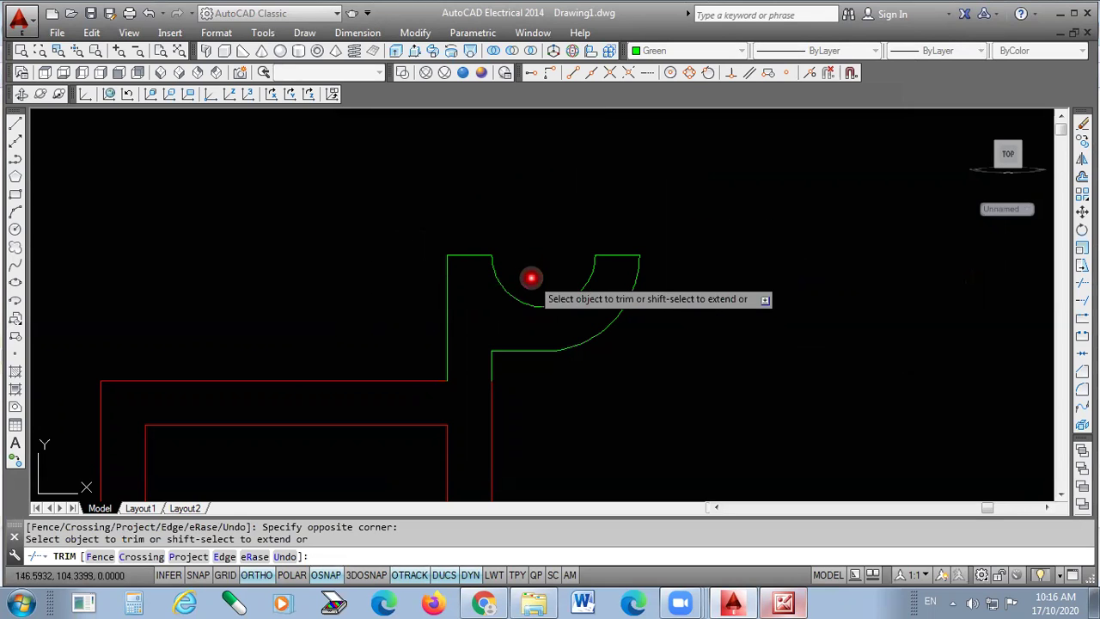
key(Escape)
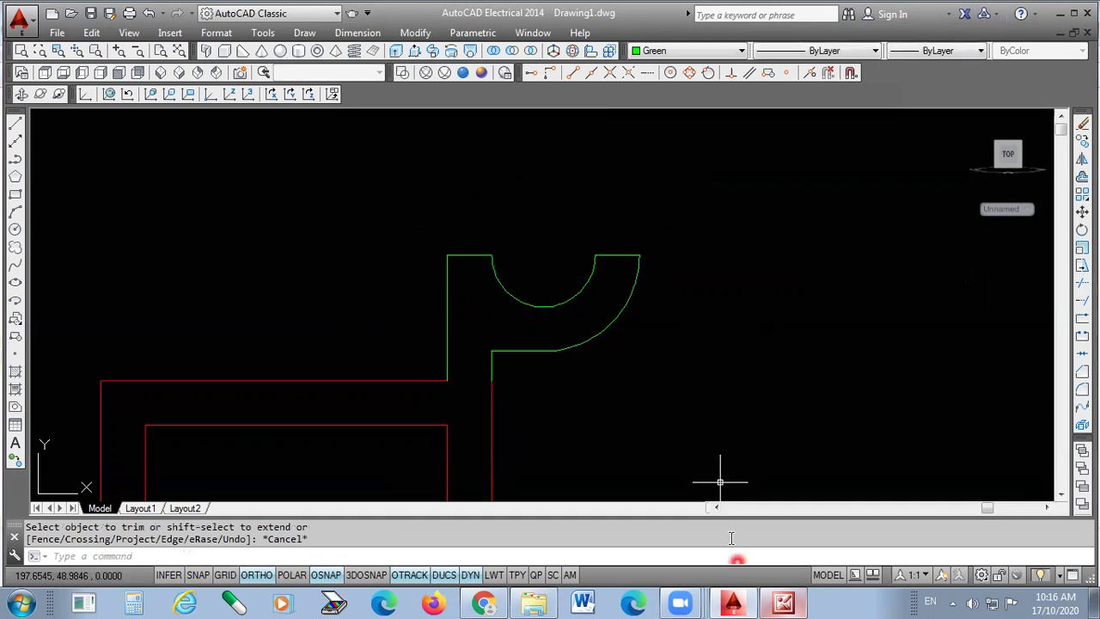
- Check figure 13 in the picture viewer, then return to AutoCAD and inspect the profile's individual red and green segments
click(782, 603)
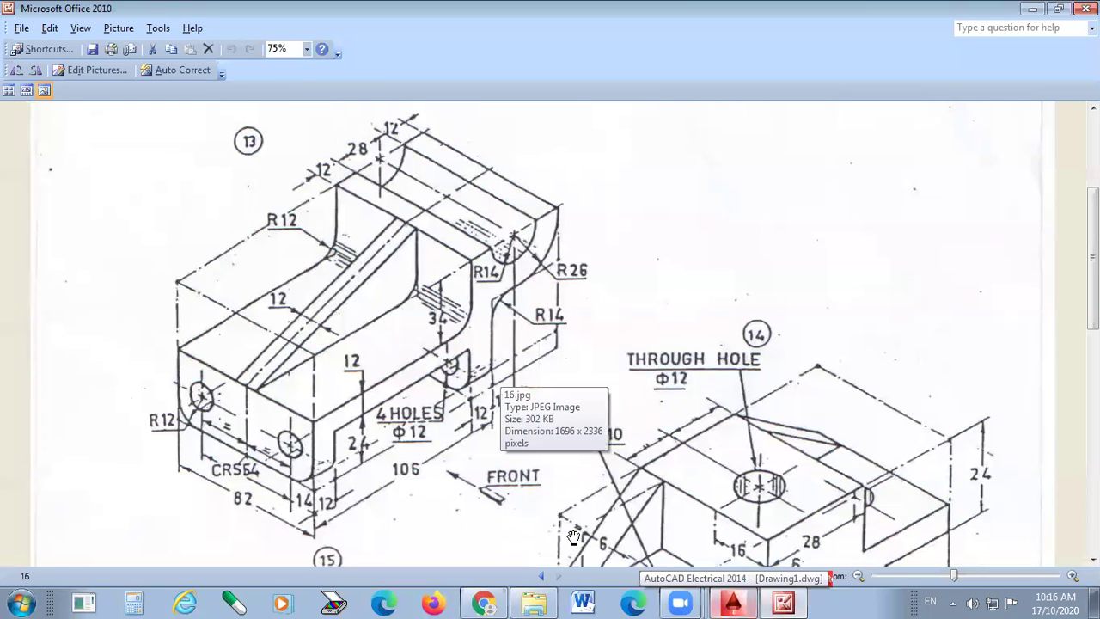
click(732, 603)
scroll(550, 306, down, 2)
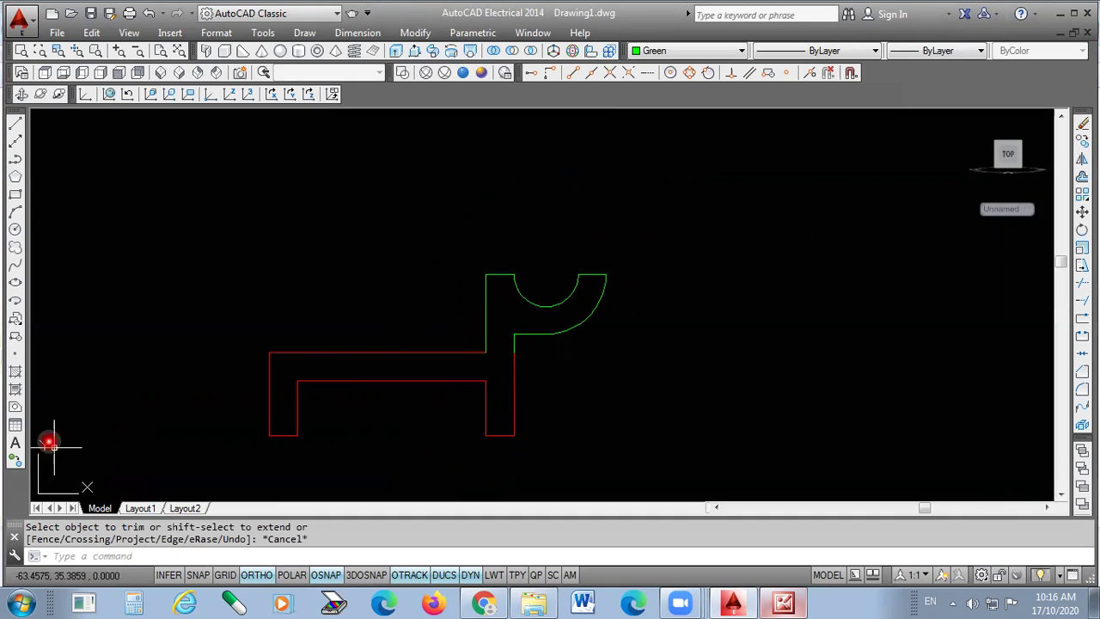
click(442, 380)
click(397, 436)
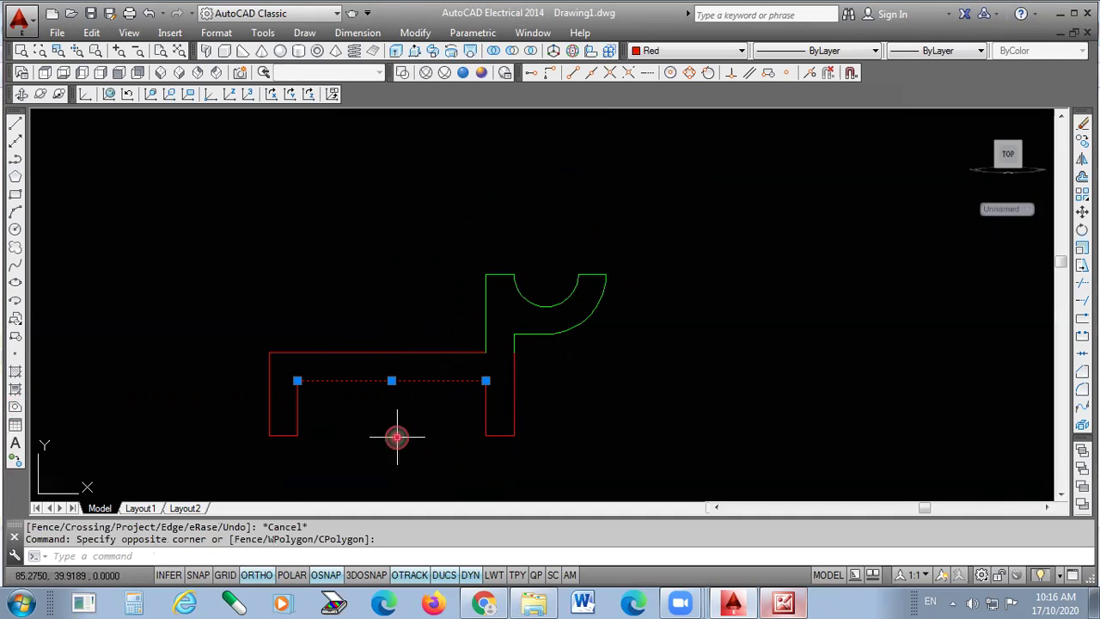
click(342, 347)
click(328, 371)
click(552, 400)
click(511, 413)
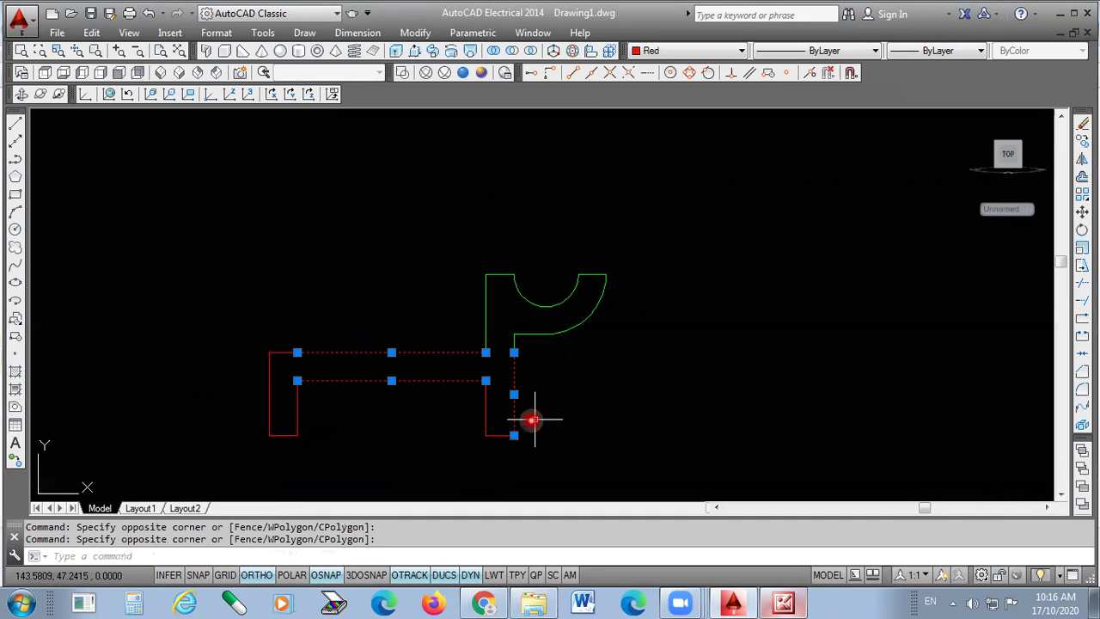
click(524, 283)
click(485, 343)
click(636, 312)
key(Escape)
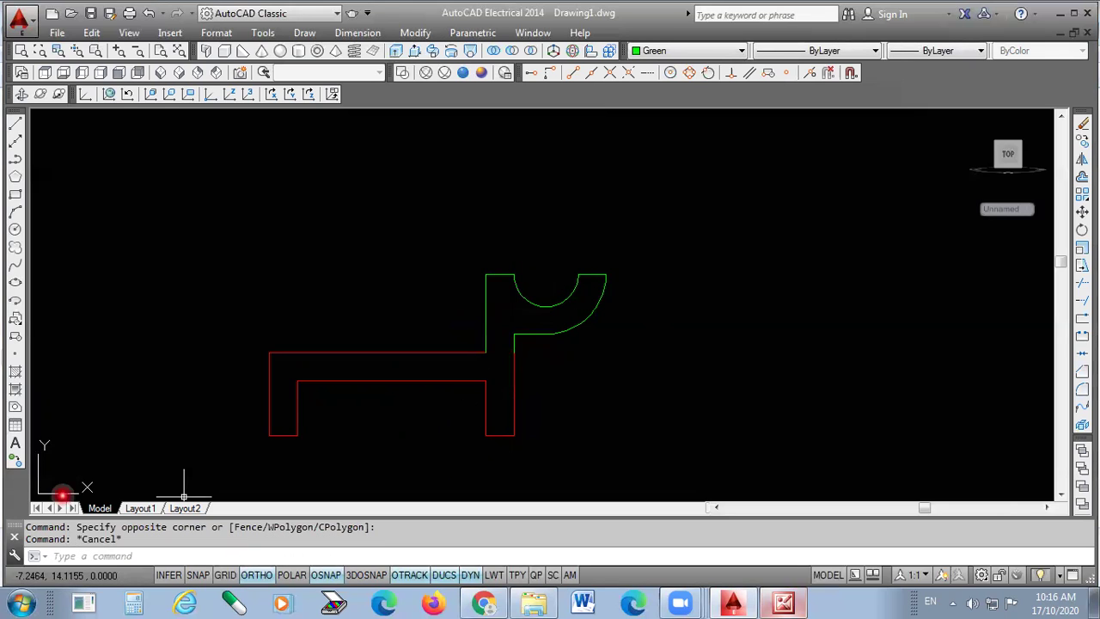
- Convert all lines and arcs of the closed bracket profile into a single region
click(15, 409)
click(709, 216)
click(467, 451)
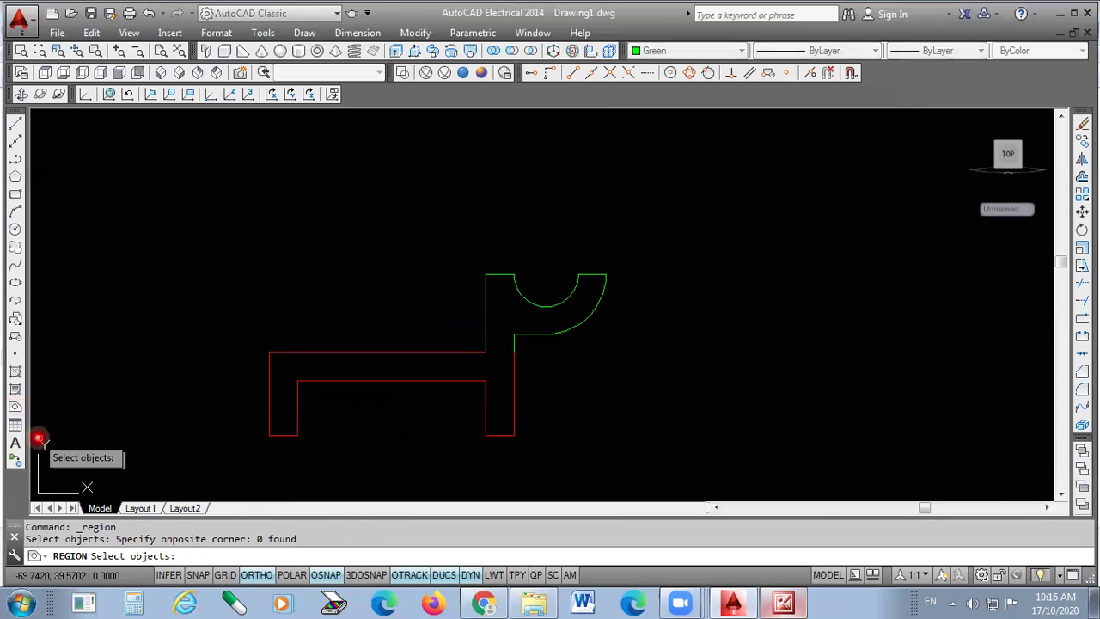
click(731, 211)
click(211, 497)
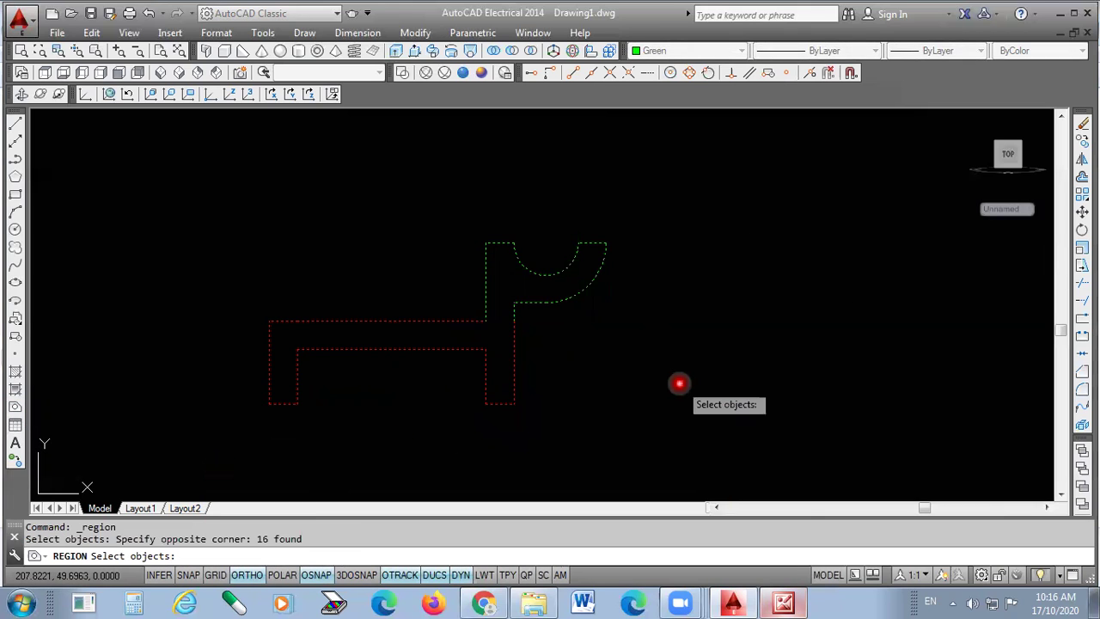
key(Return)
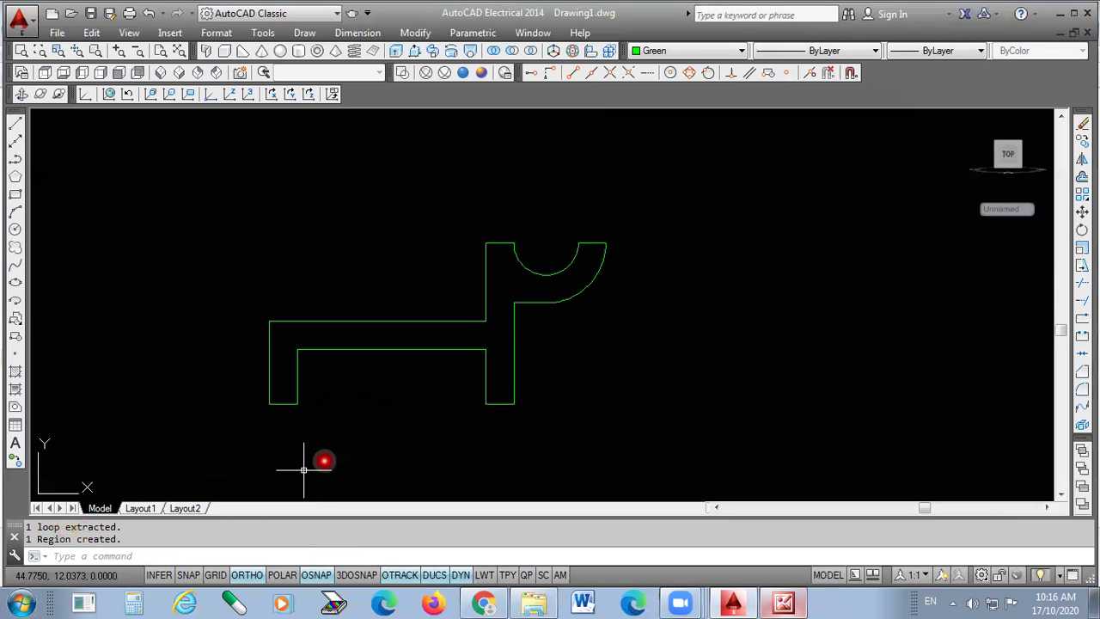
click(459, 320)
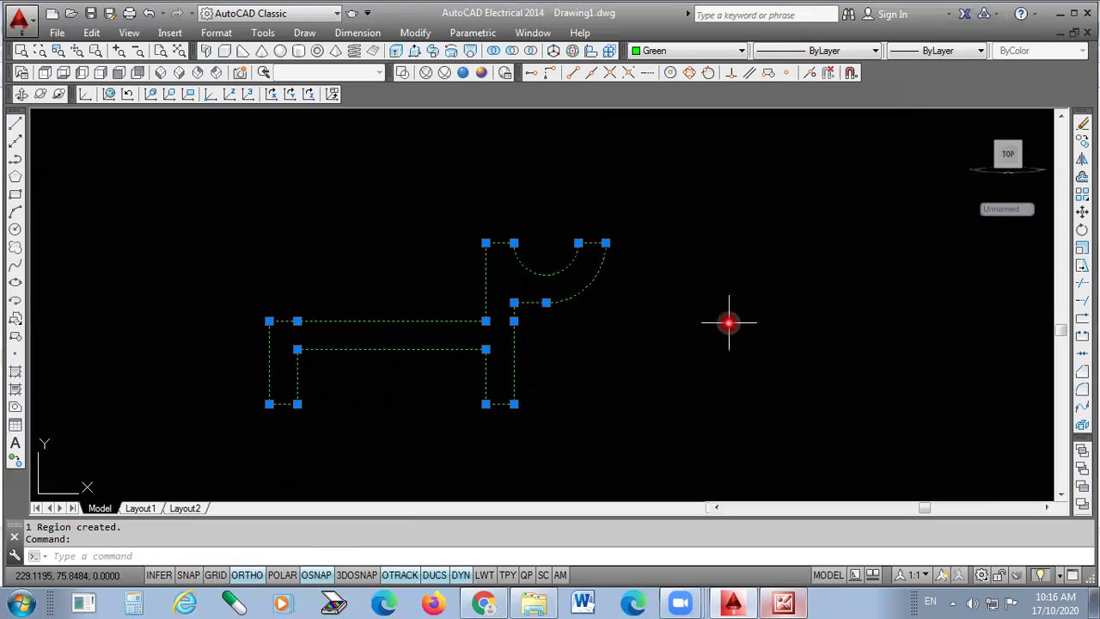
key(Escape)
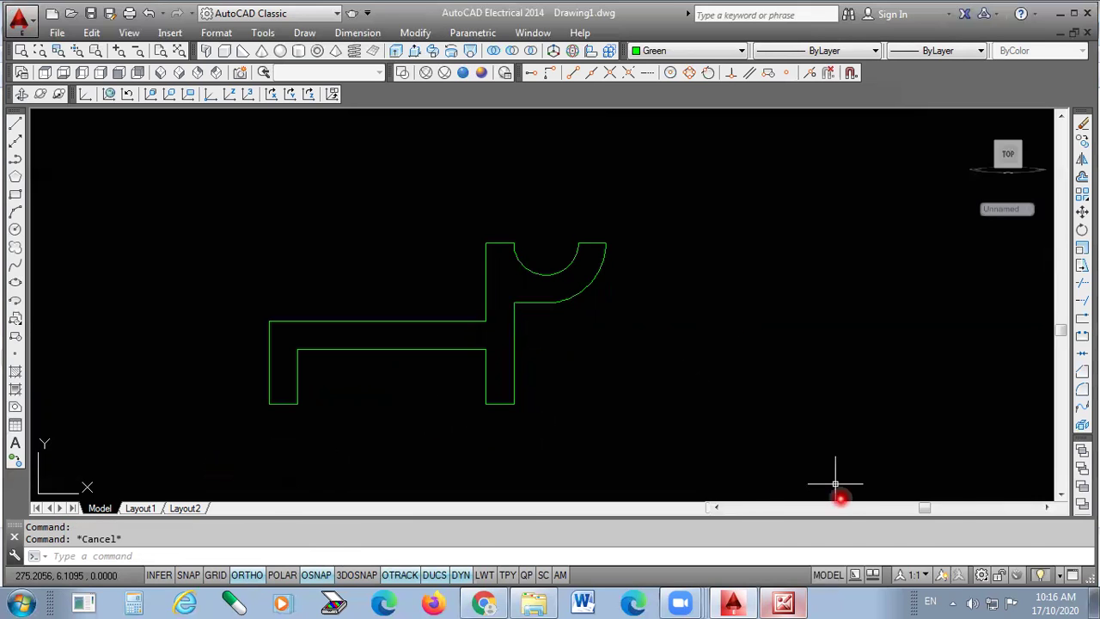
- Compare the profile with figure 13 in the picture viewer and set AutoCAD's view to SW Isometric
click(753, 601)
click(797, 600)
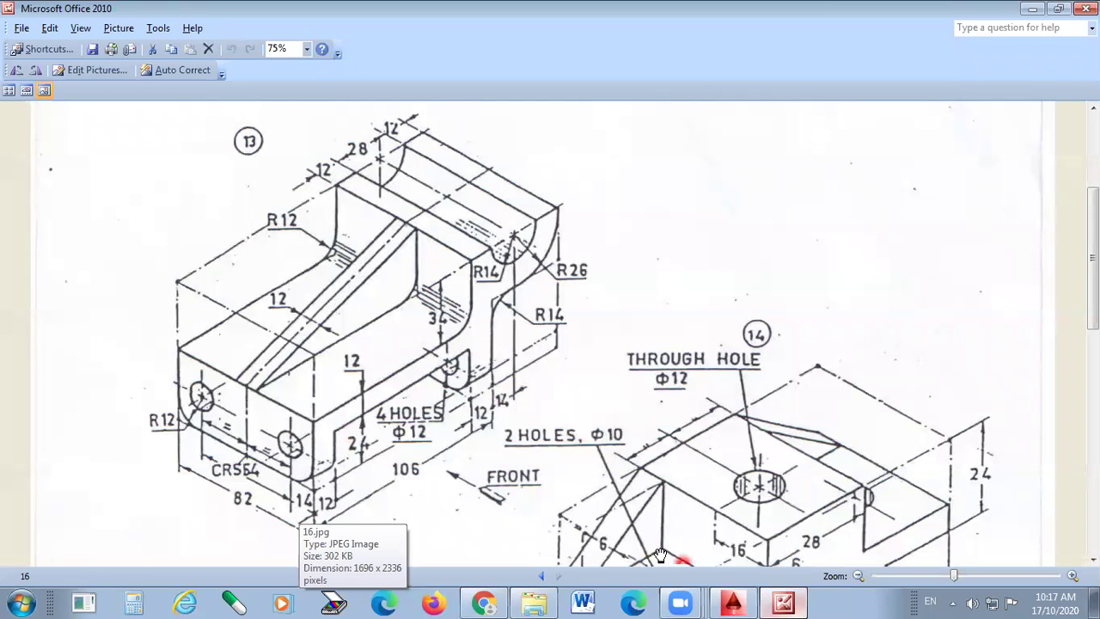
key(alt+Tab)
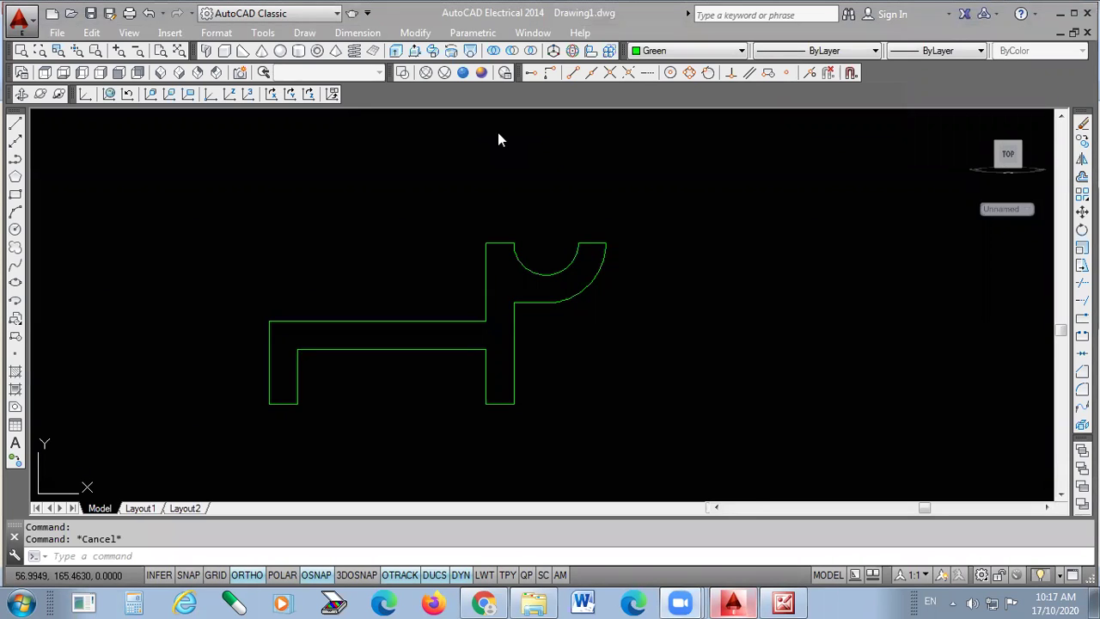
mouse_move(680, 603)
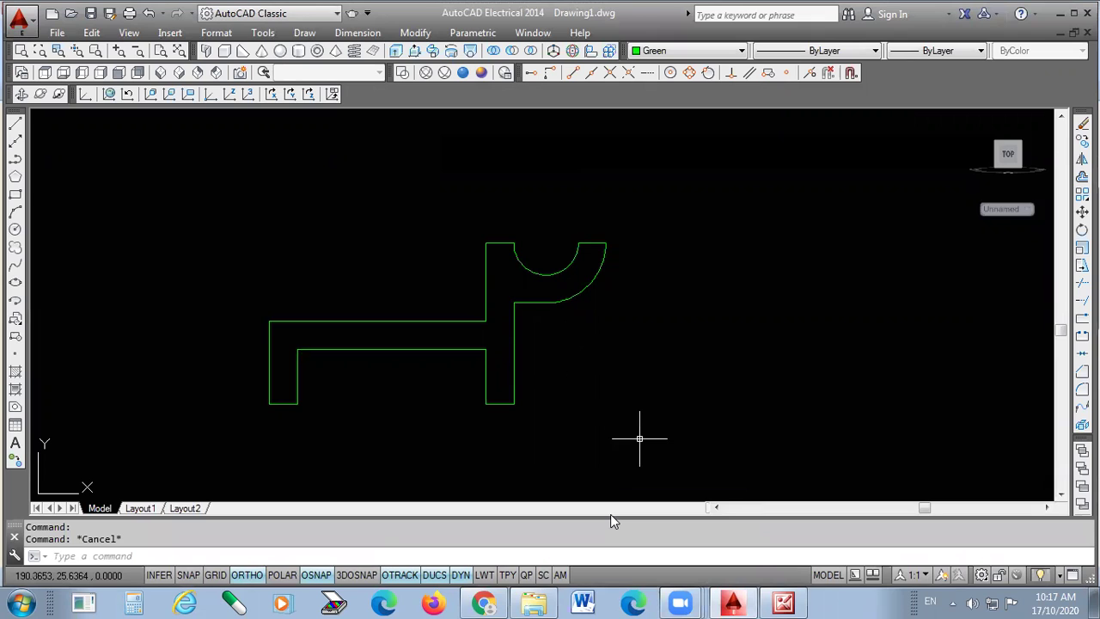
click(180, 73)
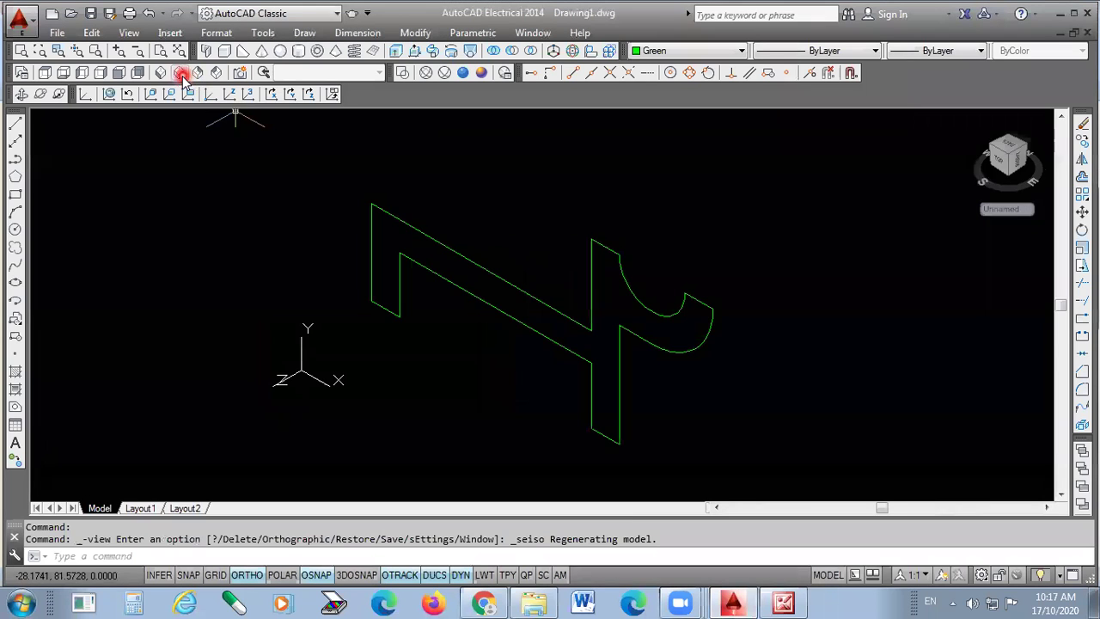
click(558, 425)
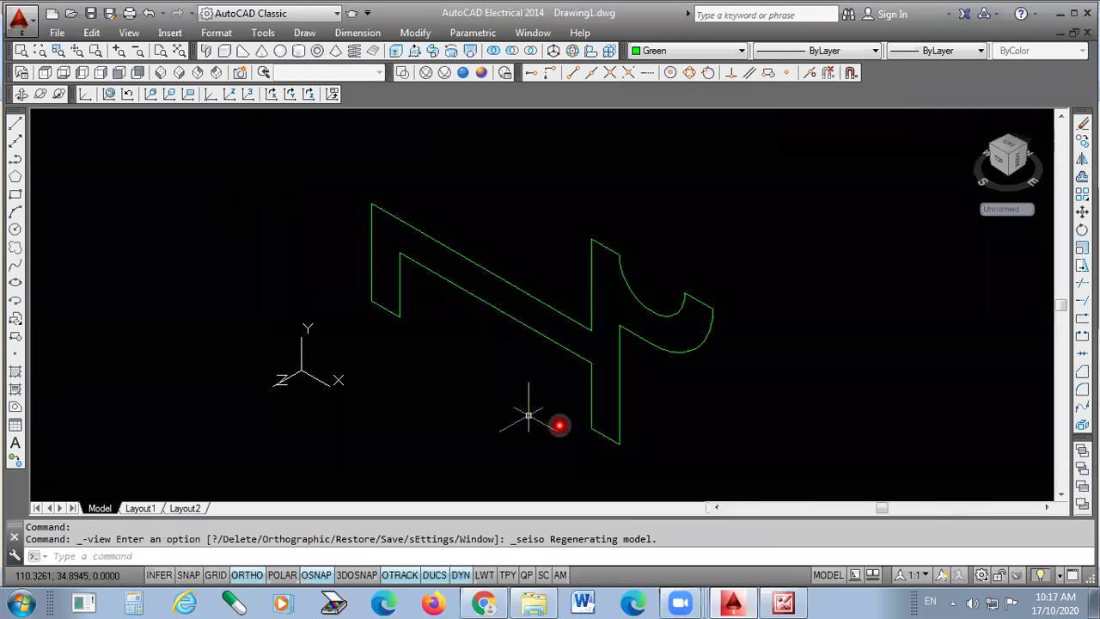
click(162, 74)
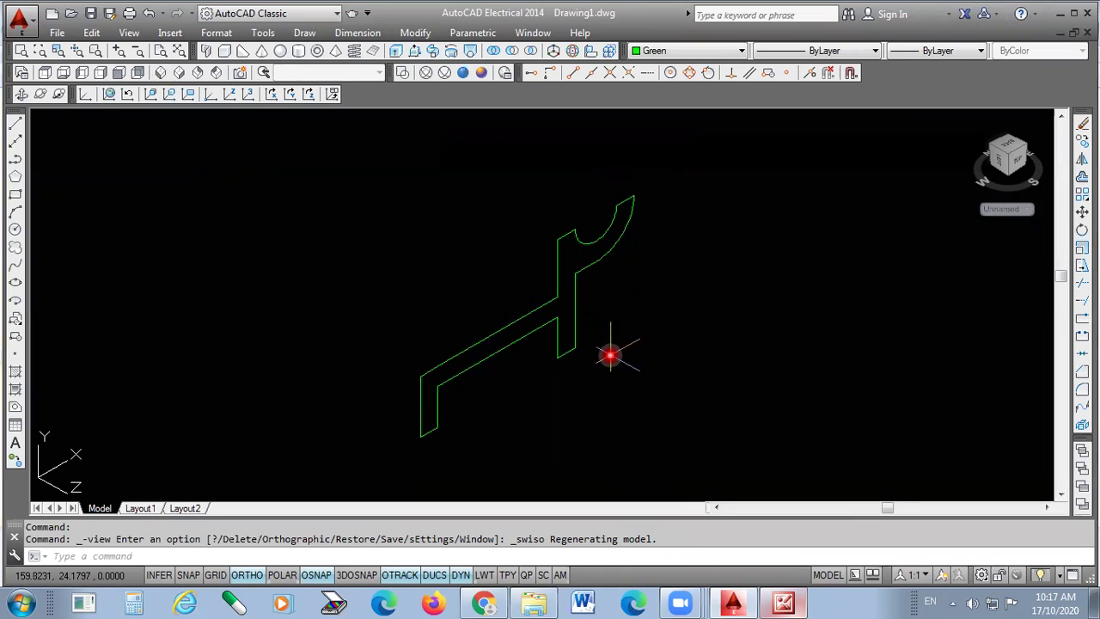
scroll(571, 299, up, 2)
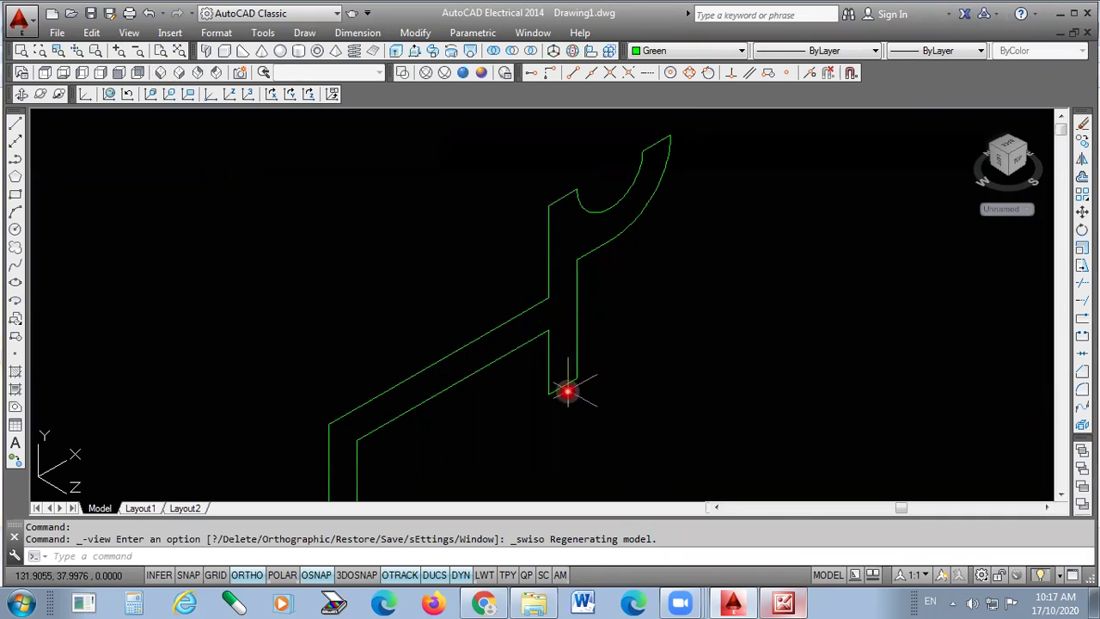
key(alt+Tab)
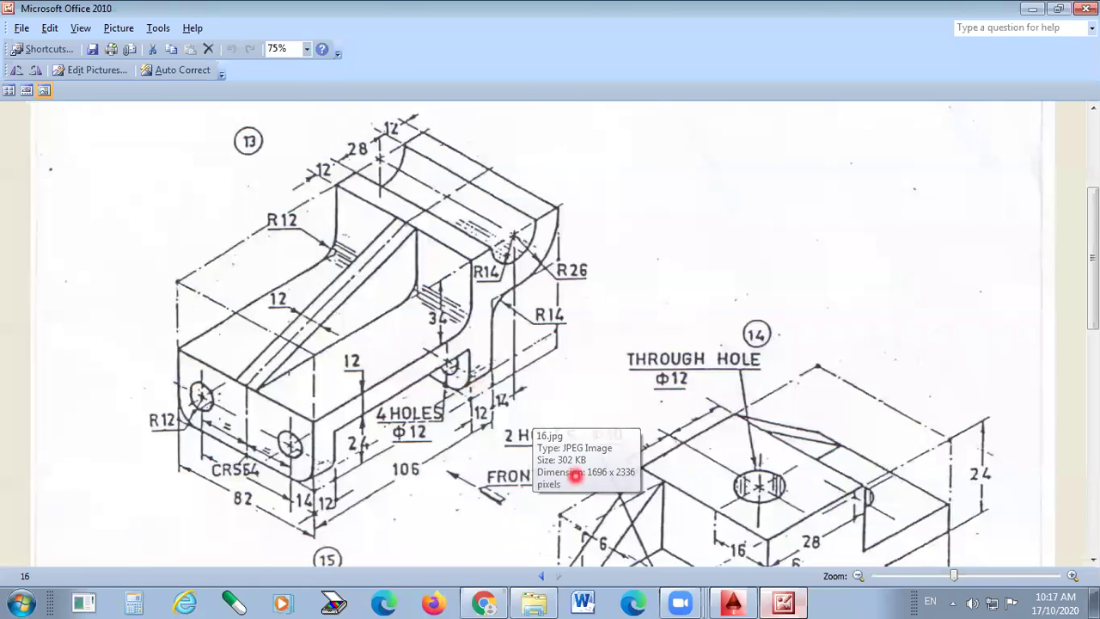
key(alt+Tab)
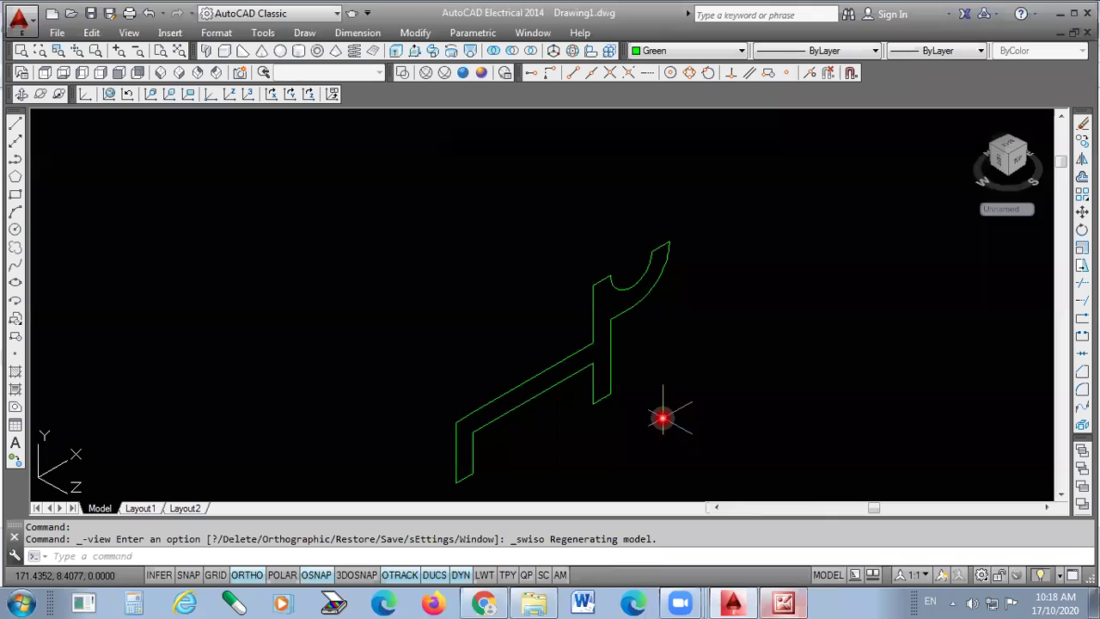
- Extrude the profile region 82 units in the negative Z direction and display the solid in the Conceptual visual style
click(396, 51)
click(602, 277)
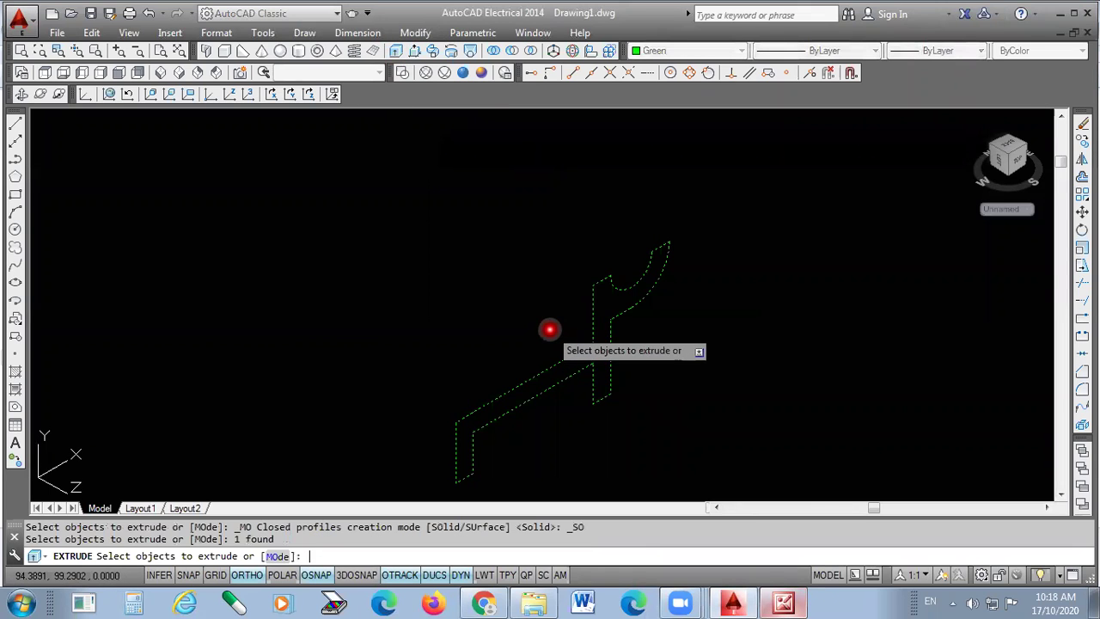
key(Return)
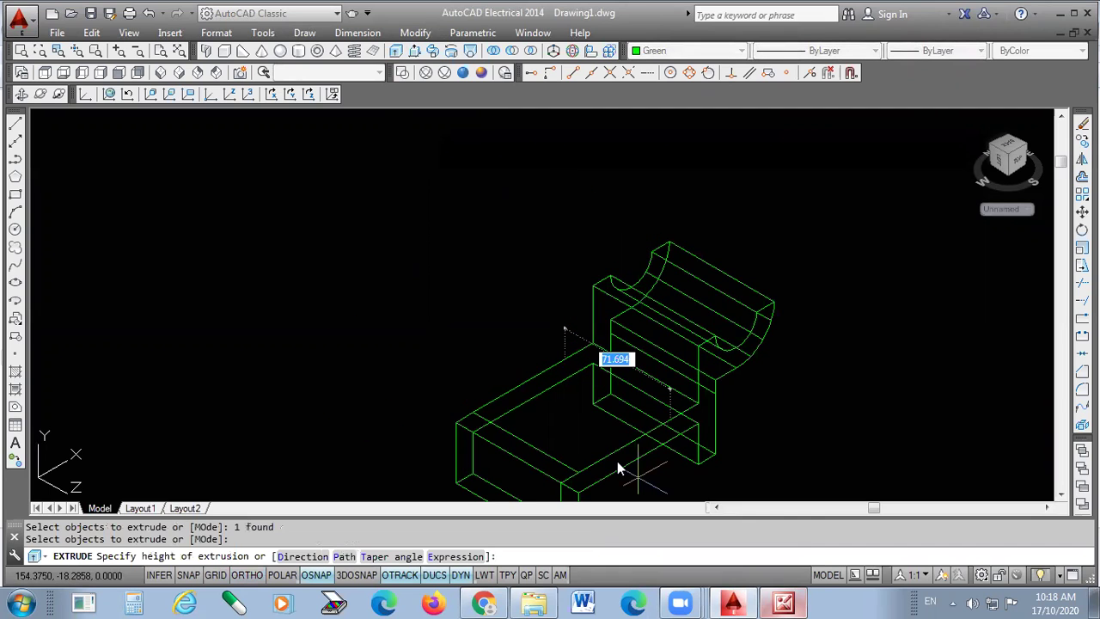
key(alt+Tab)
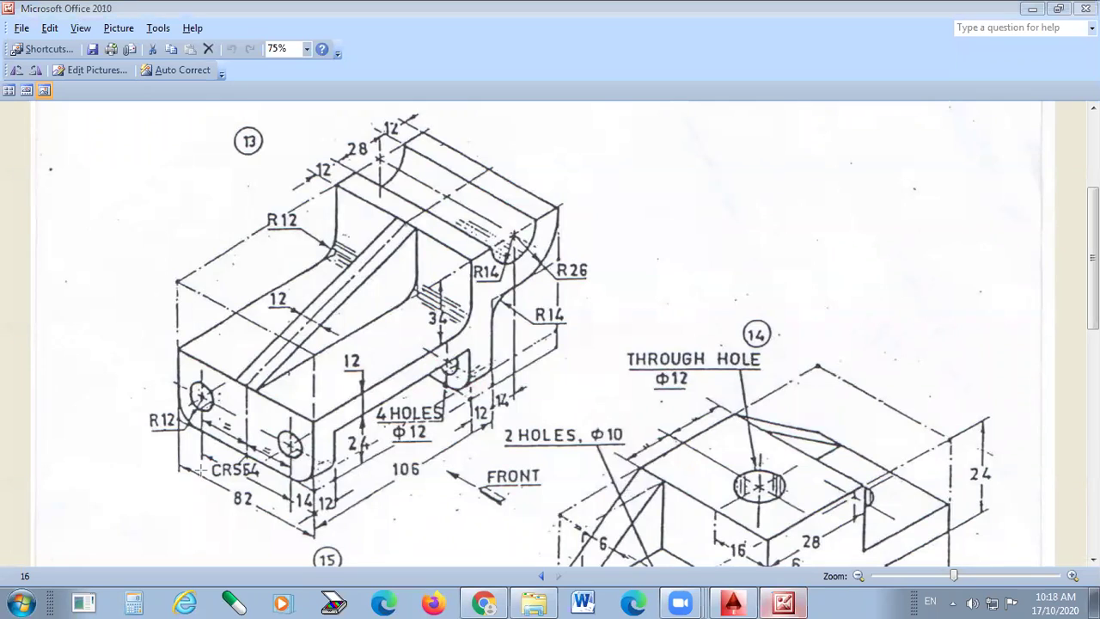
mouse_move(178, 466)
mouse_down()
mouse_move(253, 528)
mouse_move(311, 538)
mouse_up()
click(739, 601)
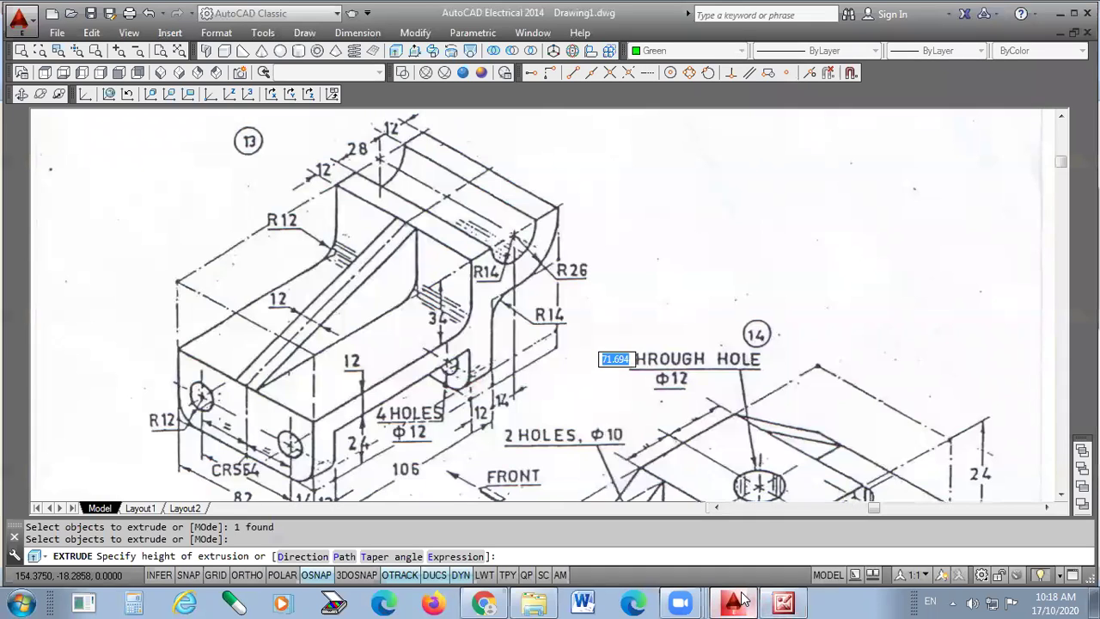
text(82)
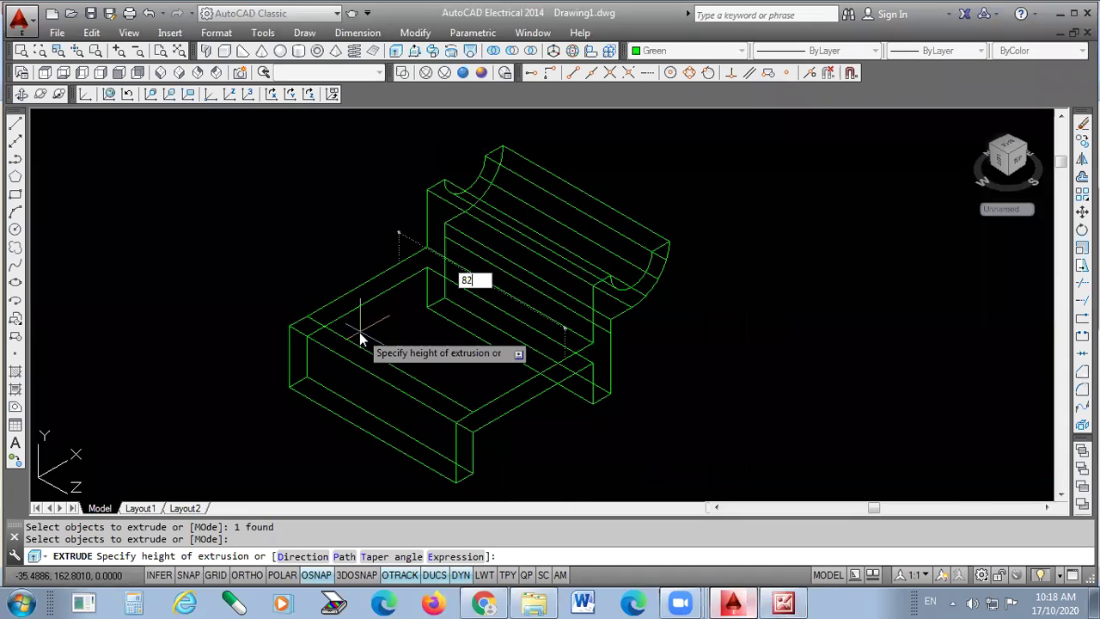
key(Return)
click(481, 72)
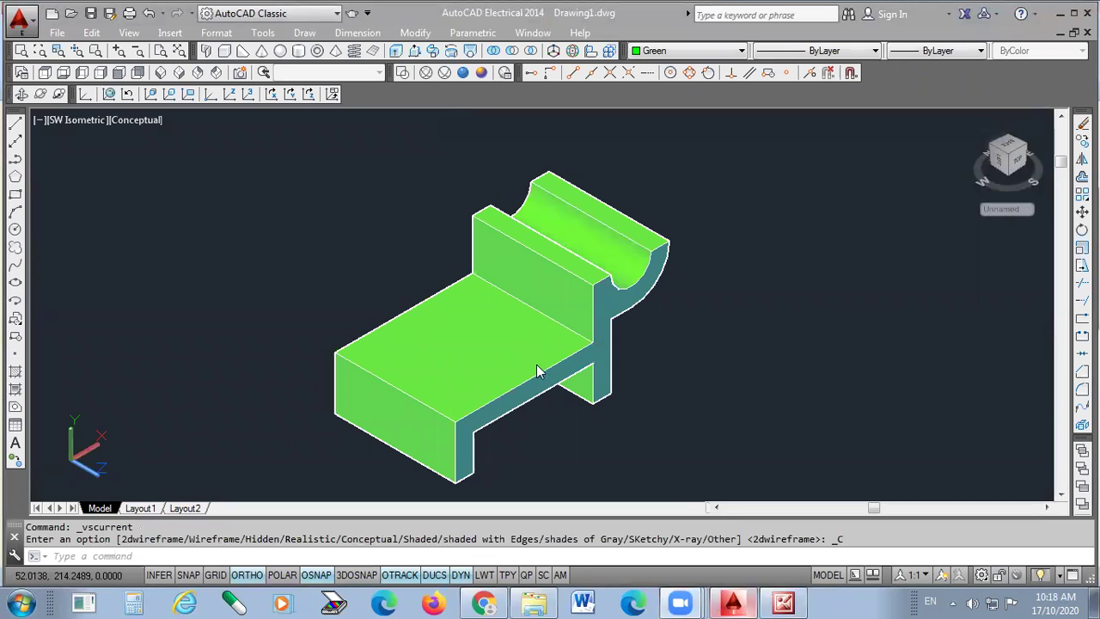
- Switch to the picture viewer and trace the triangular rib's outline and thickness direction on figure 13, removing the surplus arrows
click(784, 602)
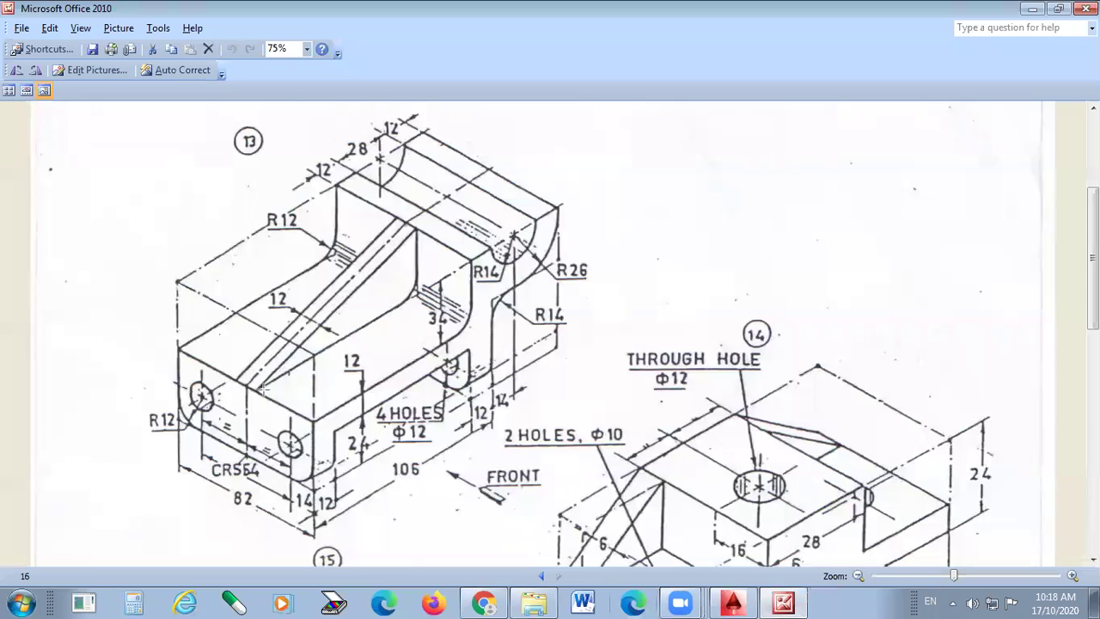
mouse_move(255, 389)
mouse_down()
mouse_move(419, 294)
mouse_move(422, 252)
mouse_up()
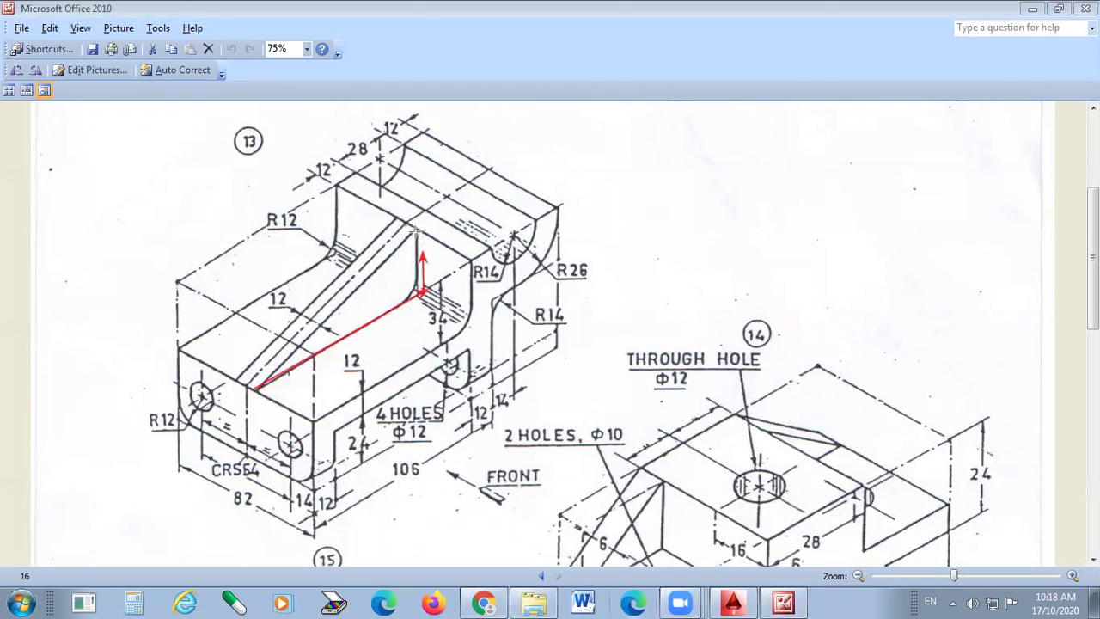
drag(287, 367, 257, 386)
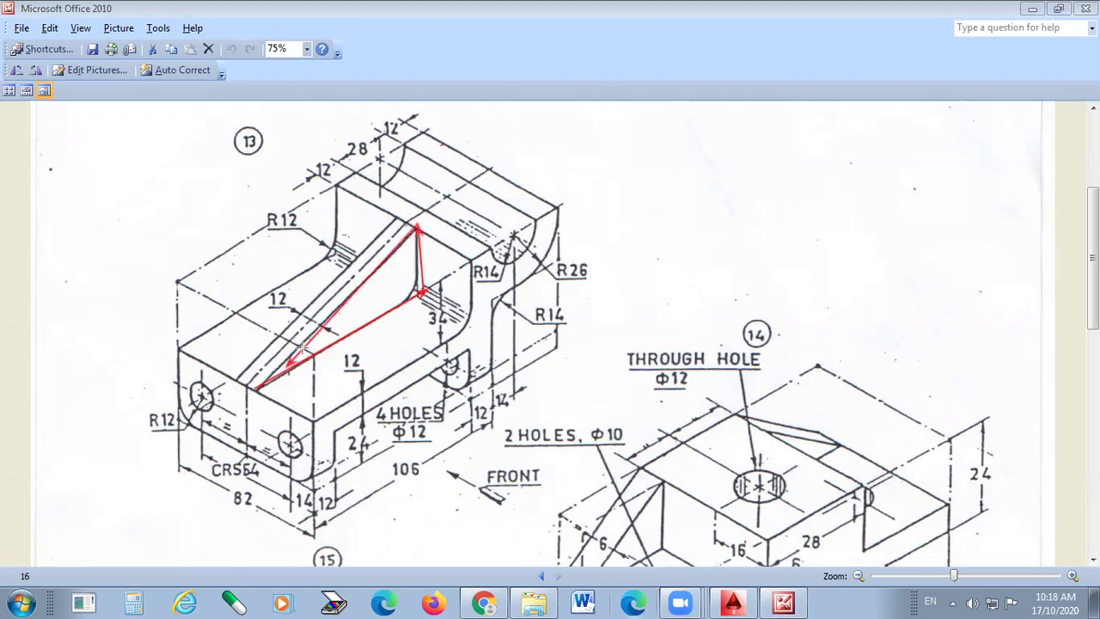
drag(365, 305, 300, 259)
mouse_move(367, 275)
mouse_down()
mouse_move(310, 251)
mouse_move(369, 220)
mouse_up()
drag(358, 305, 320, 289)
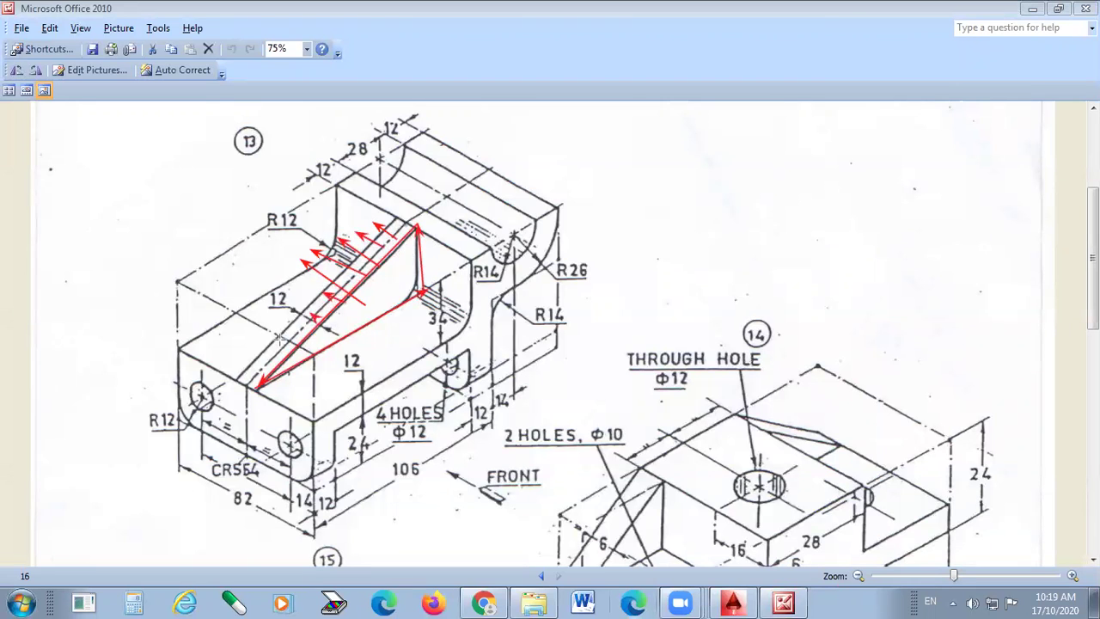
key(ctrl+z)
key(ctrl+z)
key(ctrl+z)
key(ctrl+z)
key(ctrl+z)
key(ctrl+z)
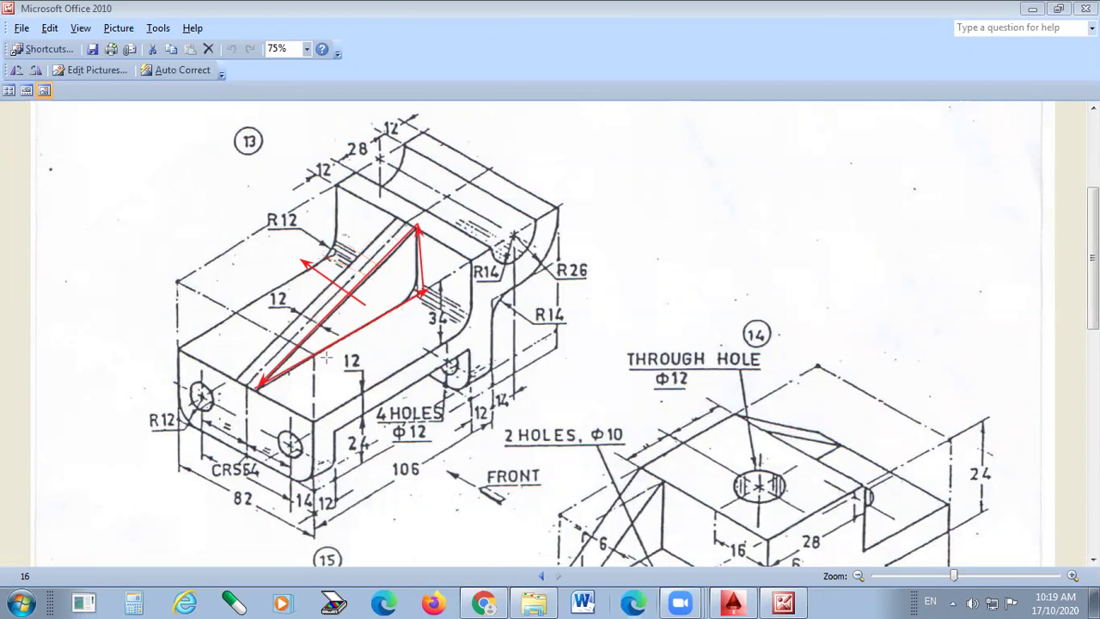
- Switch back to AutoCAD, keep the bracket in the Conceptual visual style and set the current colour to Red
click(733, 602)
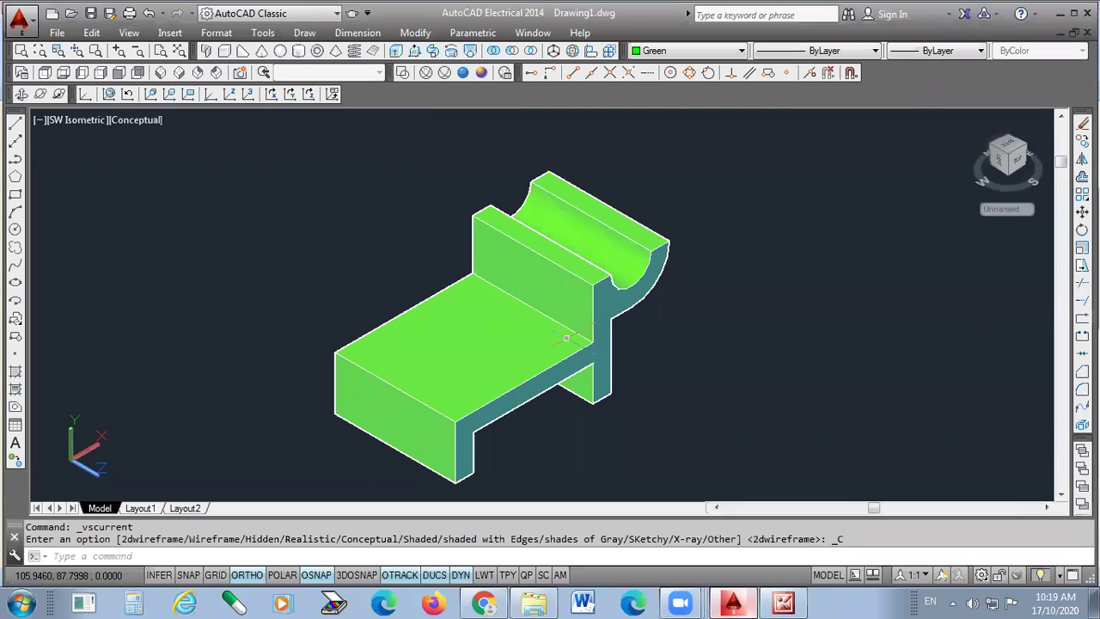
scroll(533, 315, up, 2)
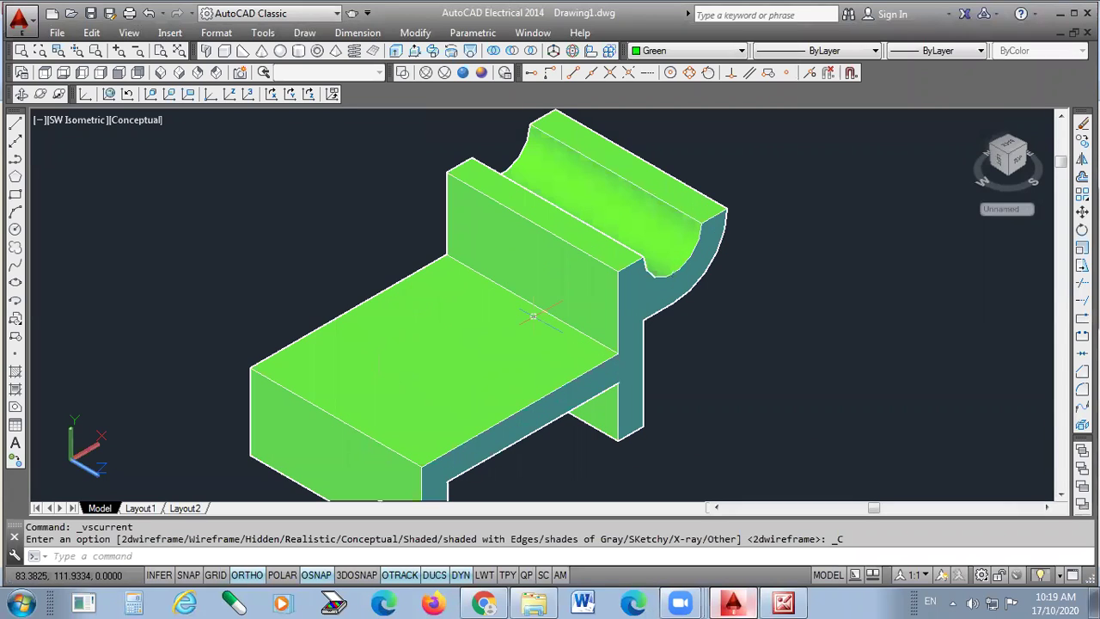
click(402, 72)
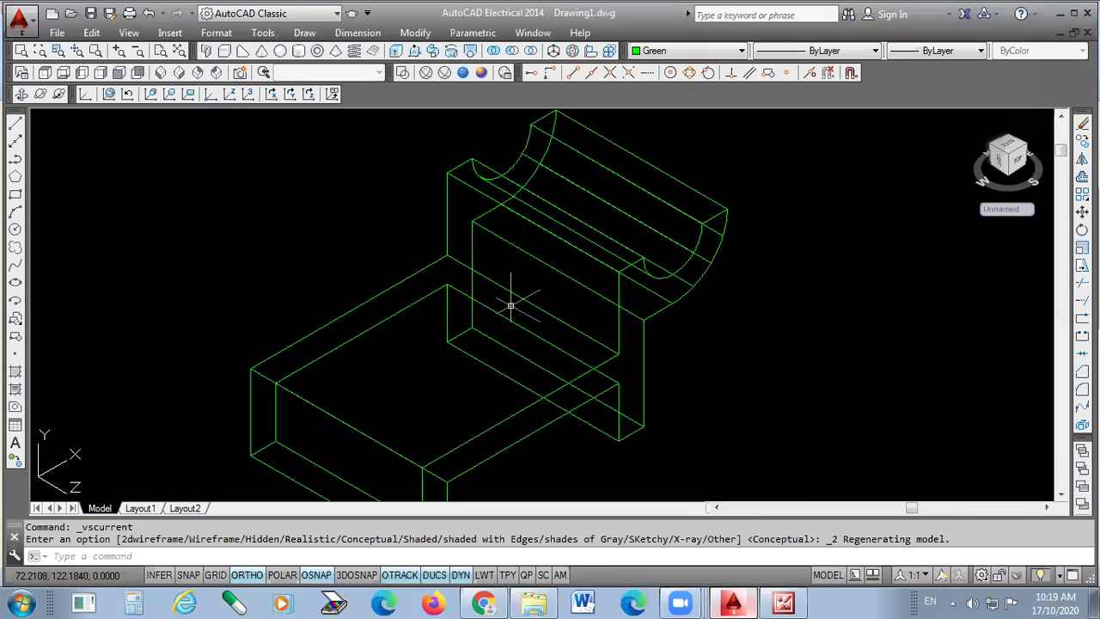
click(482, 72)
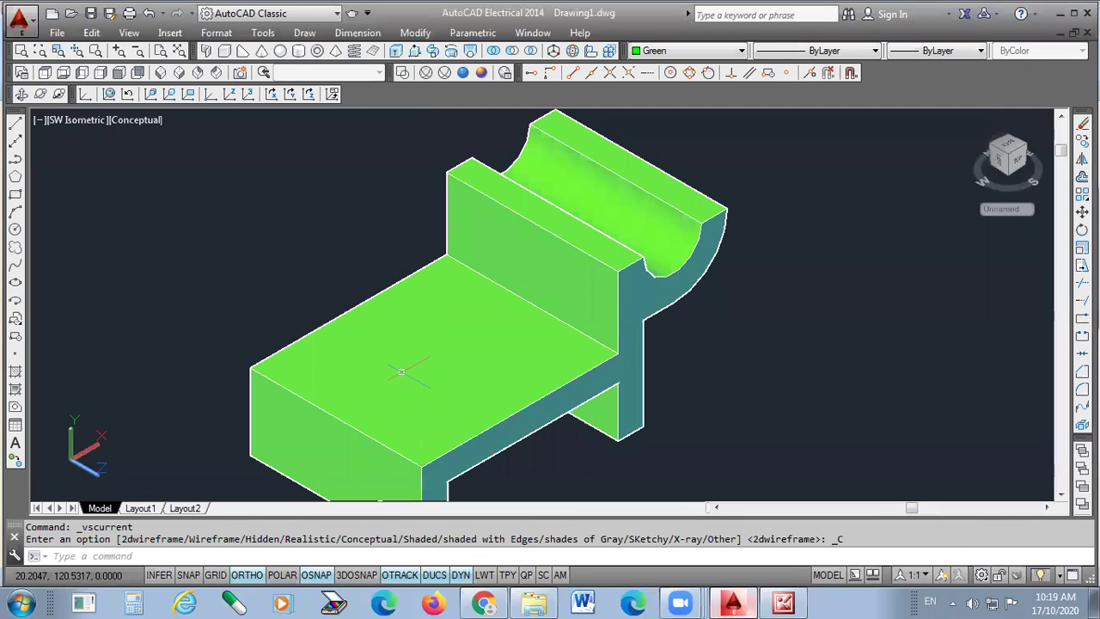
click(692, 51)
click(662, 91)
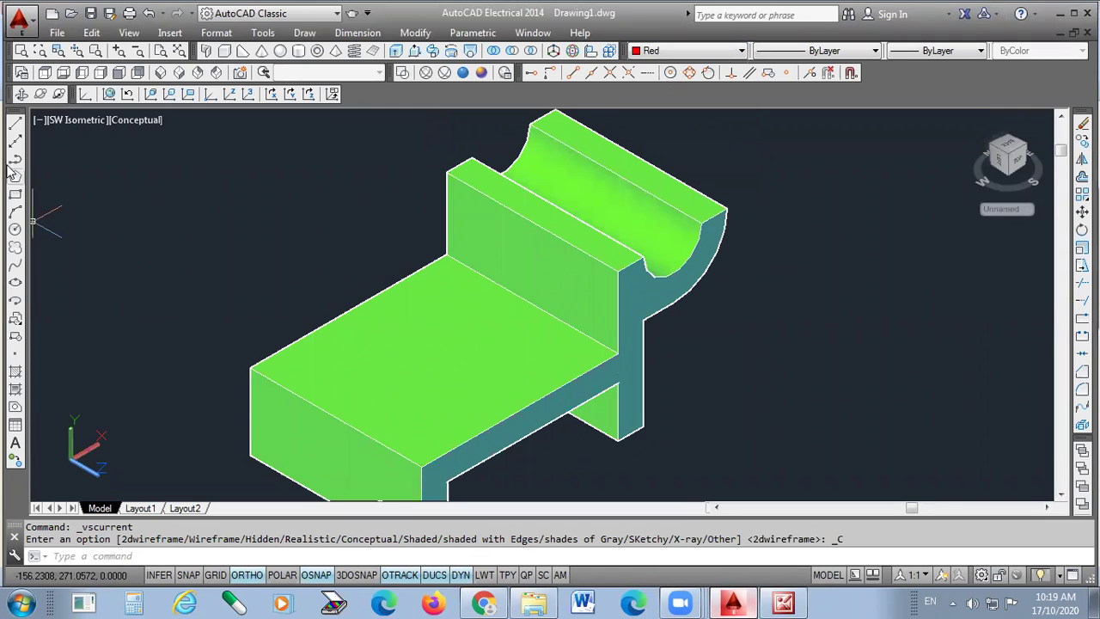
- Draw the rib's triangular outline with lines joining the midpoints of the base's front top edge and the upright face's lower and upper edges
click(15, 124)
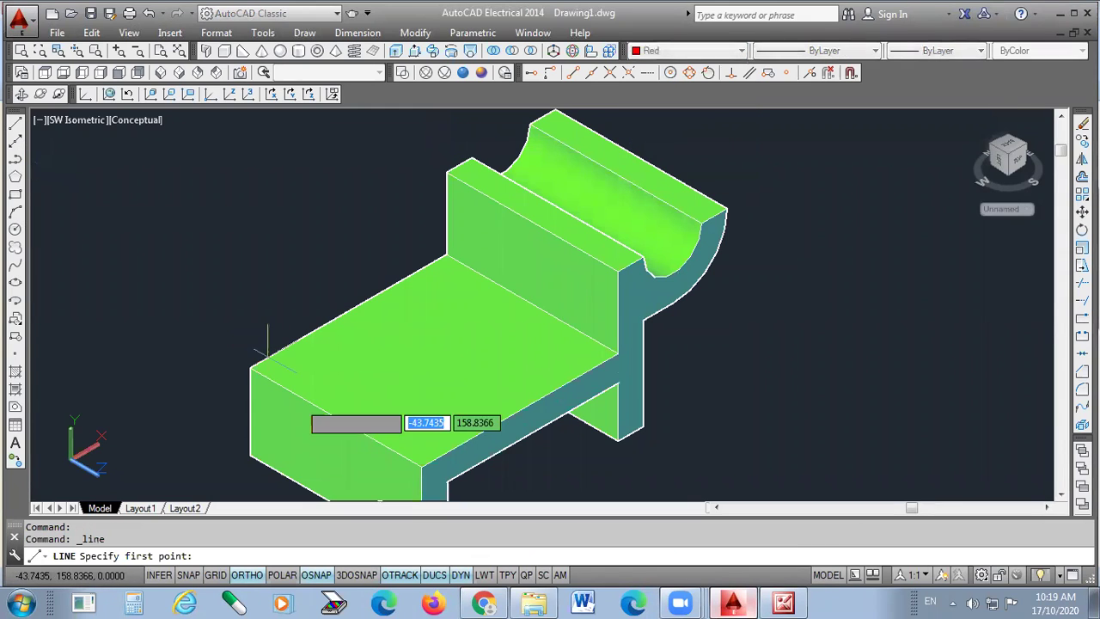
click(336, 419)
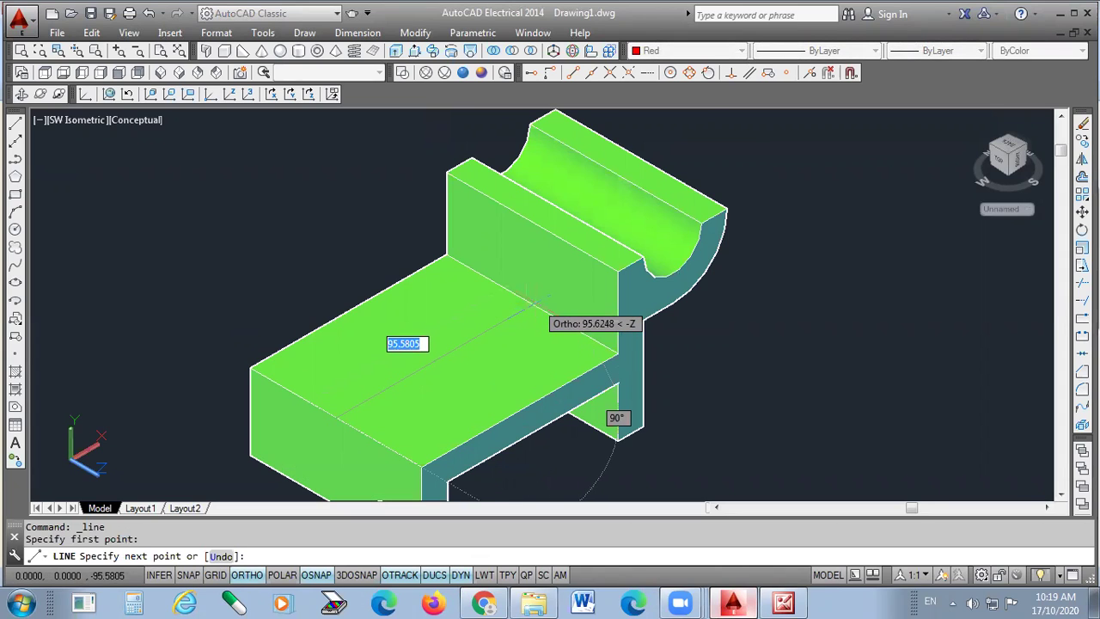
scroll(530, 313, up, 1)
scroll(530, 306, up, 3)
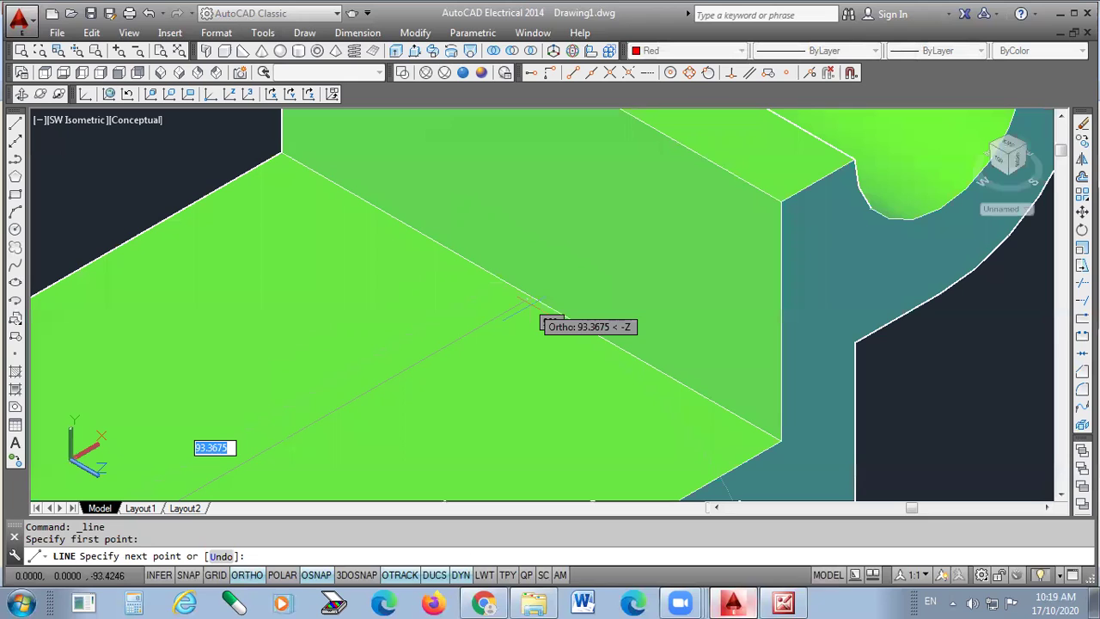
scroll(593, 292, down, 5)
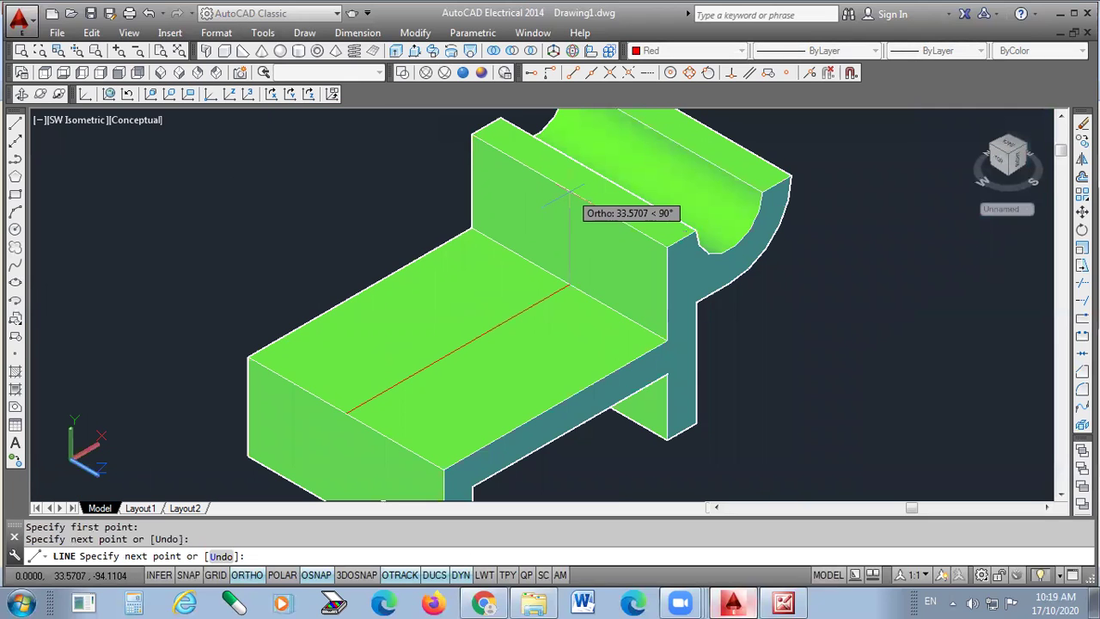
click(570, 194)
scroll(576, 223, down, 5)
scroll(601, 240, up, 4)
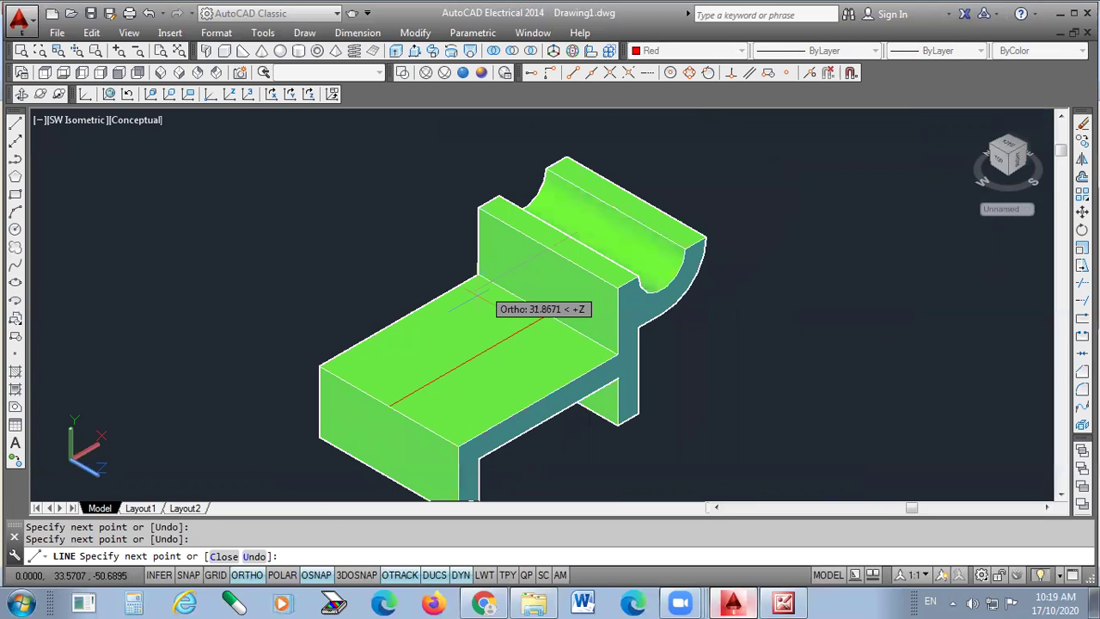
click(380, 404)
scroll(380, 404, up, 3)
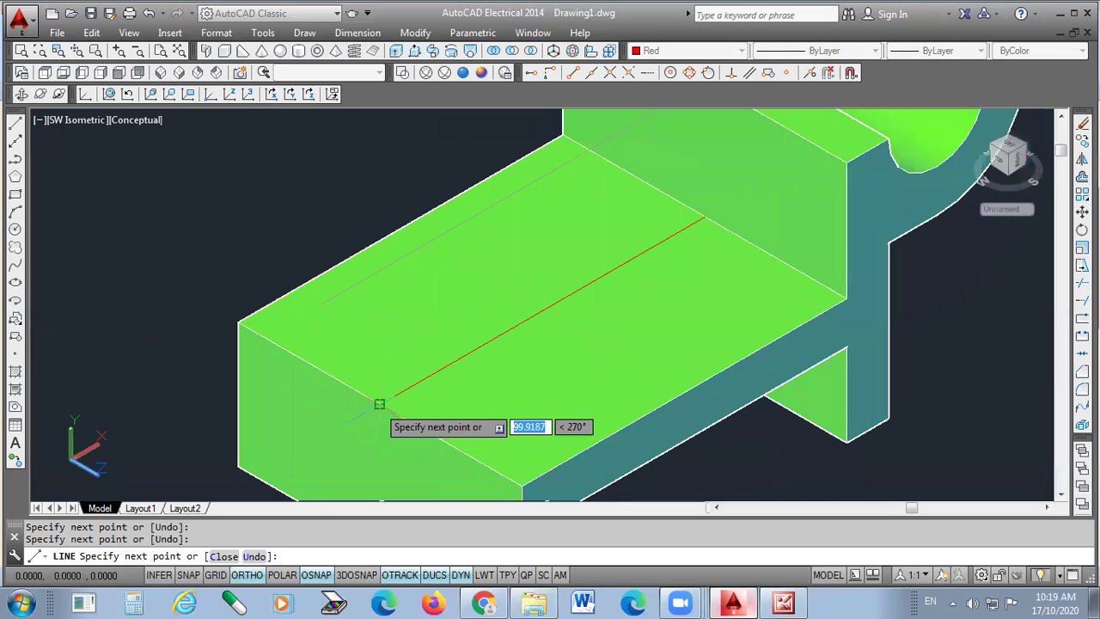
key(Return)
- Switch to the 2D wireframe visual style and convert the three red lines of the triangle into a region
scroll(631, 307, down, 3)
scroll(630, 244, up, 2)
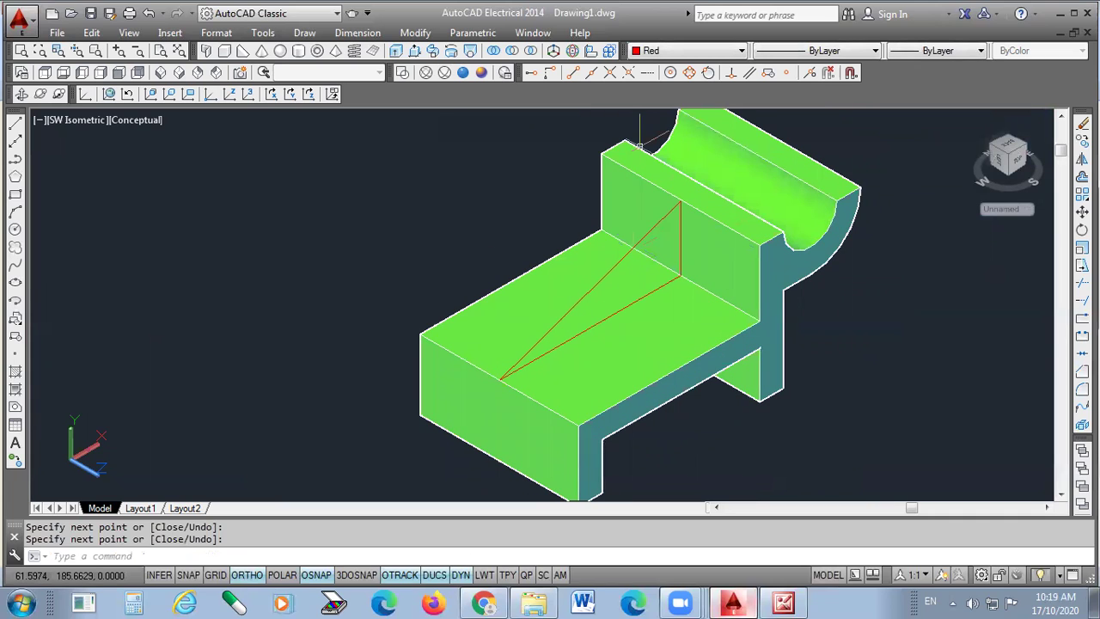
click(401, 72)
scroll(694, 244, up, 2)
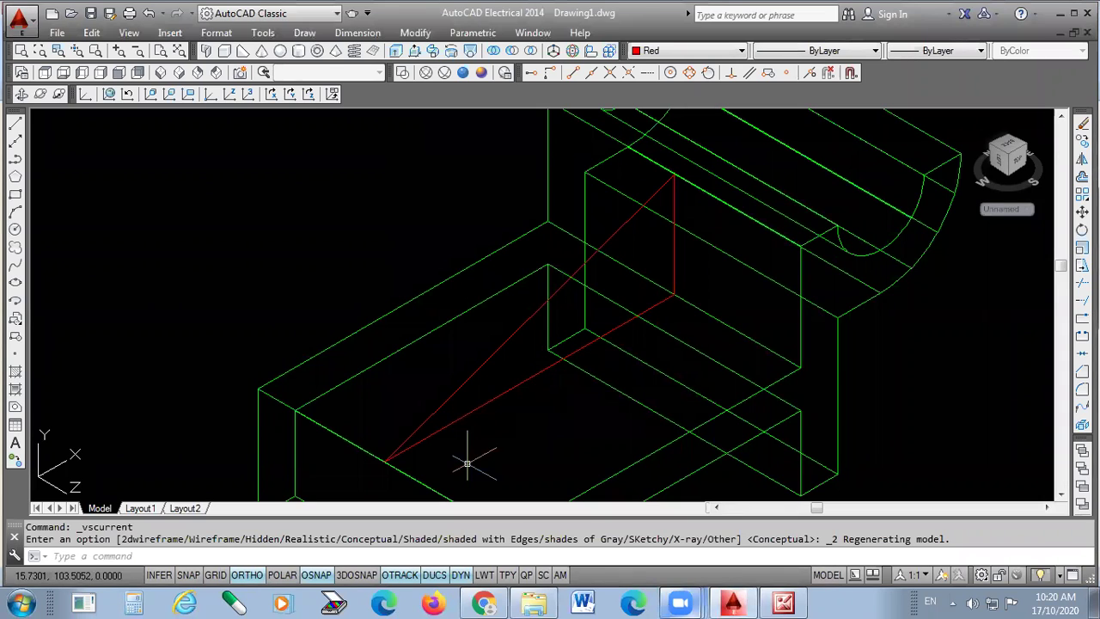
click(16, 408)
click(522, 383)
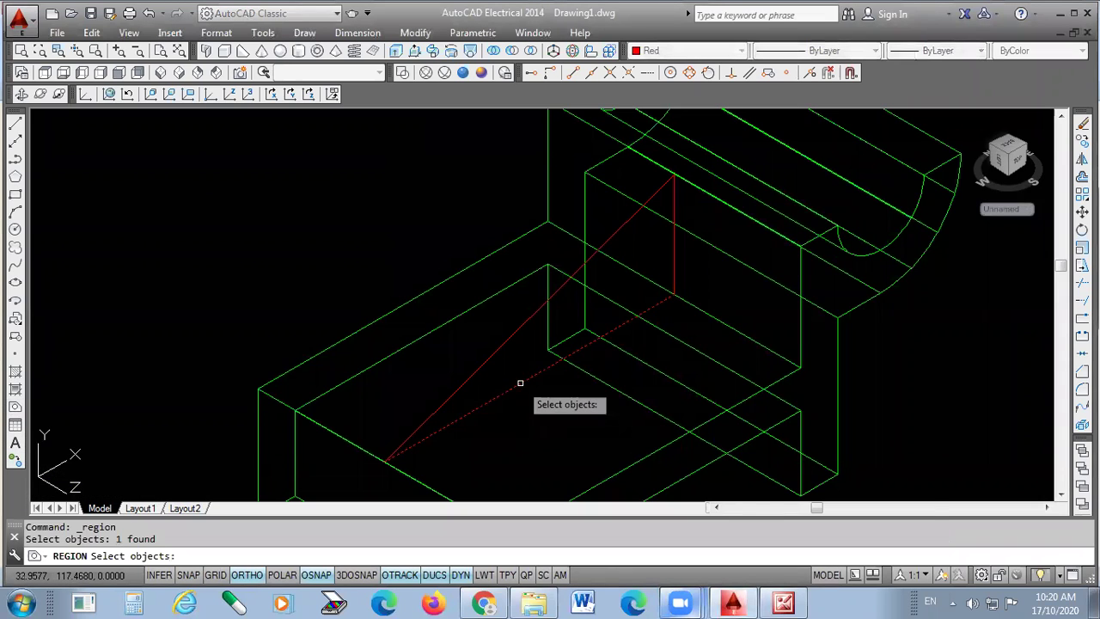
click(495, 352)
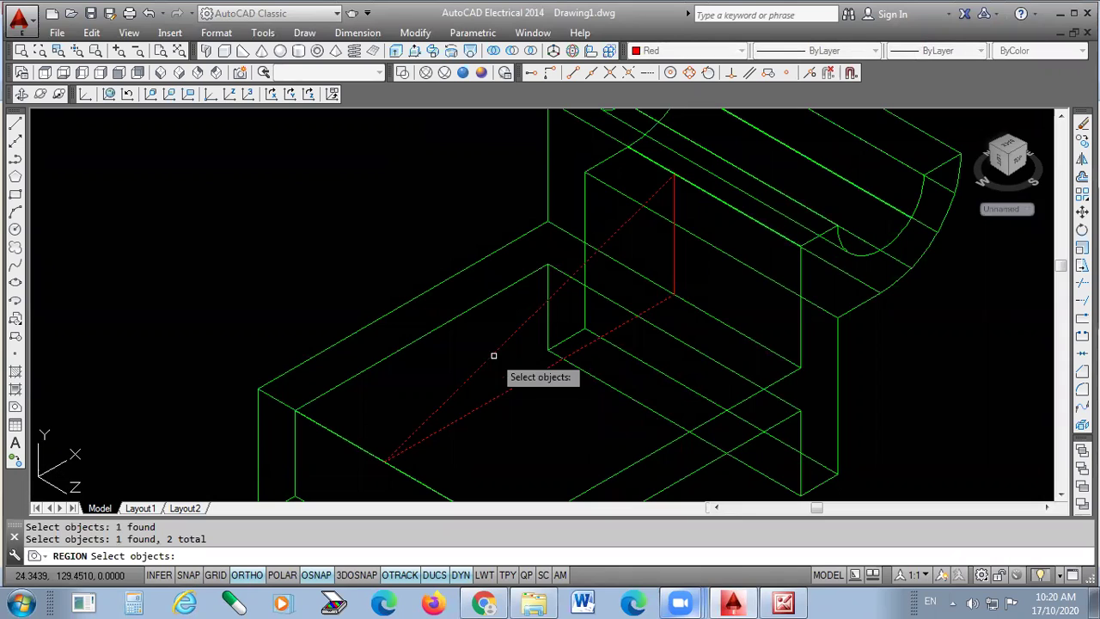
click(671, 260)
click(676, 255)
click(670, 257)
click(669, 265)
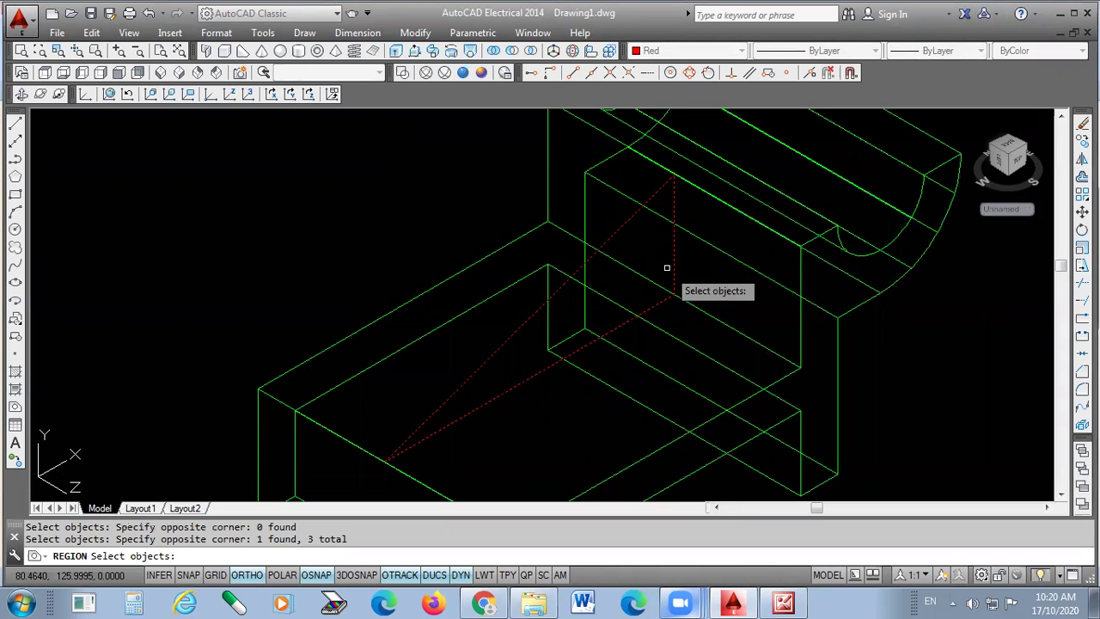
key(Return)
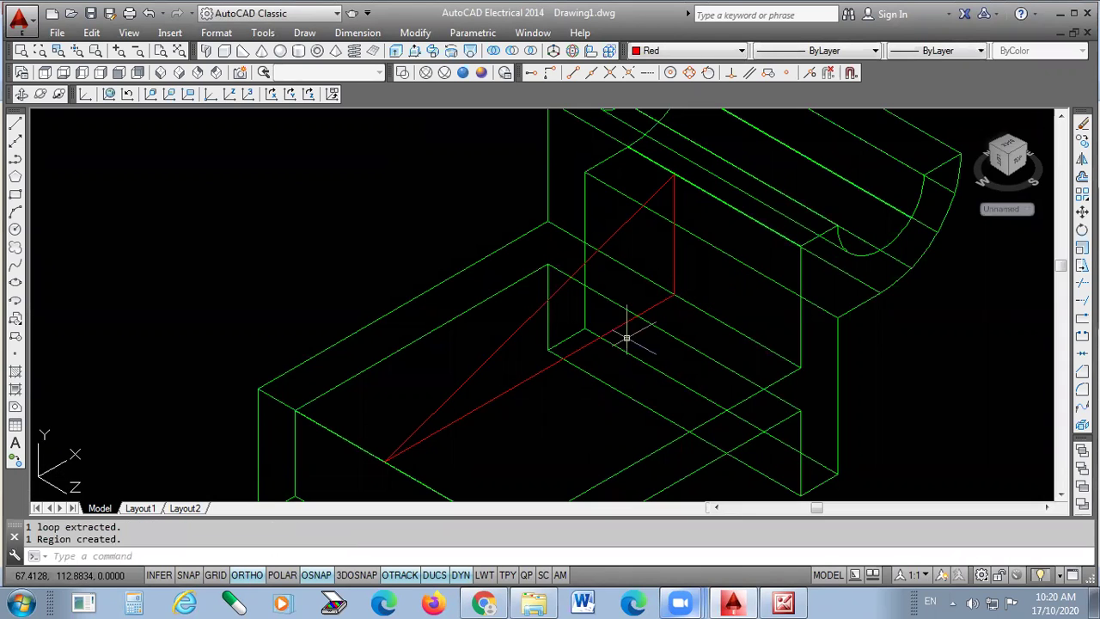
scroll(505, 402, down, 2)
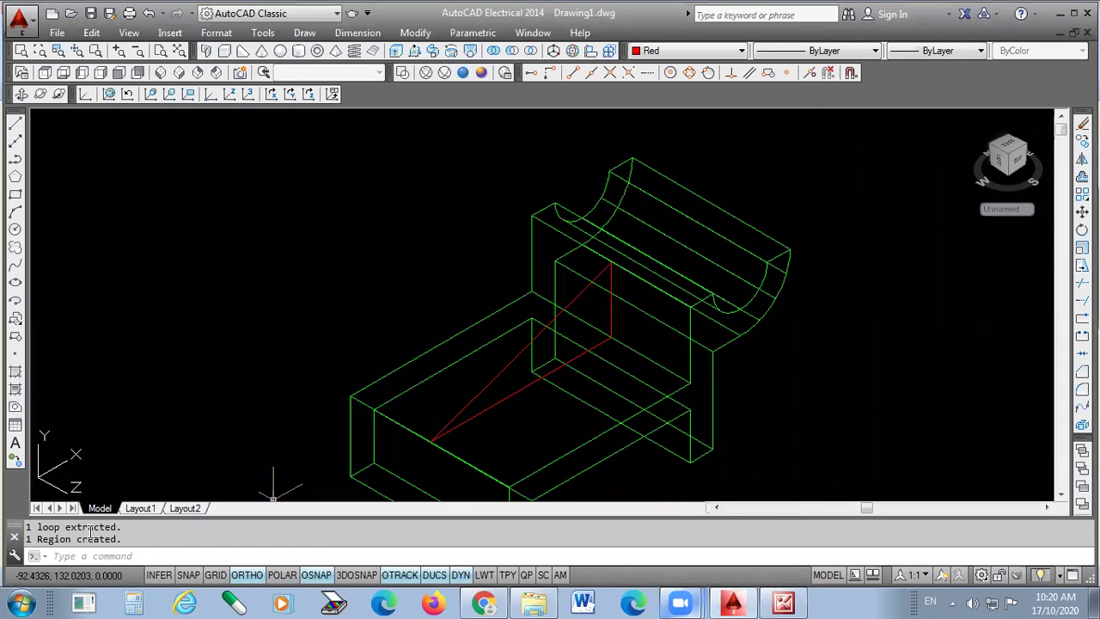
drag(123, 540, 42, 527)
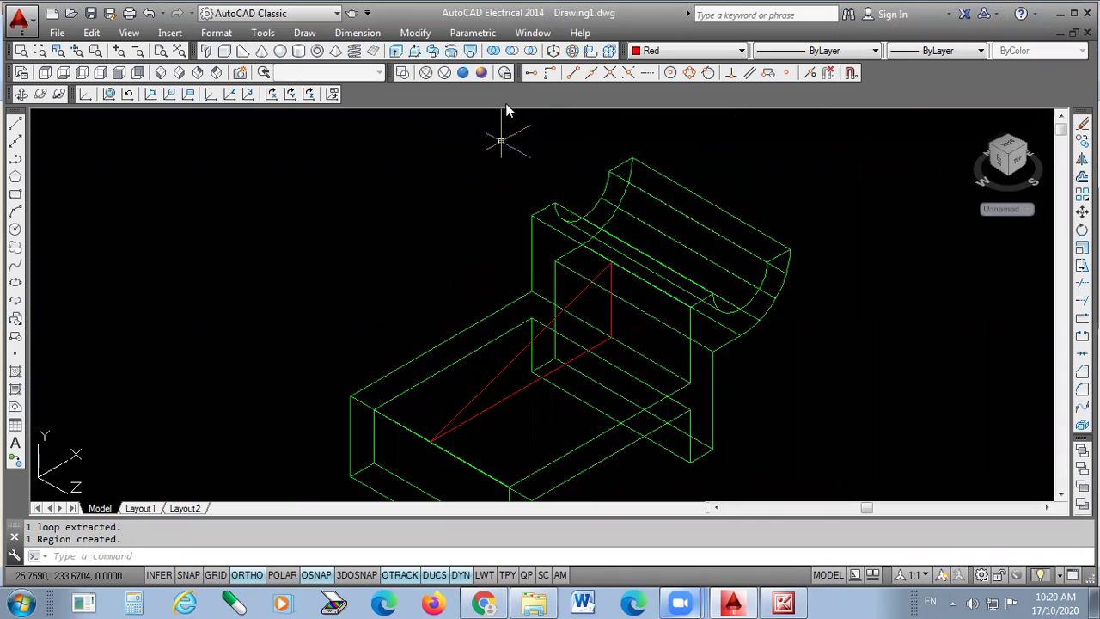
- Extrude the triangular region 12 units along positive Z and display the model in the Conceptual visual style
click(395, 51)
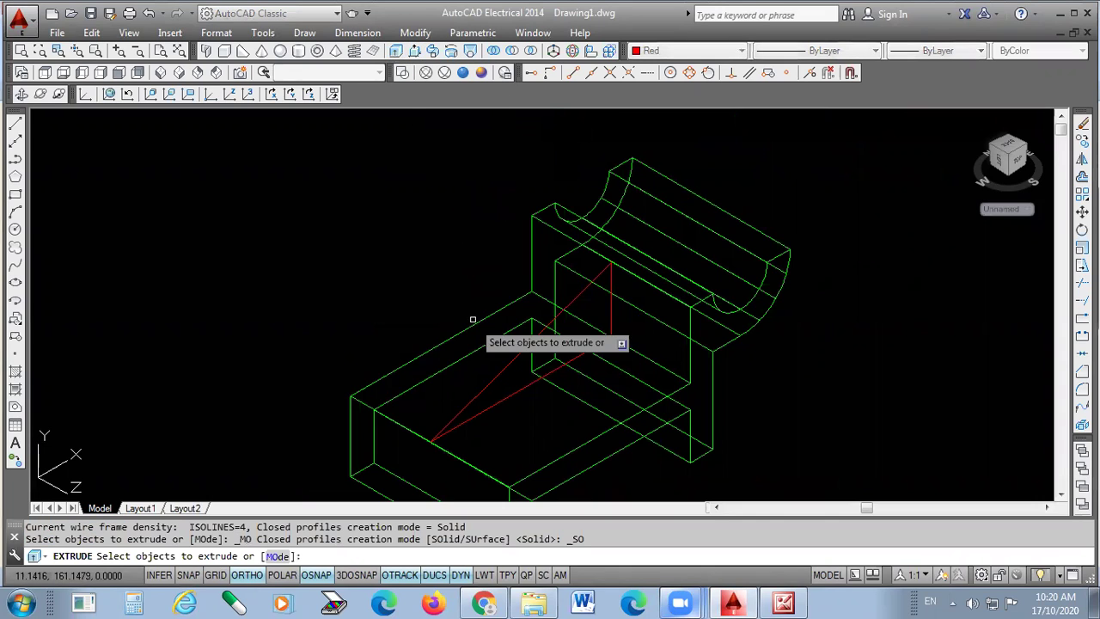
click(497, 377)
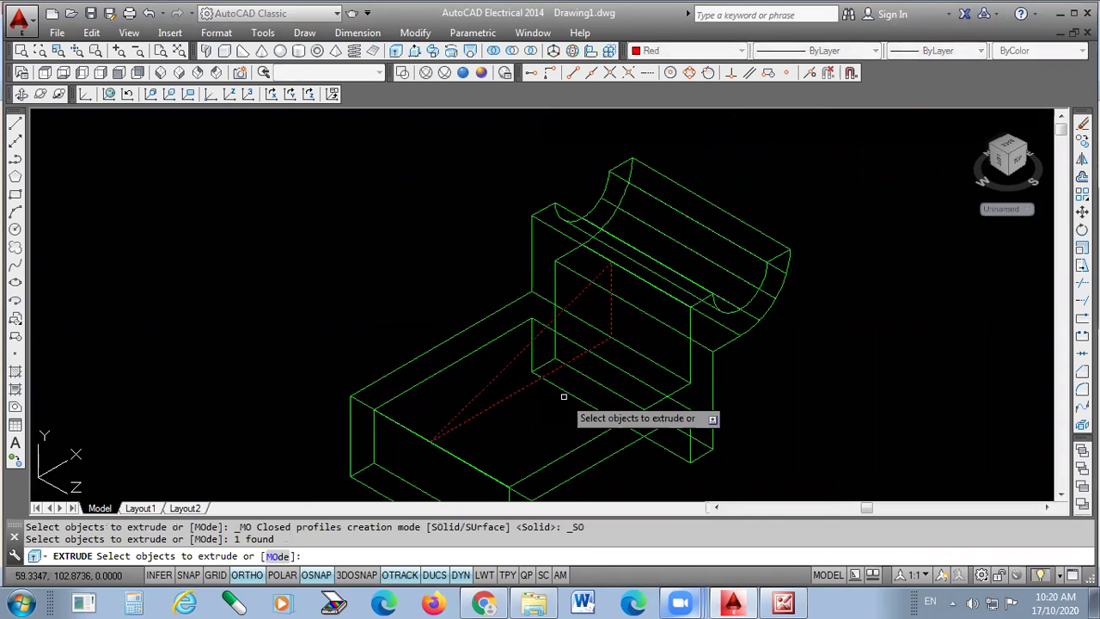
key(Return)
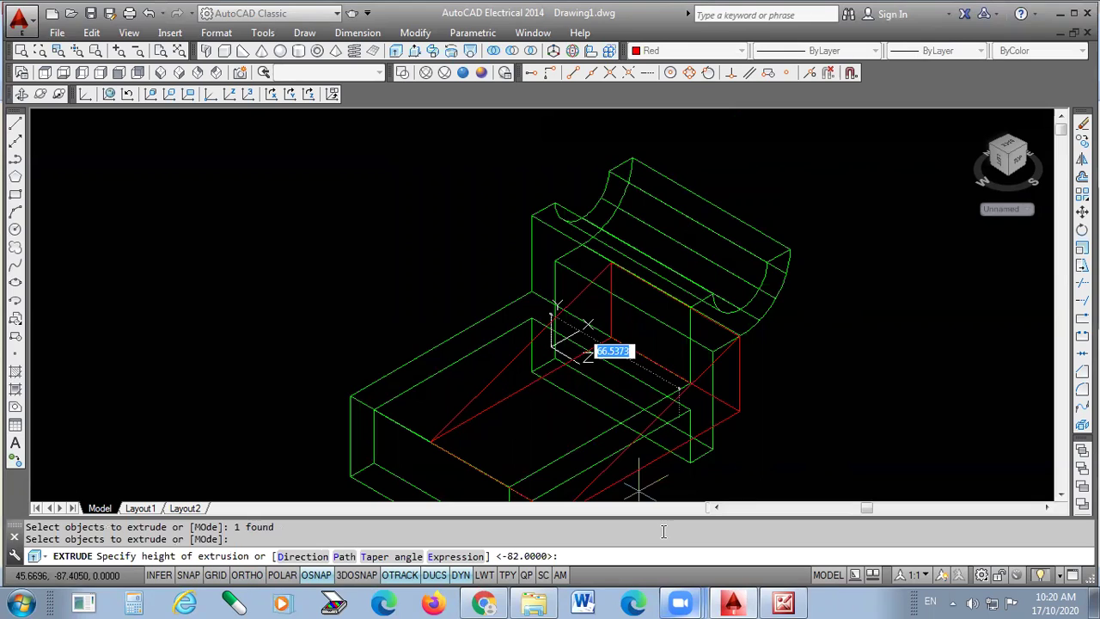
key(F8)
text(12)
key(Return)
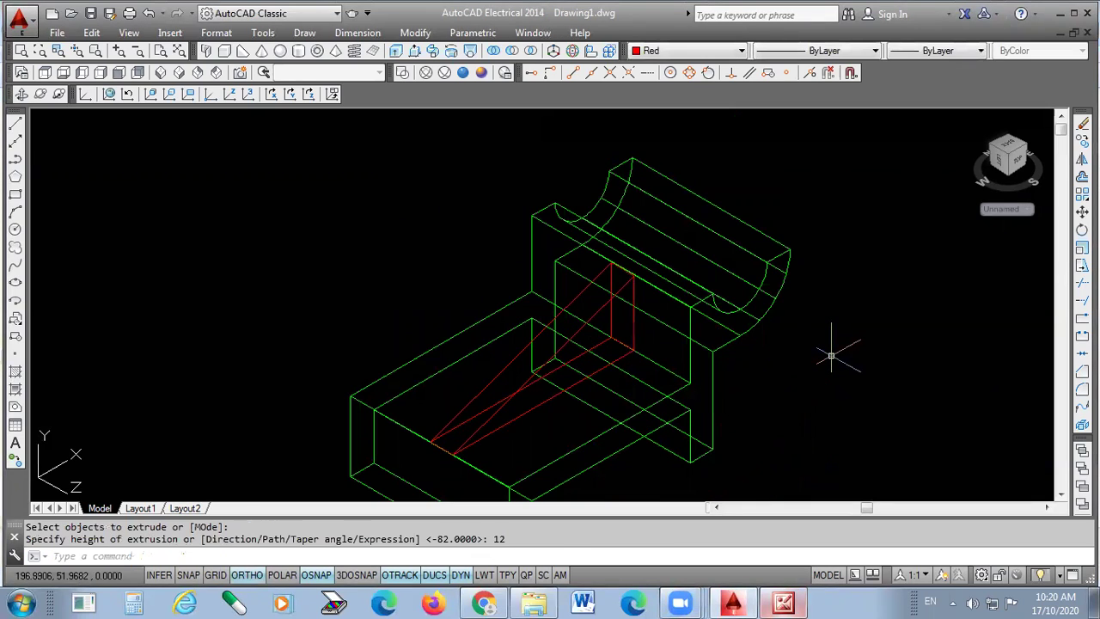
click(481, 72)
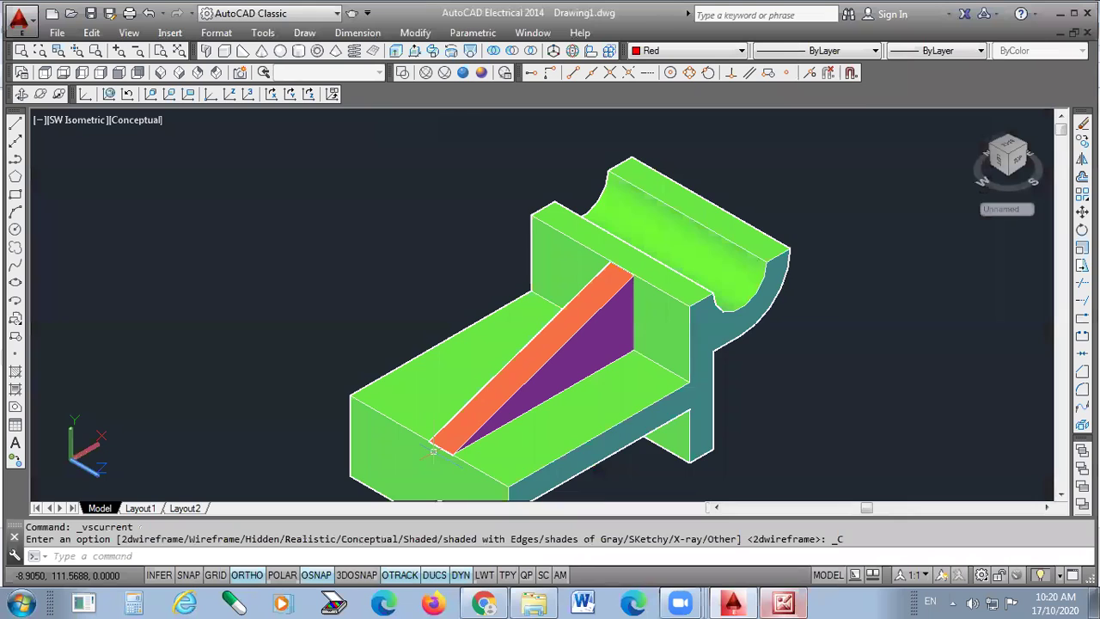
- Centre the rib on the base by moving it from the outer end of its front edge to that edge's midpoint
scroll(433, 451, up, 2)
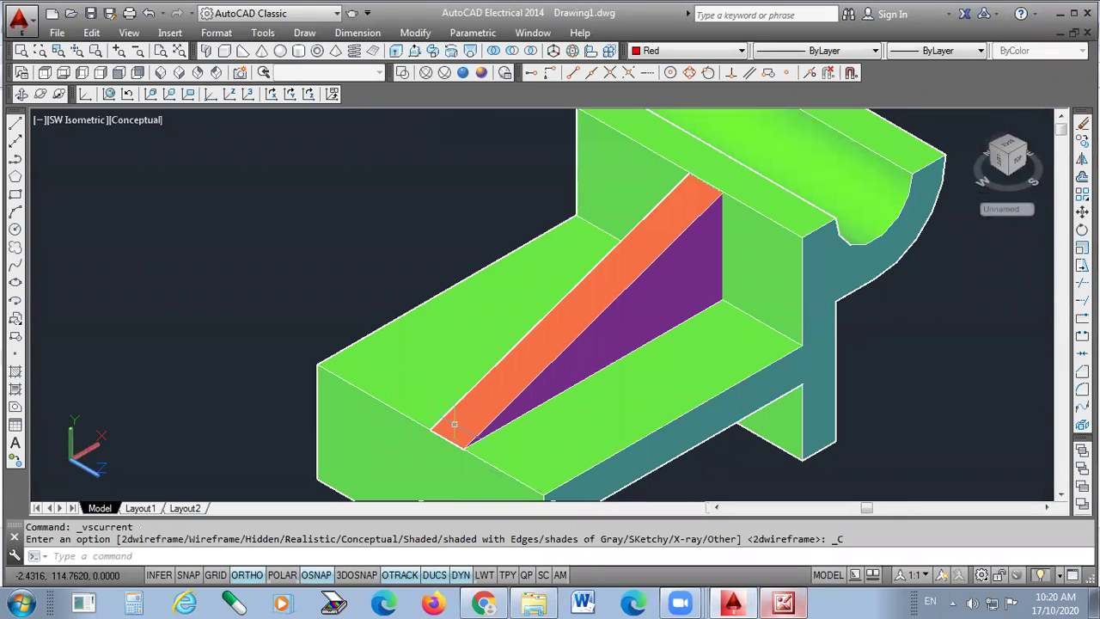
click(558, 354)
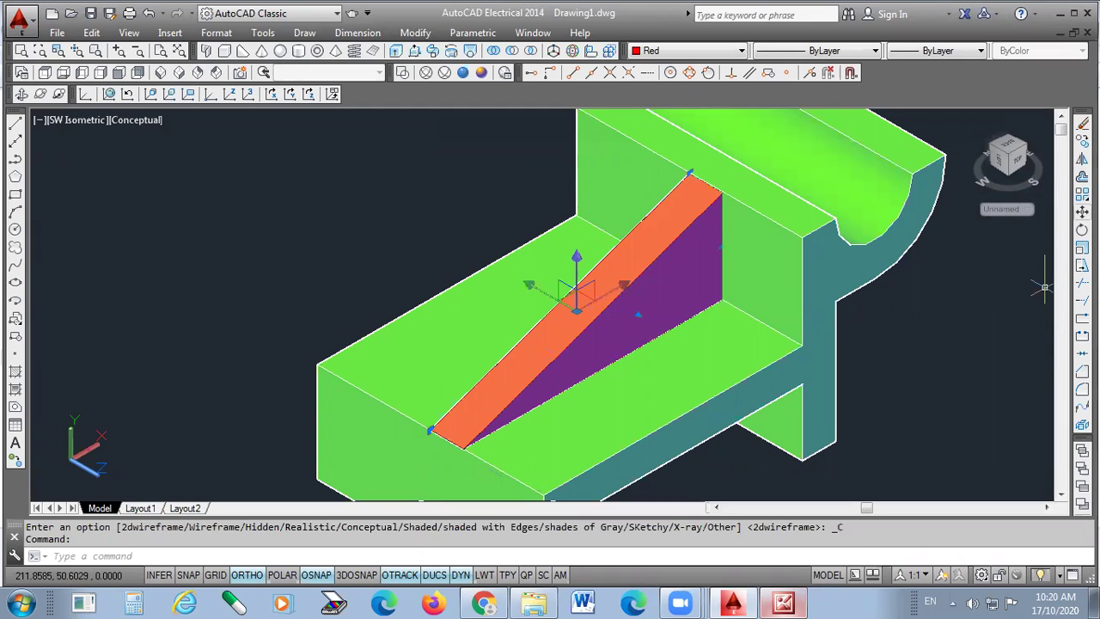
click(1082, 210)
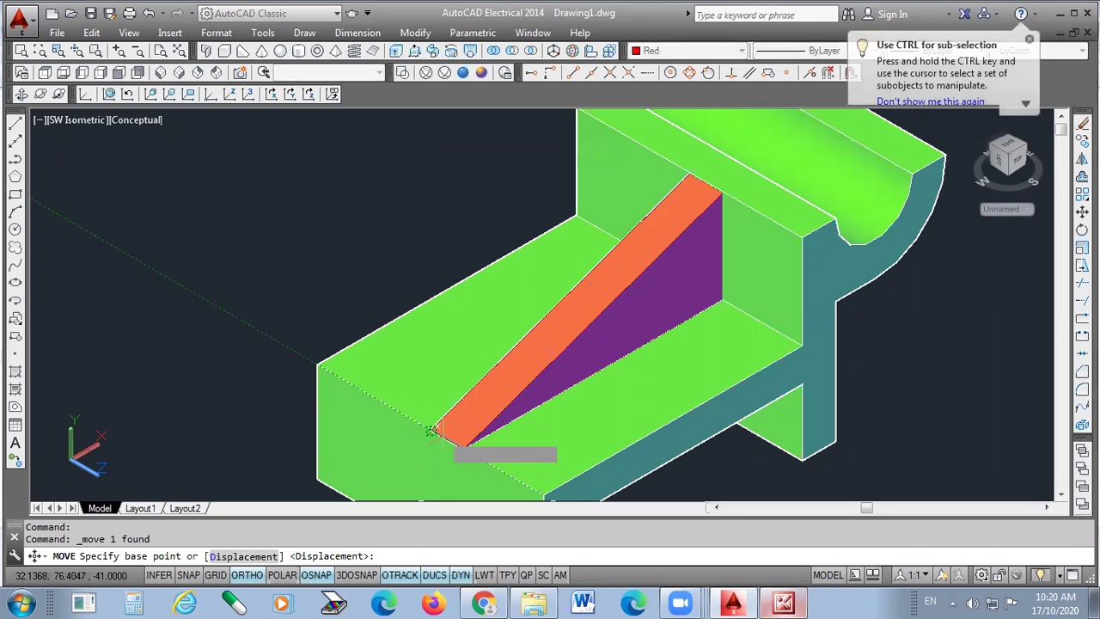
click(461, 446)
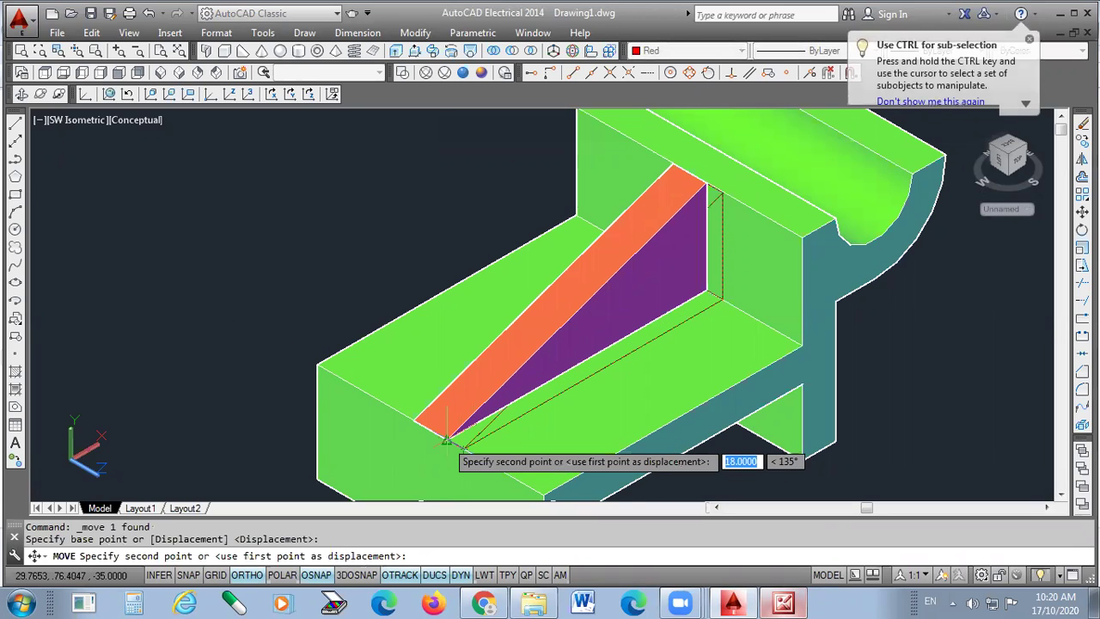
click(446, 440)
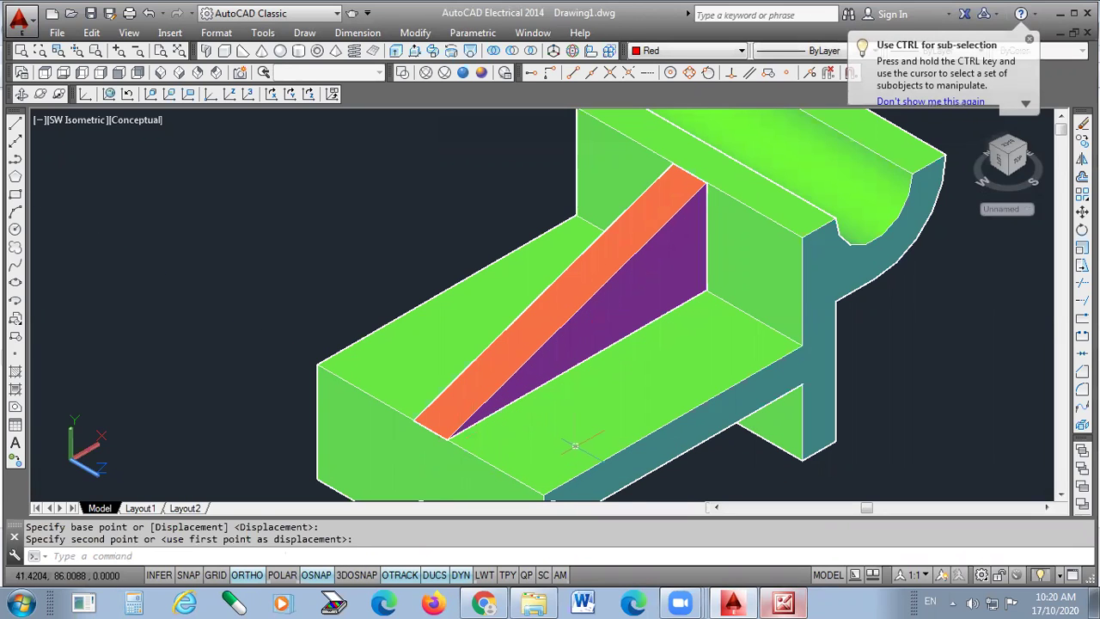
- Check that the rib and the bracket are separate solids by deleting each in turn and undoing each deletion
scroll(431, 441, down, 5)
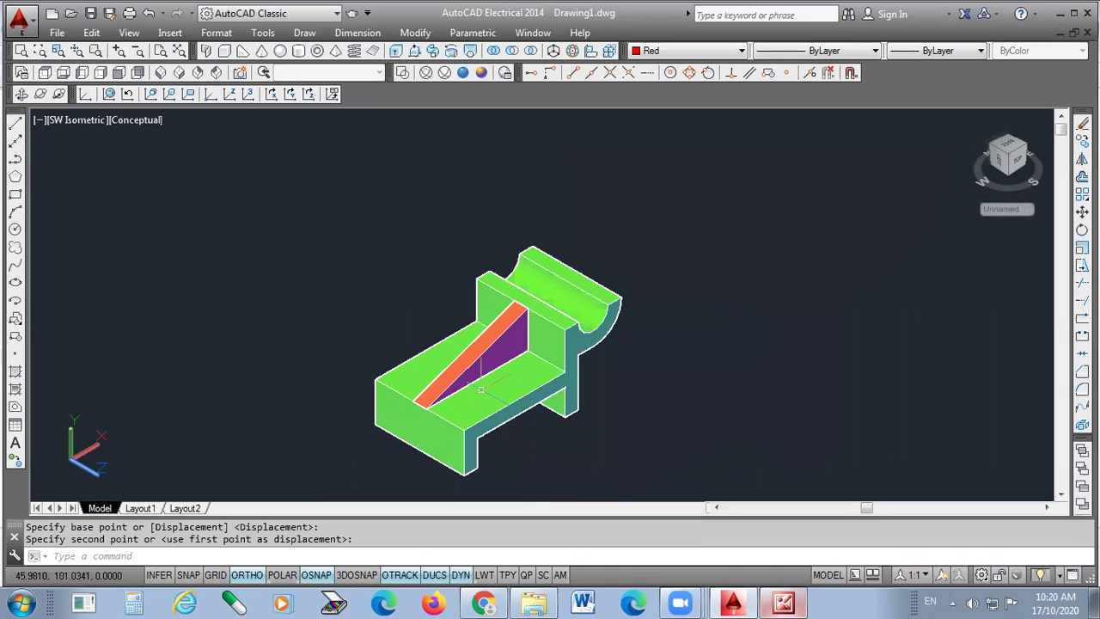
scroll(422, 458, up, 2)
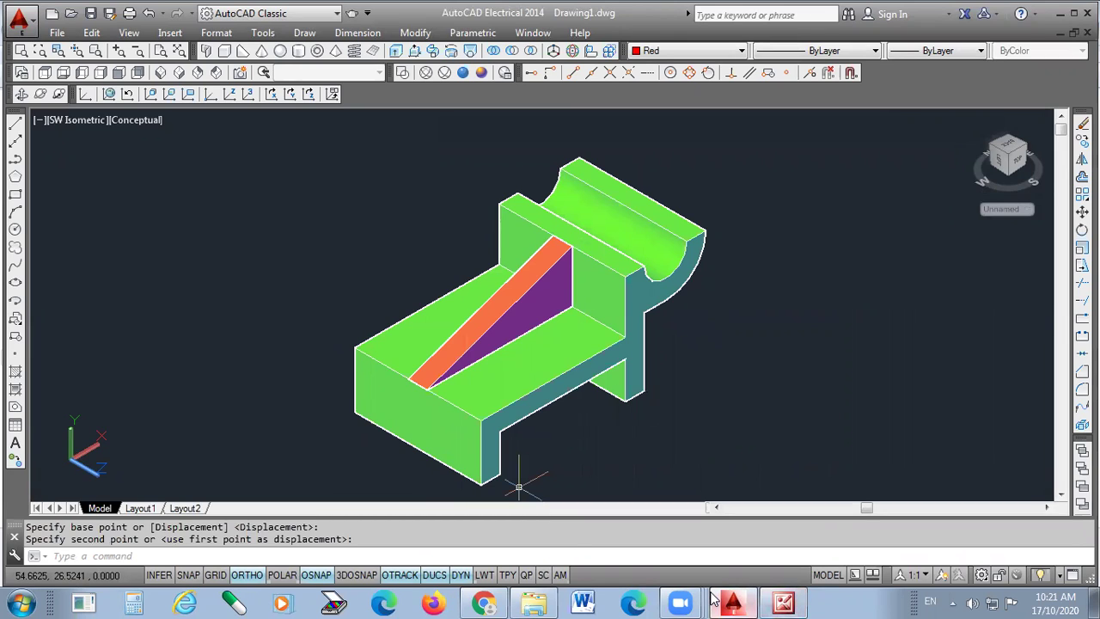
click(523, 307)
click(647, 290)
key(Escape)
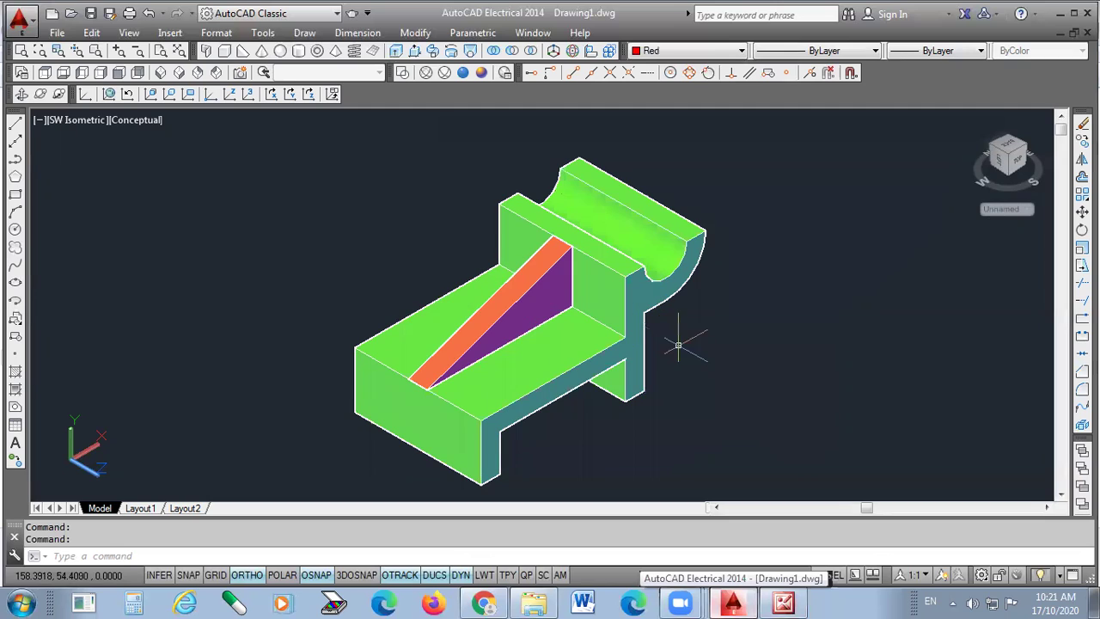
click(520, 309)
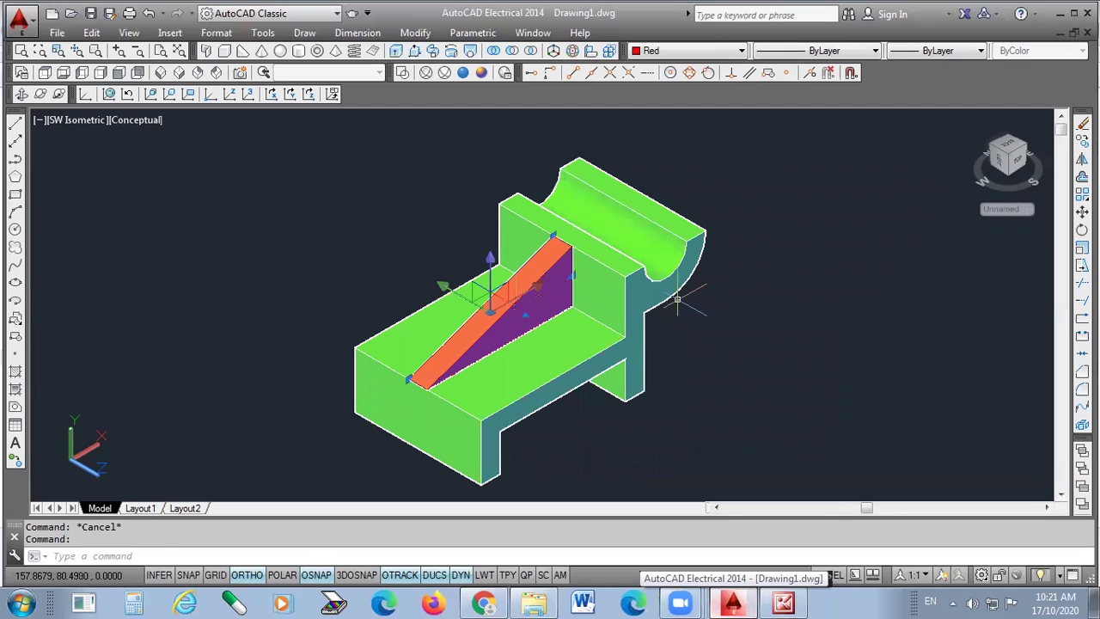
key(Delete)
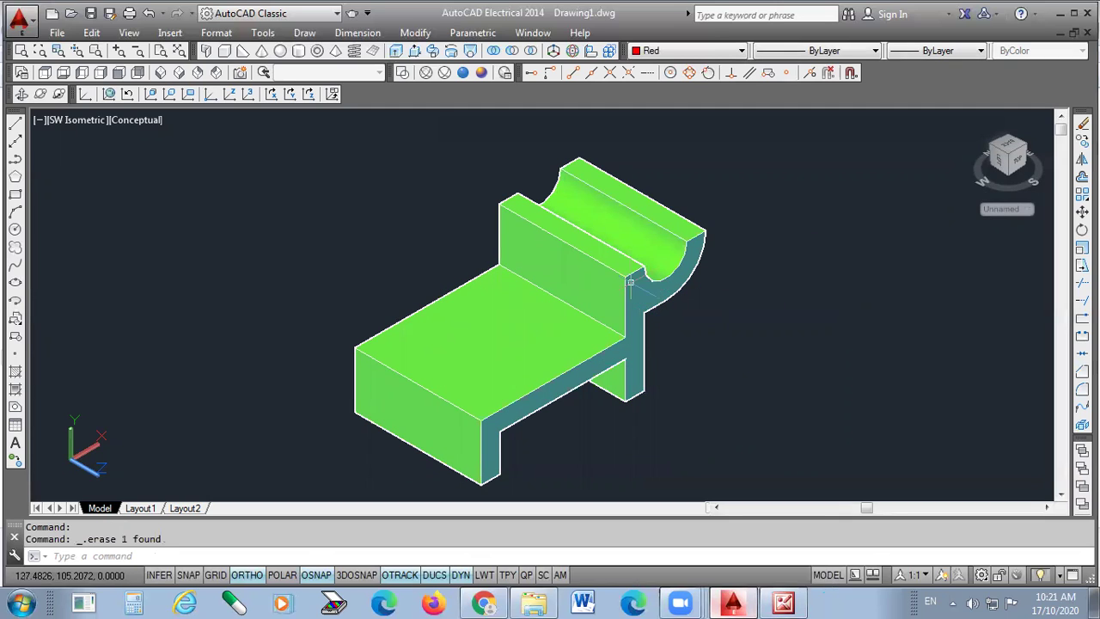
key(ctrl+z)
key(Delete)
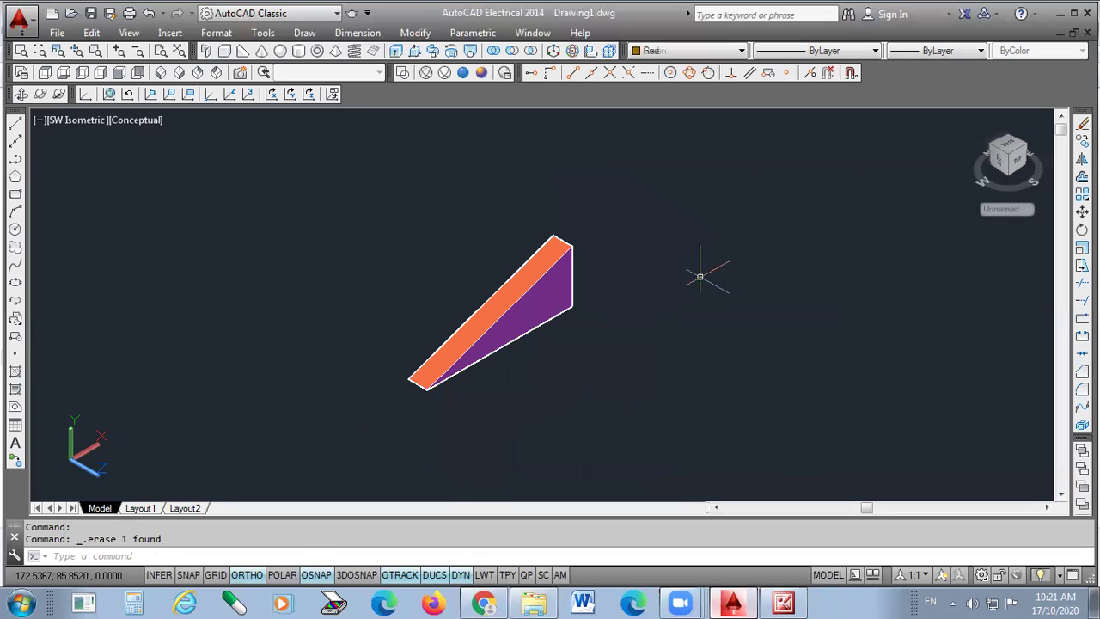
key(ctrl+z)
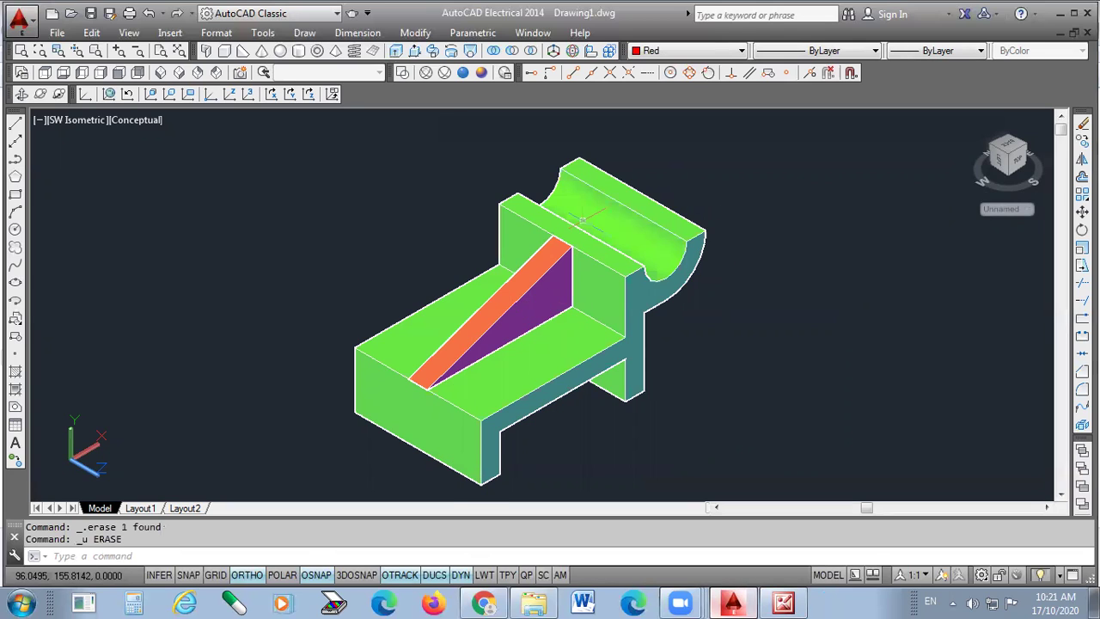
- Unite the triangular rib and the green bracket into one solid with Union
scroll(500, 332, down, 2)
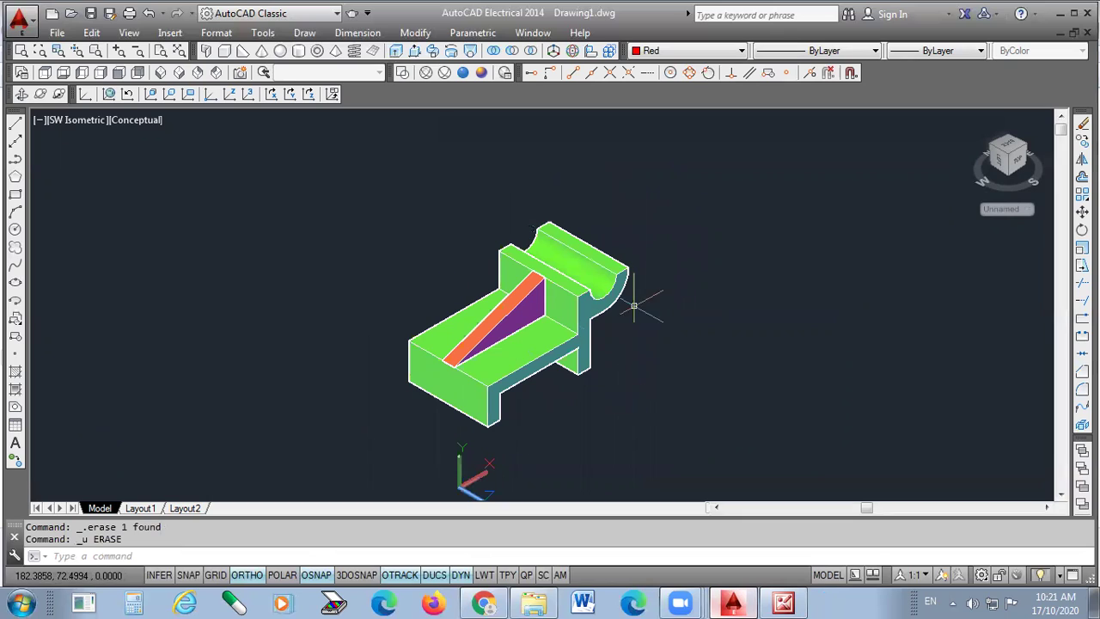
scroll(506, 380, up, 2)
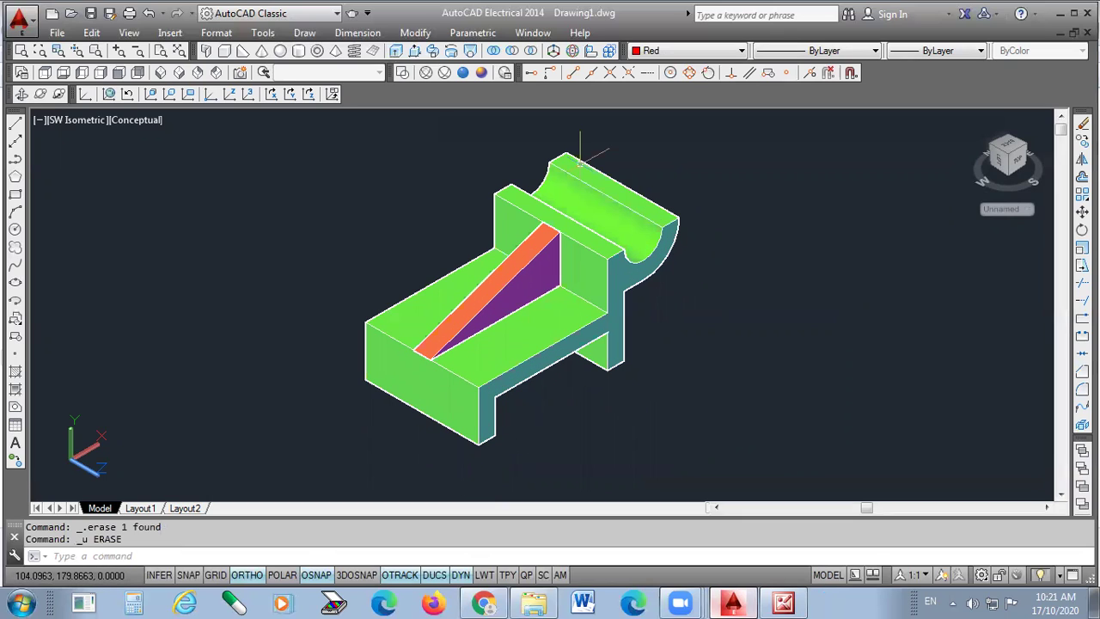
click(495, 53)
scroll(507, 215, down, 2)
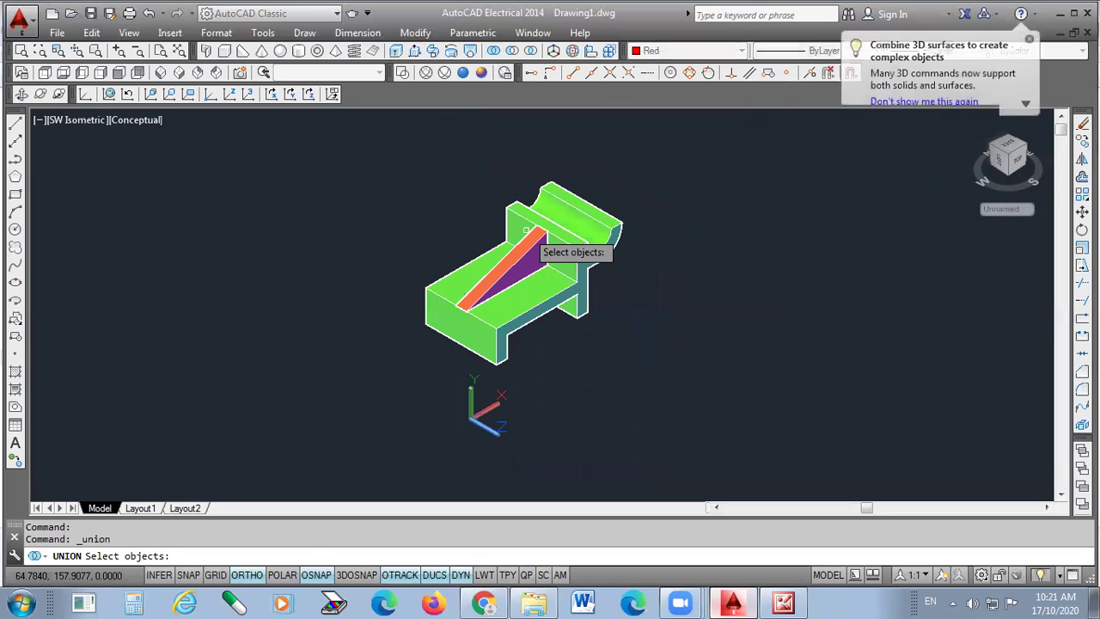
click(666, 180)
click(376, 391)
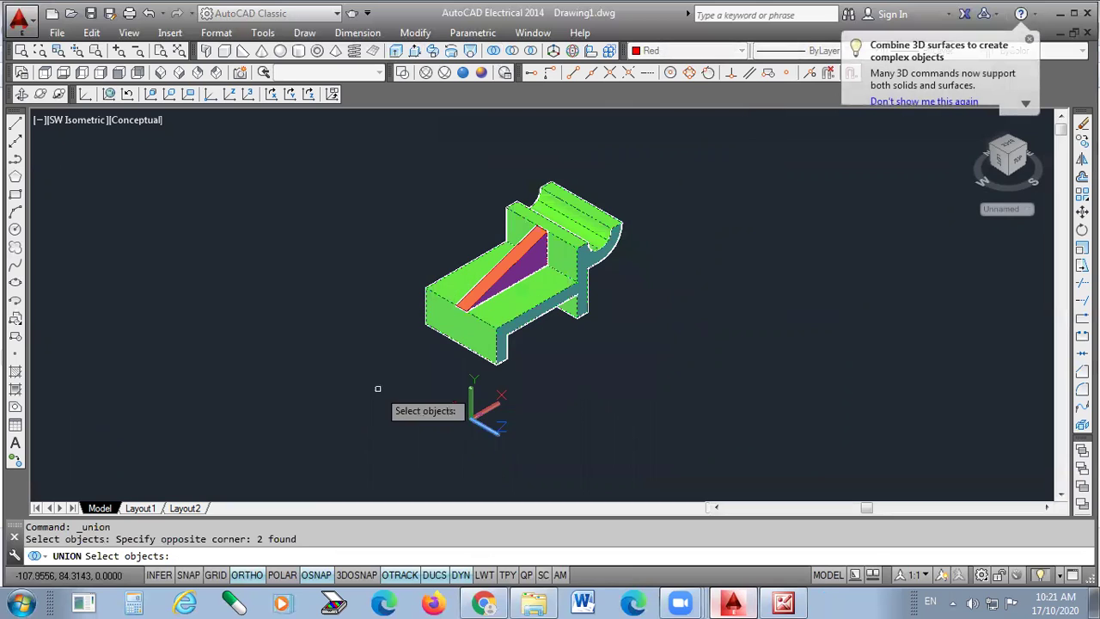
scroll(524, 268, up, 4)
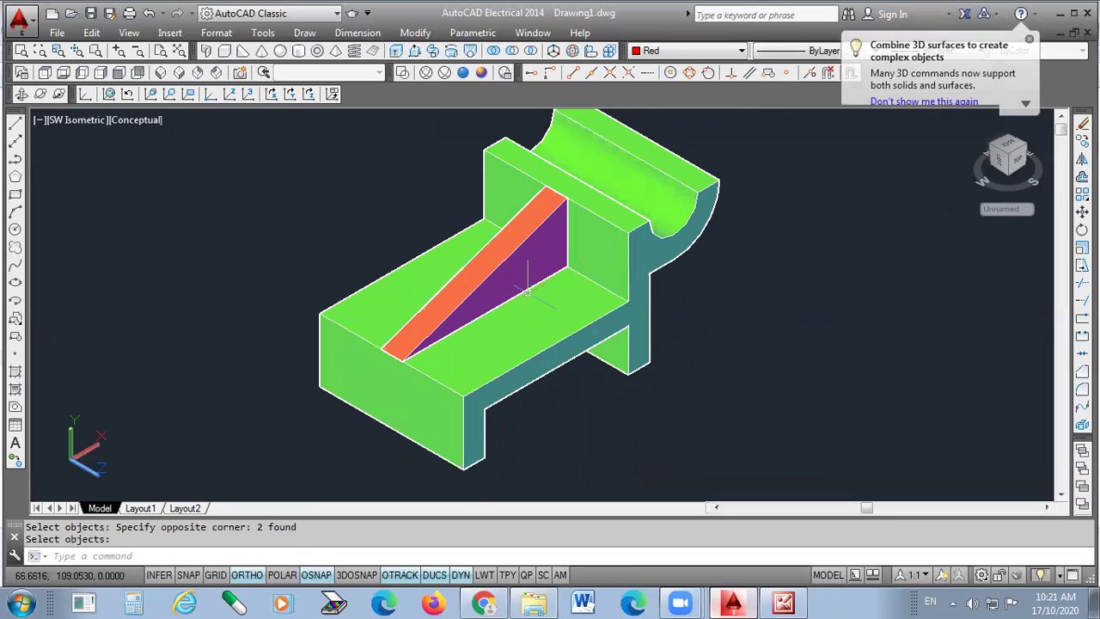
- Check that the rib and the bracket form one solid by deleting it and undoing the deletion
click(507, 360)
key(Delete)
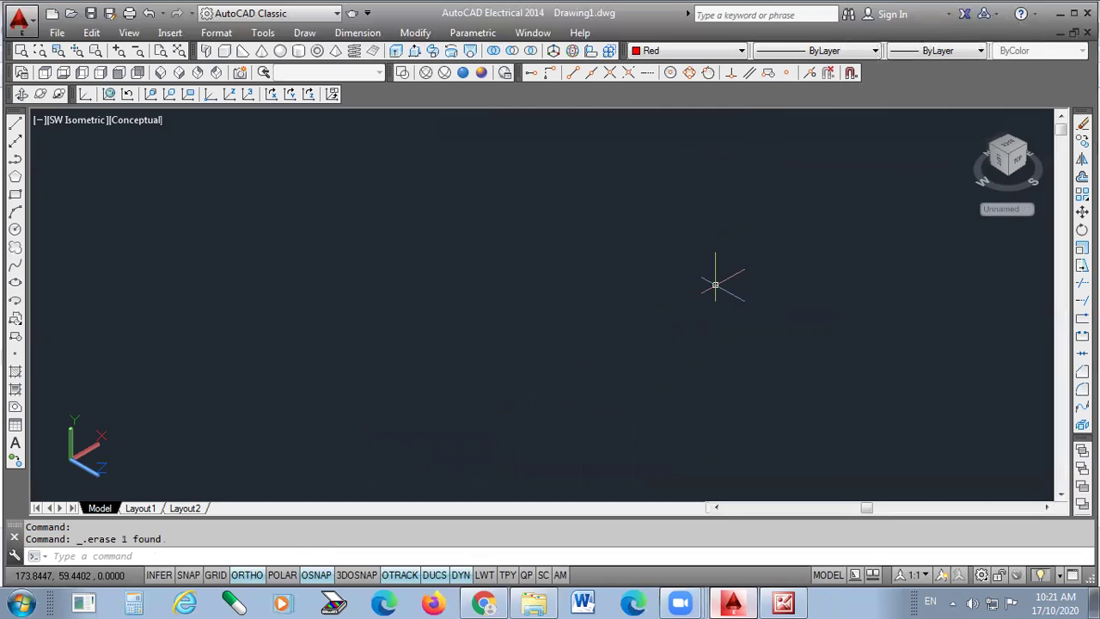
key(ctrl+z)
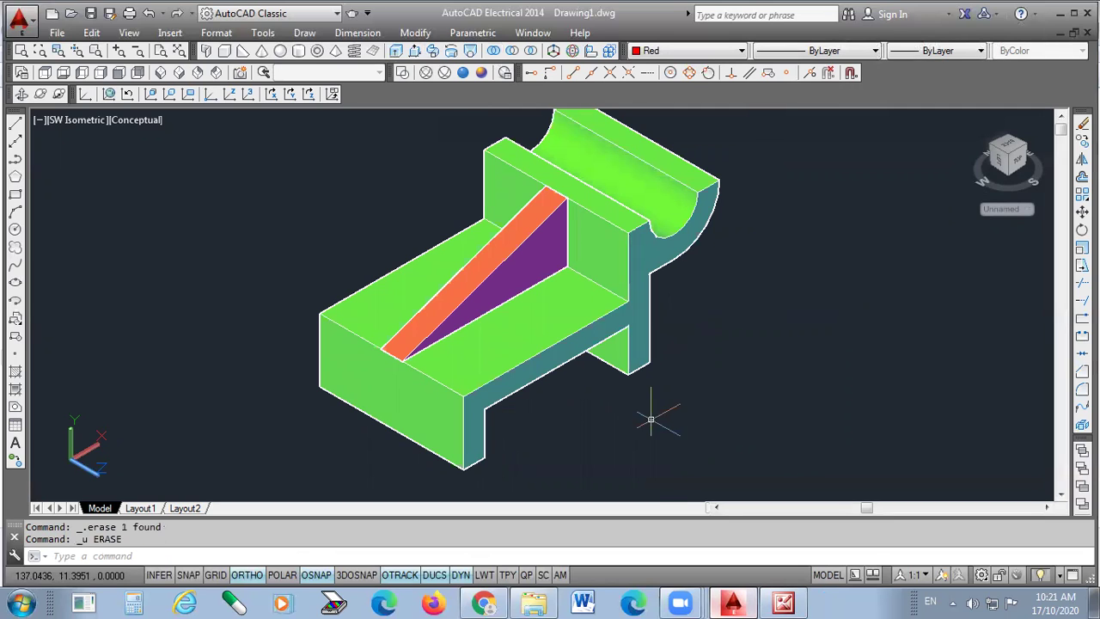
- Examine figure 13 in the picture viewer for its remaining features and fillet radii, and test the united solid by selecting it in AutoCAD
click(783, 601)
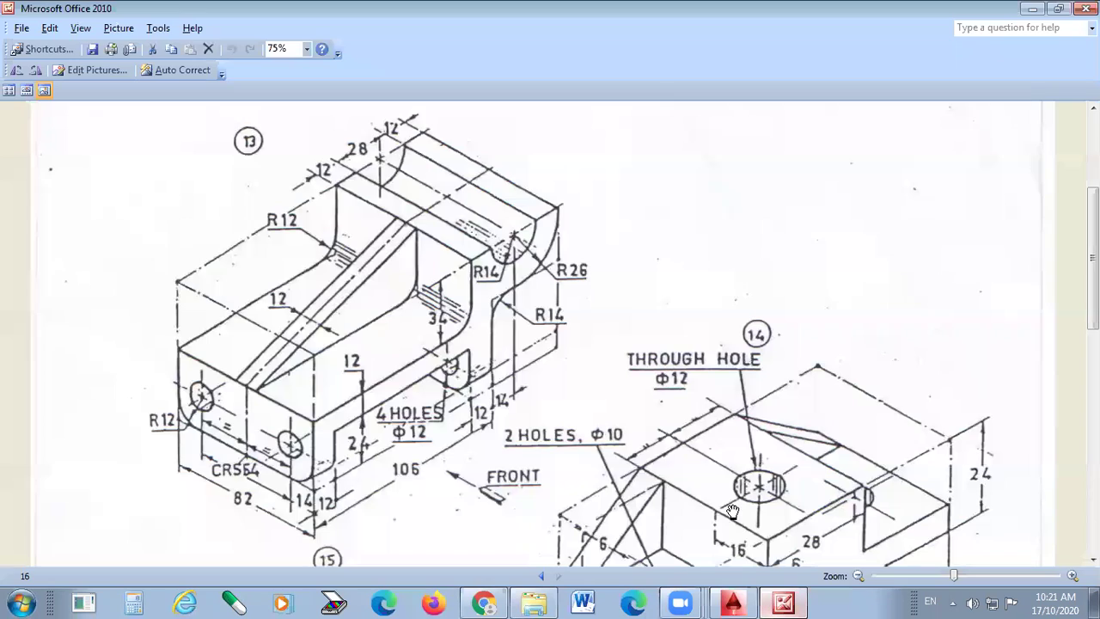
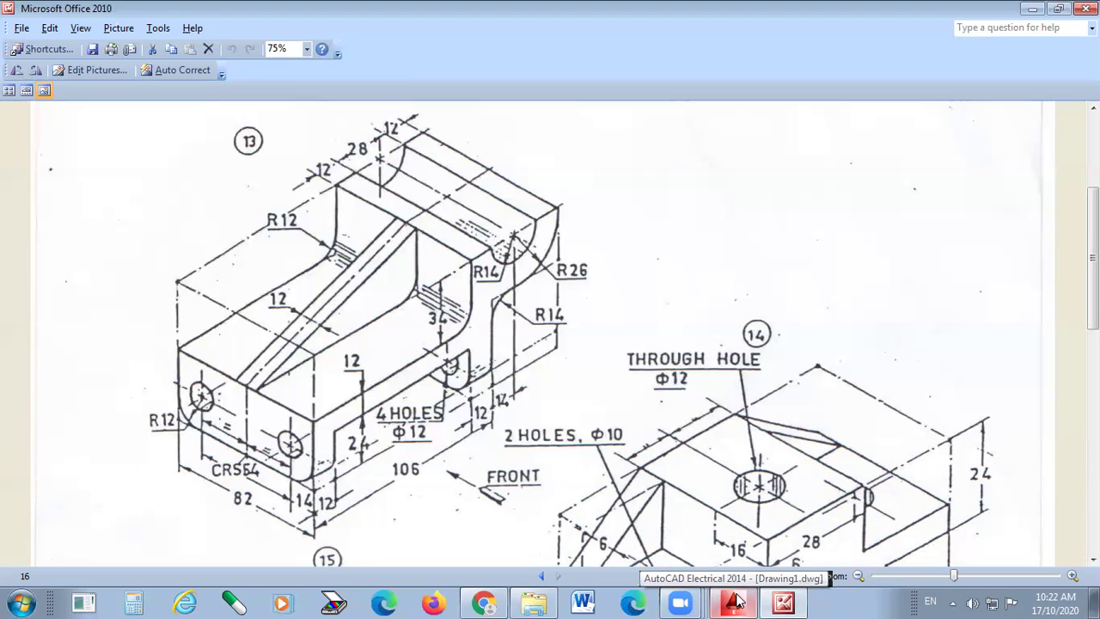
click(735, 601)
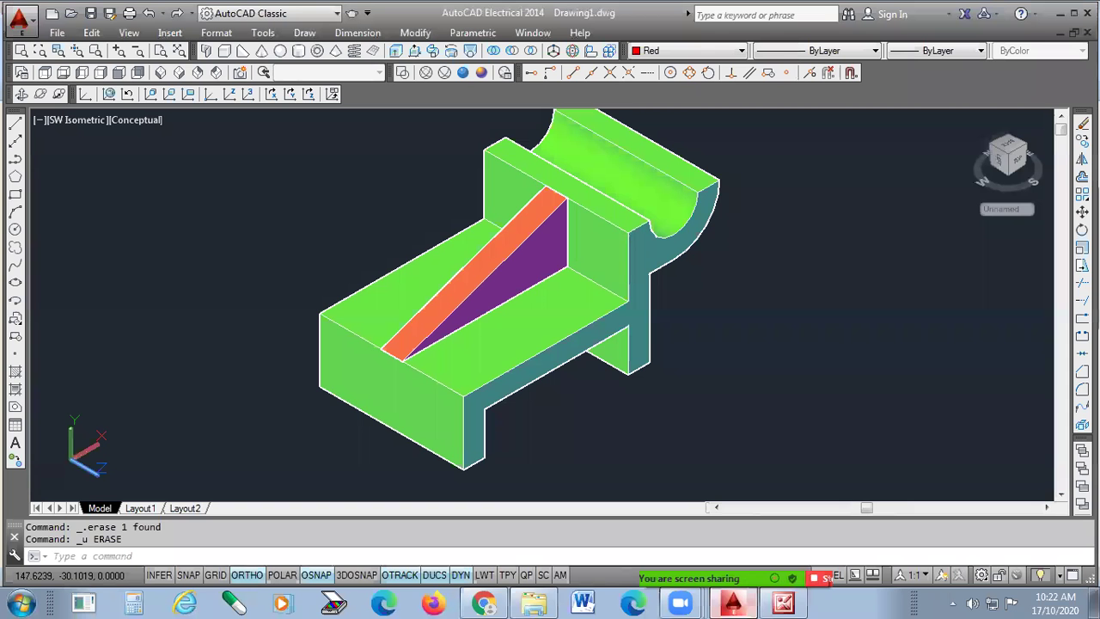
scroll(579, 324, down, 2)
scroll(550, 280, up, 2)
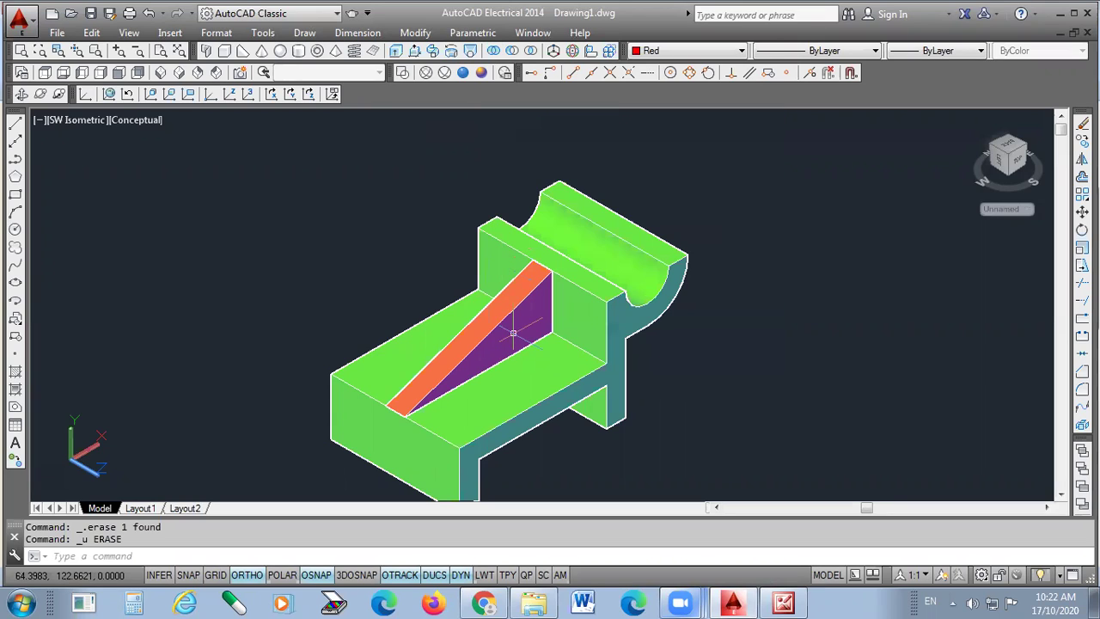
click(507, 316)
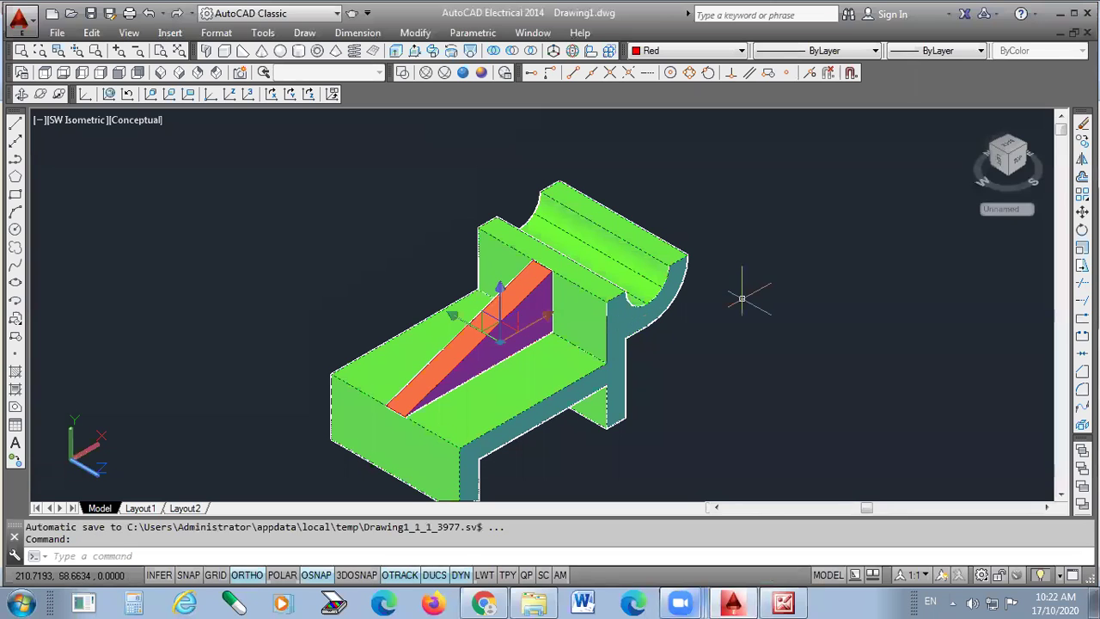
key(Escape)
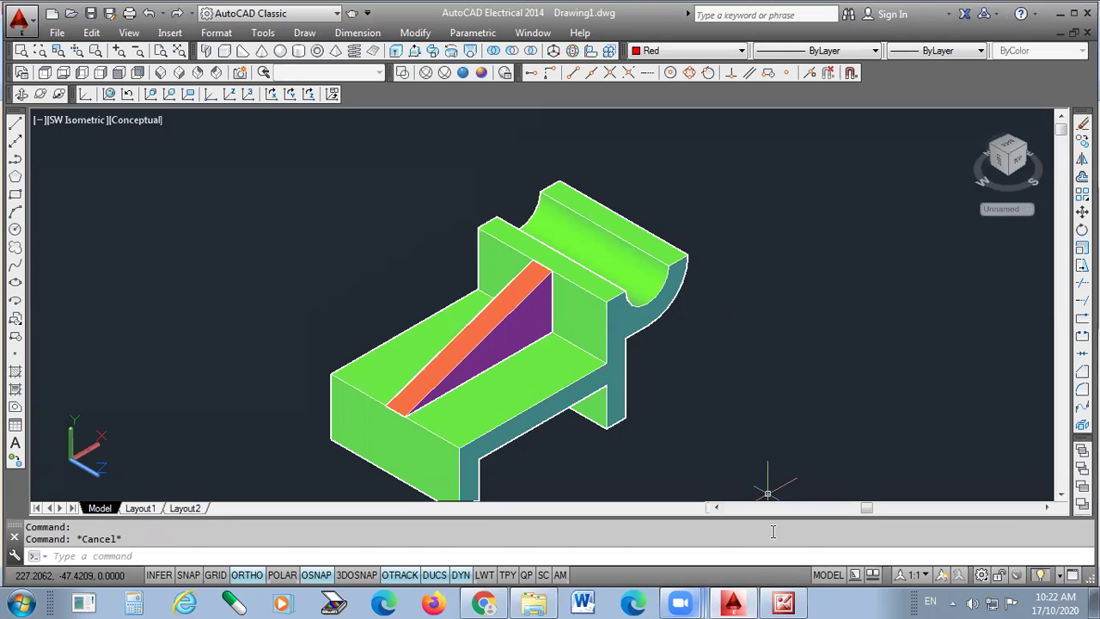
click(783, 602)
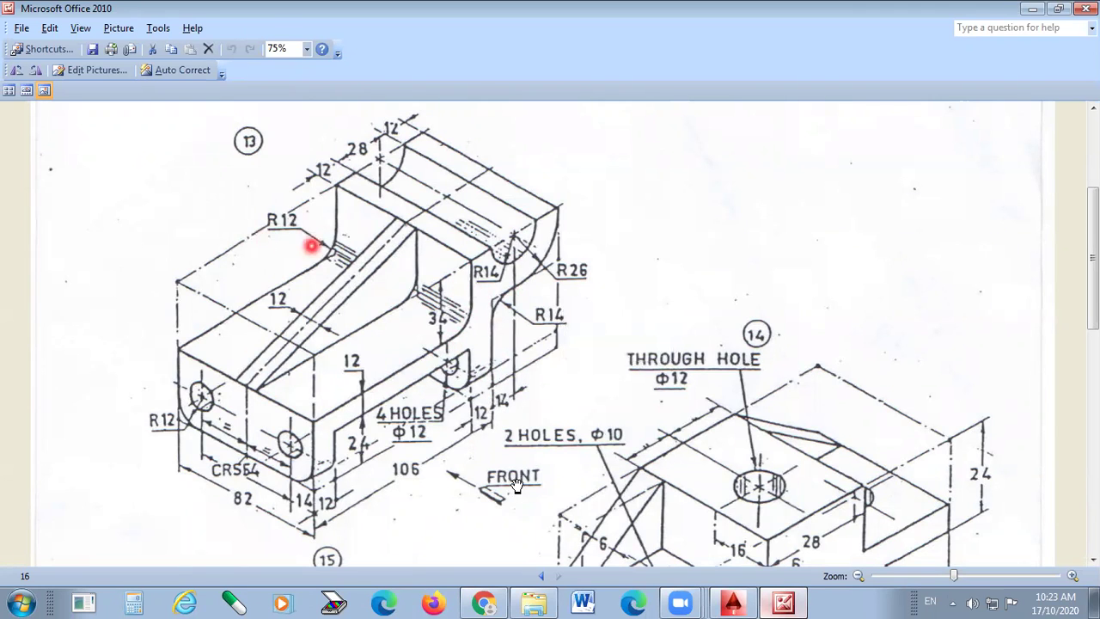
click(736, 599)
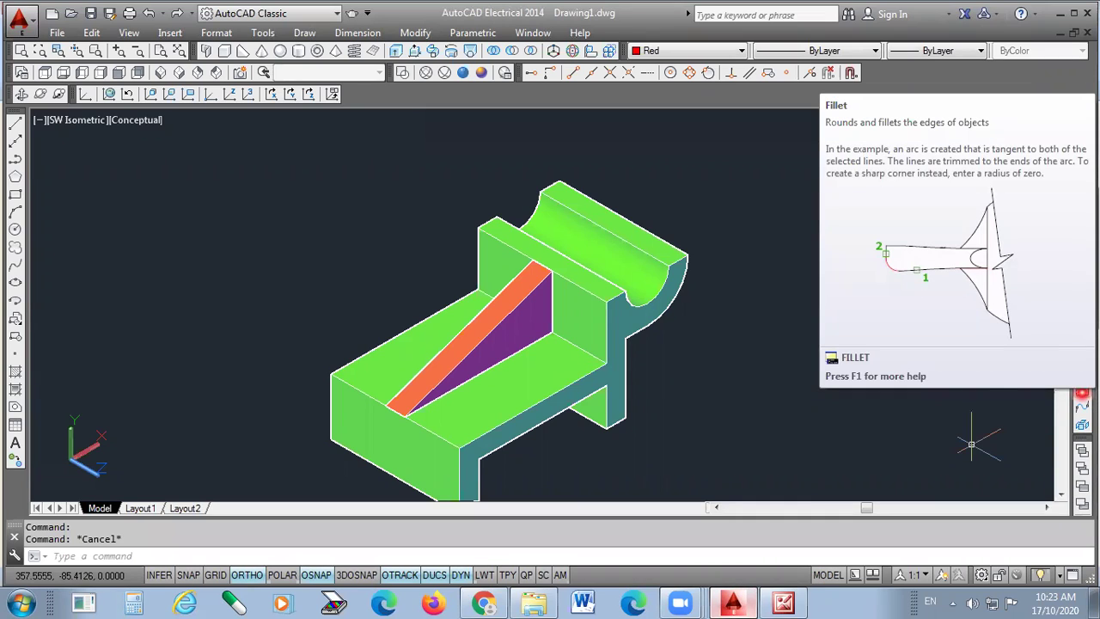
- Fillet the inside edge between the base's upper face and the upright wall with a radius of 12
scroll(552, 377, up, 5)
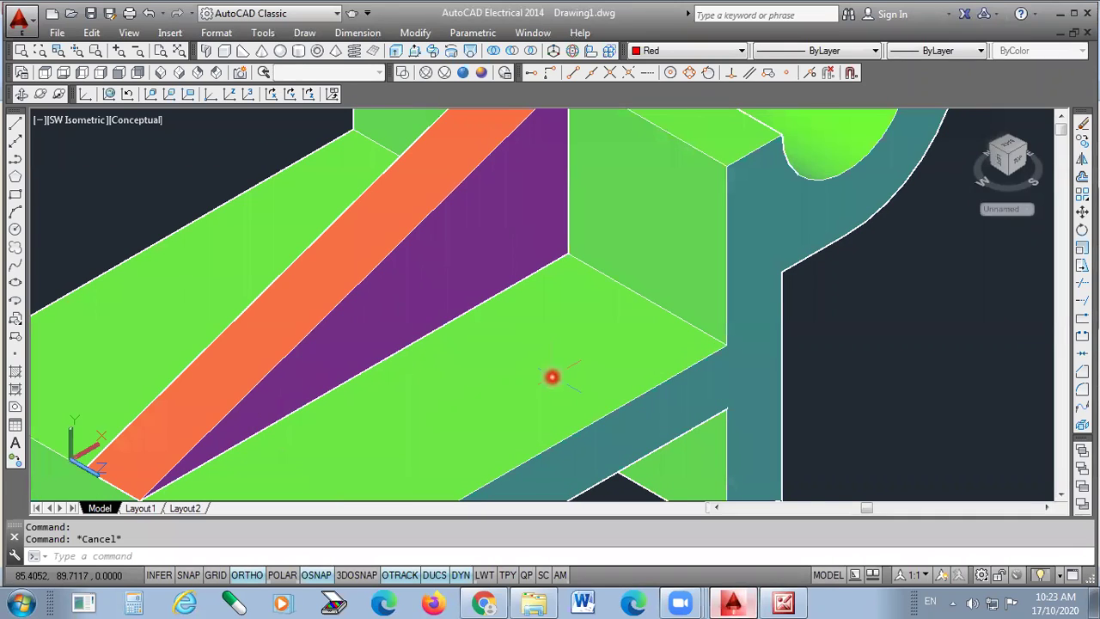
scroll(551, 344, up, 2)
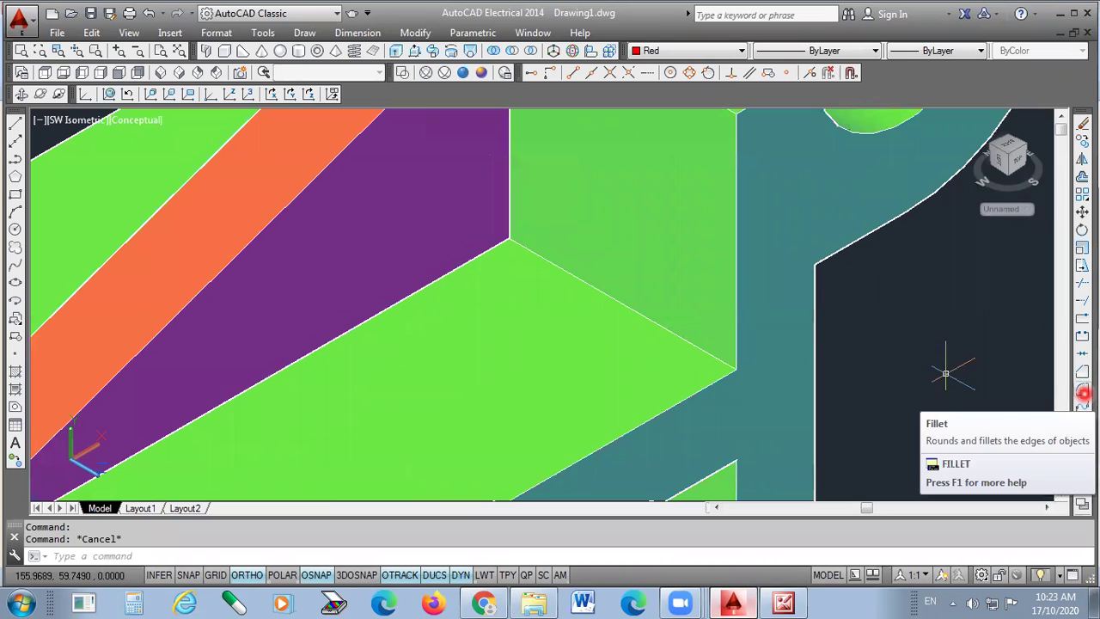
click(1081, 389)
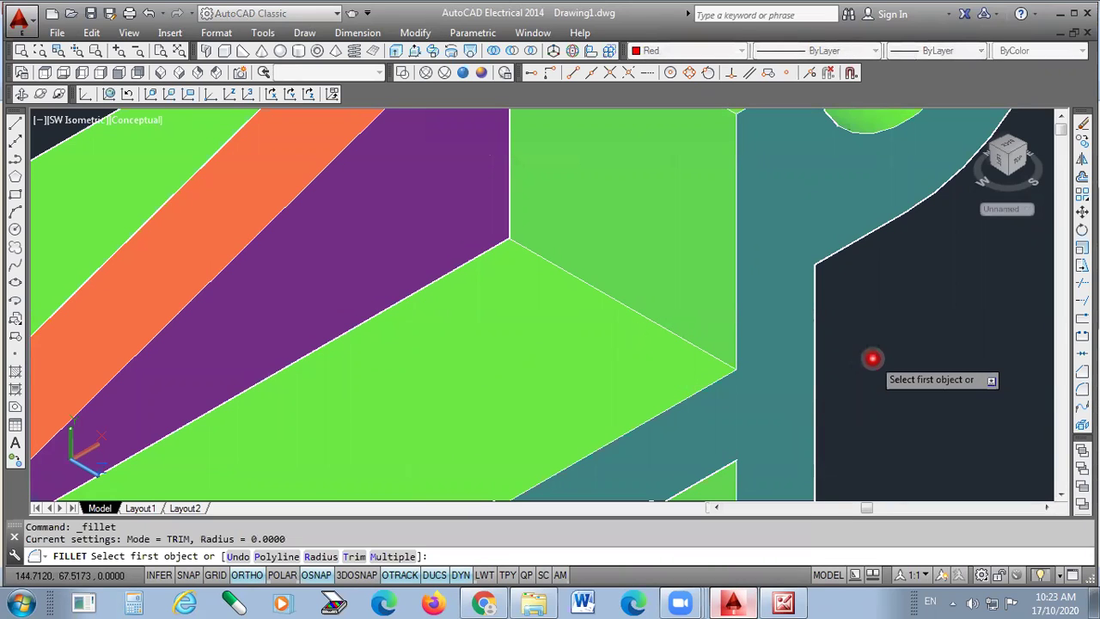
text(r)
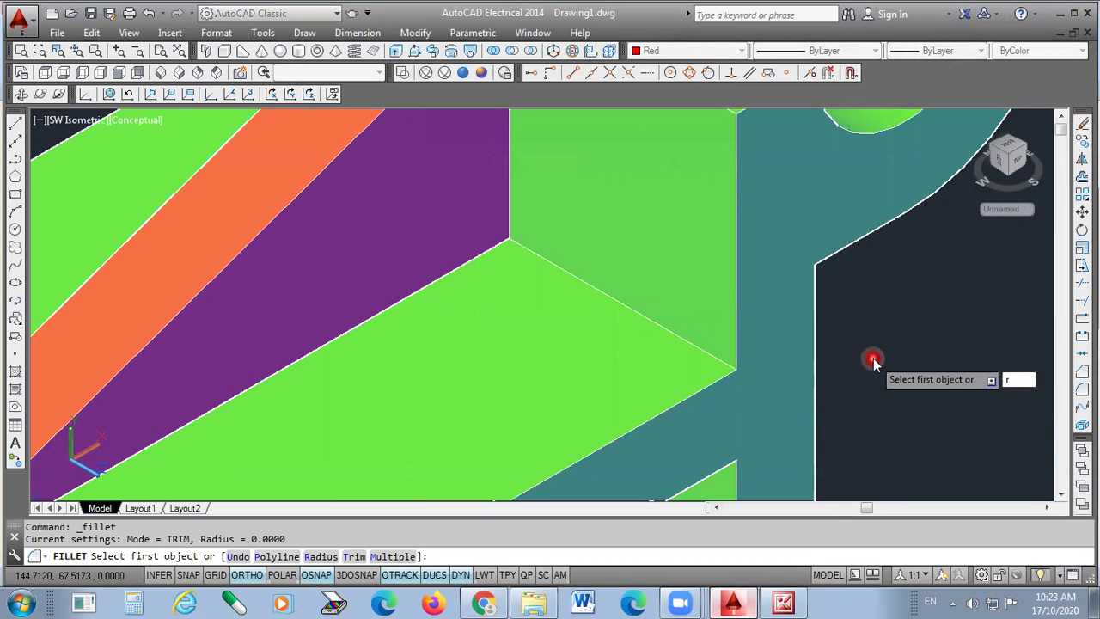
key(Return)
text(12)
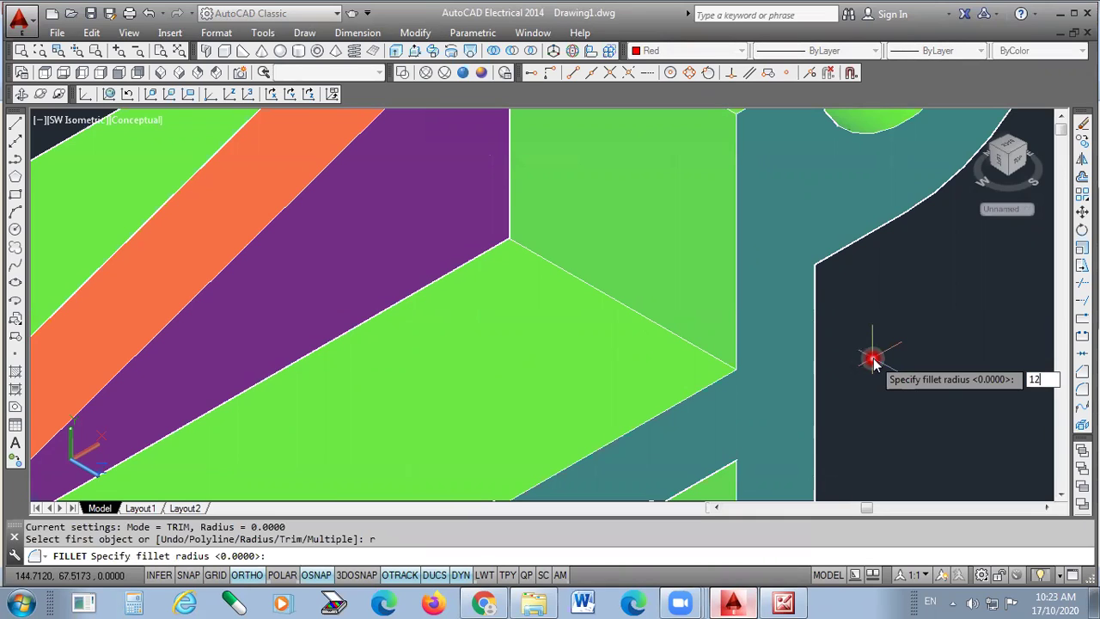
key(Return)
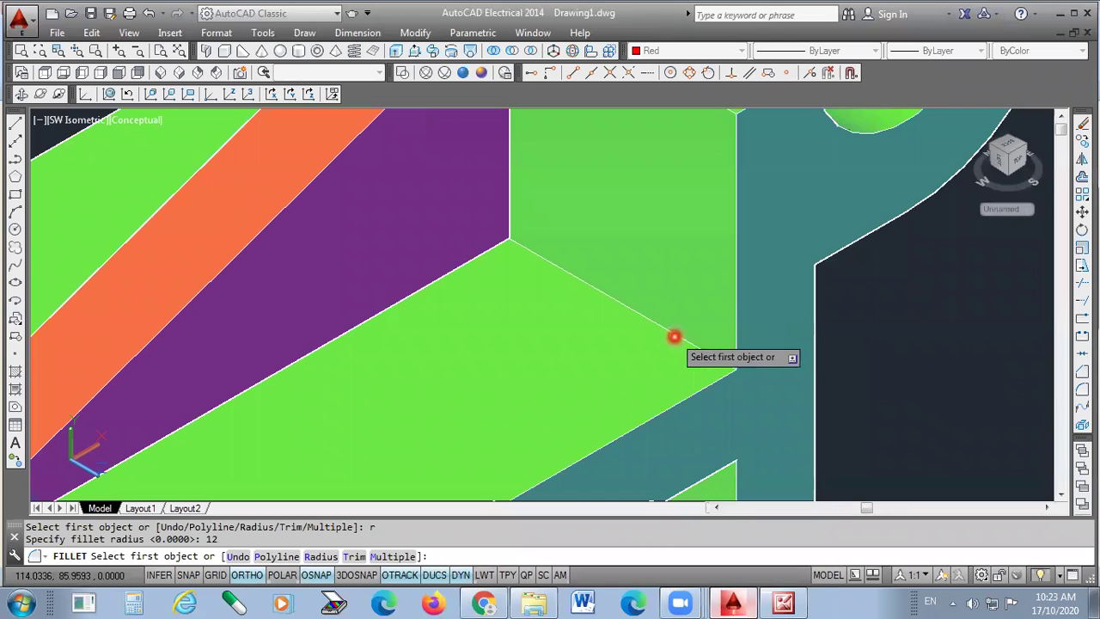
click(699, 348)
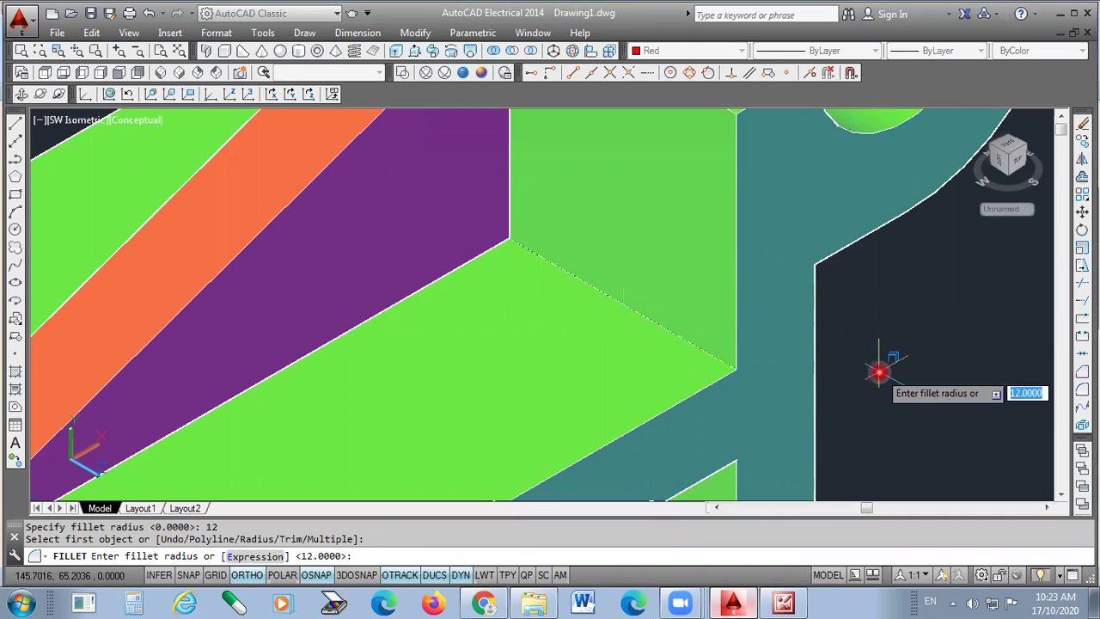
key(Return)
key(Return)
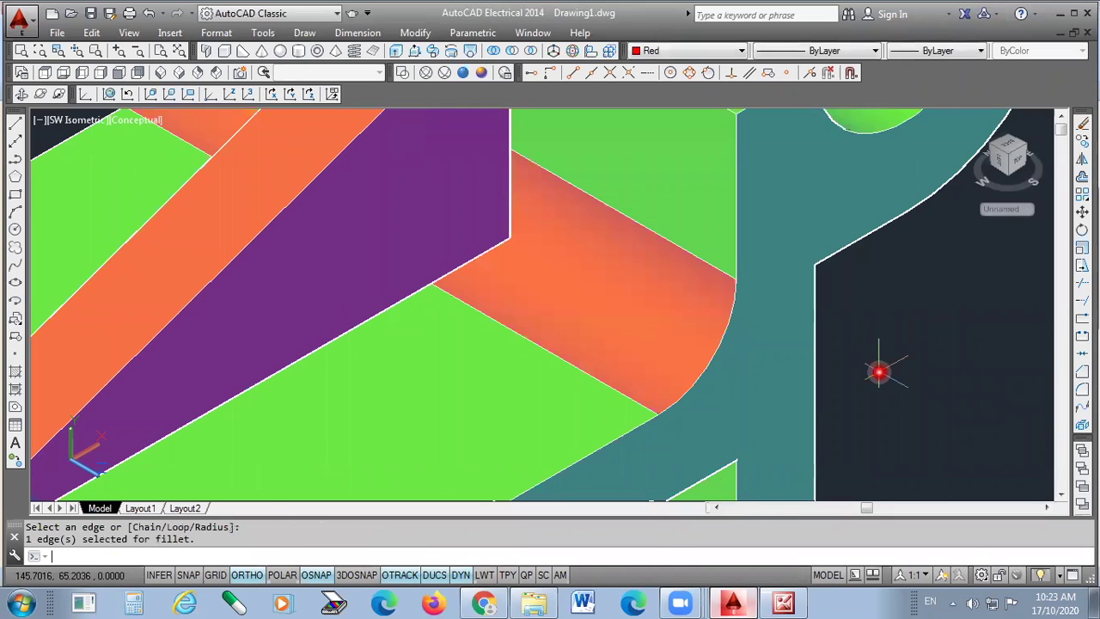
- Orbit the model freely to inspect the fillet on both sides of the rib, and check the solid by selecting it
scroll(838, 381, down, 2)
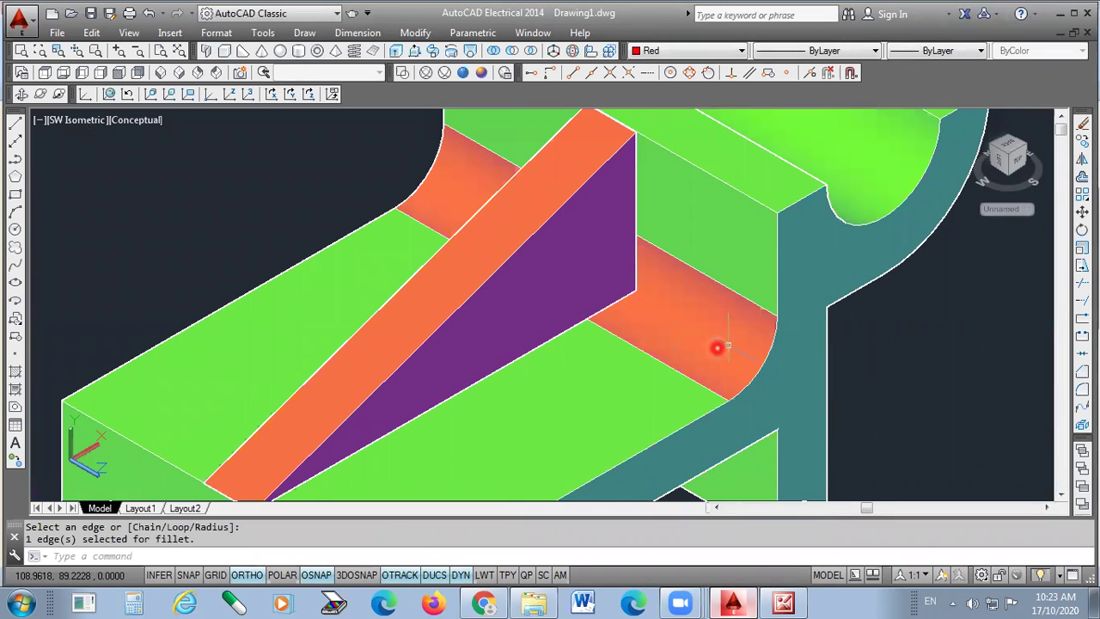
scroll(718, 347, down, 3)
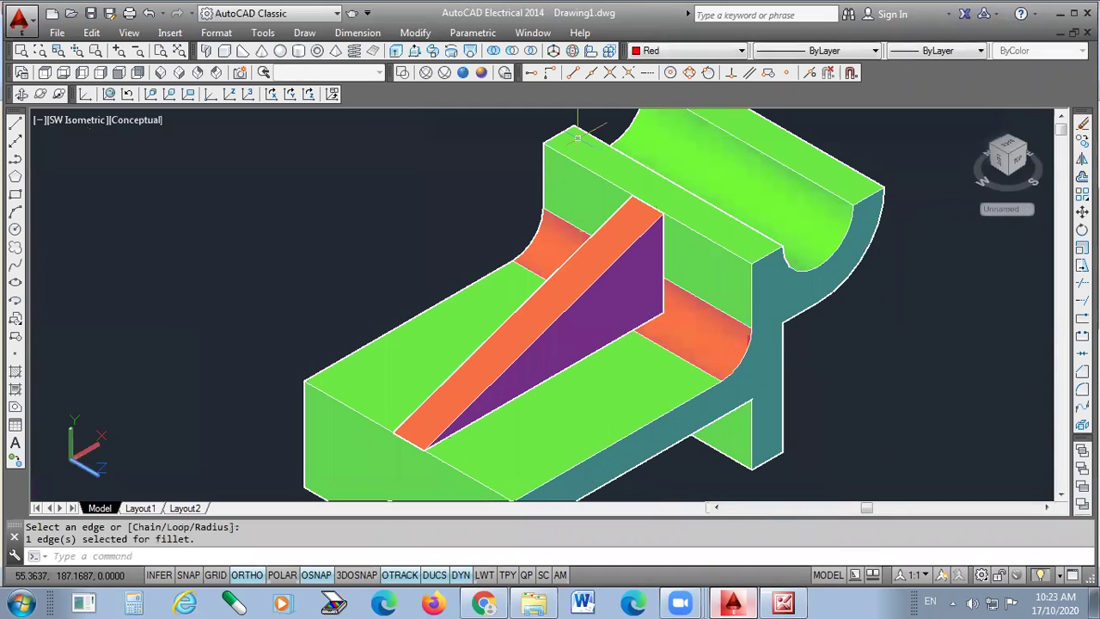
click(40, 97)
drag(613, 361, 553, 226)
right_click(868, 299)
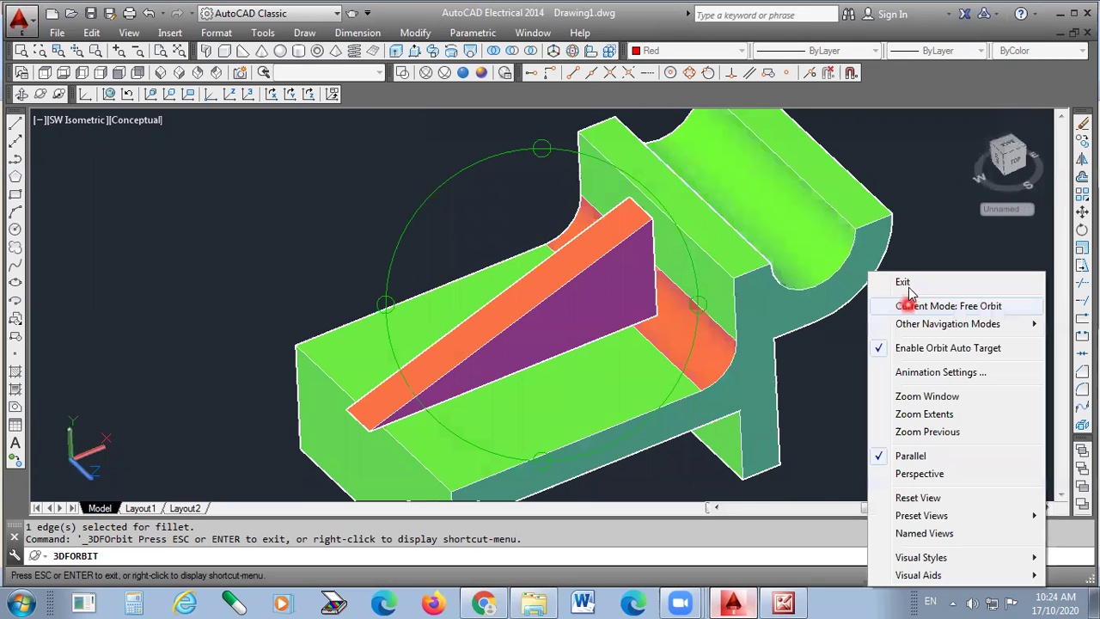
click(902, 283)
click(596, 258)
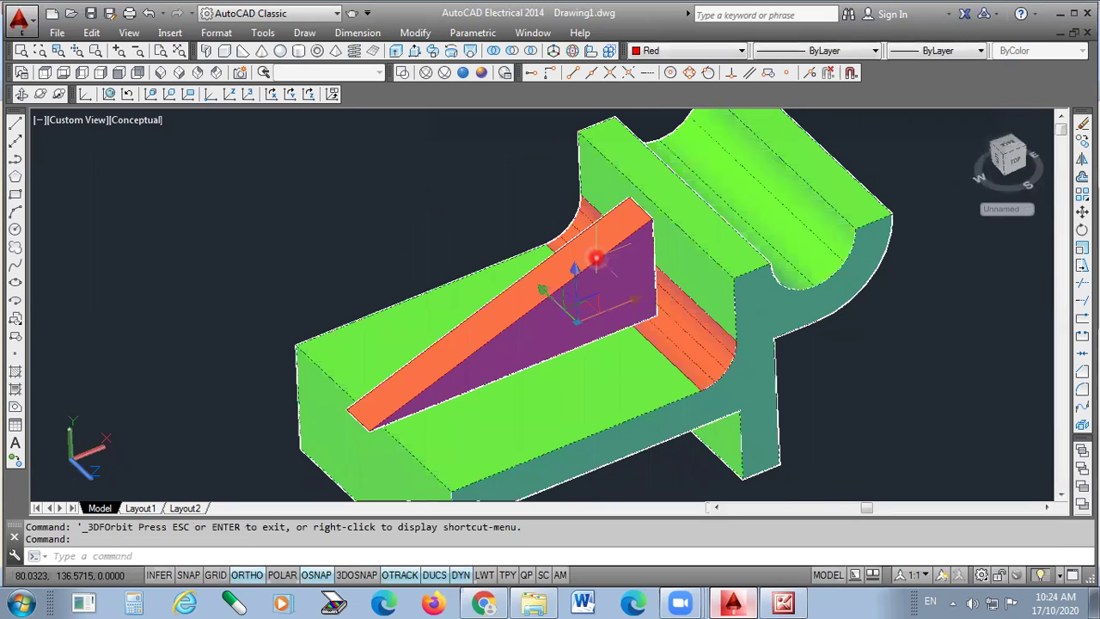
key(Escape)
- Undo the fillet, the union and the last move of the rib
key(ctrl+z)
key(ctrl+z)
key(ctrl+z)
key(ctrl+z)
key(ctrl+z)
key(ctrl+z)
key(ctrl+z)
key(ctrl+z)
key(ctrl+z)
key(ctrl+z)
key(ctrl+z)
key(ctrl+z)
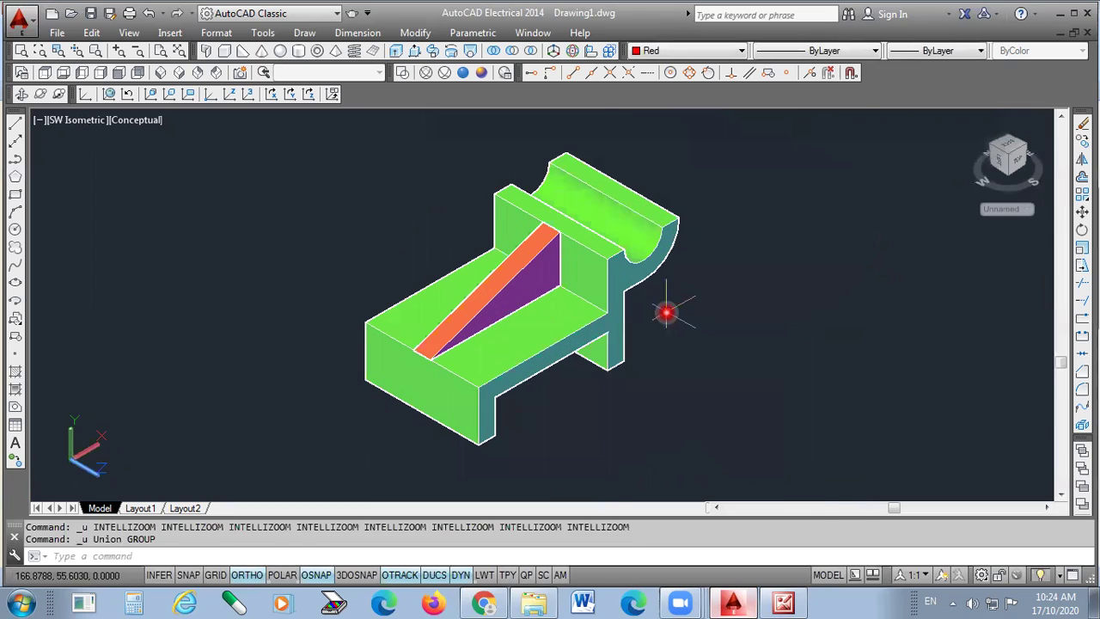
key(ctrl+z)
key(ctrl+z)
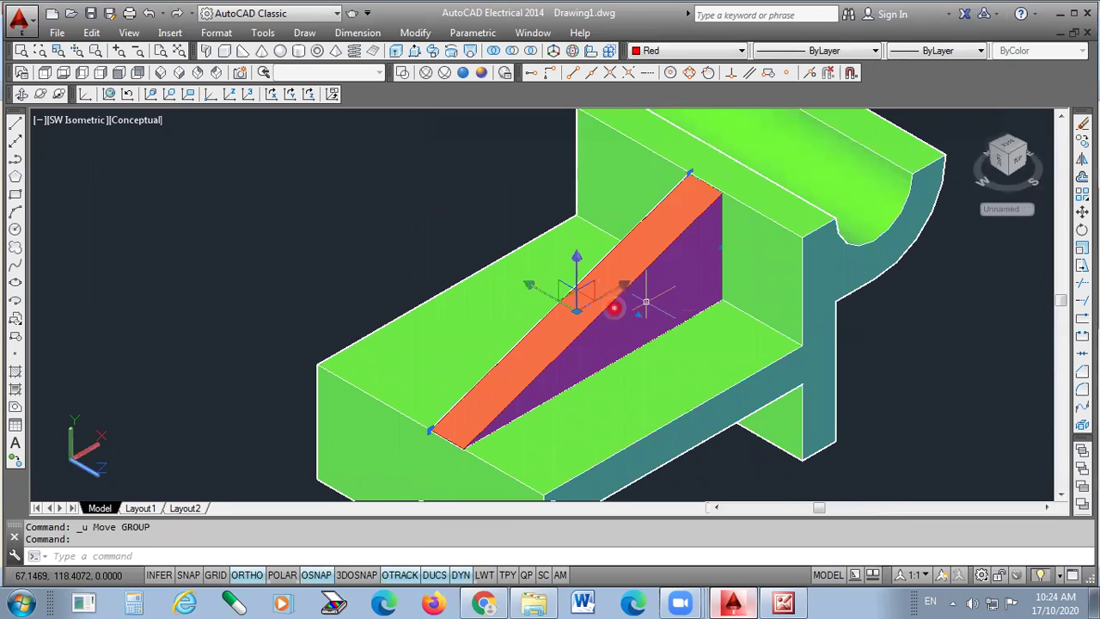
- Move the triangular rib off the bracket into the empty space beside it
click(1081, 211)
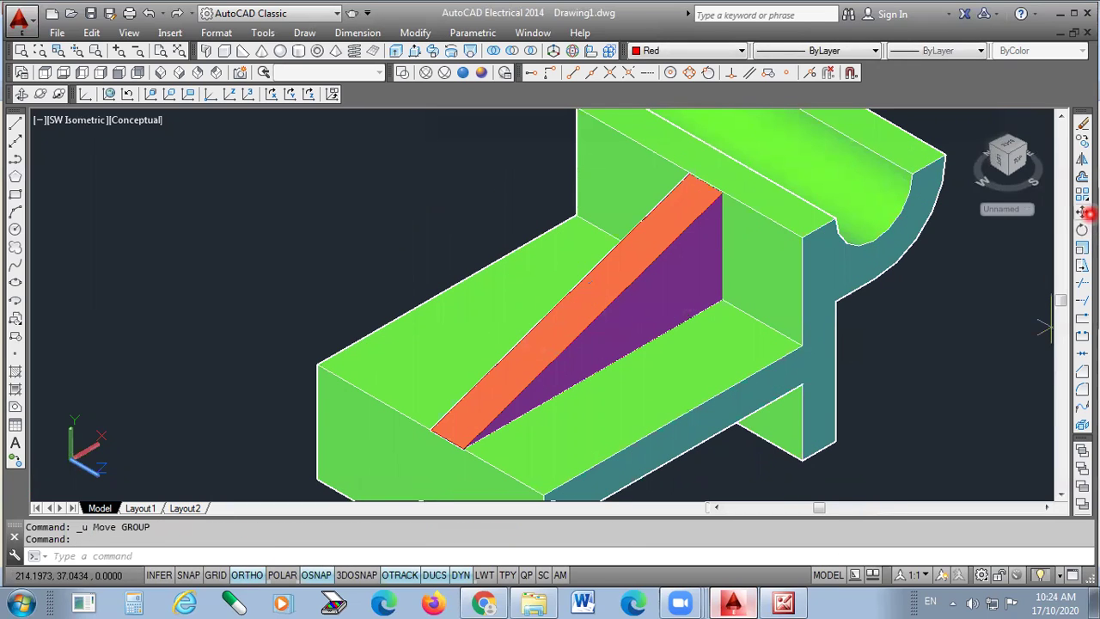
click(528, 385)
click(177, 341)
scroll(469, 411, down, 2)
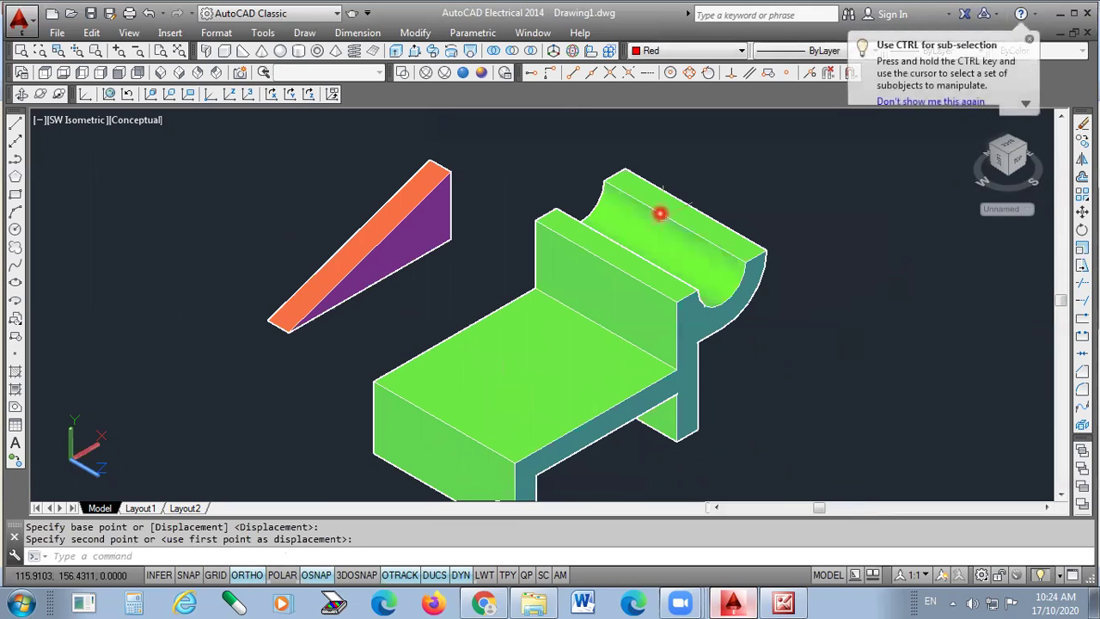
- Move the triangular rib from its lower front edge's midpoint to the midpoint of the base's upper front edge
click(122, 74)
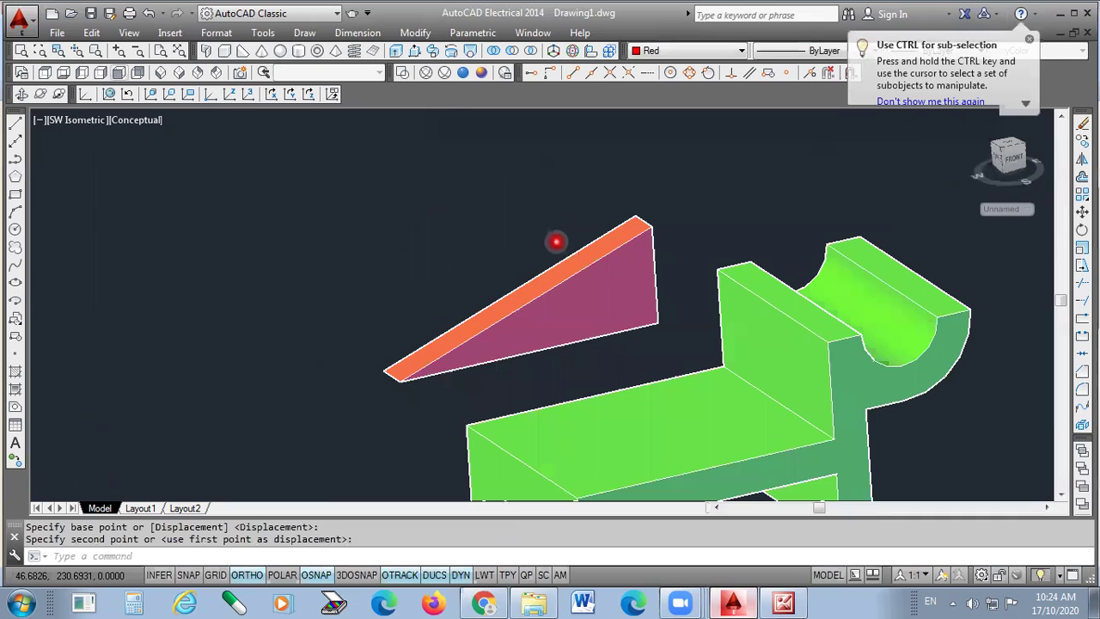
click(160, 74)
click(447, 284)
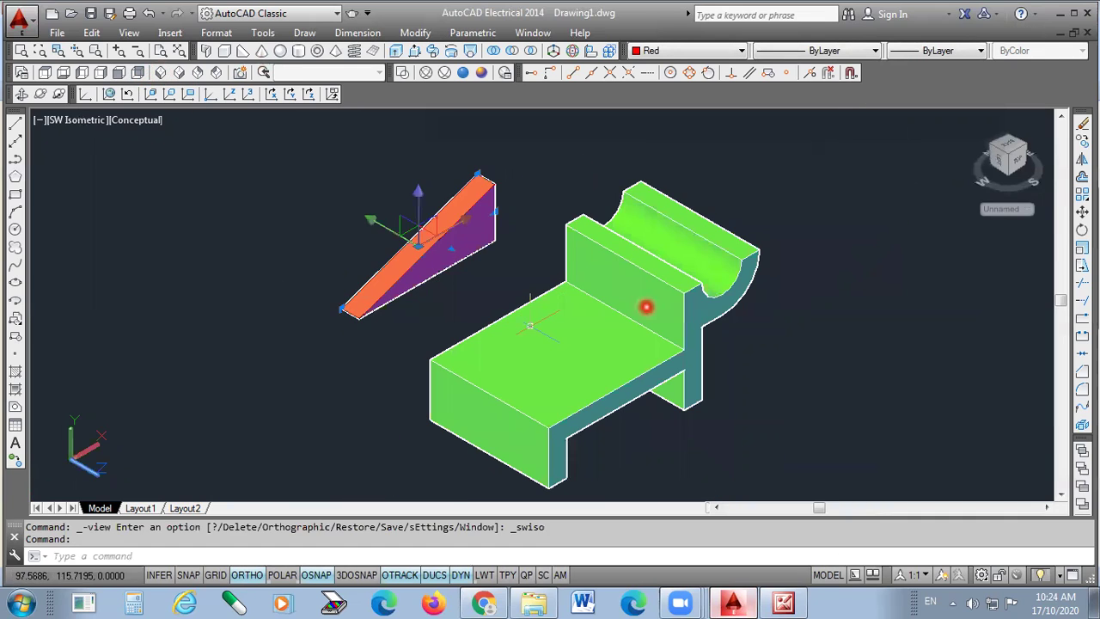
click(1082, 211)
scroll(340, 324, up, 3)
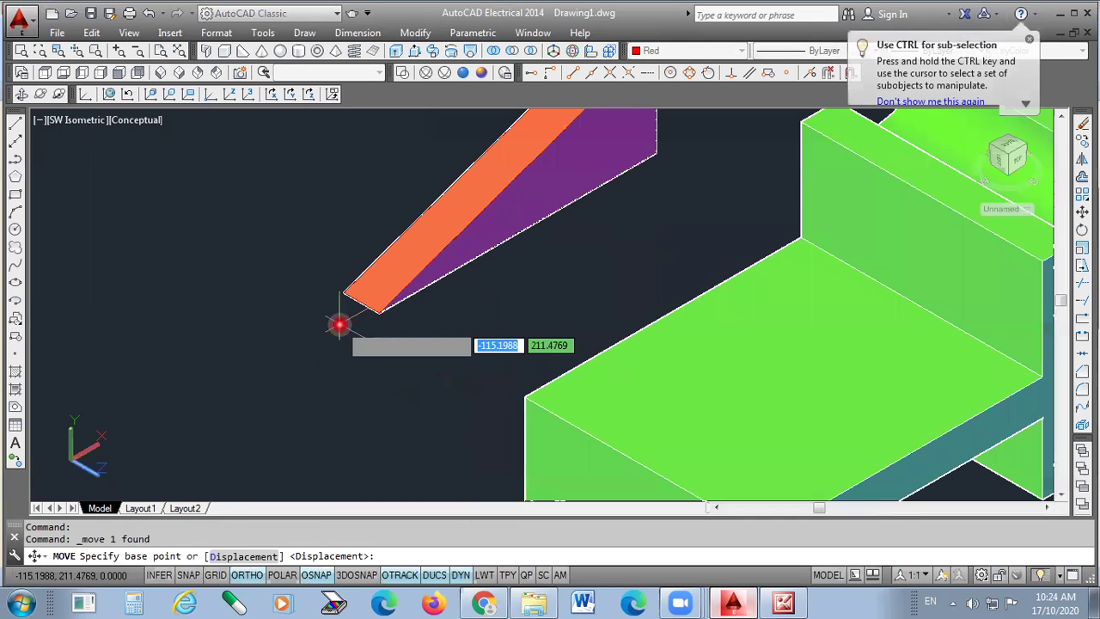
click(362, 304)
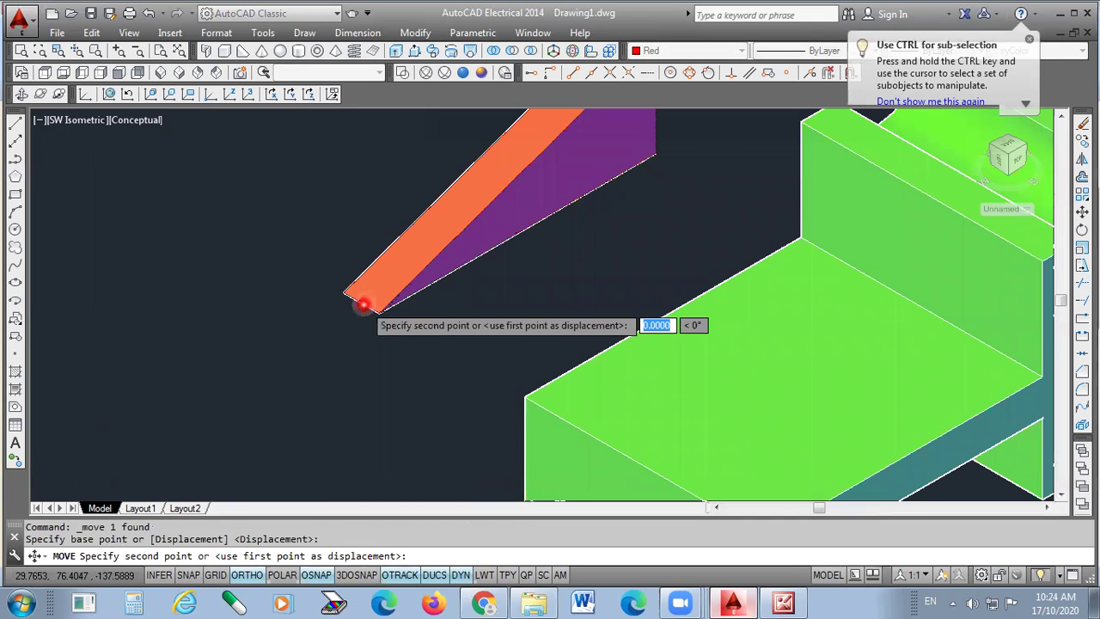
scroll(363, 305, down, 3)
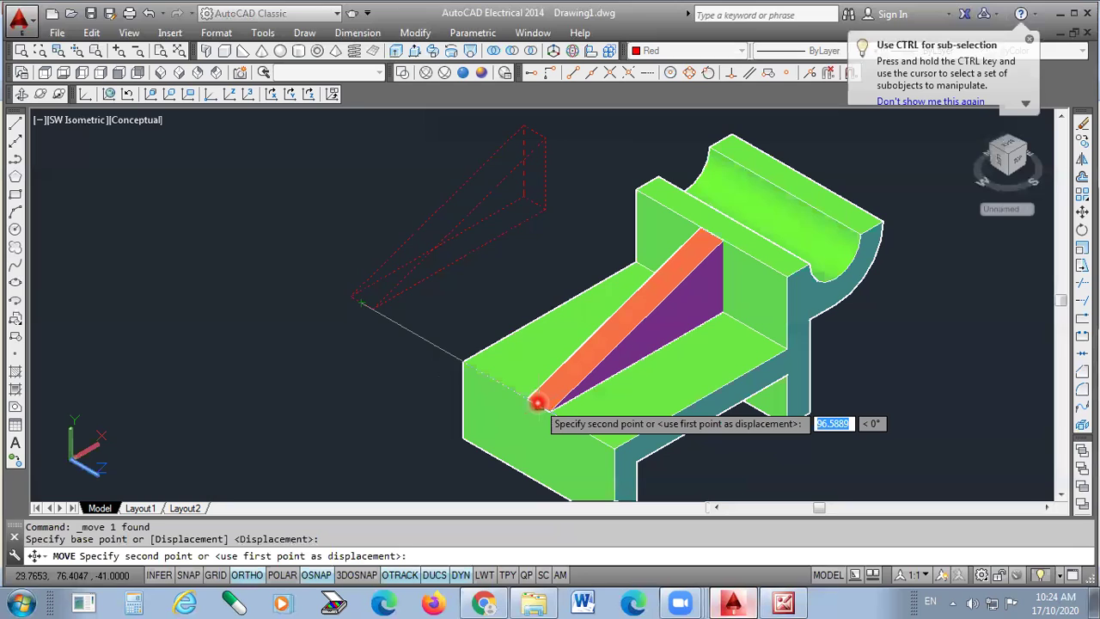
click(537, 401)
scroll(473, 314, down, 2)
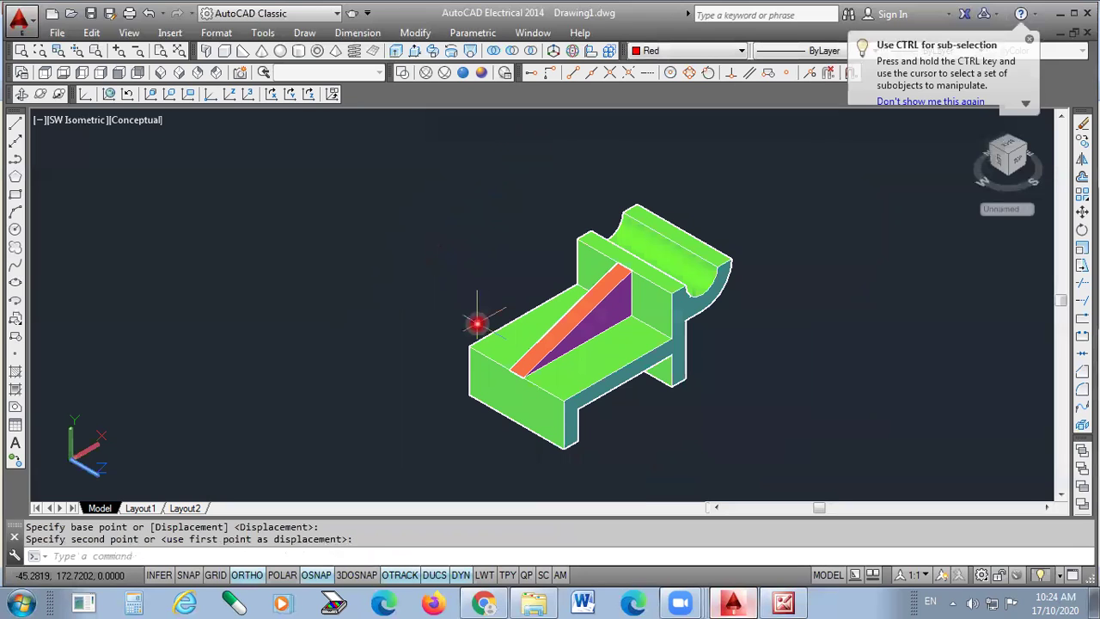
- Check the rib's placement in front view, and unite the rib and the bracket into one solid
click(120, 73)
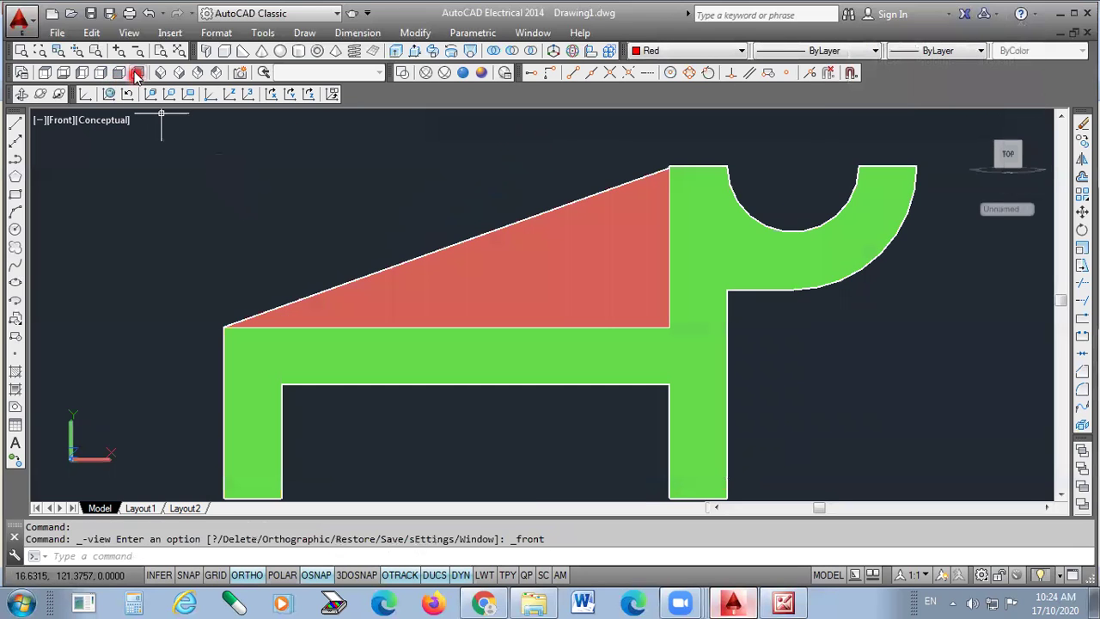
click(160, 73)
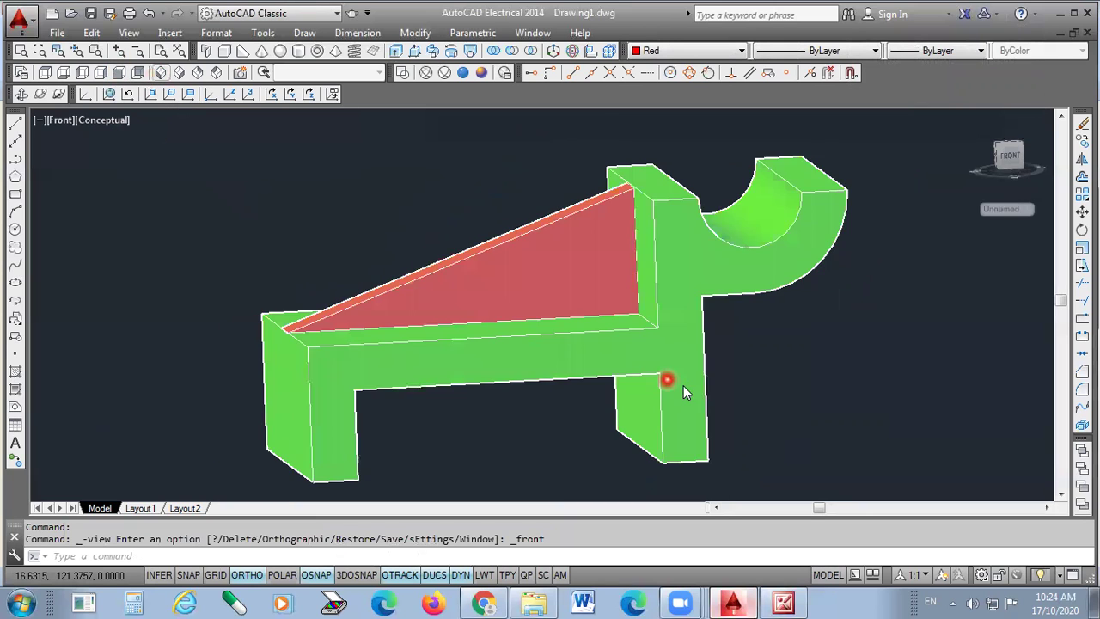
click(503, 73)
scroll(508, 326, down, 2)
click(717, 230)
click(432, 420)
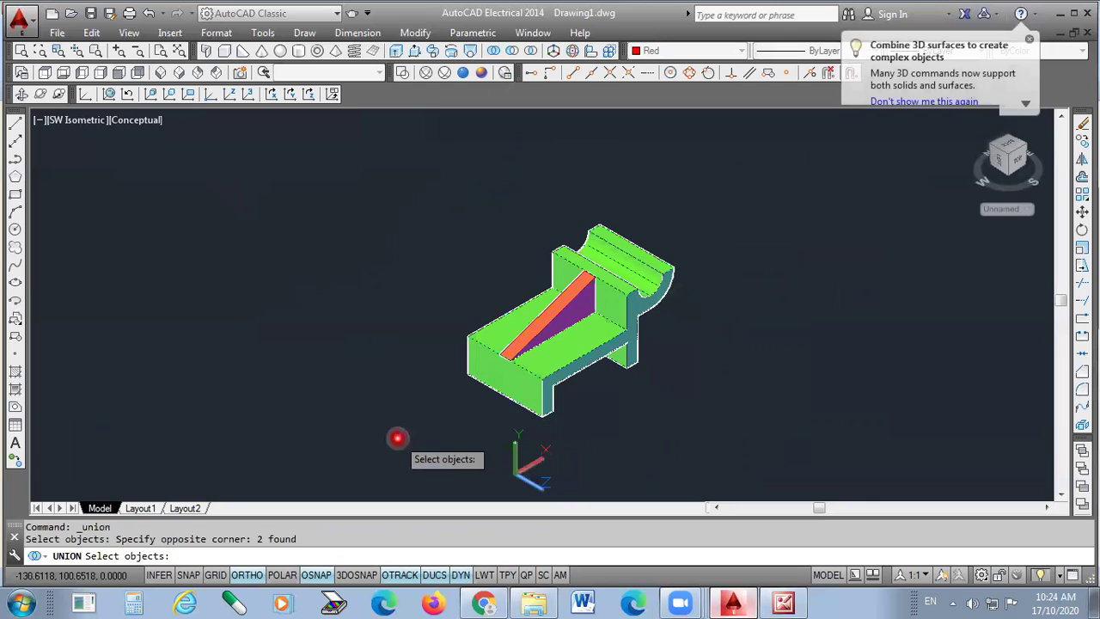
key(Return)
- Fillet the inside edge between base and upright wall on the near side of the rib with radius 12
scroll(582, 300, up, 3)
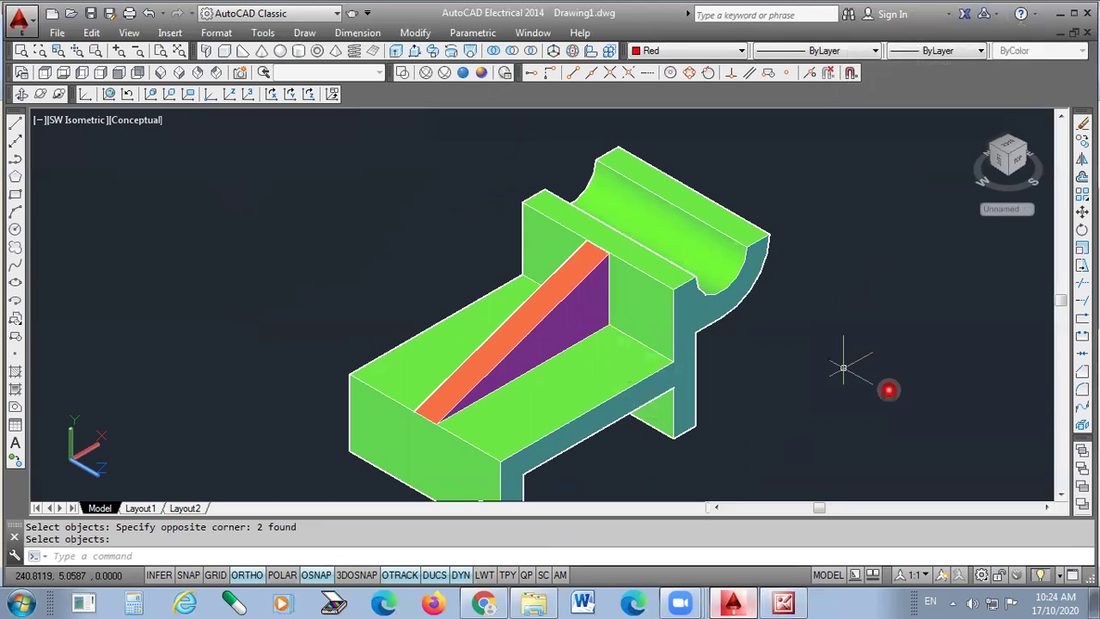
click(1082, 391)
text(r)
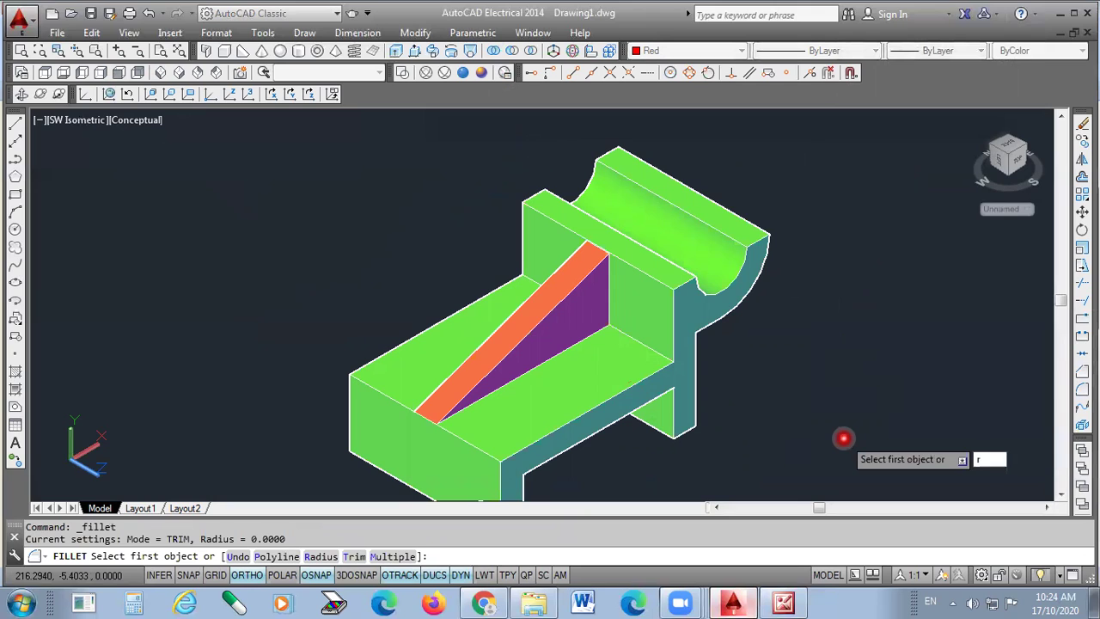
key(Return)
text(12)
key(Return)
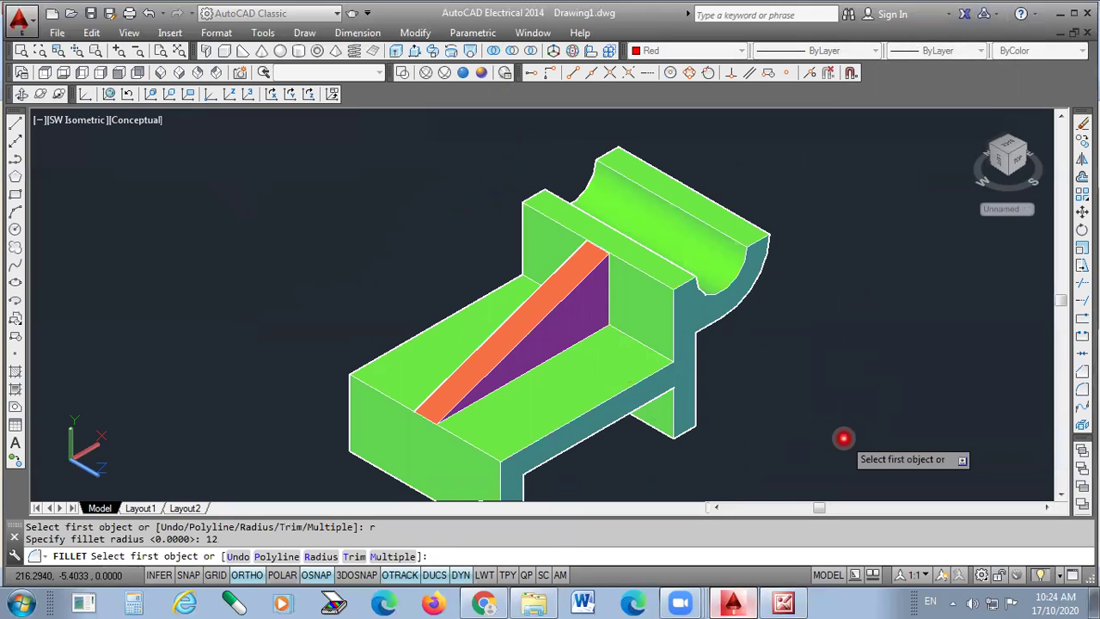
scroll(627, 331, up, 5)
click(654, 364)
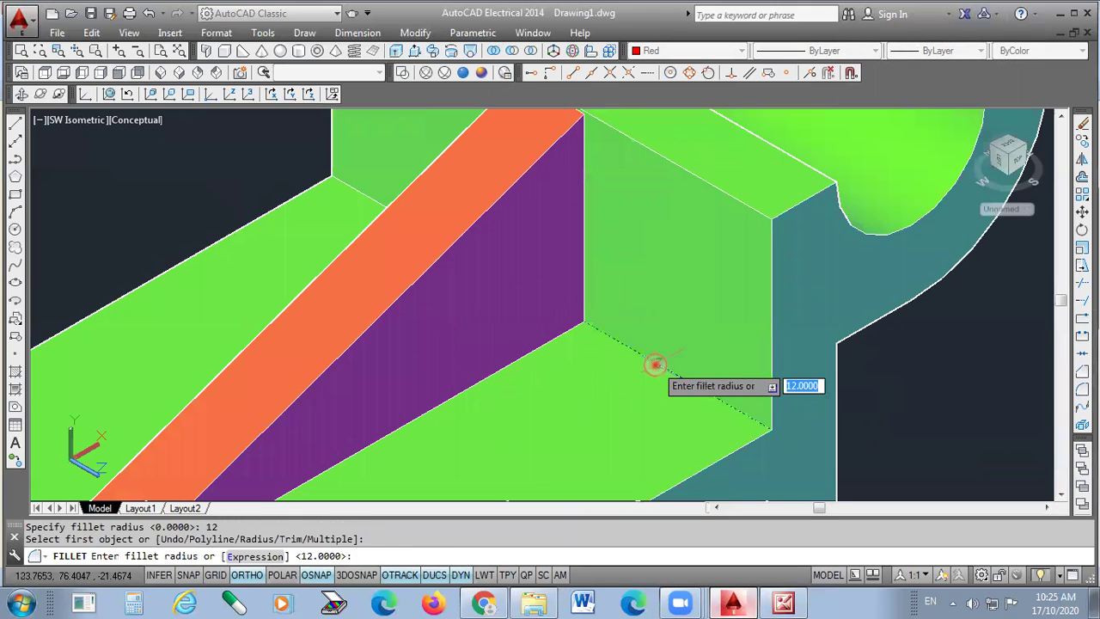
key(Return)
key(Return)
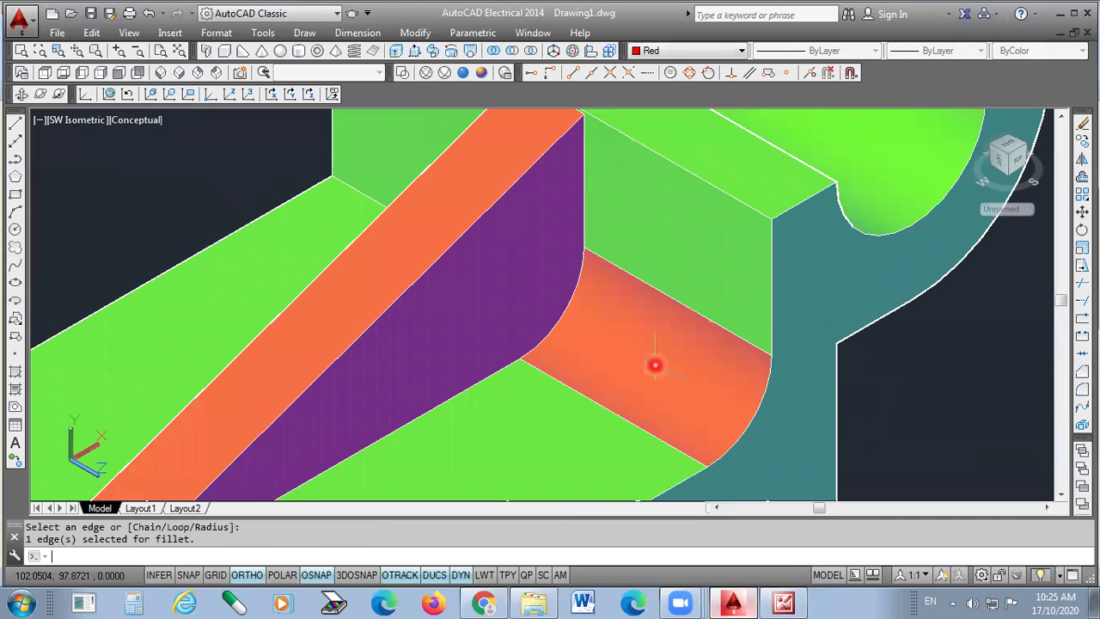
scroll(594, 362, down, 2)
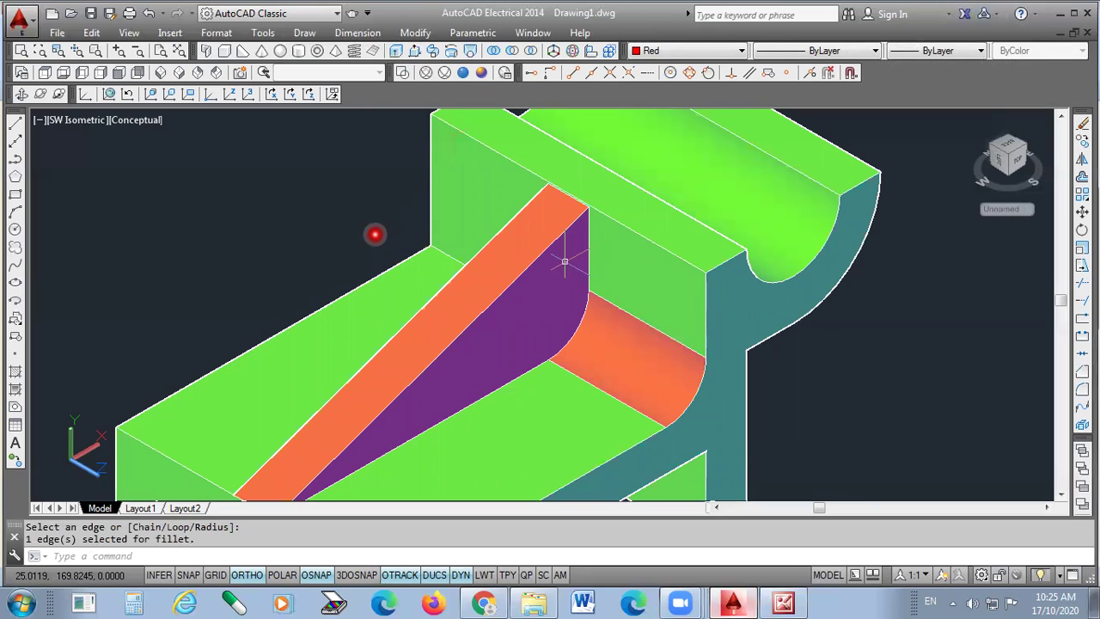
- Fillet the matching inside edge between base and upright wall on the far side of the rib with radius 12
click(43, 95)
drag(466, 332, 486, 346)
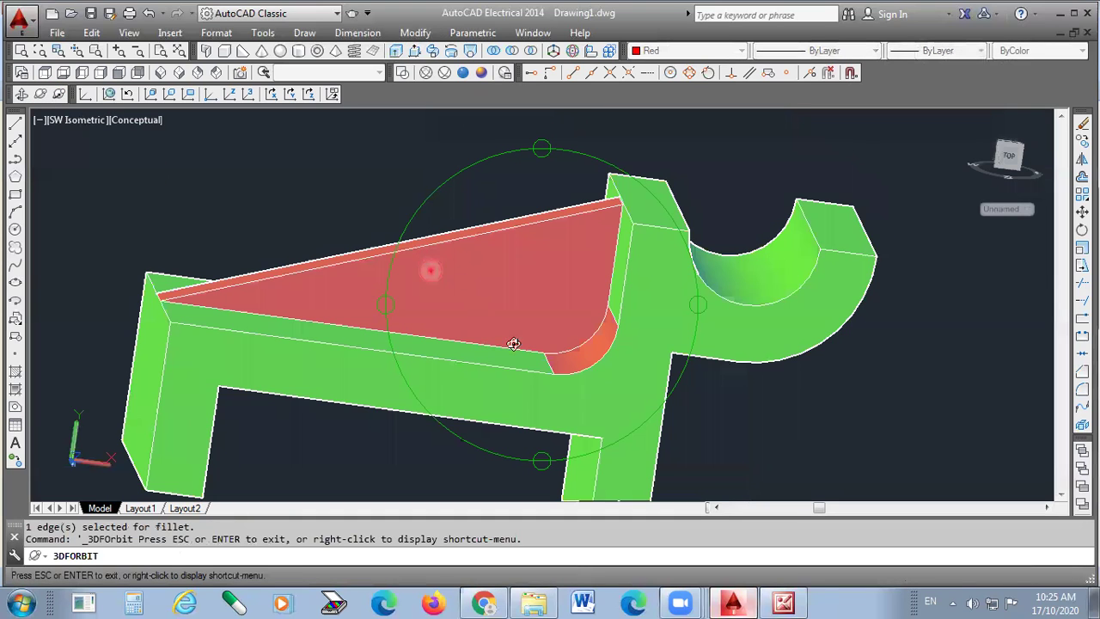
drag(513, 344, 682, 392)
mouse_move(621, 416)
mouse_down()
mouse_move(501, 410)
mouse_move(607, 393)
mouse_move(422, 430)
mouse_move(476, 438)
mouse_up()
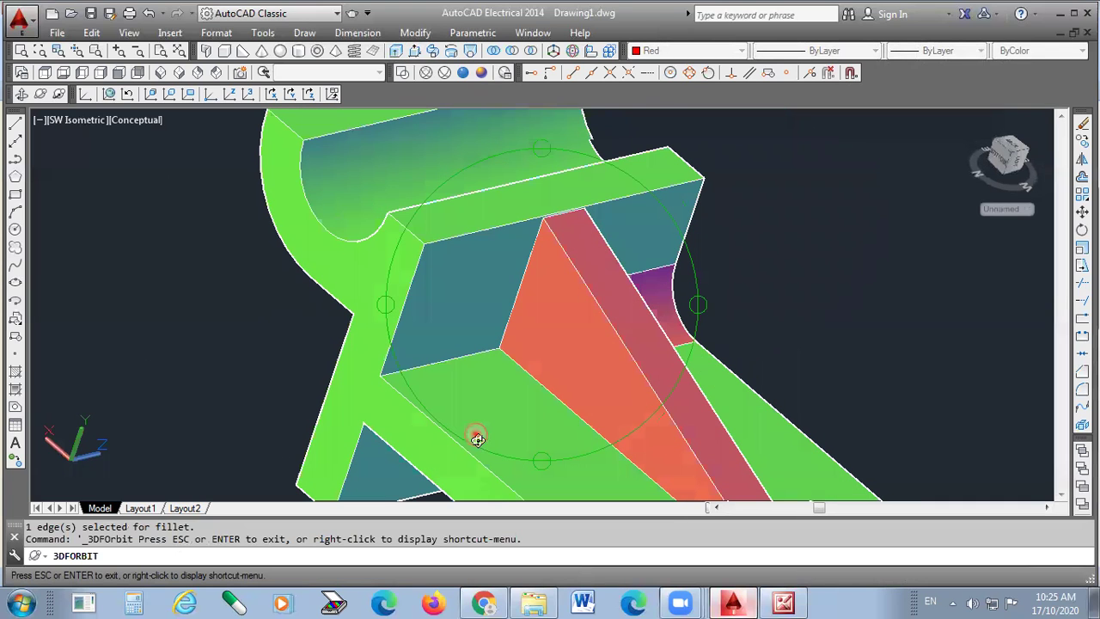
right_click(811, 280)
click(808, 282)
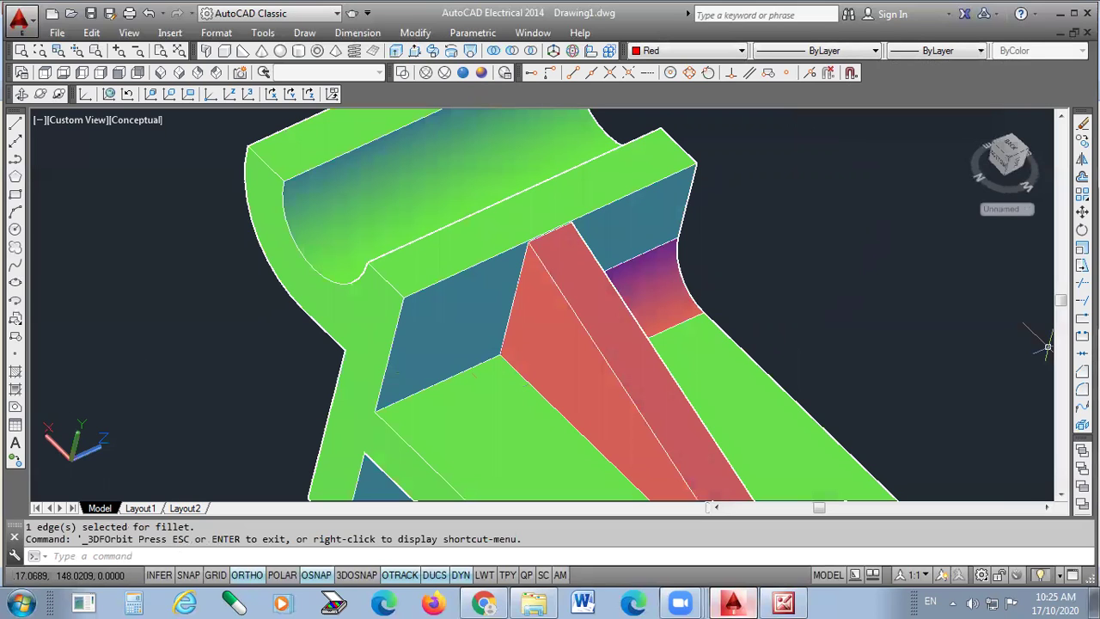
right_click(856, 268)
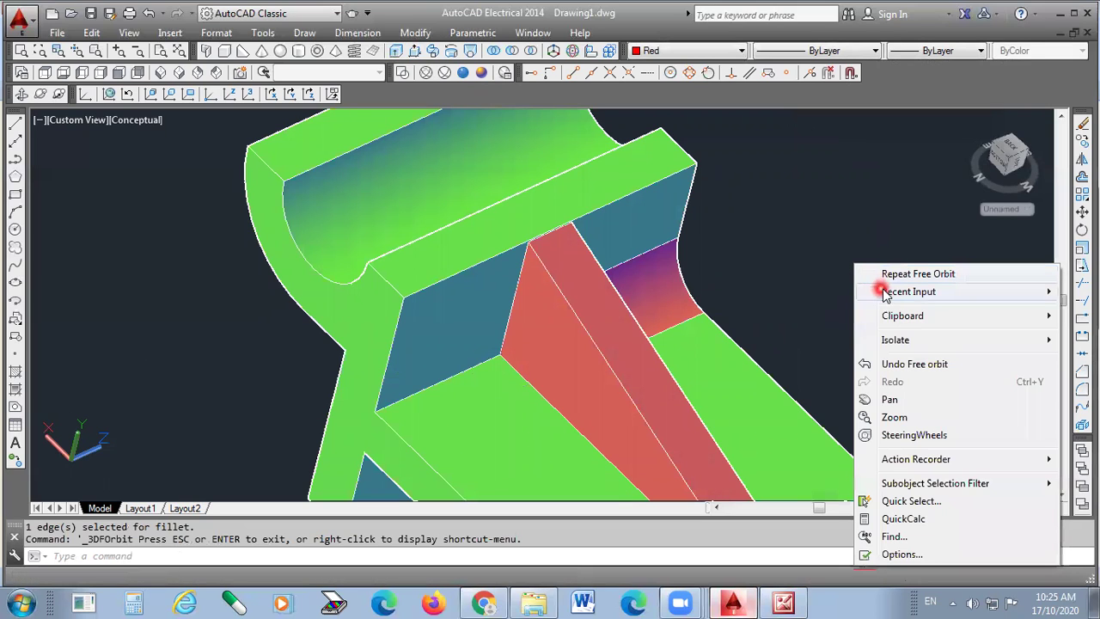
mouse_move(924, 299)
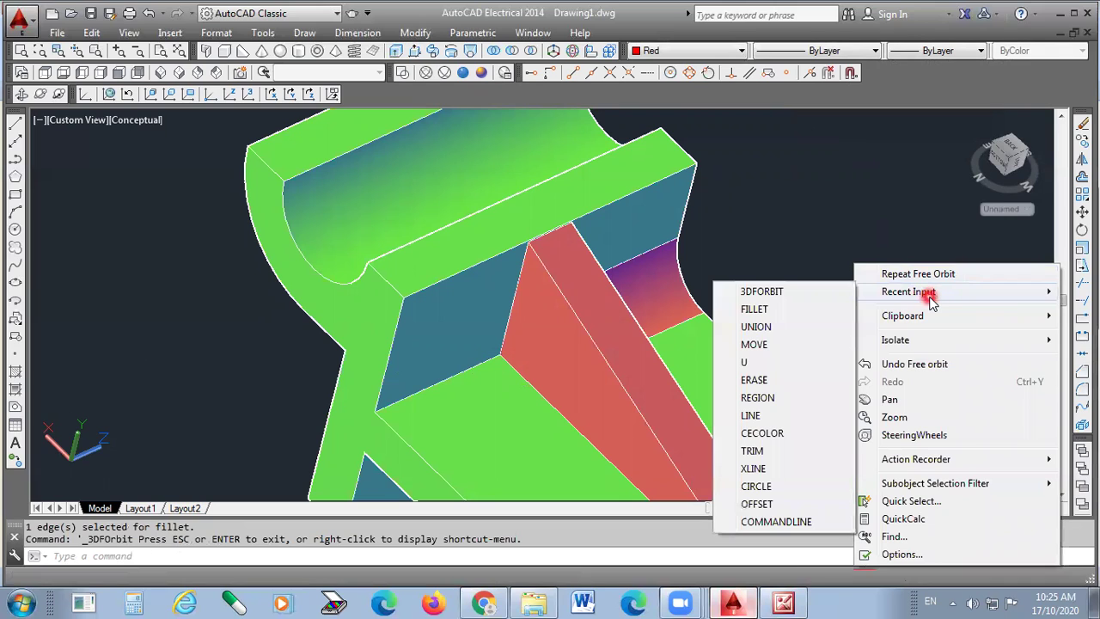
click(756, 311)
text(r)
key(Return)
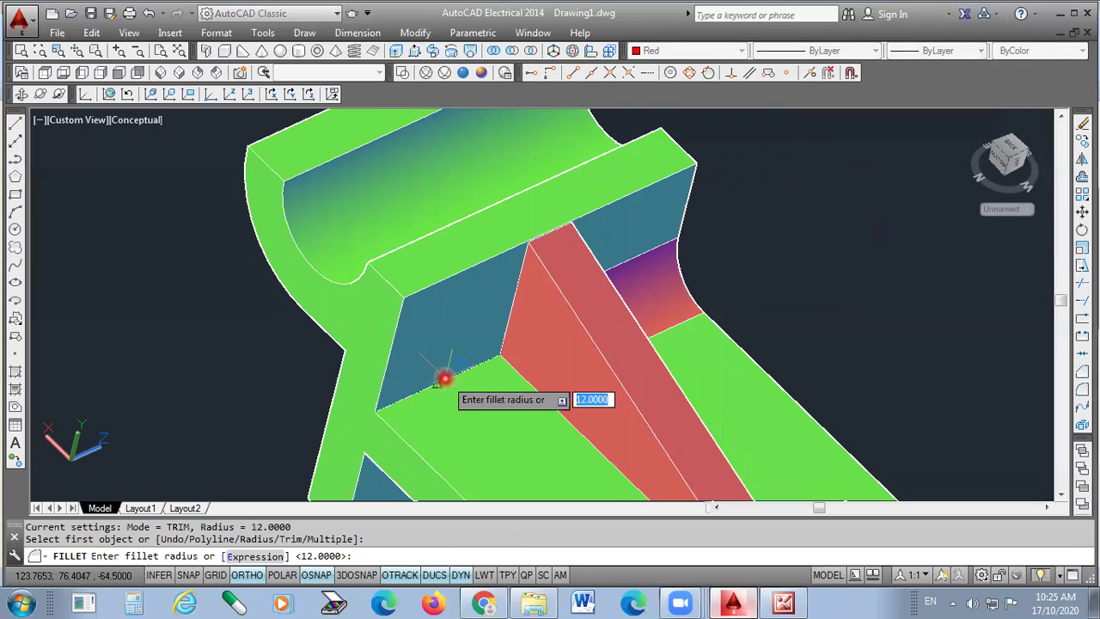
key(Return)
click(443, 378)
key(Return)
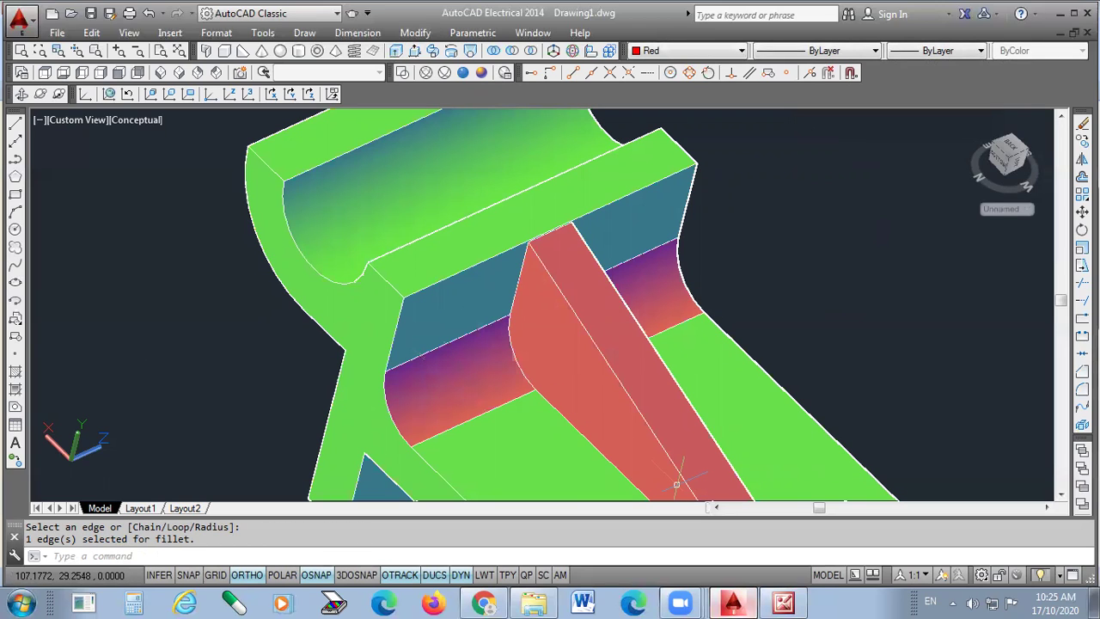
- Orbit from the southwest isometric view to examine the edge beneath the curved arm where it meets the upright's back
click(248, 94)
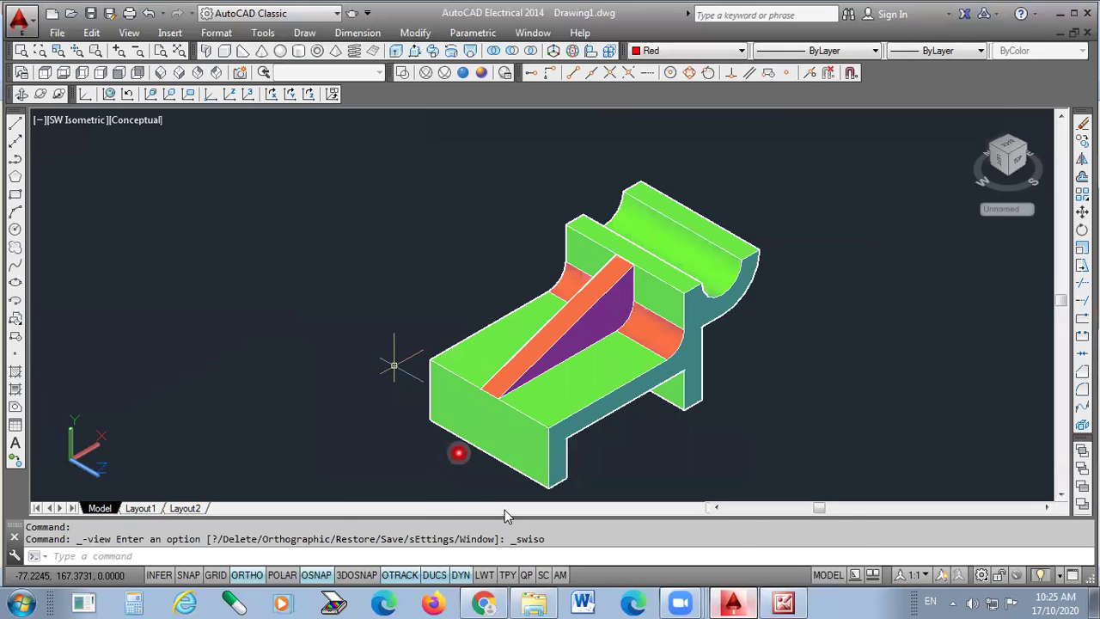
click(782, 603)
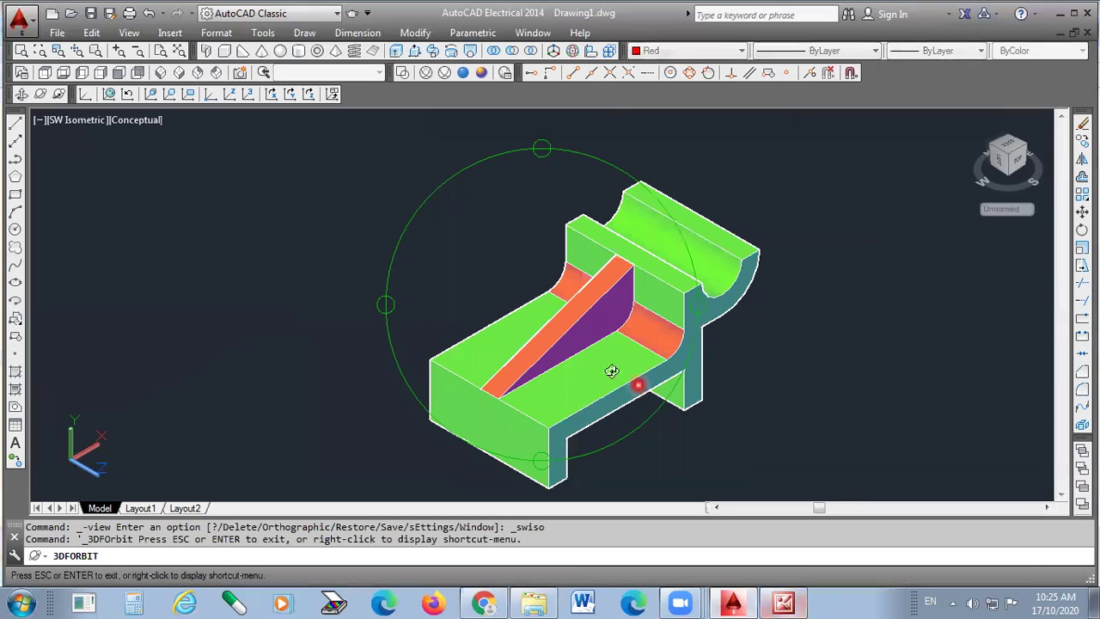
drag(636, 385, 605, 288)
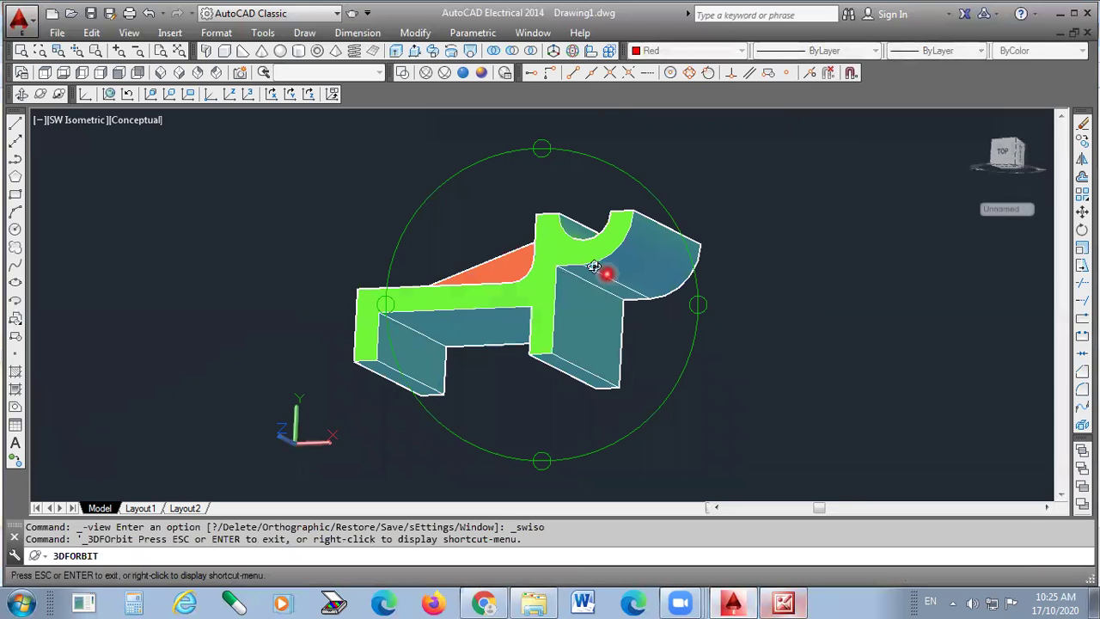
scroll(595, 263, up, 4)
scroll(592, 251, up, 3)
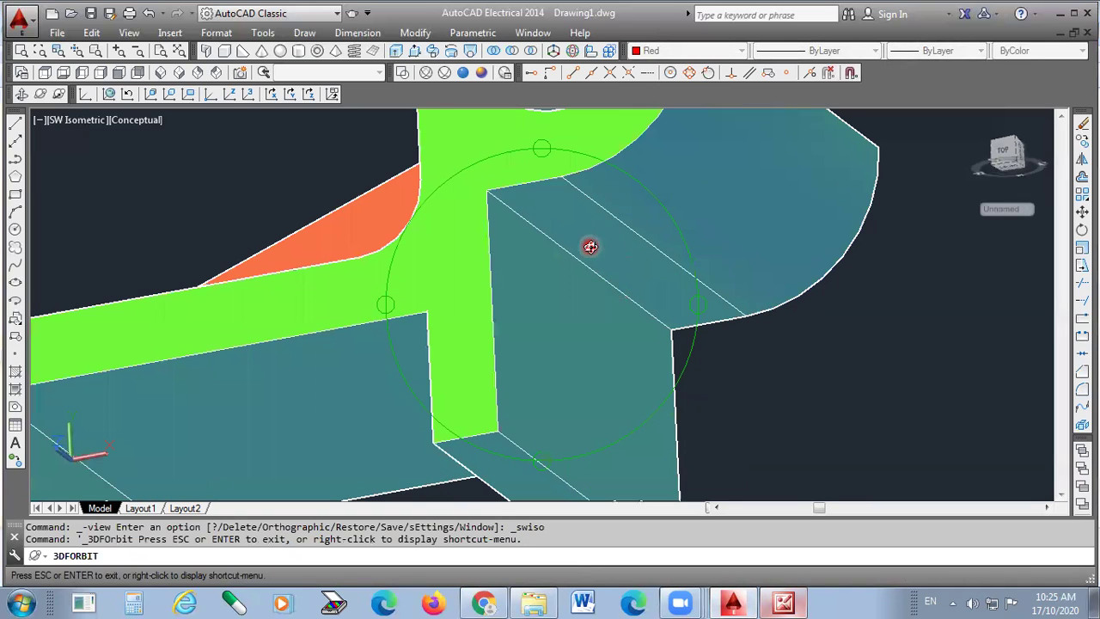
right_click(852, 270)
click(853, 277)
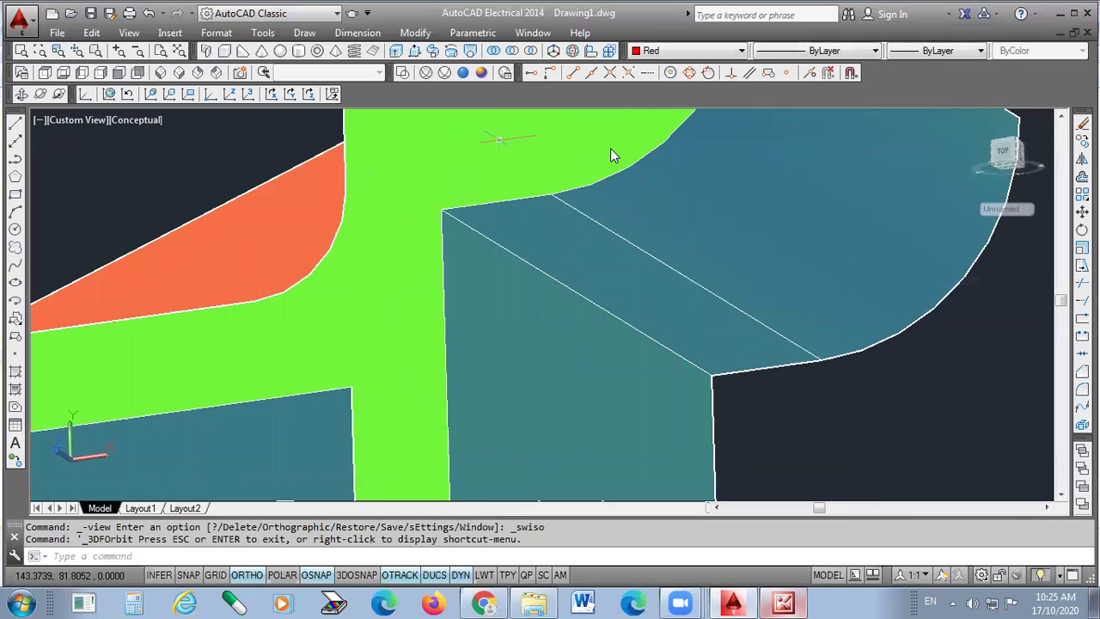
mouse_move(445, 211)
mouse_down()
mouse_move(653, 326)
mouse_move(789, 421)
mouse_up()
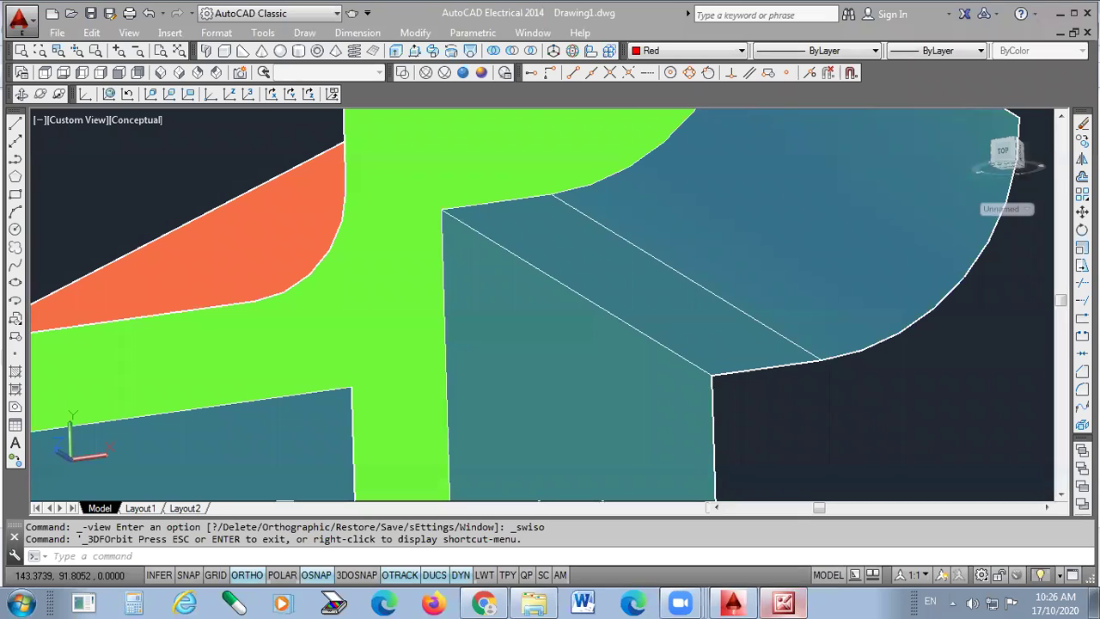
right_click(918, 421)
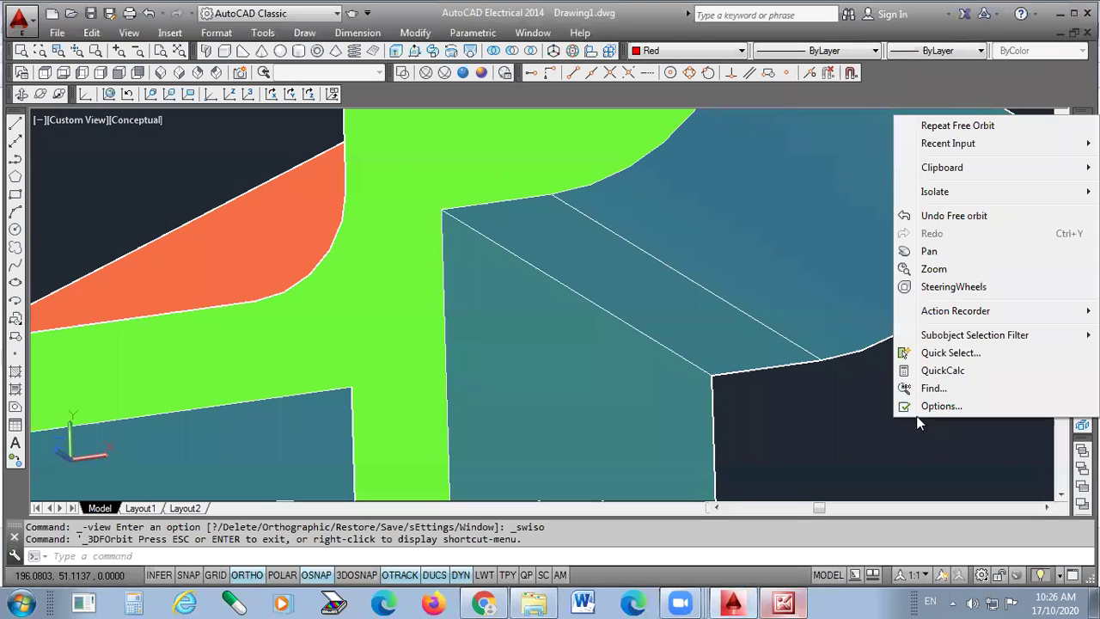
click(778, 460)
key(Escape)
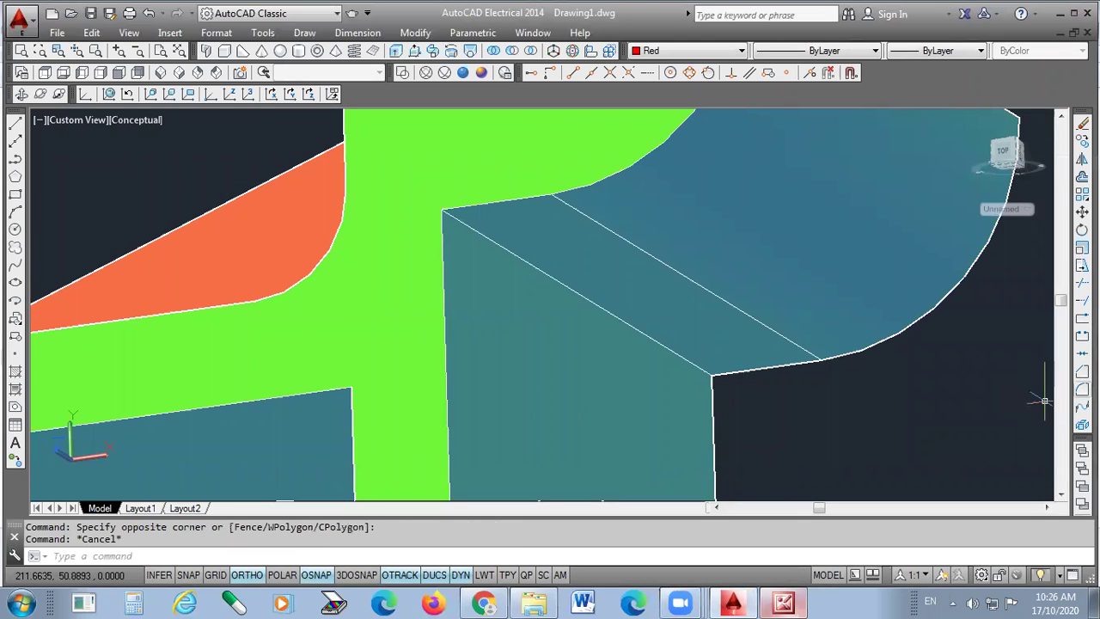
- Fillet the edge between the curved arm's underside and the back of the upright with radius 14
click(1082, 405)
text(r)
key(Return)
text(10)
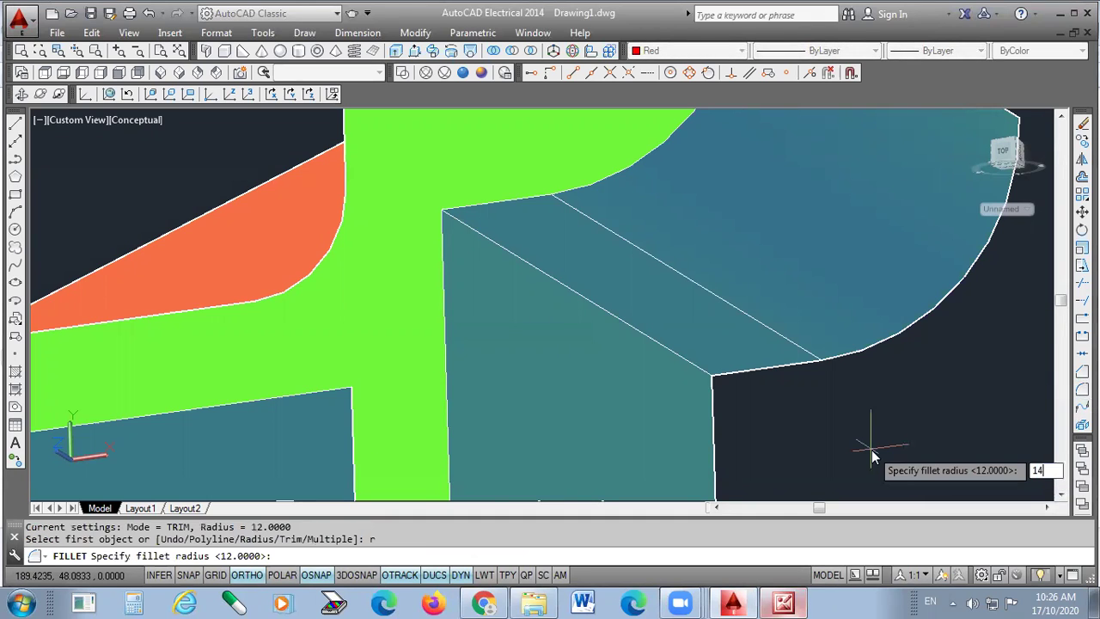
key(Return)
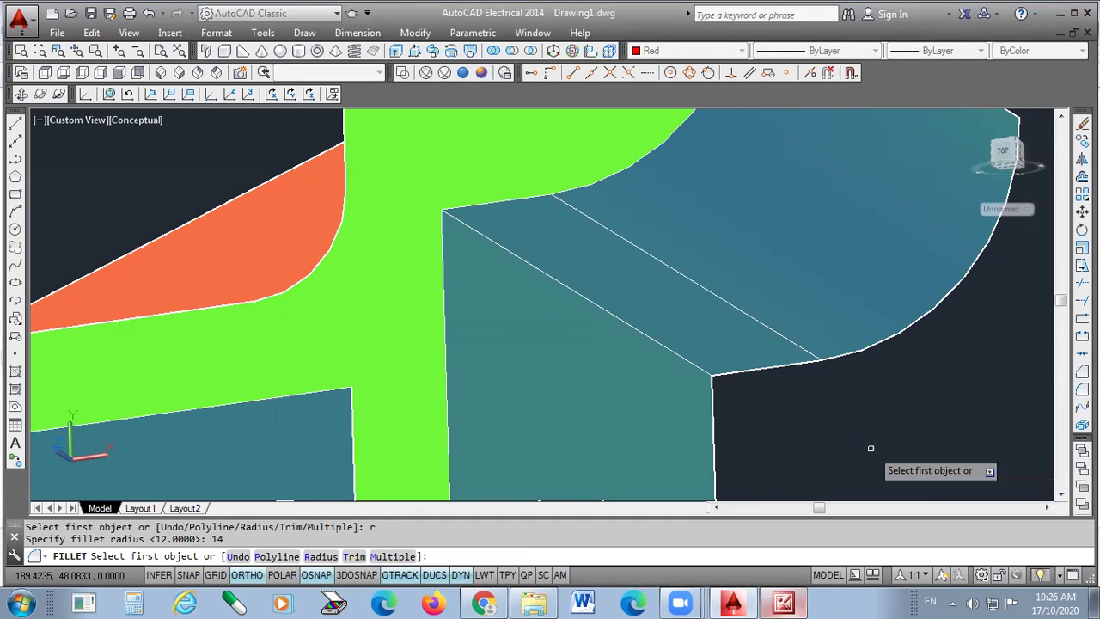
click(537, 267)
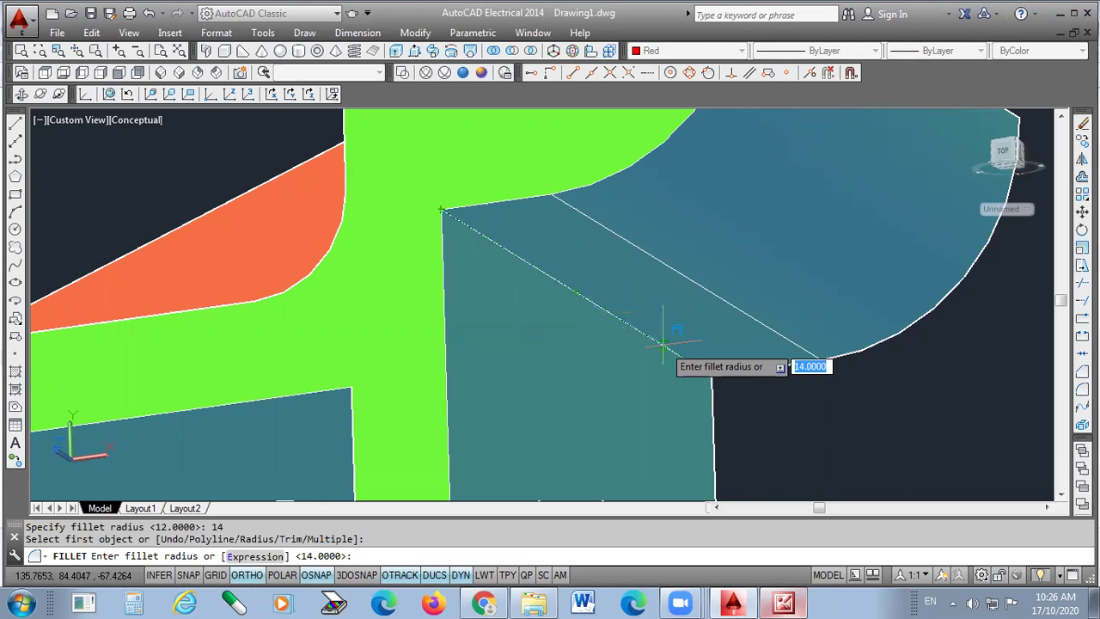
key(Return)
key(Return)
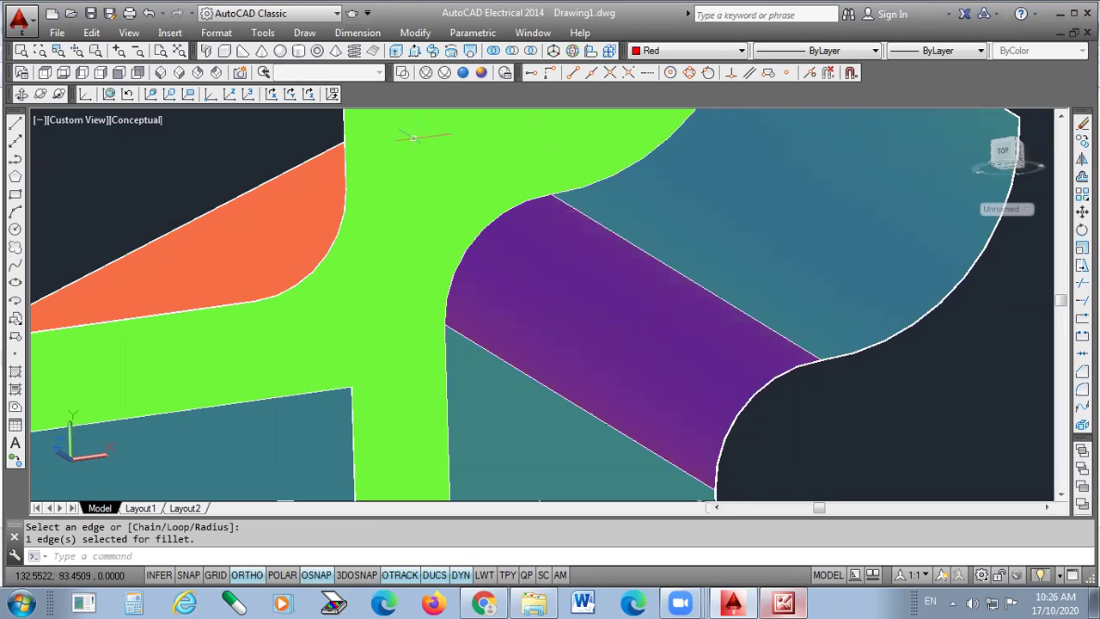
- Orbit the bracket to examine the underside of the base and its two legs
click(39, 94)
scroll(483, 308, down, 3)
scroll(506, 398, down, 3)
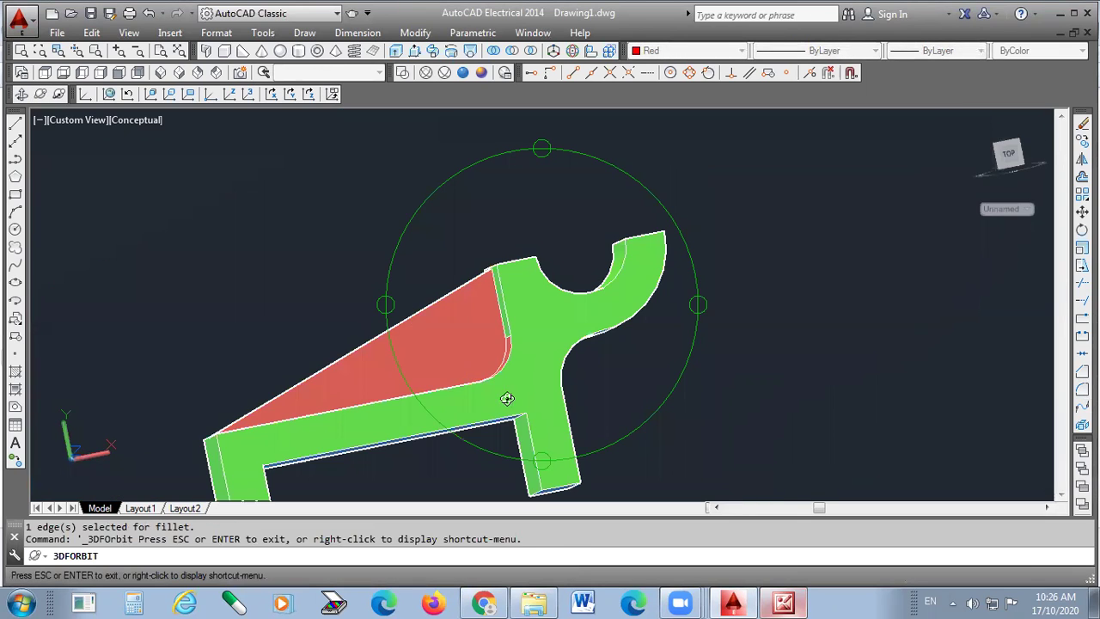
drag(478, 392, 513, 360)
scroll(553, 360, up, 2)
drag(528, 319, 625, 467)
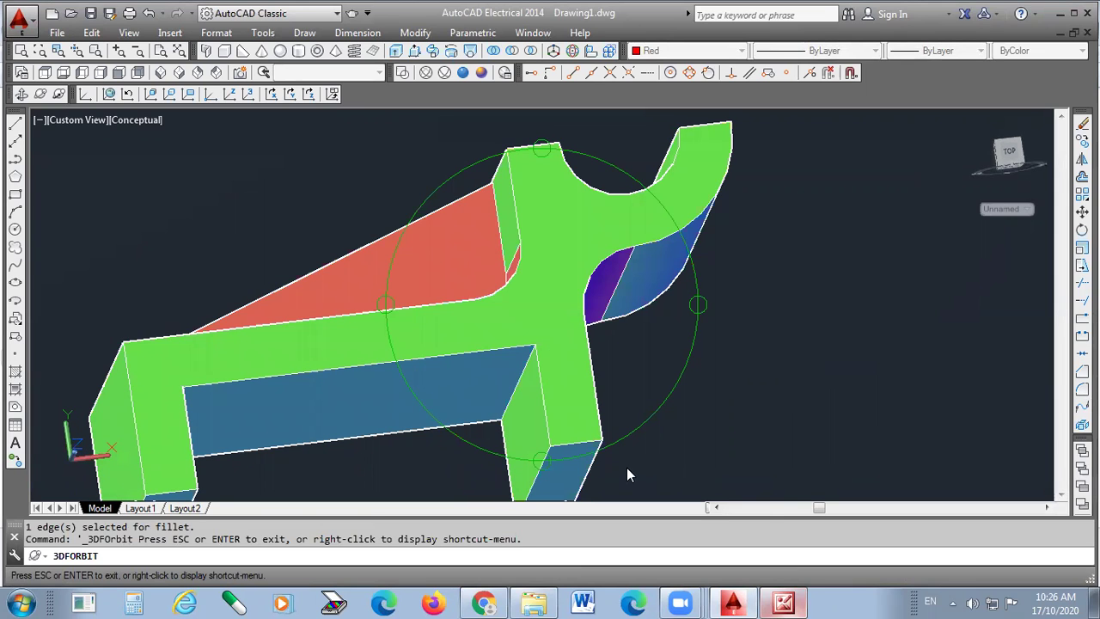
- Switch to the reference drawing and examine the R12 corner roundings on the legs of figure 13, then return to AutoCAD
key(alt+Tab)
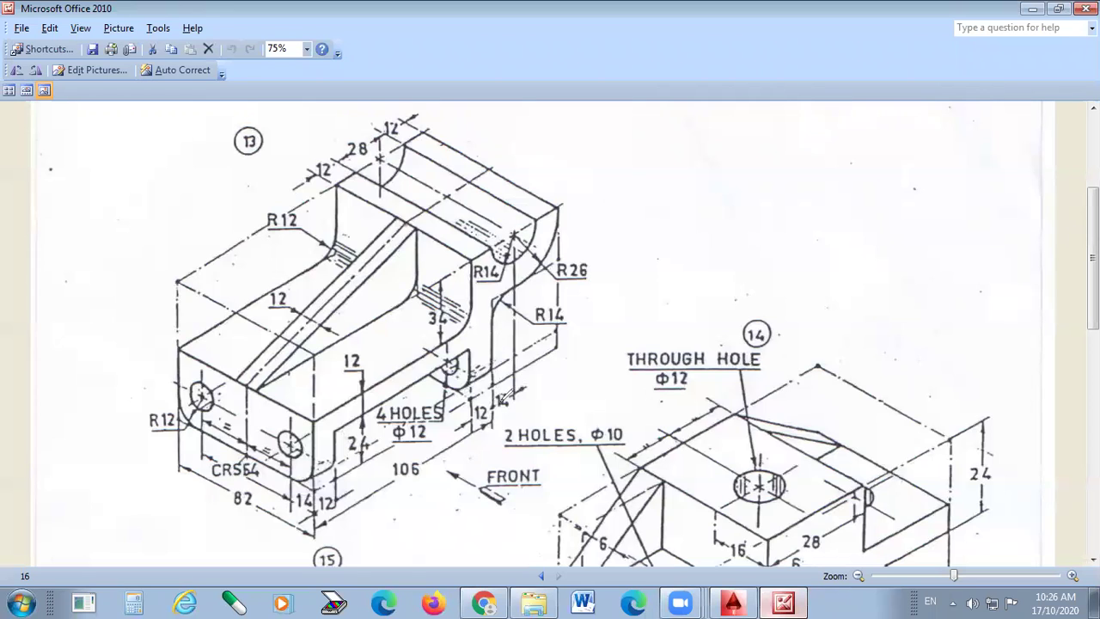
drag(343, 441, 319, 499)
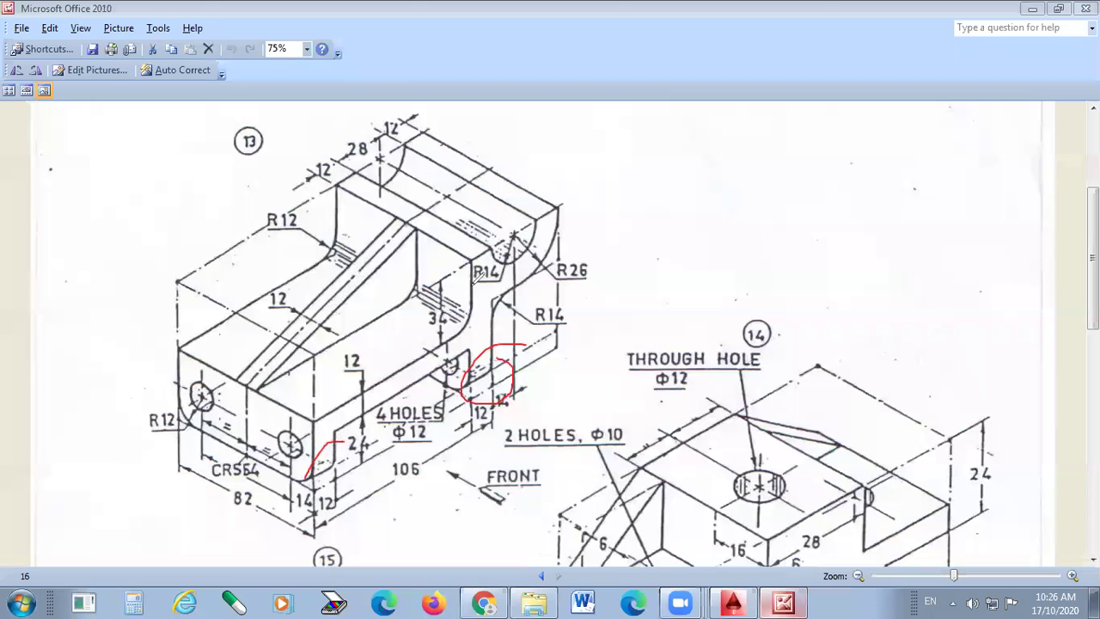
mouse_move(371, 230)
mouse_down()
mouse_move(314, 263)
mouse_move(385, 299)
mouse_up()
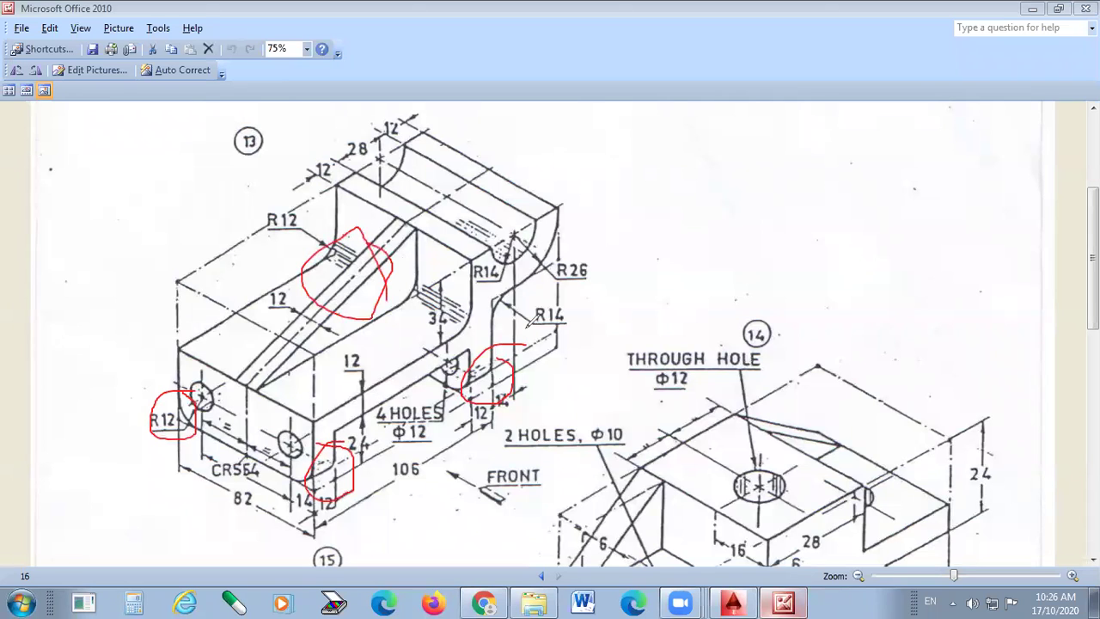
key(Escape)
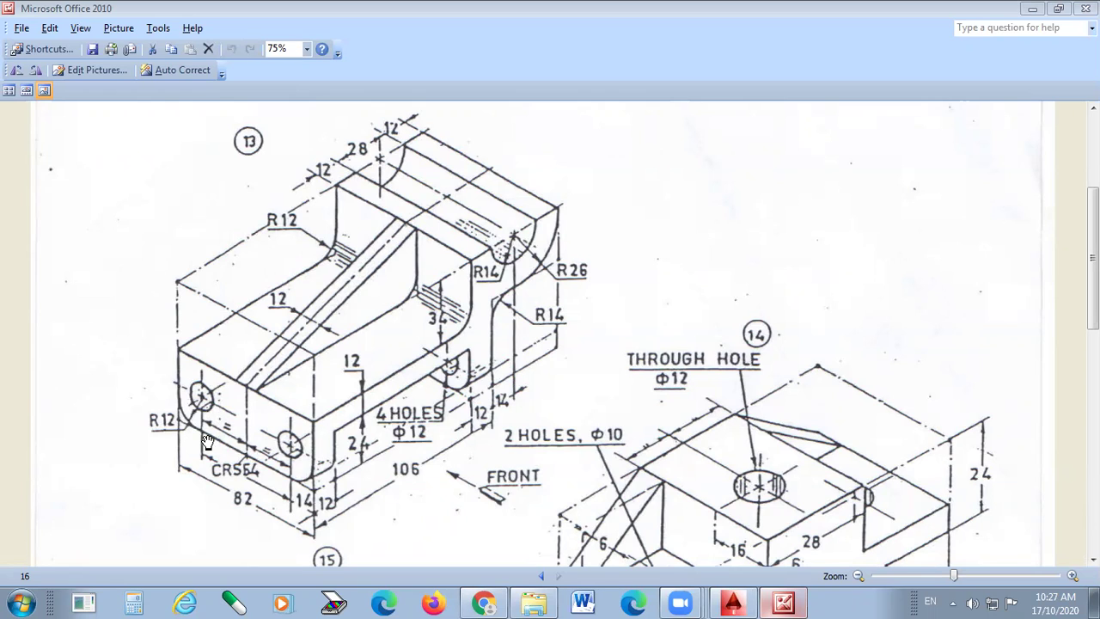
mouse_move(769, 600)
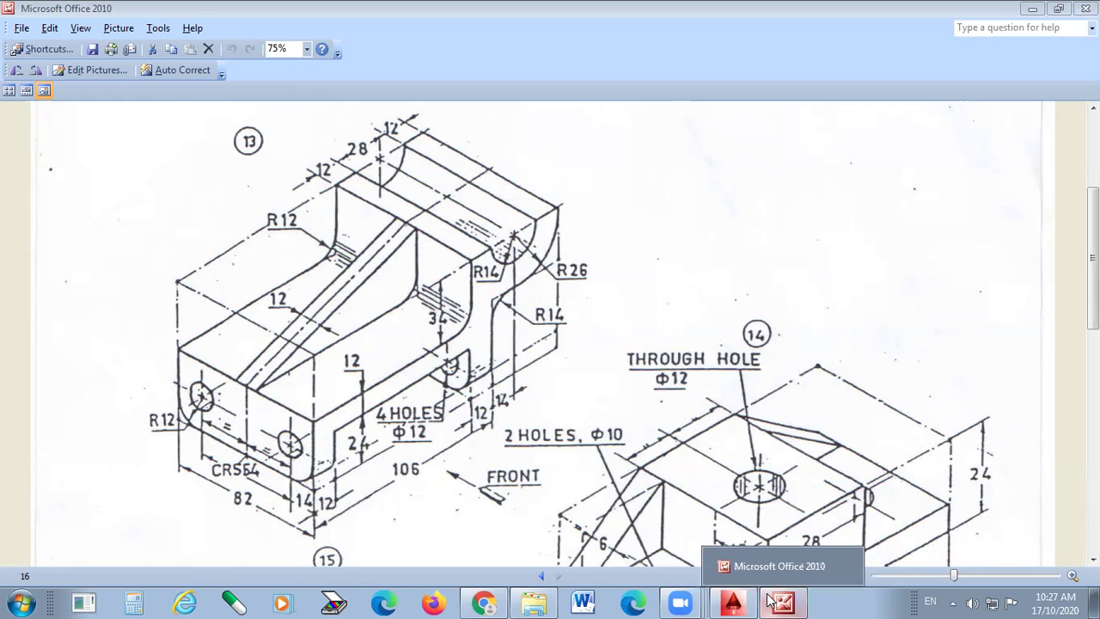
click(748, 601)
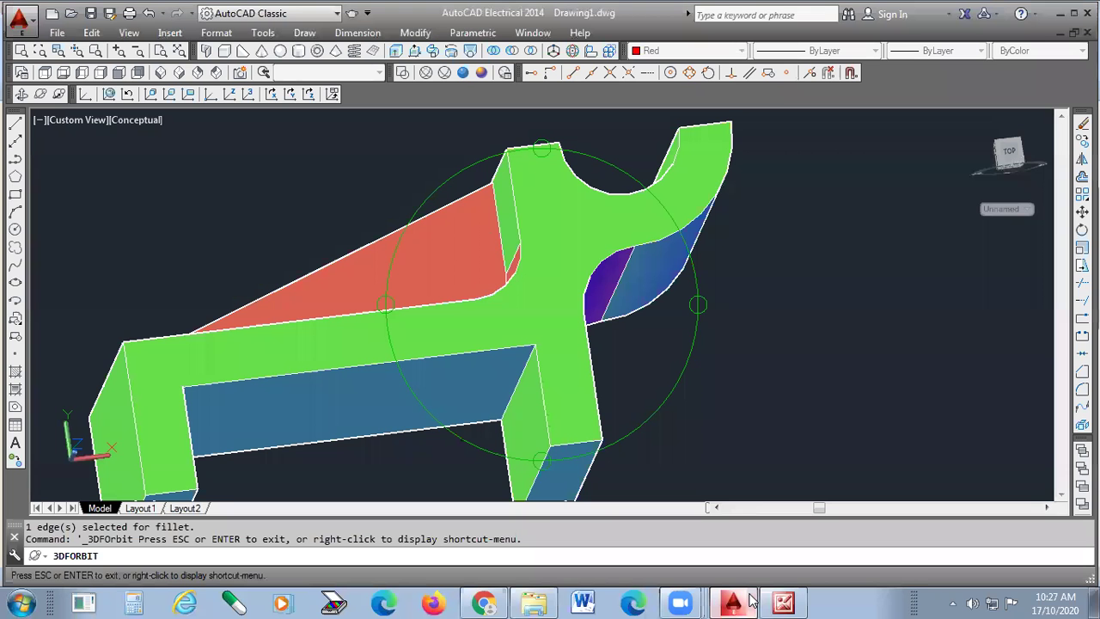
- From the southwest isometric view, fillet the near bottom corner edge of the front leg with radius 12
click(163, 73)
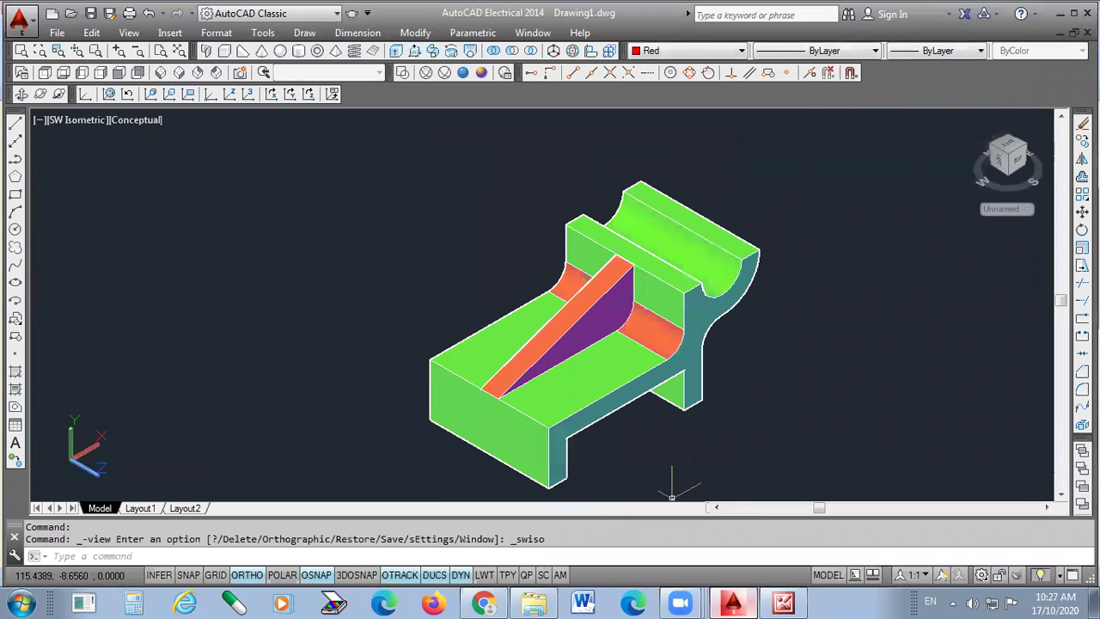
scroll(672, 495, up, 3)
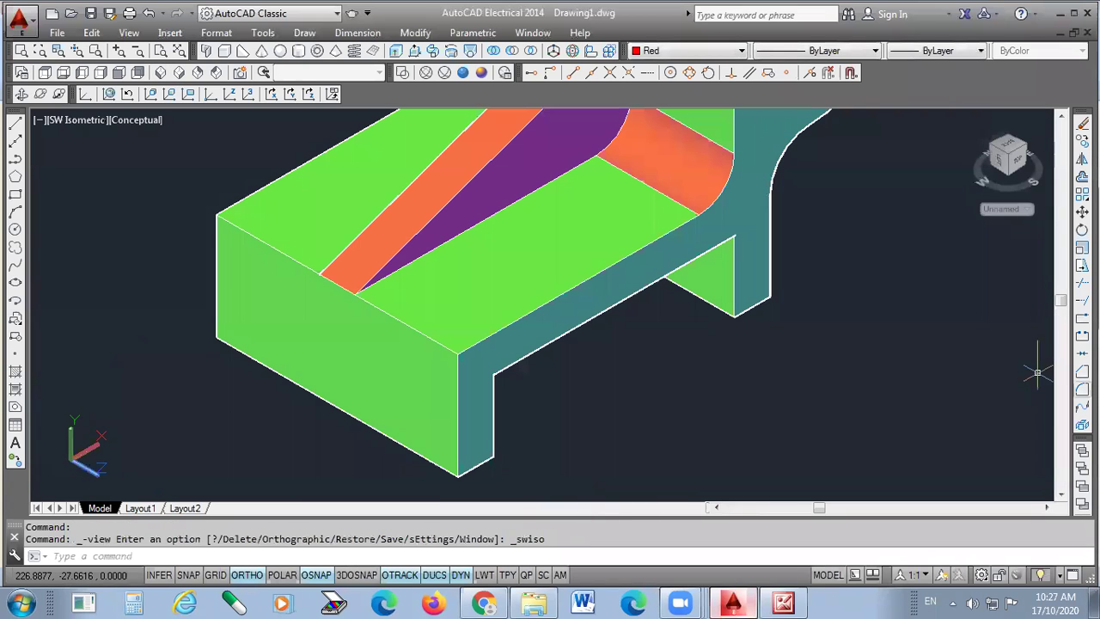
click(1082, 390)
text(r)
key(Return)
text(1)
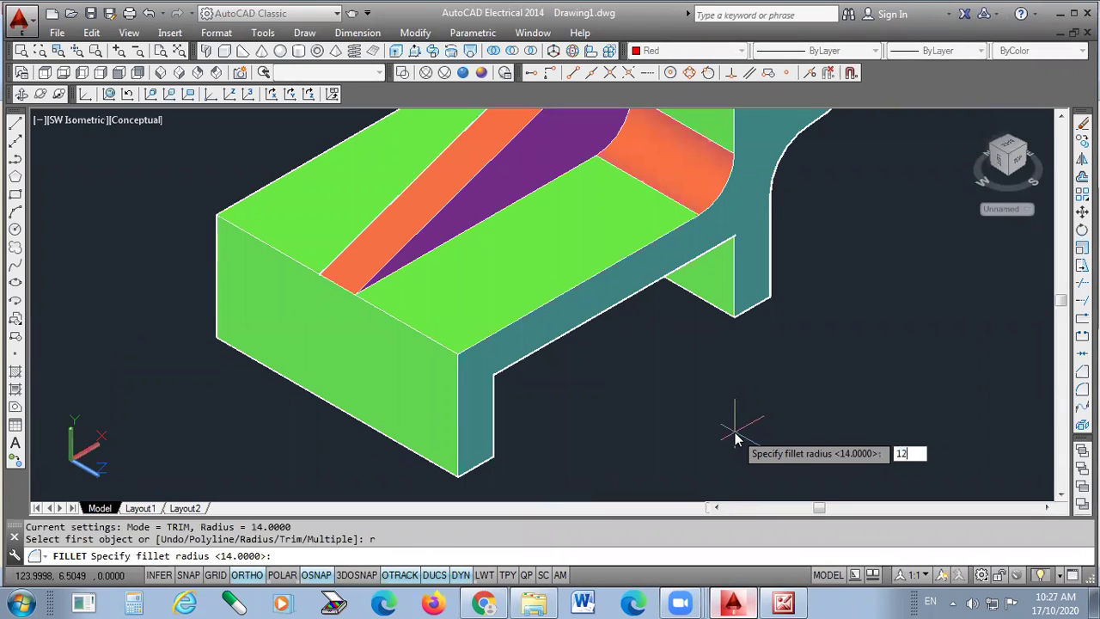
text(2)
key(Return)
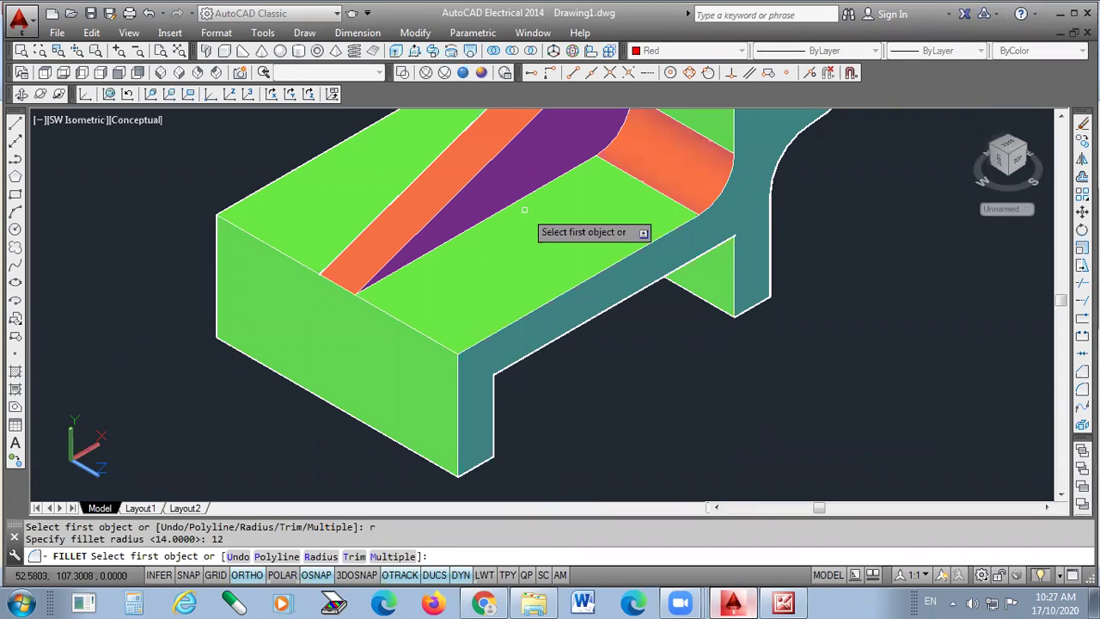
scroll(526, 234, down, 2)
scroll(501, 401, up, 5)
scroll(474, 289, up, 5)
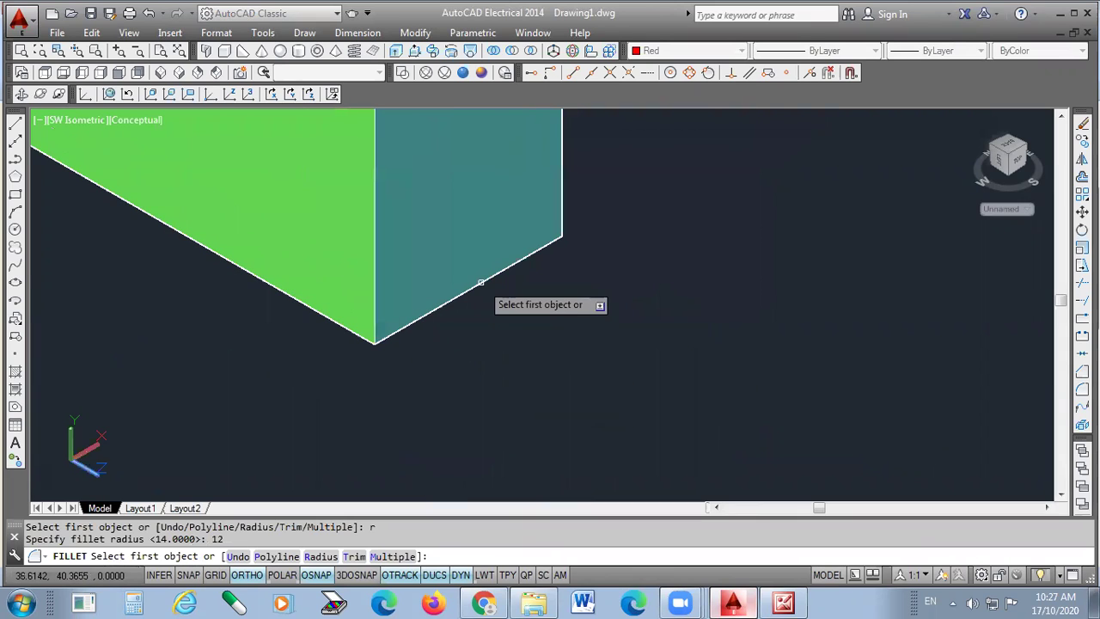
text(r)
key(Return)
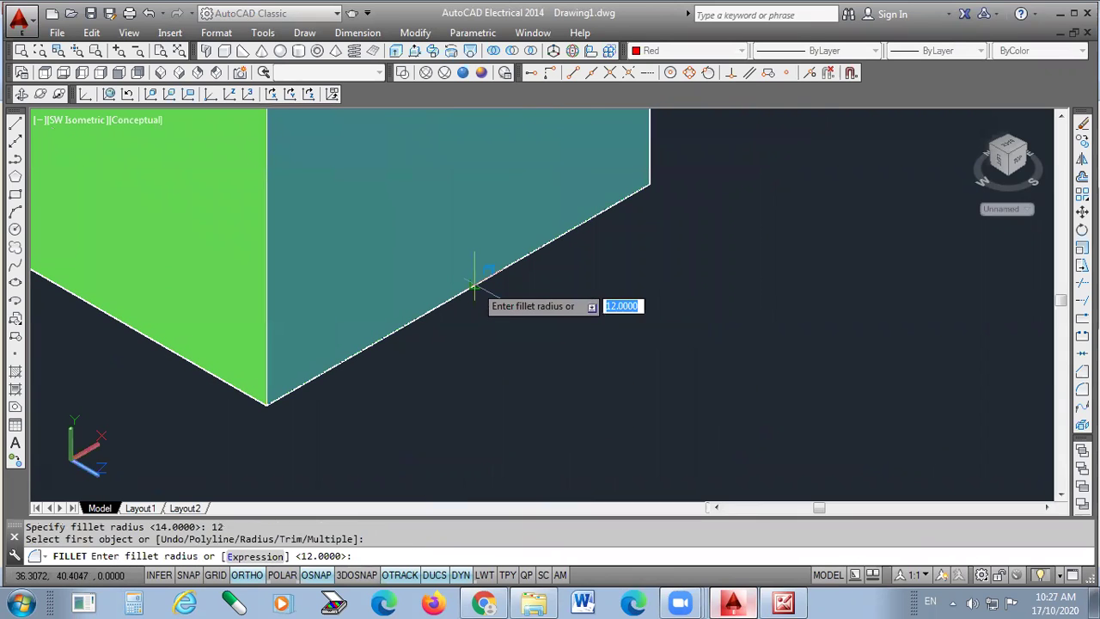
key(Return)
click(474, 284)
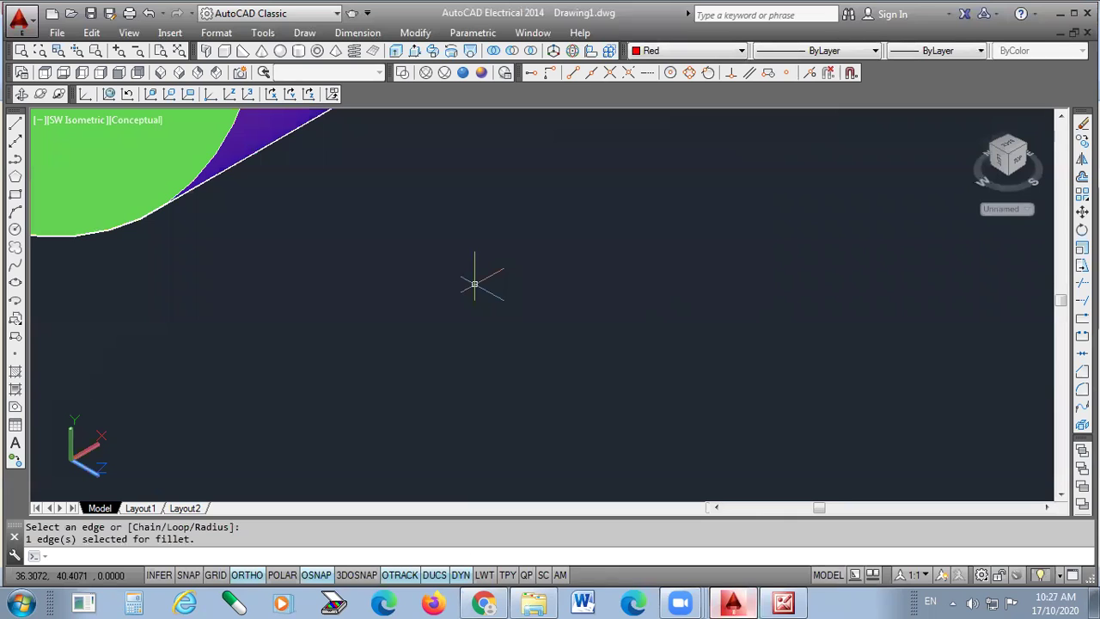
scroll(545, 533, down, 3)
- Fillet the near bottom corner edge of the leg below the upright wall with radius 12
key(Return)
key(Return)
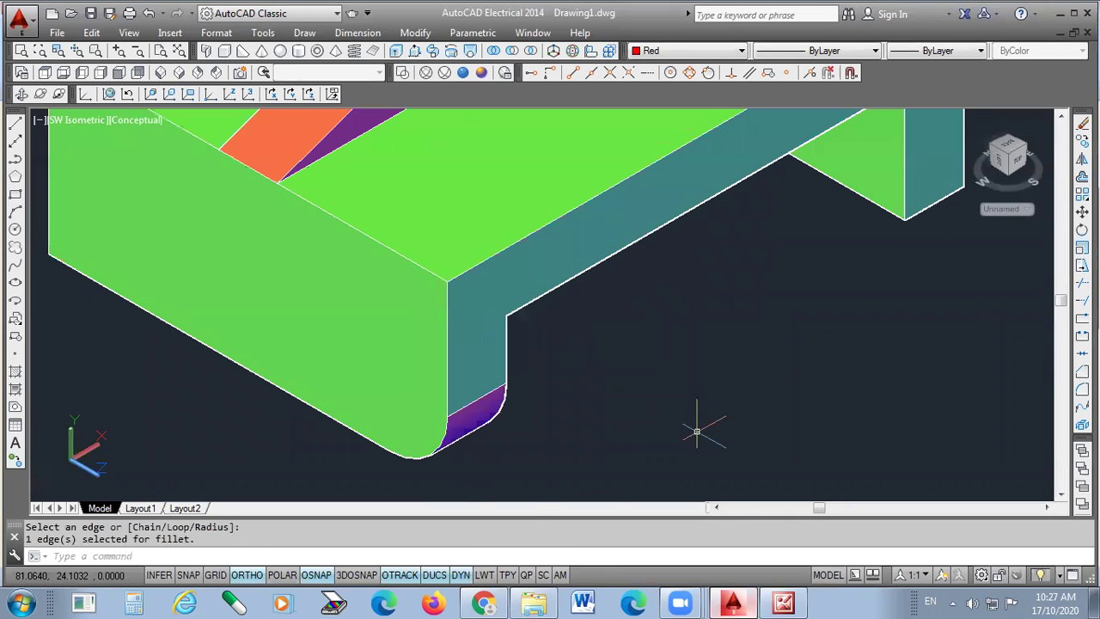
scroll(697, 431, down, 2)
scroll(808, 317, up, 4)
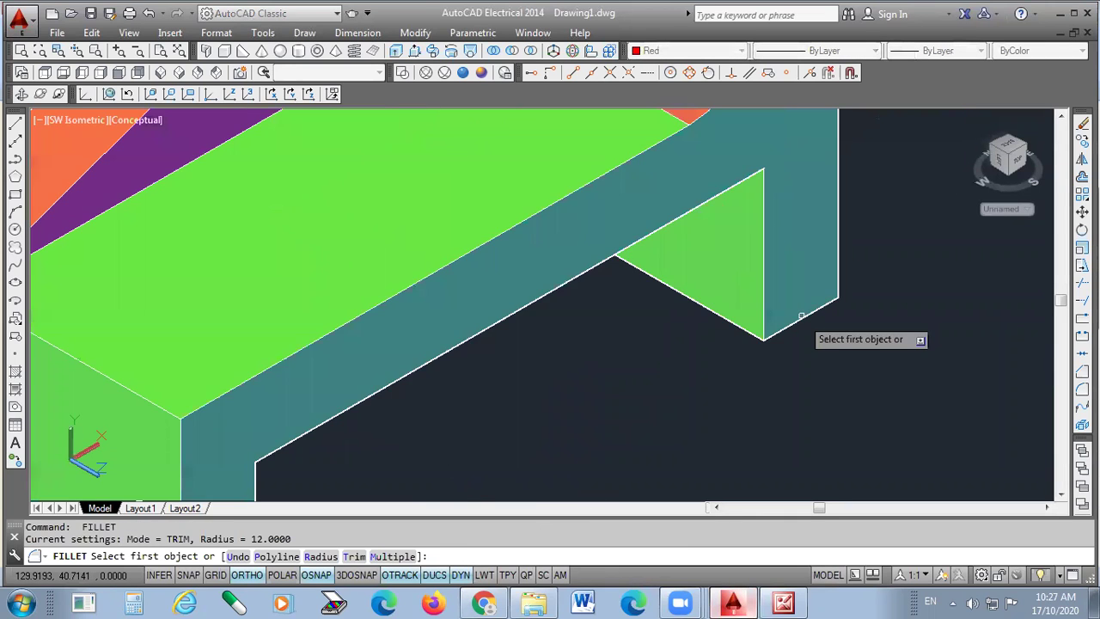
scroll(802, 323, down, 1)
click(801, 324)
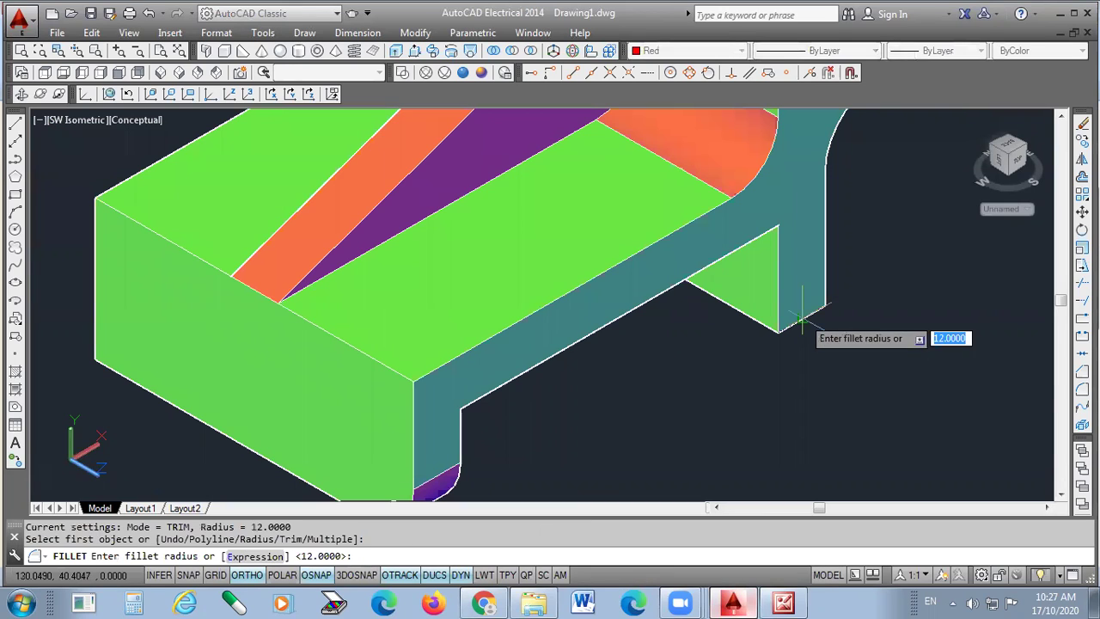
key(Return)
click(803, 325)
key(Return)
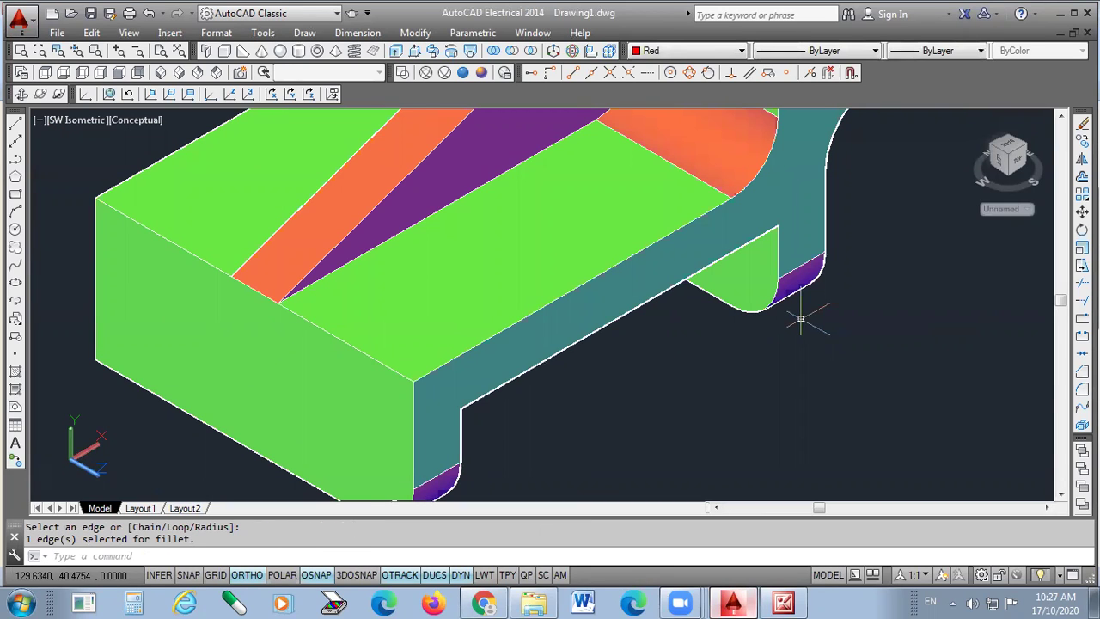
- From the northeast isometric view, fillet the opposite bottom corner edge of the front leg with radius 12
click(198, 73)
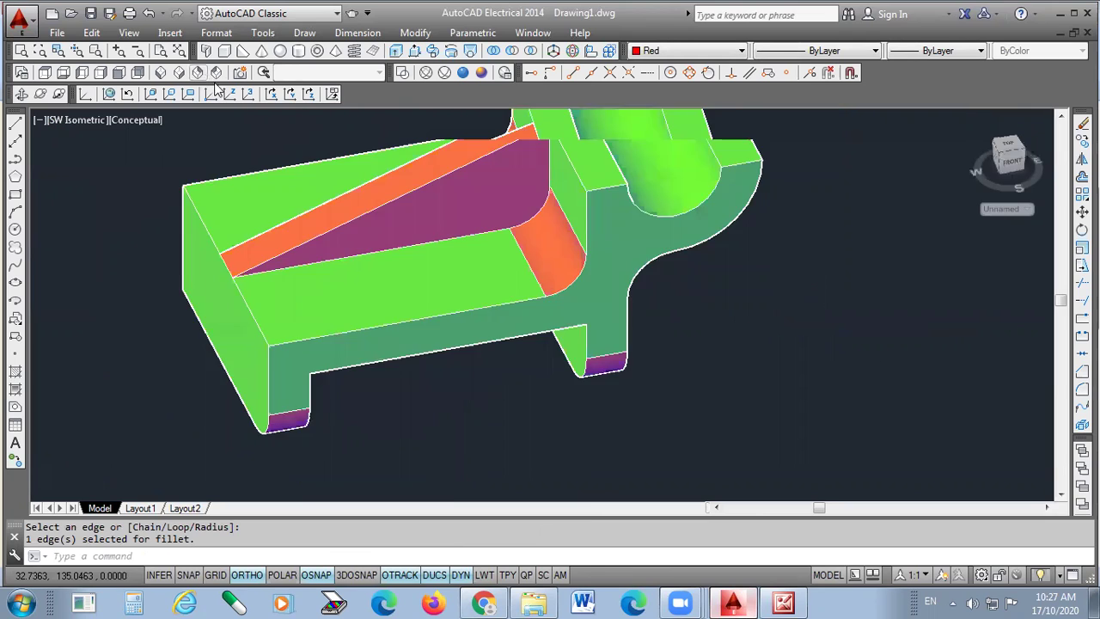
right_click(849, 257)
mouse_move(871, 290)
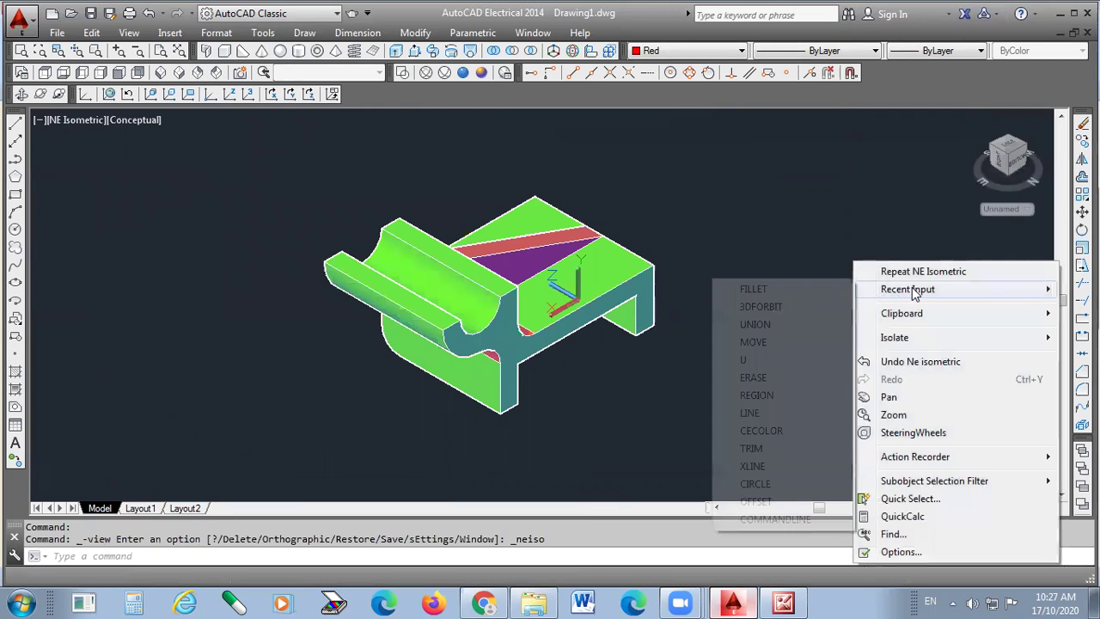
click(754, 288)
scroll(679, 327, up, 5)
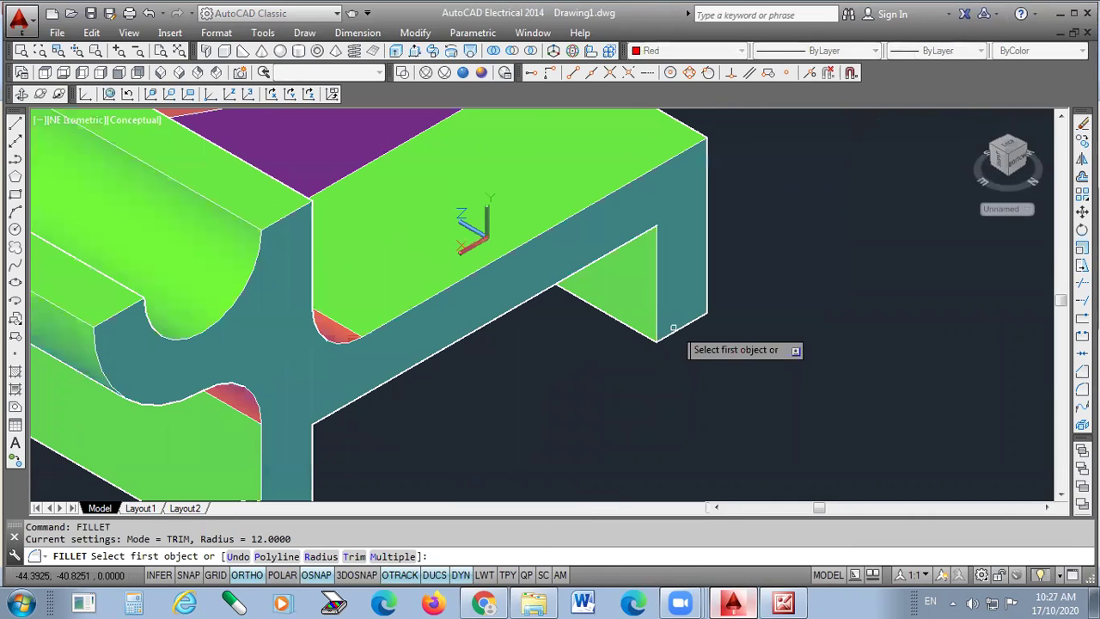
click(691, 323)
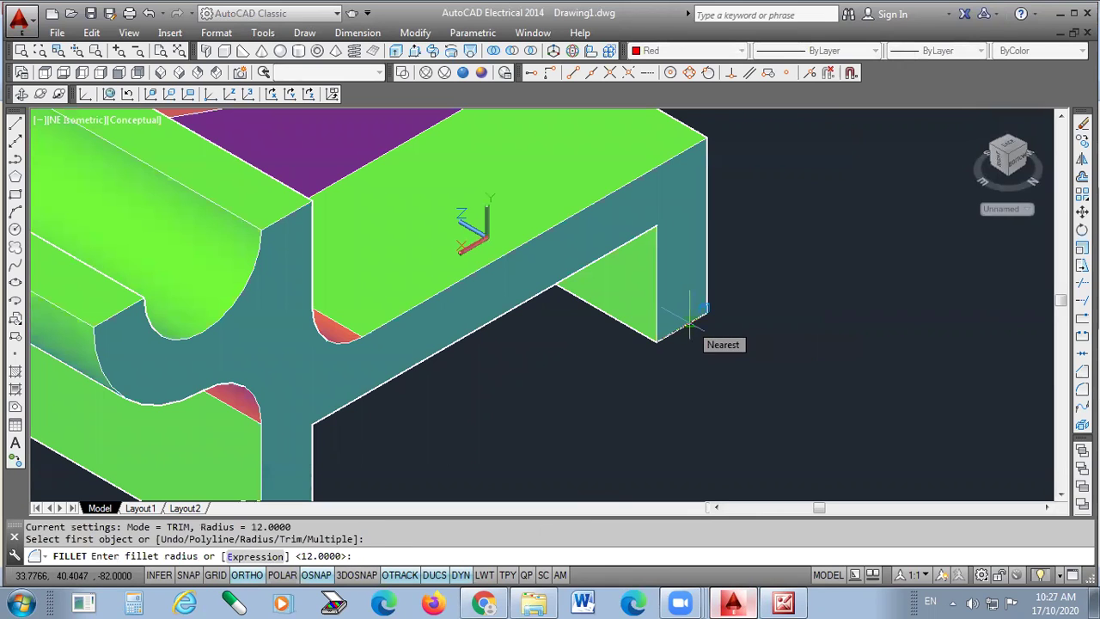
key(Return)
key(Return)
- Fillet the remaining bottom corner edge of the leg below the upright wall with radius 12
scroll(690, 266, down, 3)
key(Return)
scroll(495, 412, up, 3)
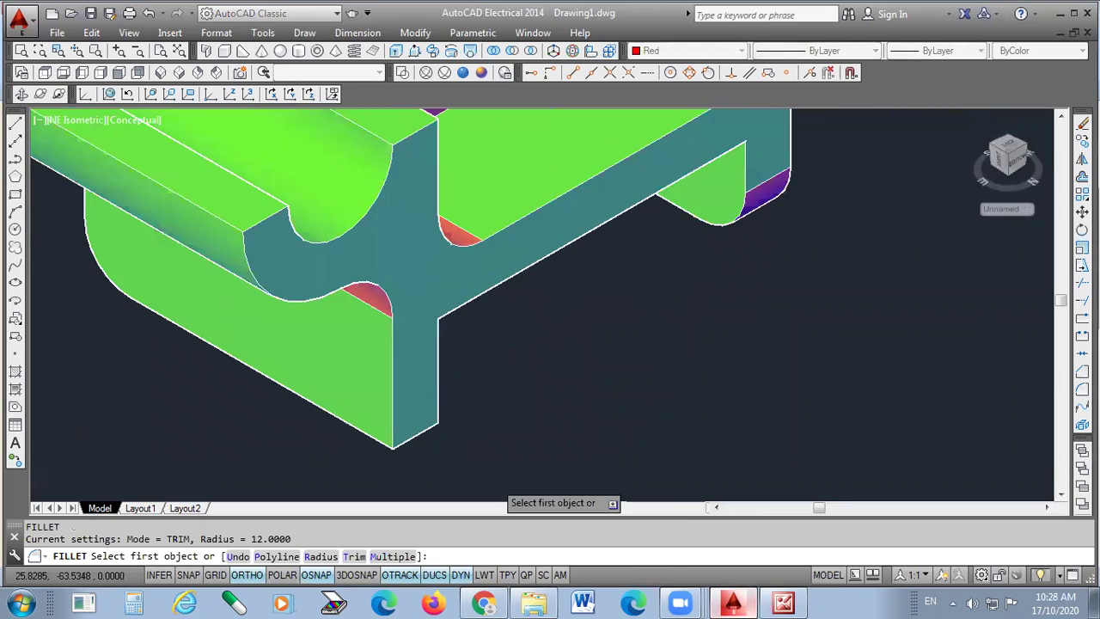
click(384, 421)
key(Return)
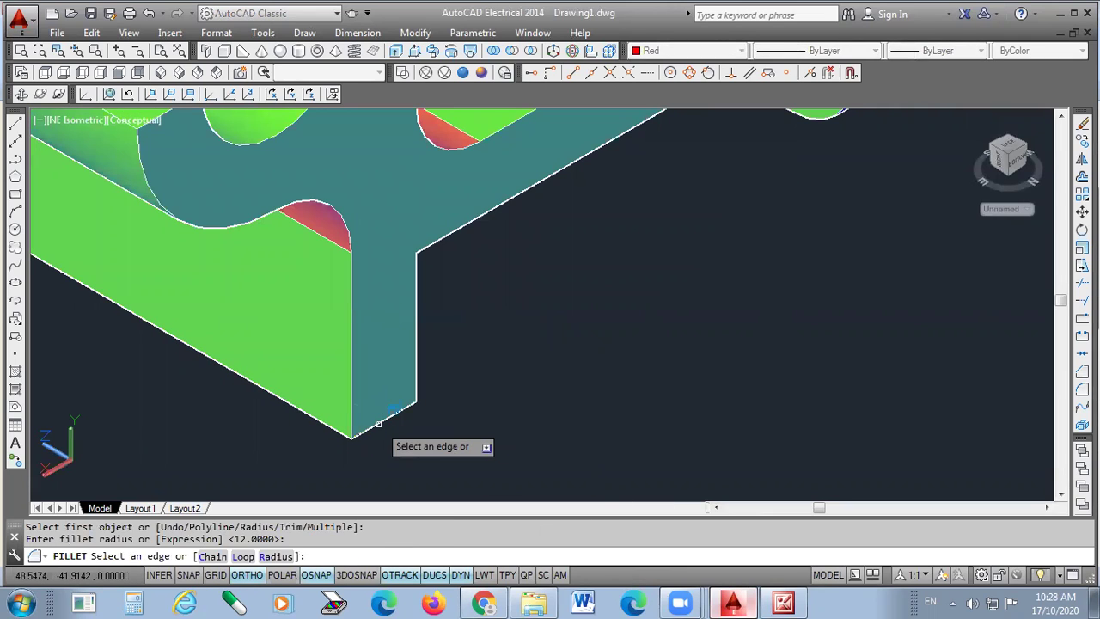
click(384, 421)
key(Return)
scroll(406, 432, down, 2)
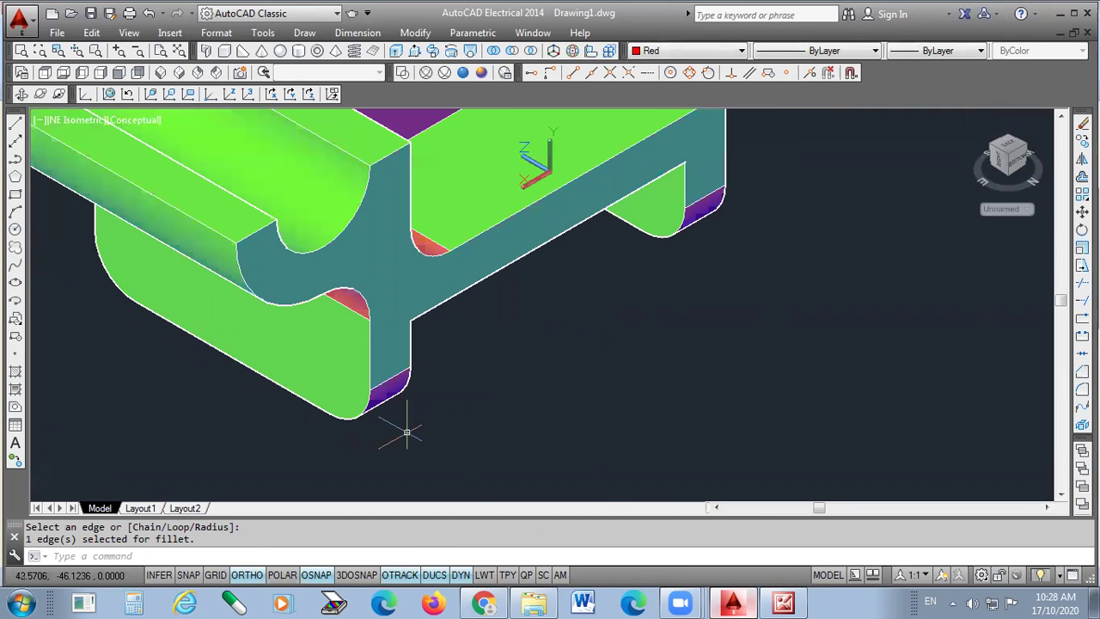
- Examine the rounded legs in the southeast isometric view and return to the southwest isometric view
scroll(407, 432, down, 2)
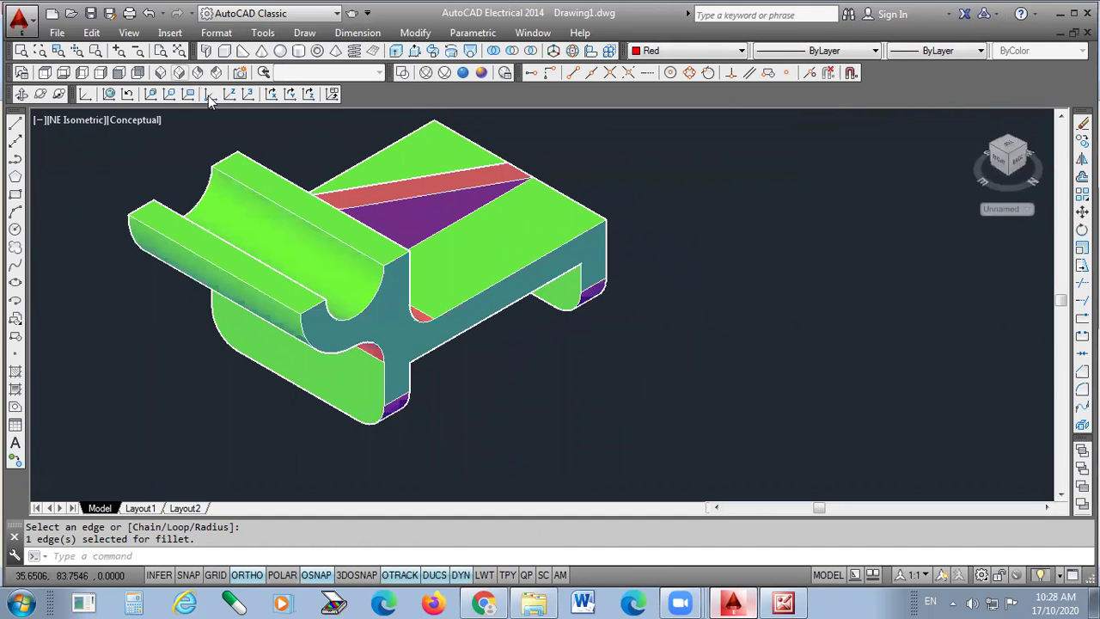
click(179, 73)
click(161, 73)
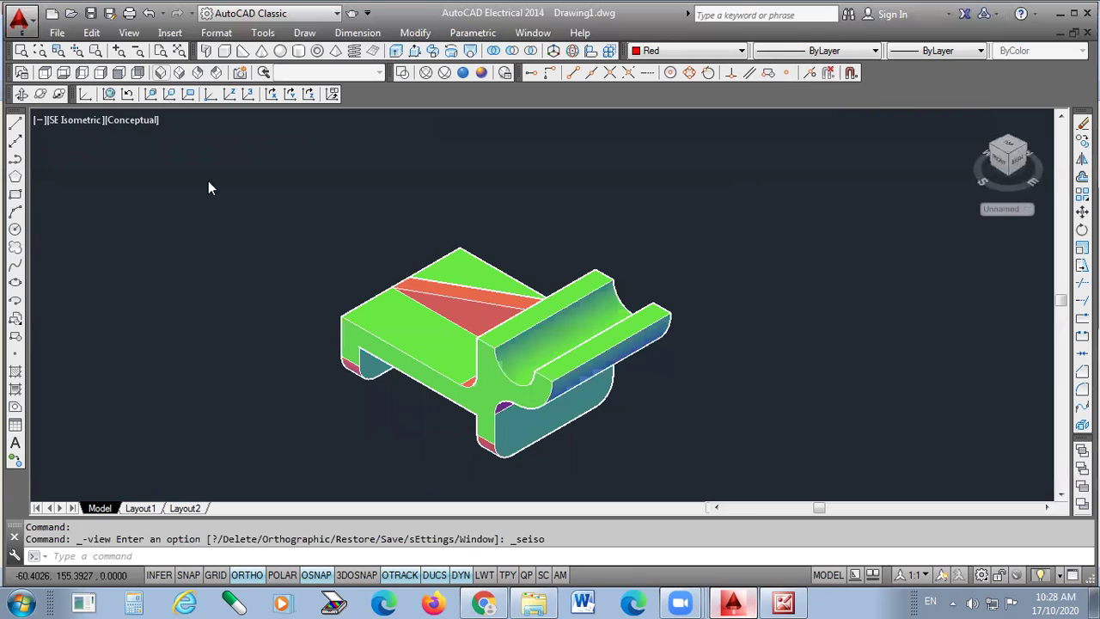
scroll(541, 301, down, 2)
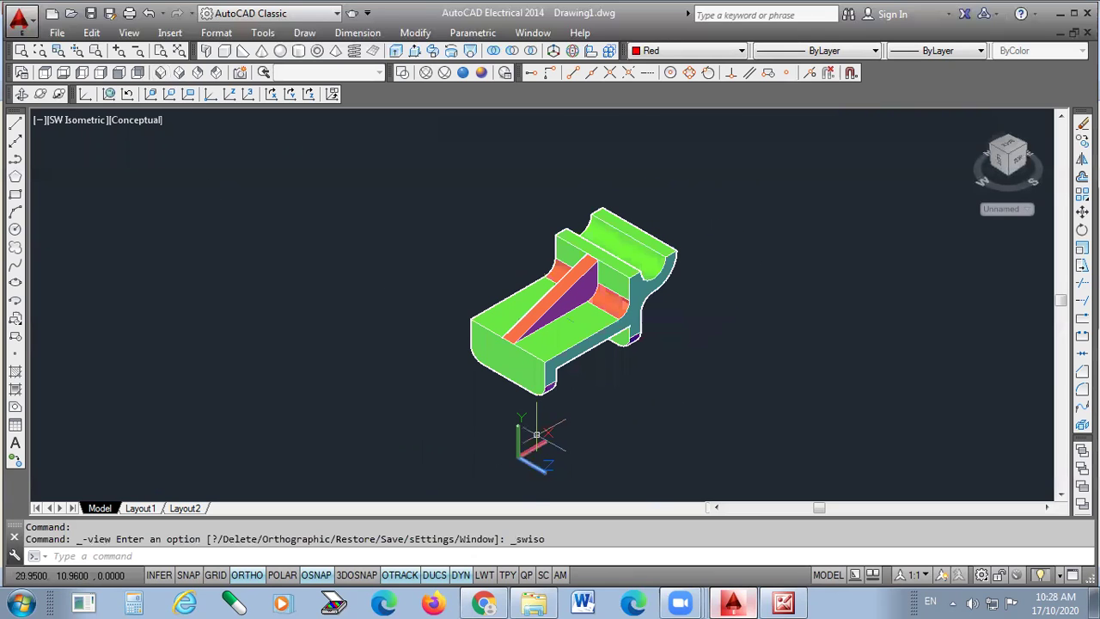
scroll(545, 421, up, 2)
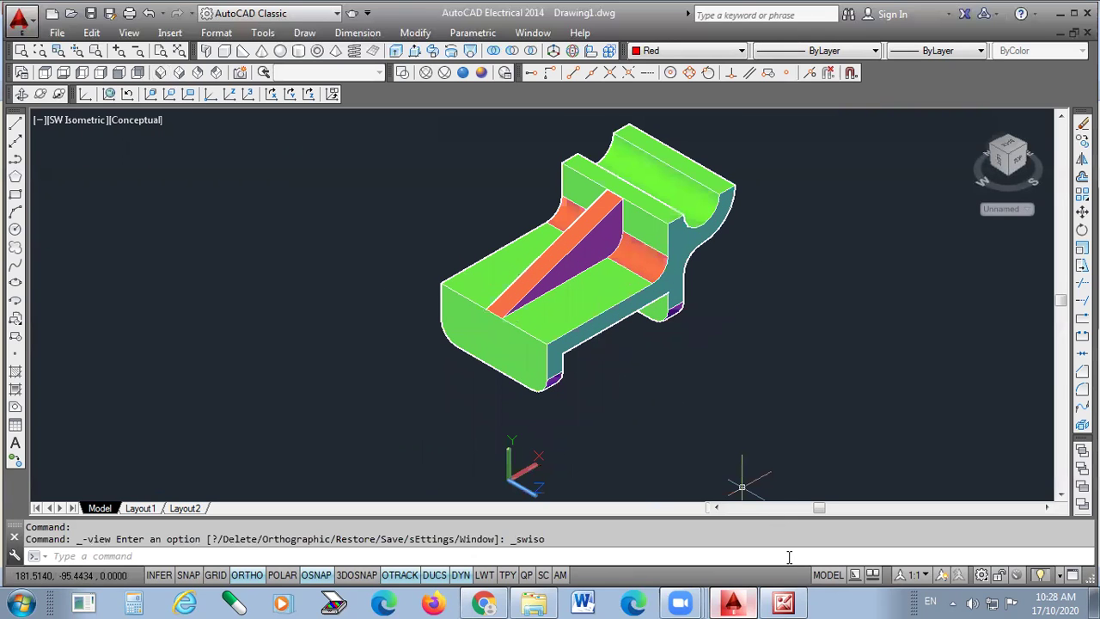
- Switch to the reference drawing, examine the positions of the four 12 diameter leg holes in figure 13, and return to AutoCAD
click(785, 603)
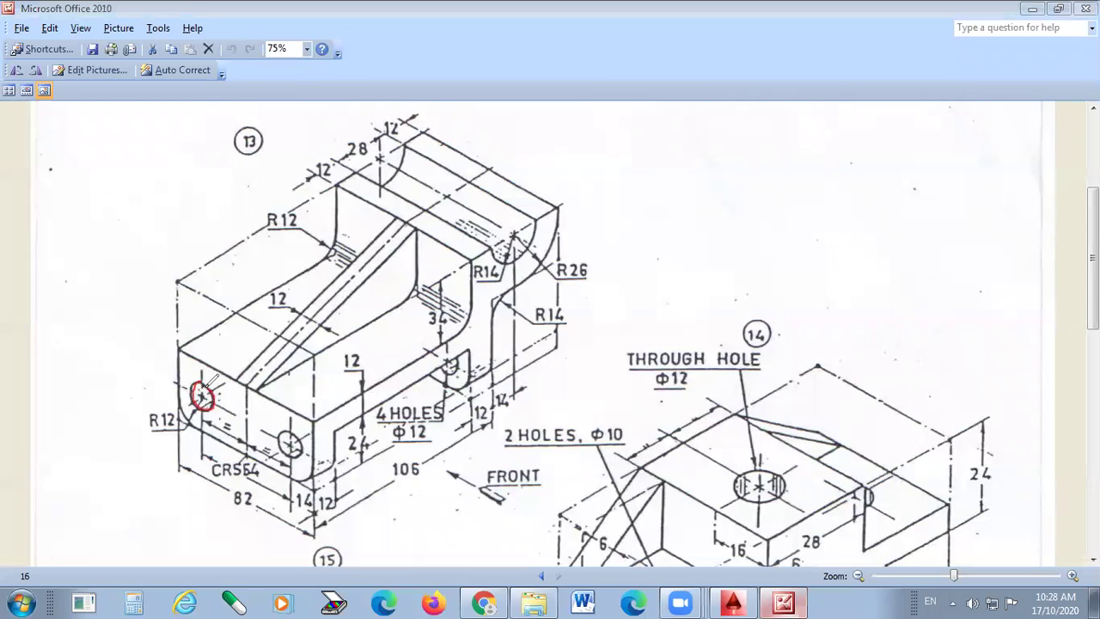
drag(280, 440, 312, 447)
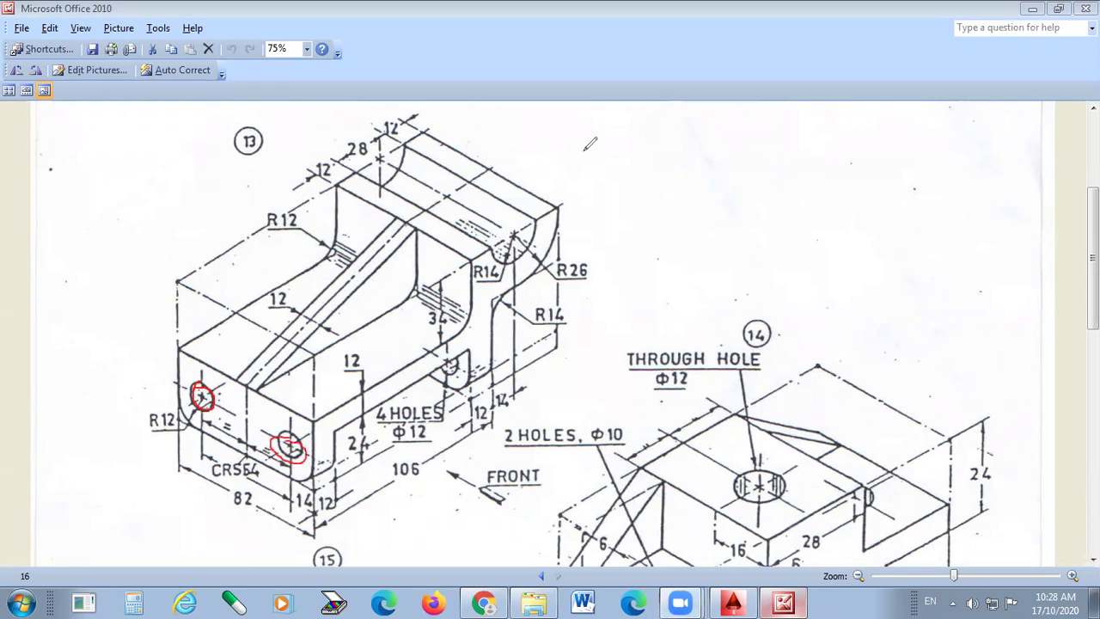
mouse_move(451, 362)
mouse_down()
mouse_move(445, 378)
mouse_move(435, 358)
mouse_up()
drag(342, 258, 350, 271)
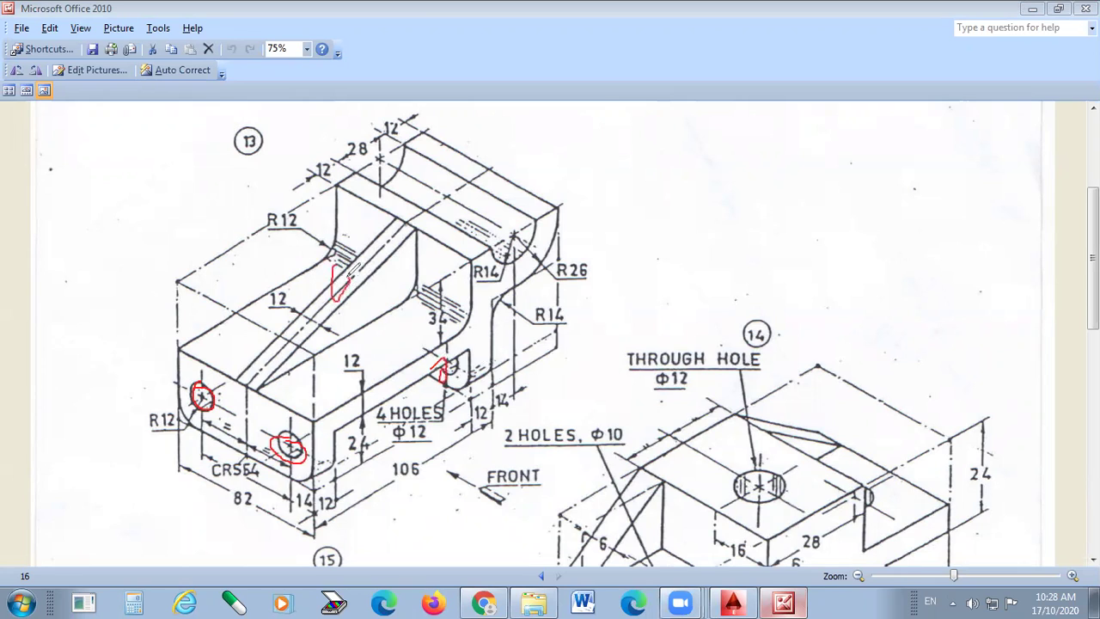
drag(204, 395, 490, 196)
drag(303, 441, 634, 252)
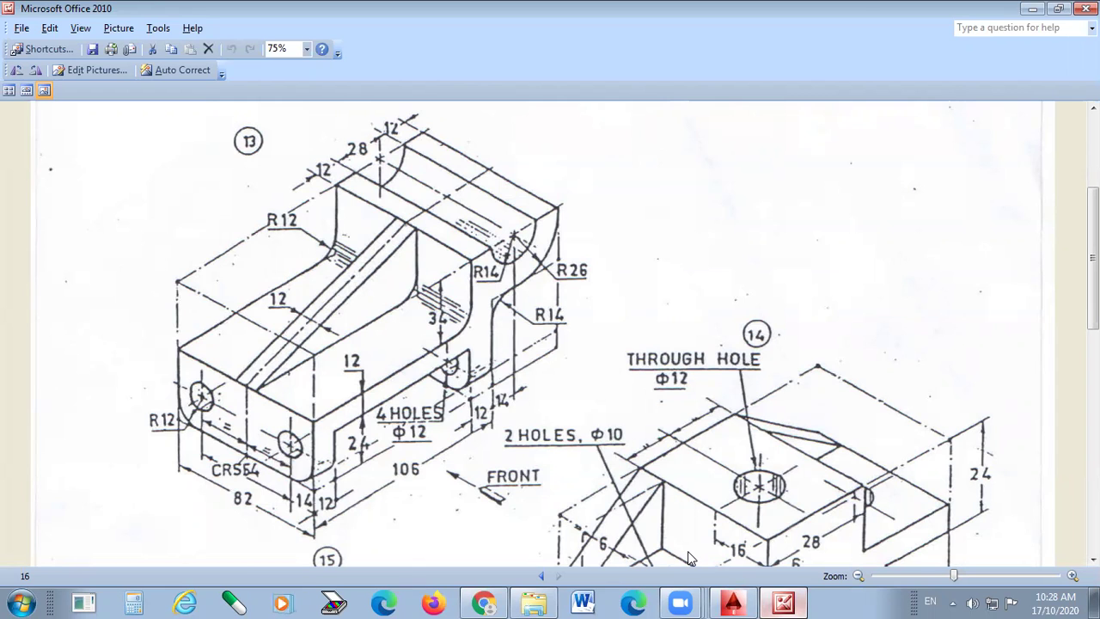
click(741, 599)
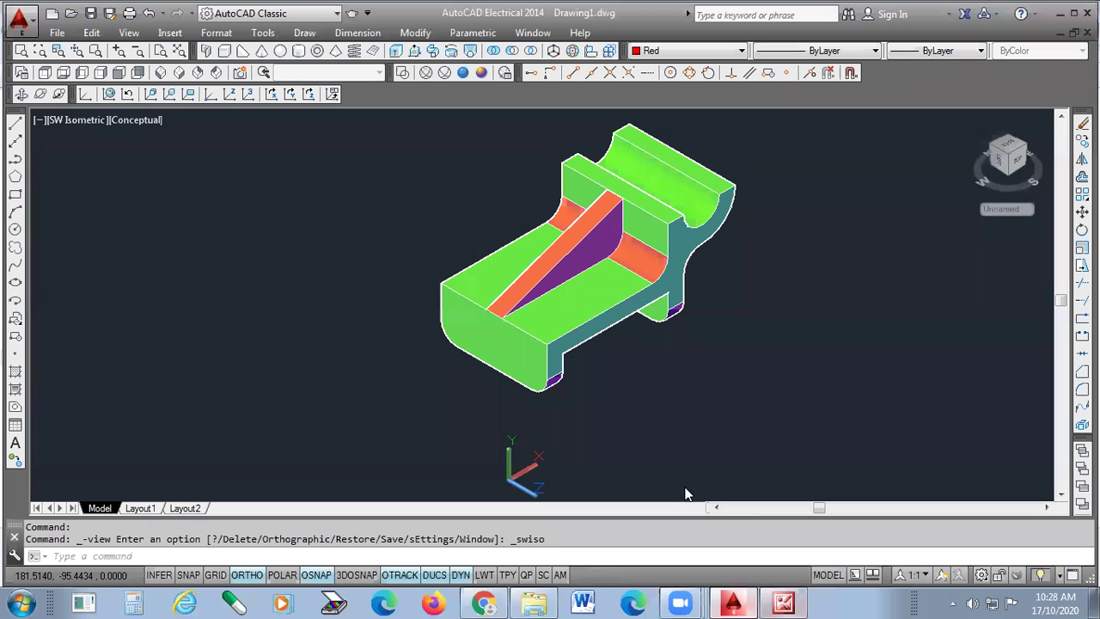
- In the left view, align the UCS to the outer face of the front leg and display the model in 2D wireframe
key(alt+Tab)
key(alt+Tab)
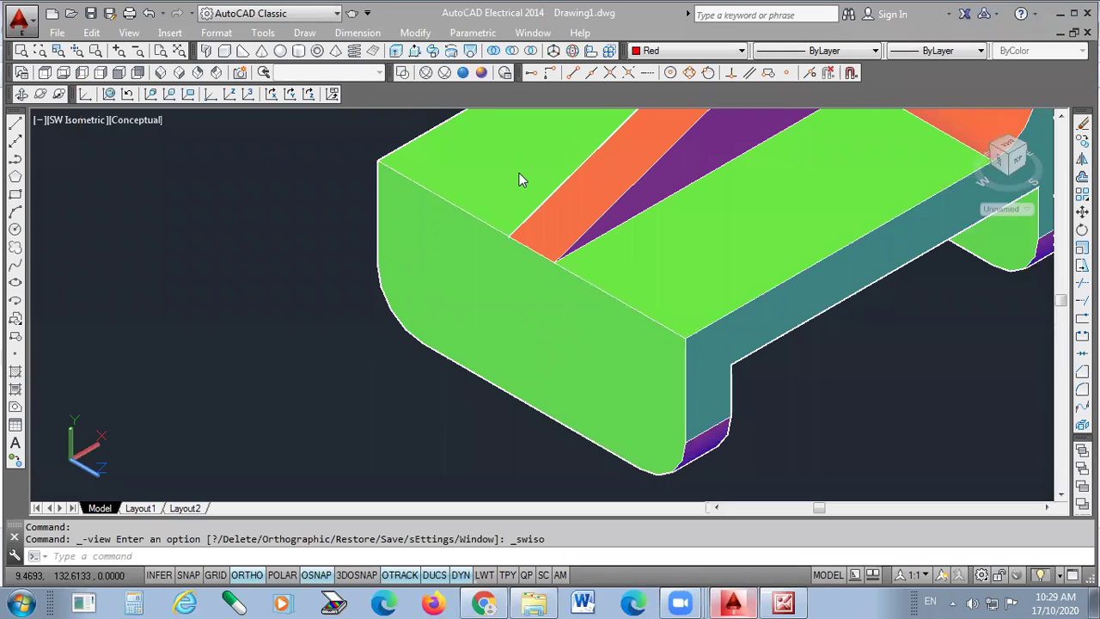
click(83, 73)
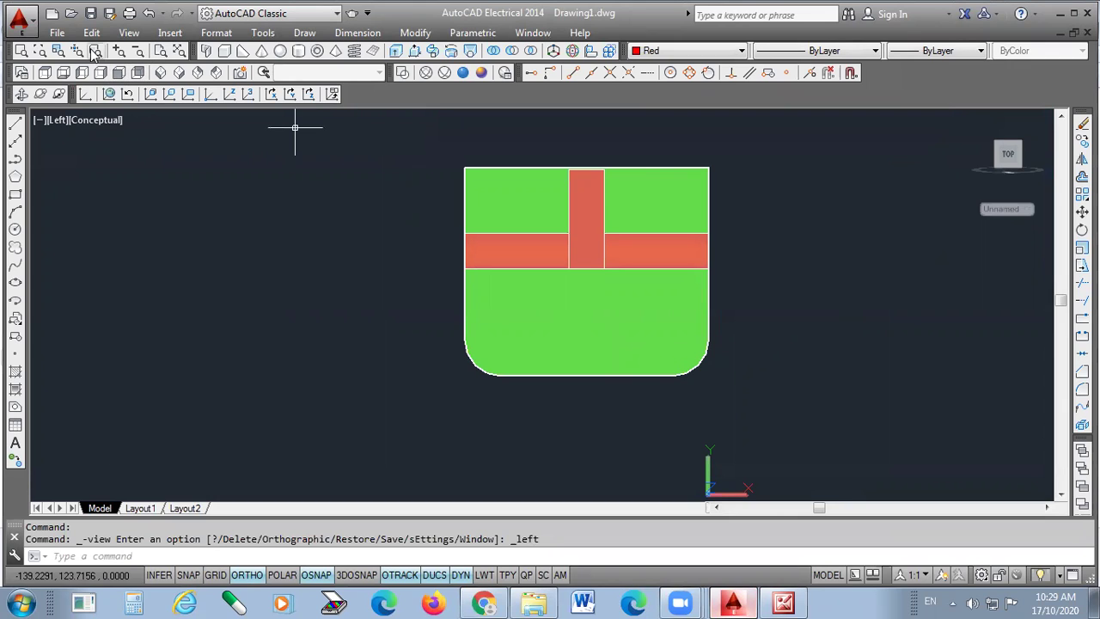
click(152, 94)
click(554, 341)
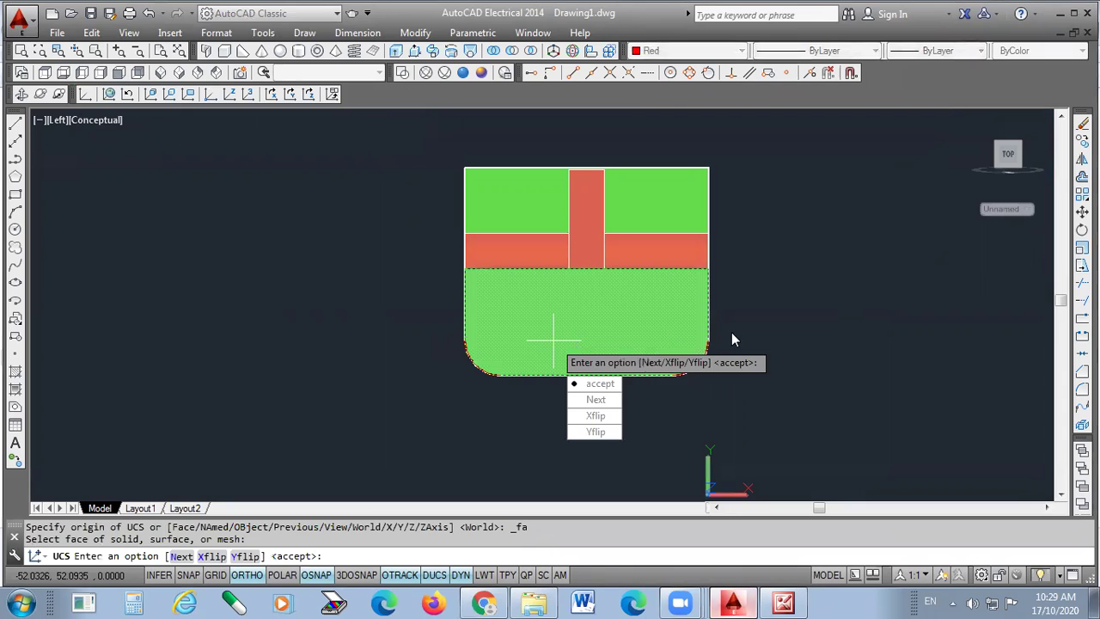
key(Return)
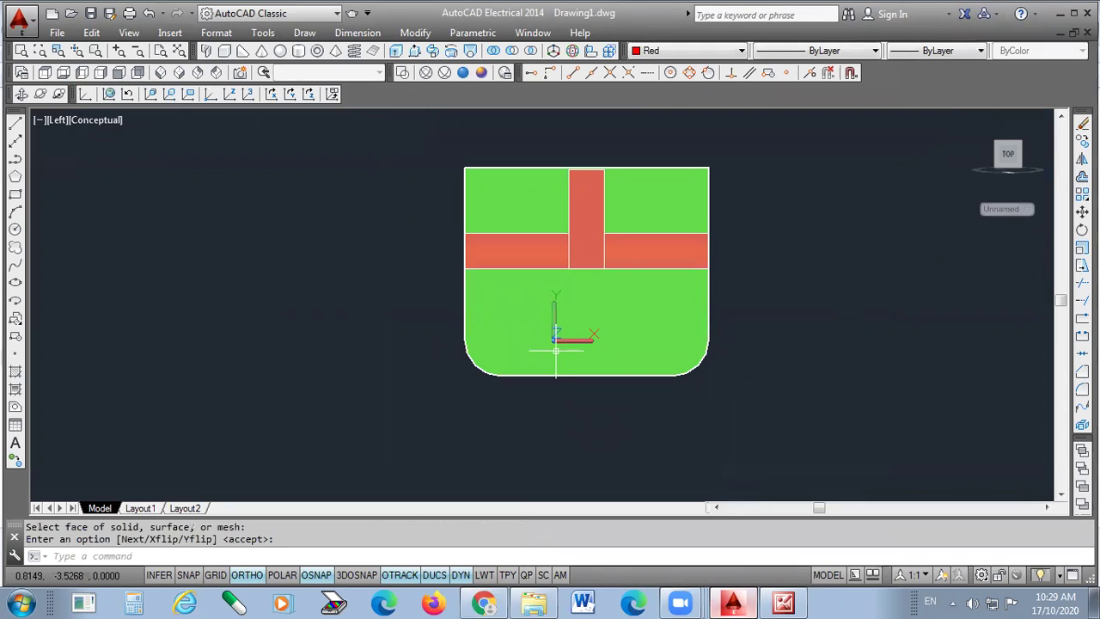
click(401, 73)
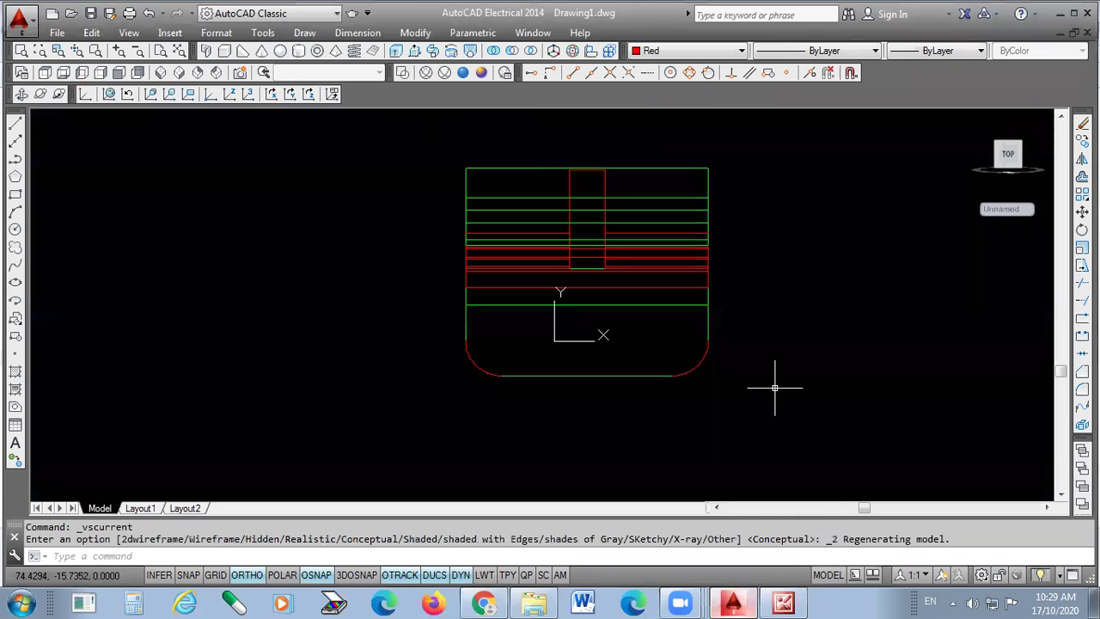
scroll(721, 309, up, 2)
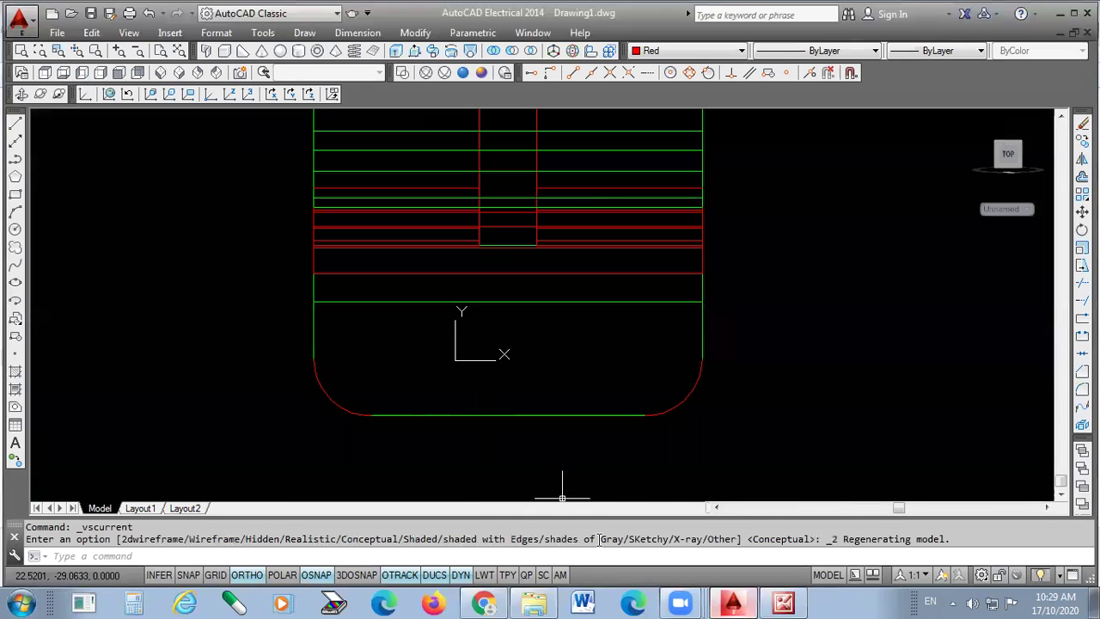
- Switch to the reference drawing, examine the centre distance of the two front leg holes in figure 13, and return to AutoCAD
click(779, 602)
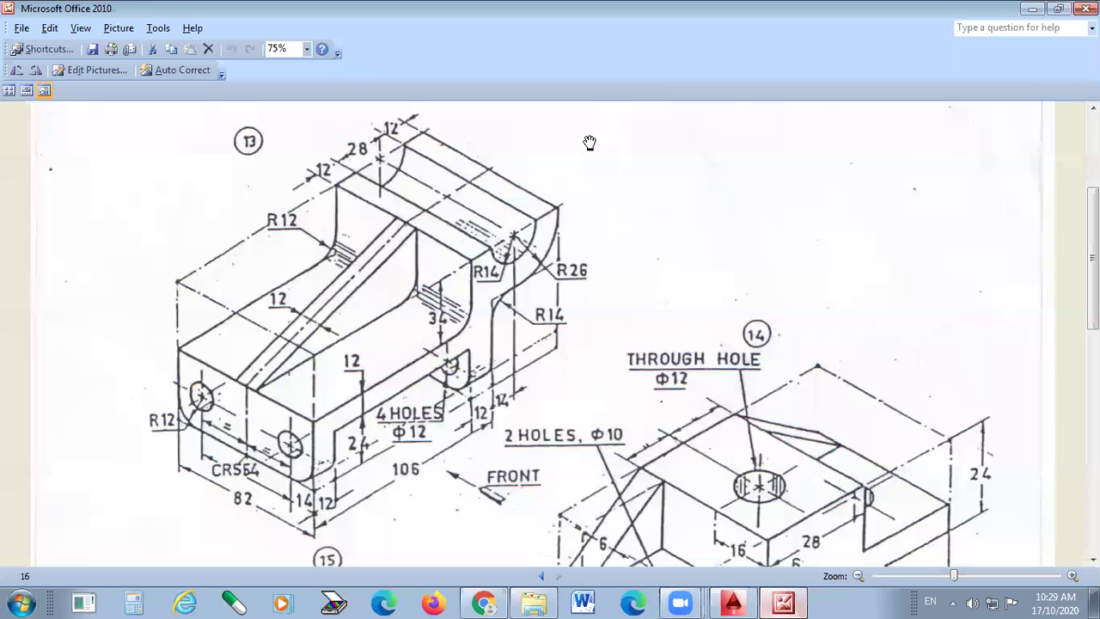
mouse_move(299, 502)
mouse_down()
mouse_move(211, 464)
mouse_move(258, 486)
mouse_move(256, 445)
mouse_up()
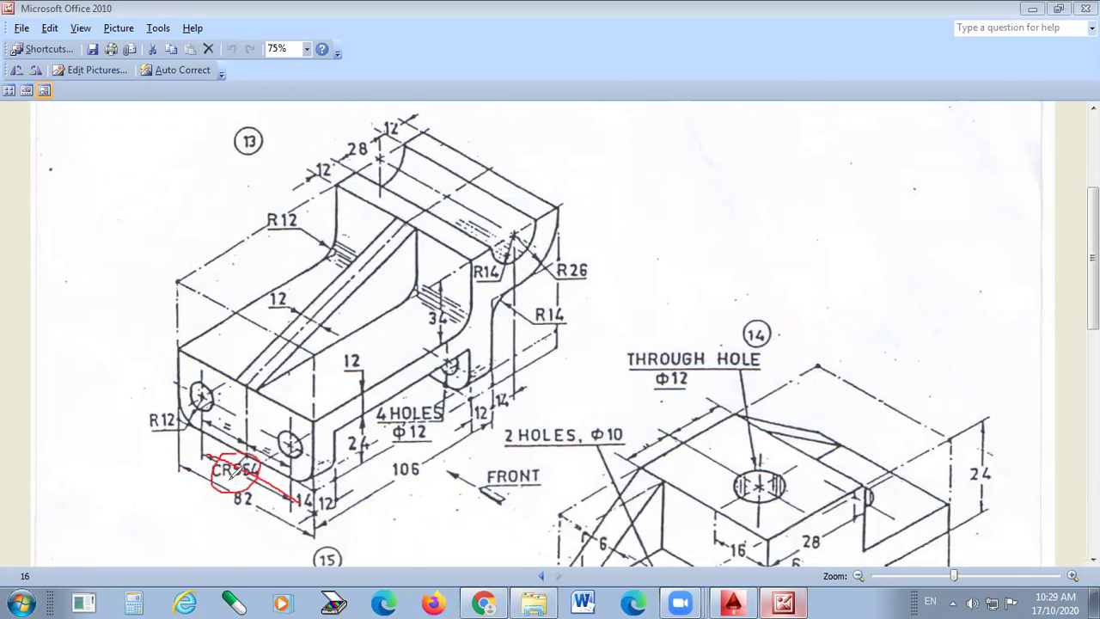
drag(204, 397, 289, 440)
drag(259, 387, 261, 481)
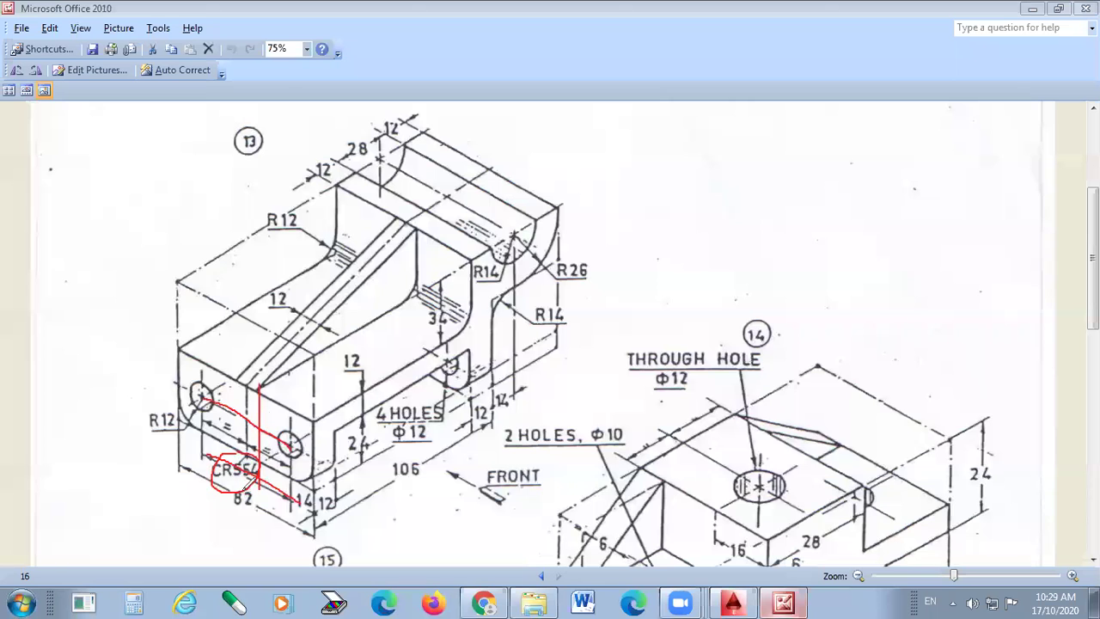
mouse_move(249, 437)
mouse_down()
mouse_move(216, 503)
mouse_move(268, 464)
mouse_move(242, 443)
mouse_up()
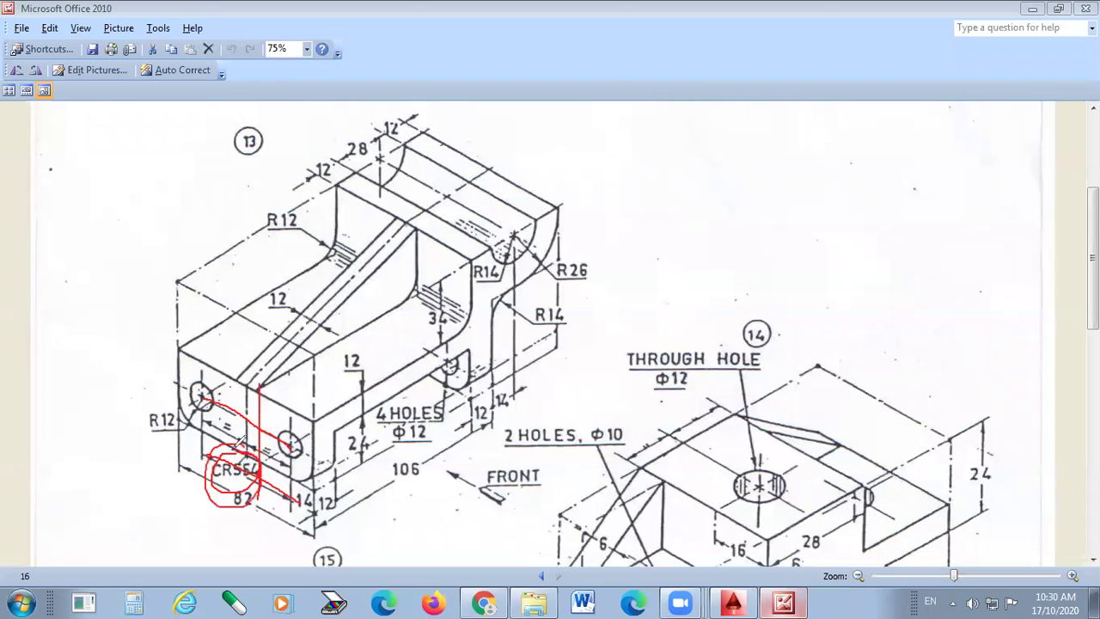
mouse_move(204, 383)
mouse_down()
mouse_move(220, 416)
mouse_move(221, 380)
mouse_up()
drag(293, 420, 315, 435)
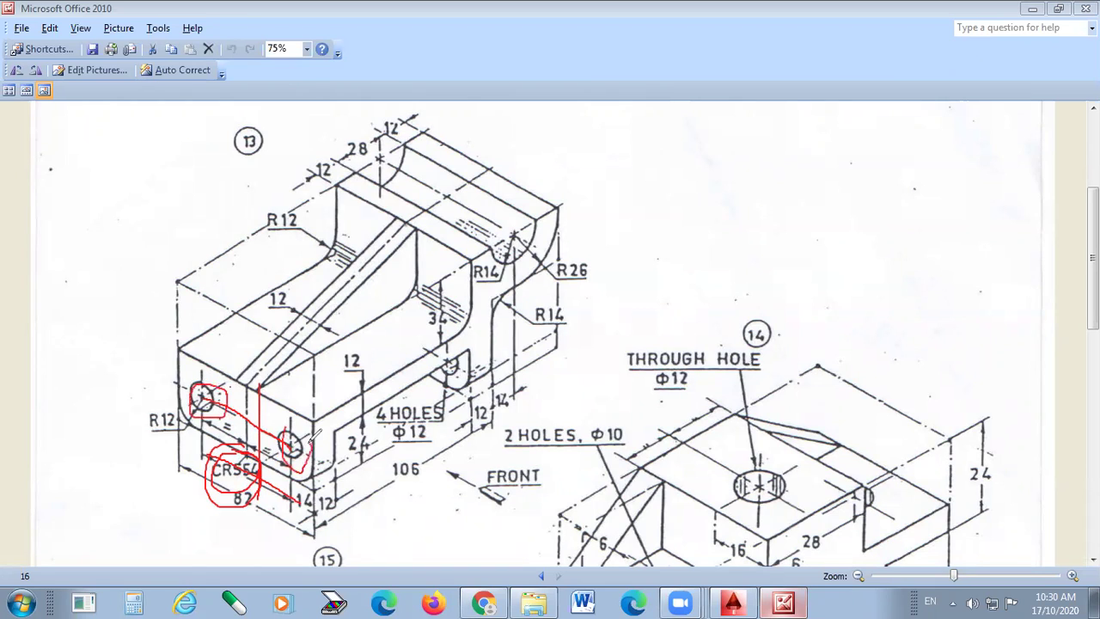
drag(257, 406, 325, 425)
drag(225, 379, 251, 388)
drag(268, 320, 229, 497)
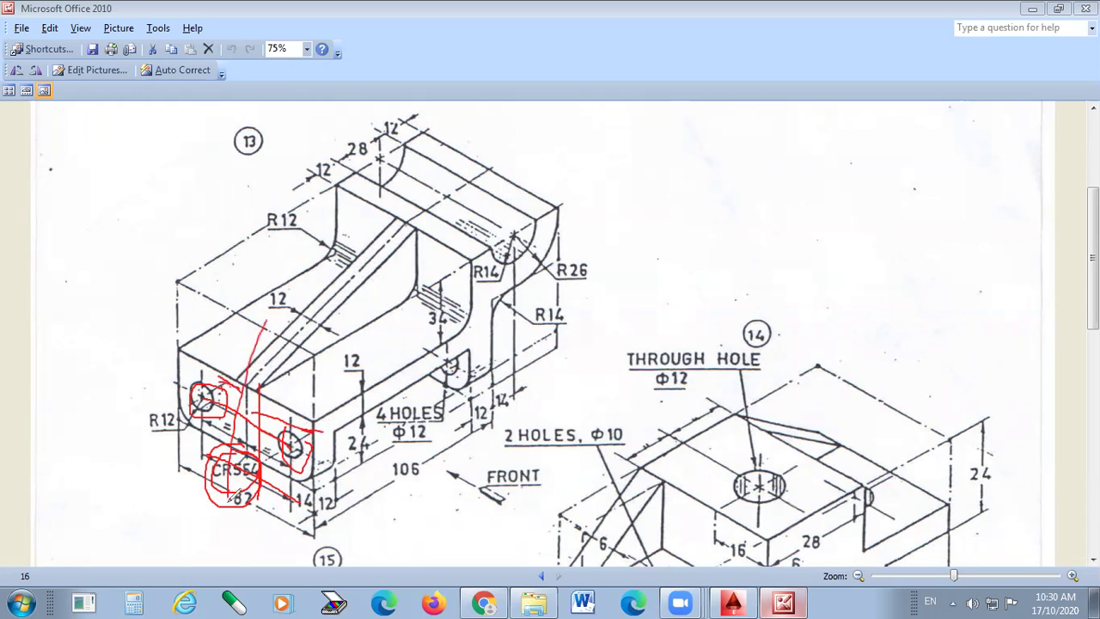
drag(217, 381, 355, 431)
key(ctrl+z)
key(ctrl+z)
key(ctrl+z)
key(ctrl+z)
key(ctrl+z)
key(ctrl+z)
key(ctrl+z)
key(ctrl+z)
key(ctrl+z)
key(ctrl+z)
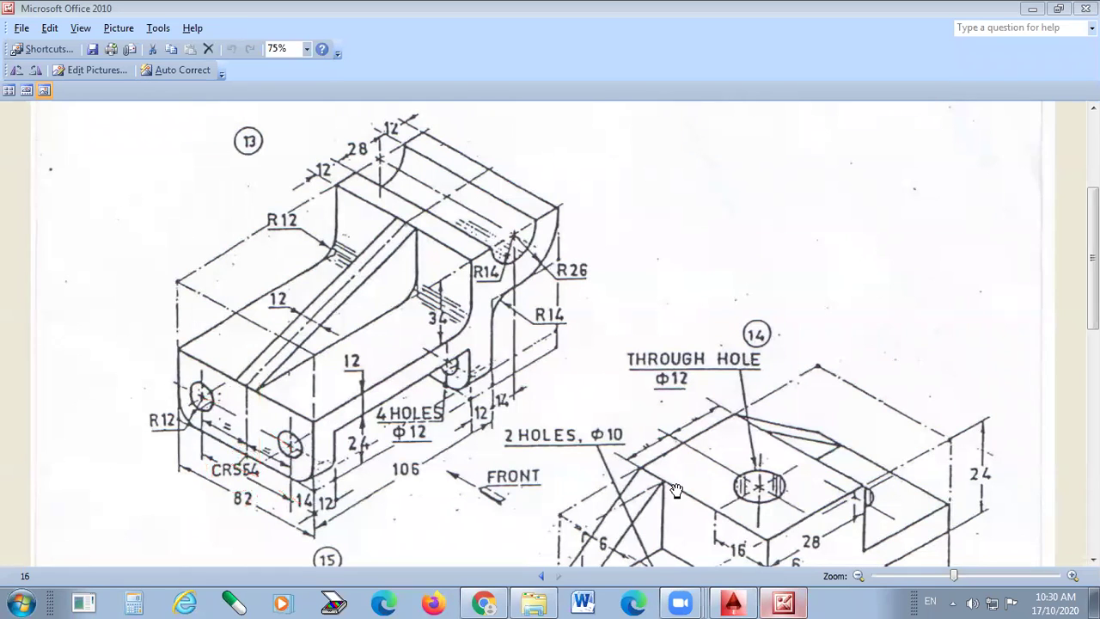
key(alt+Tab)
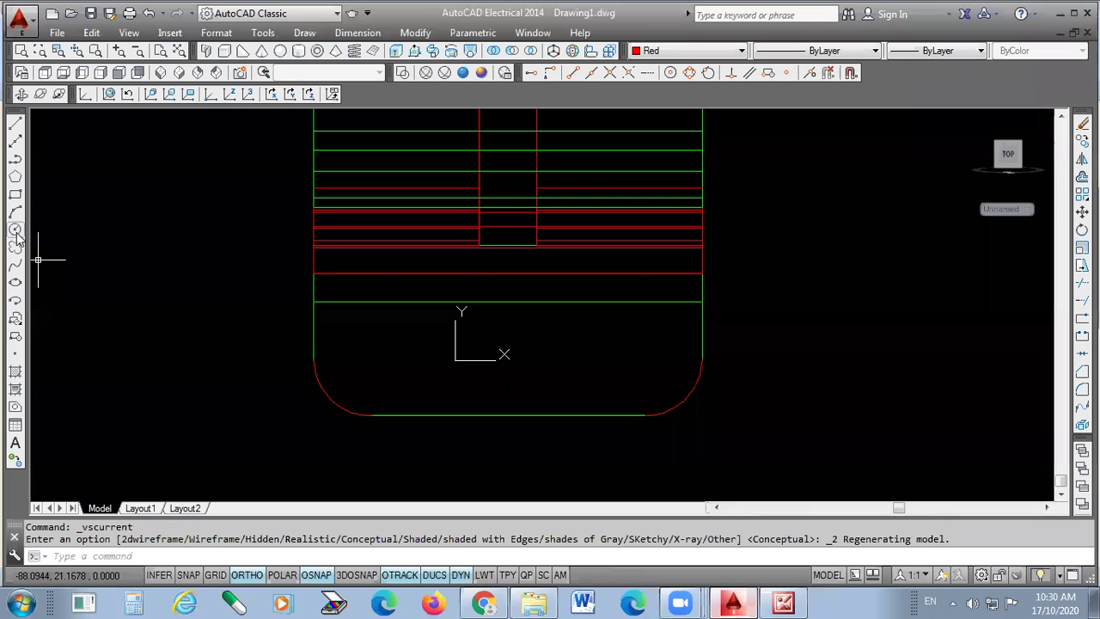
- Draw a circle of radius 12 at the centre of the leg's left corner fillet and delete it
click(14, 229)
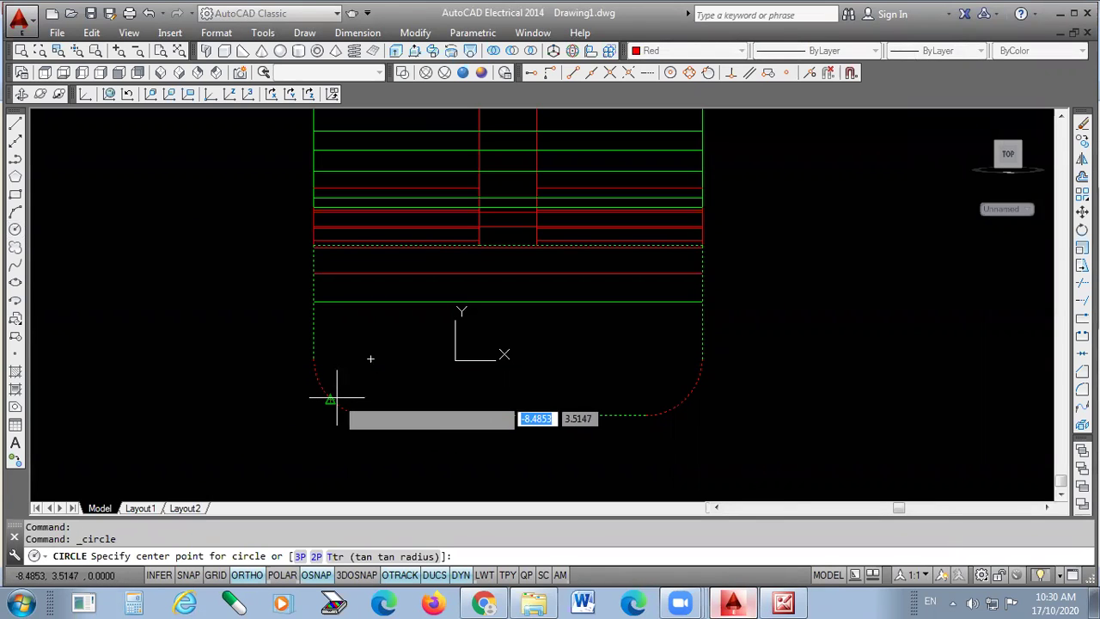
click(370, 357)
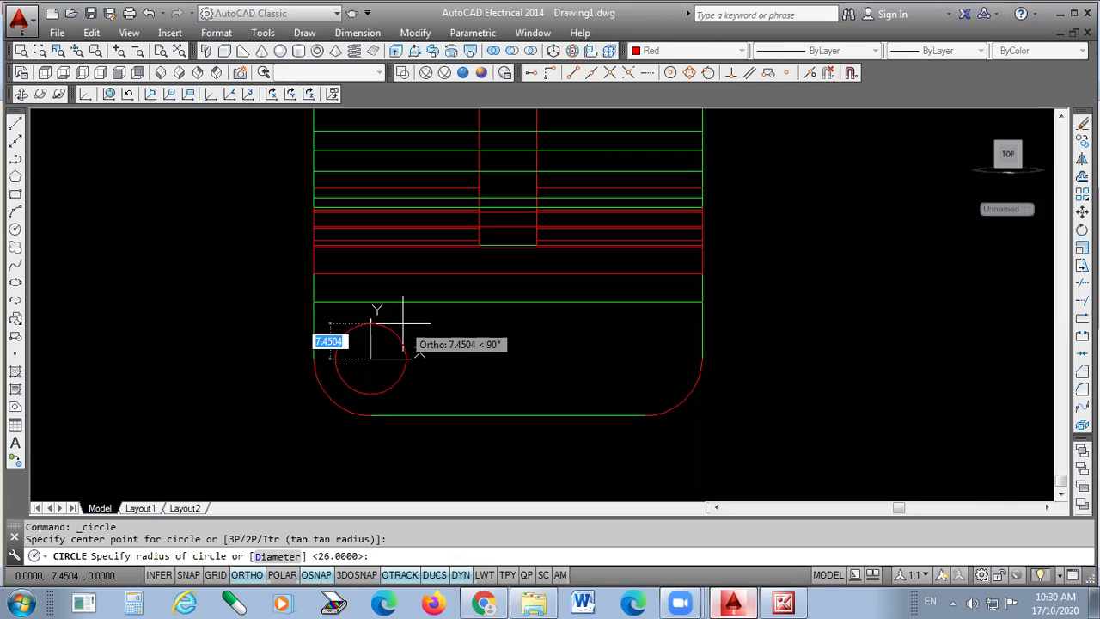
text(1)
key(Return)
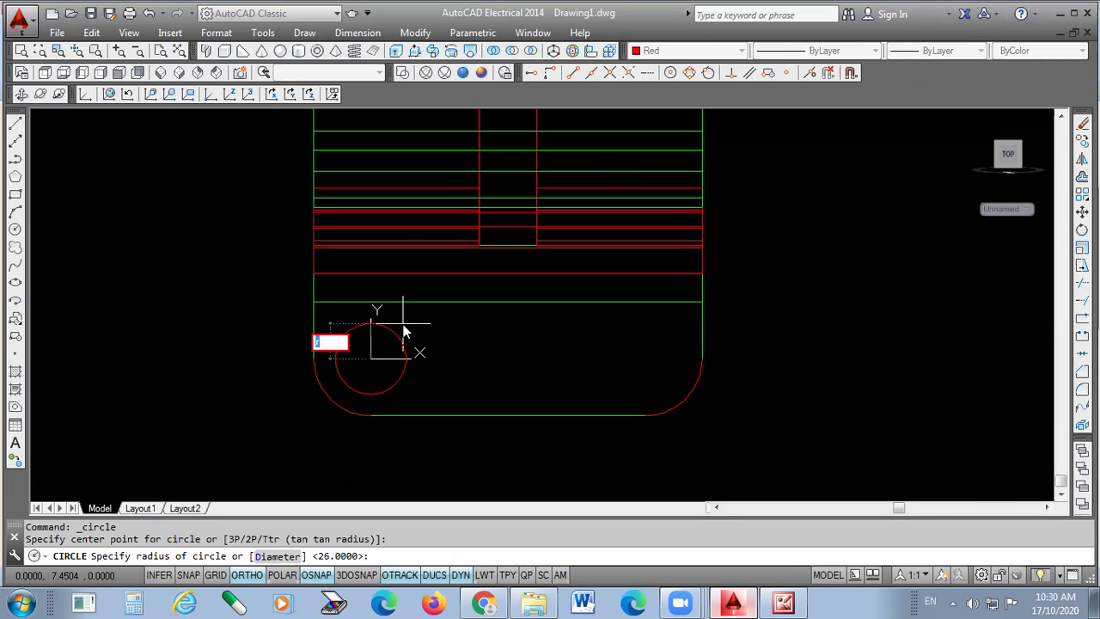
text(12)
key(Return)
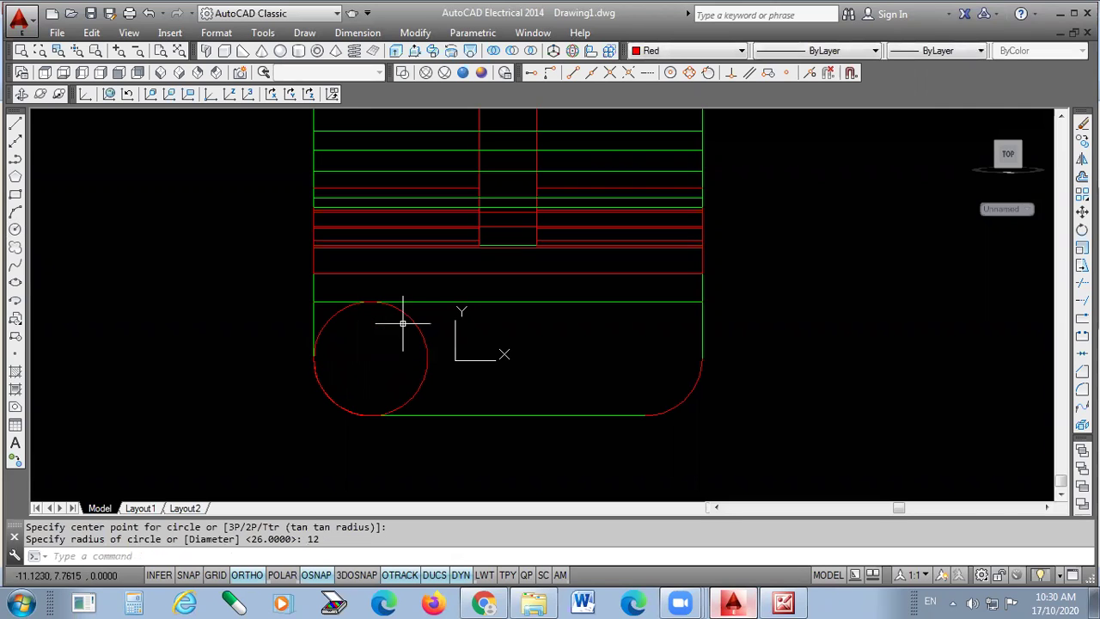
click(425, 352)
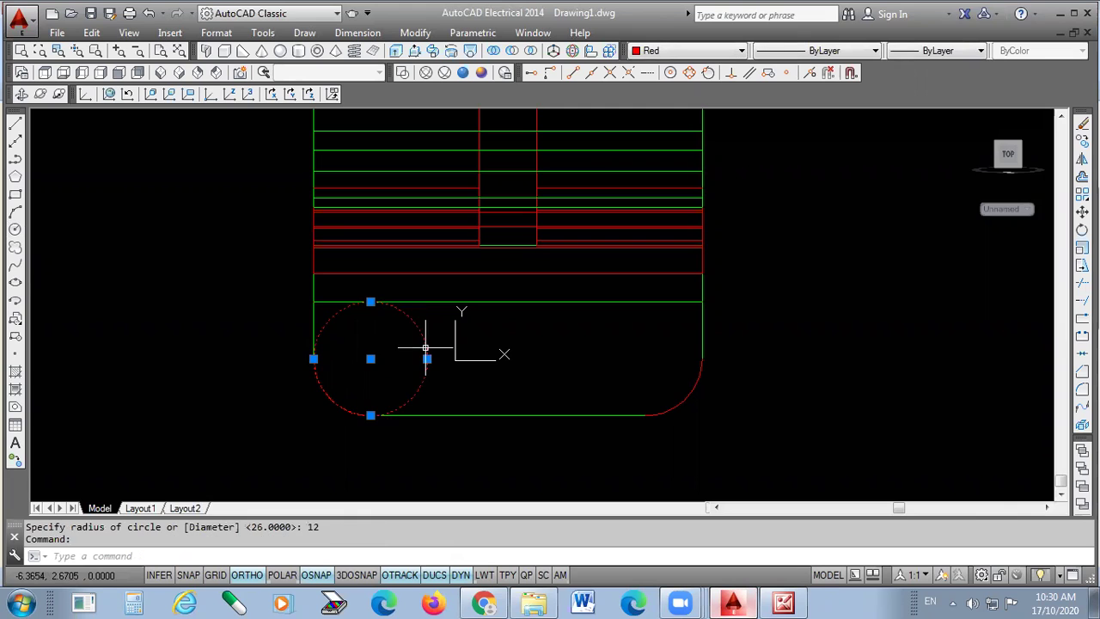
key(Delete)
- Check the front leg hole dimensions of figure 13 again in the reference drawing and return to AutoCAD
click(784, 602)
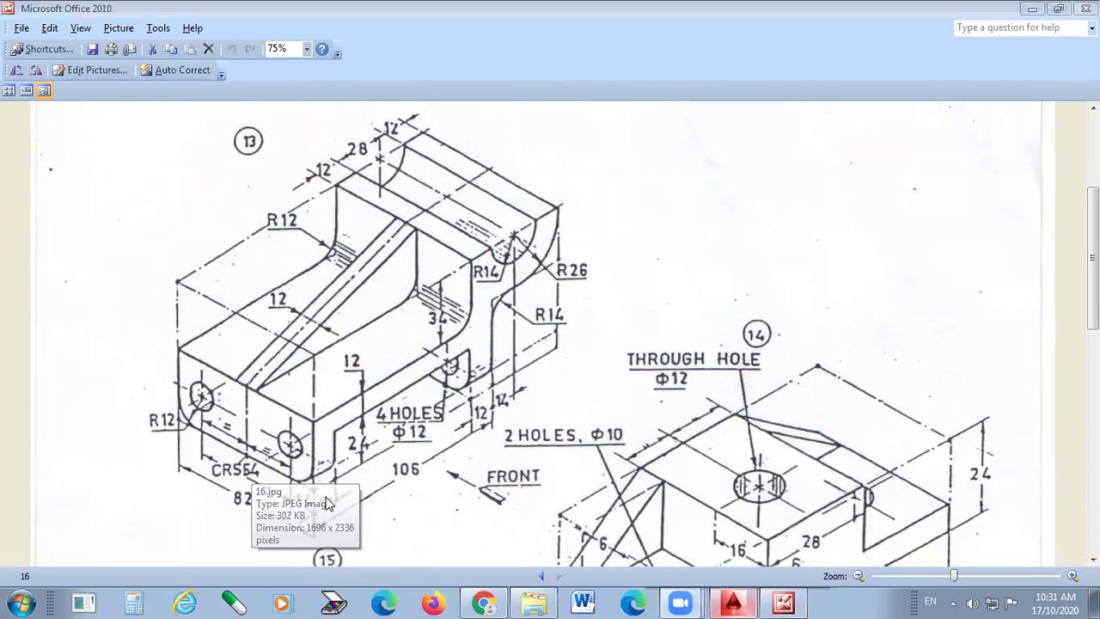
click(735, 601)
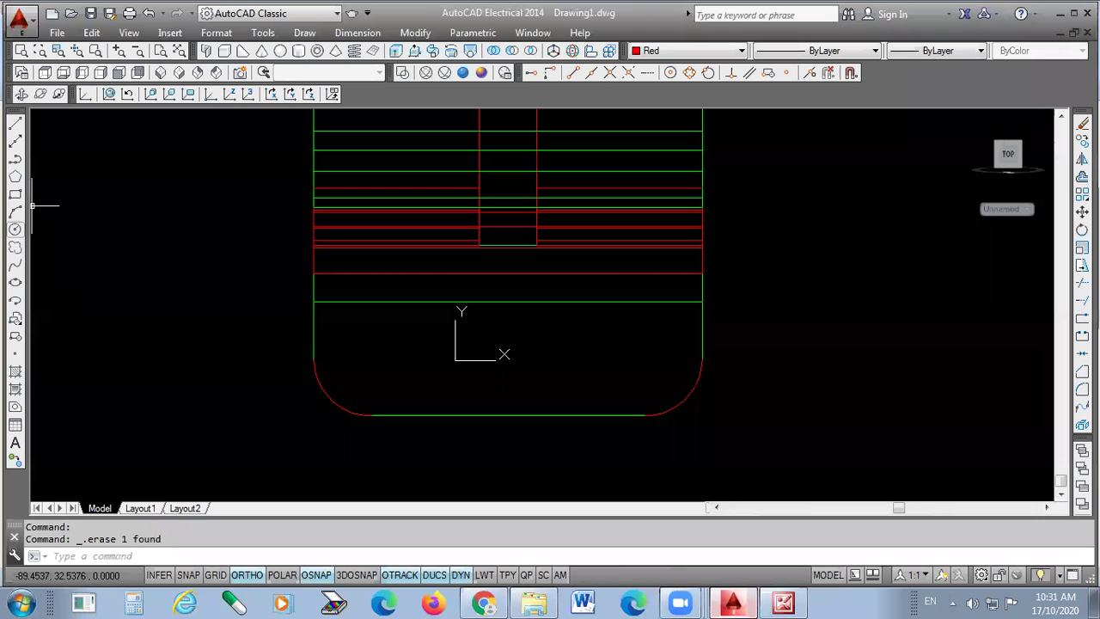
click(15, 229)
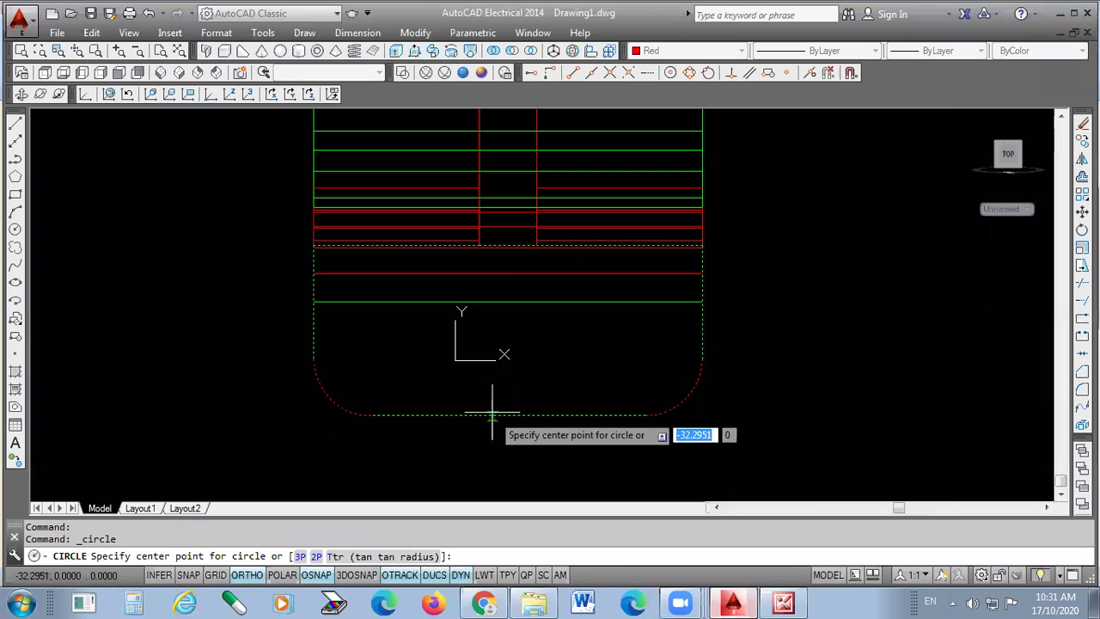
key(Escape)
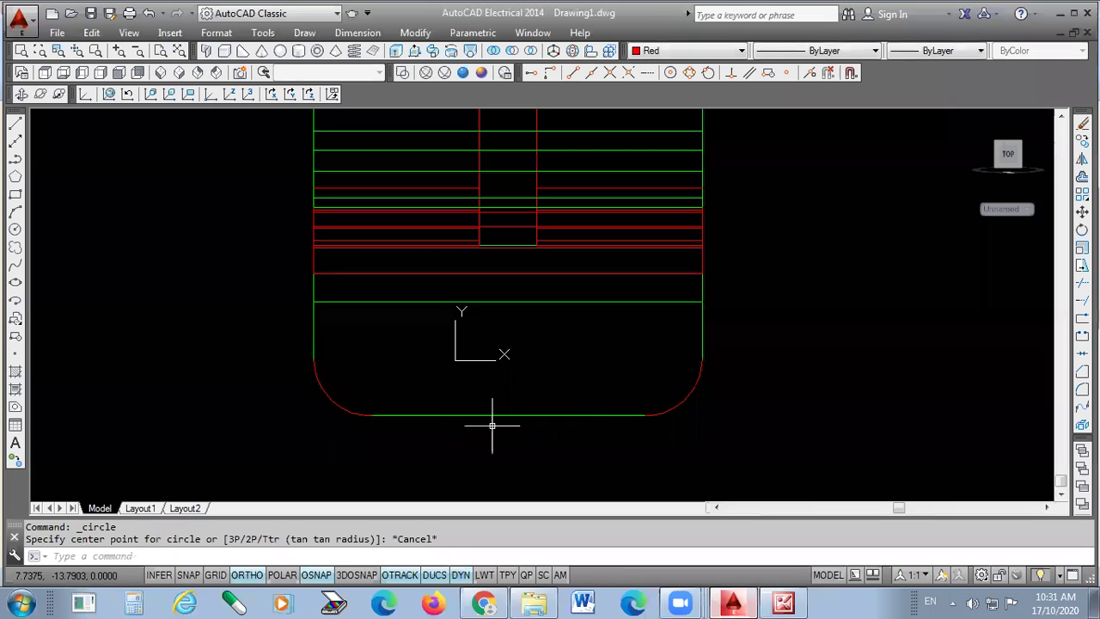
- Draw a vertical centre line 24 long upward from the midpoint of the leg's bottom edge
click(15, 123)
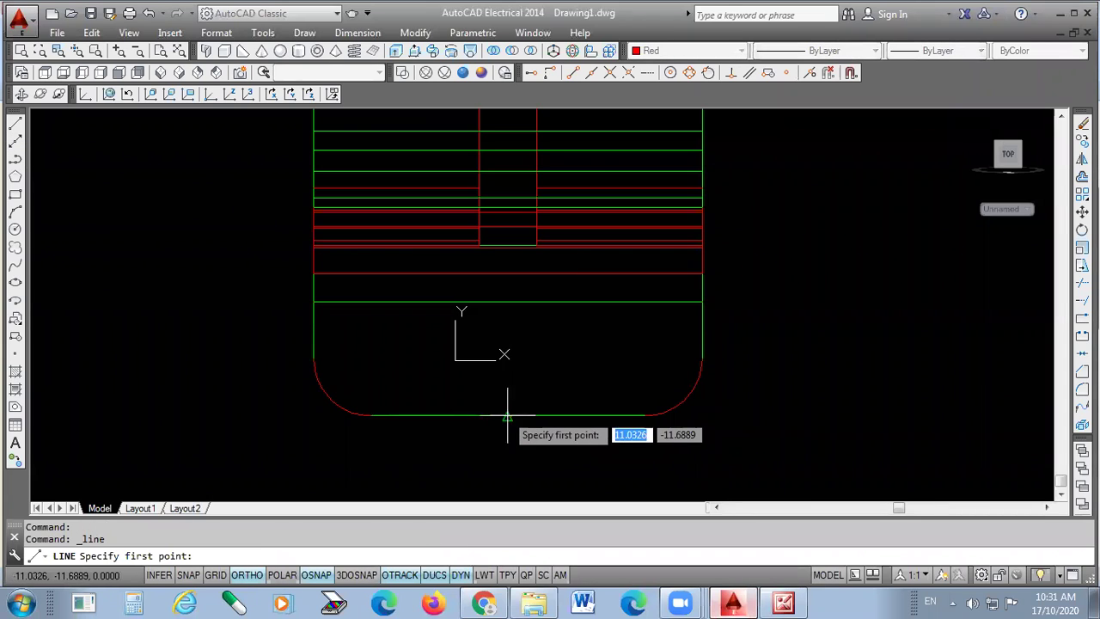
click(508, 416)
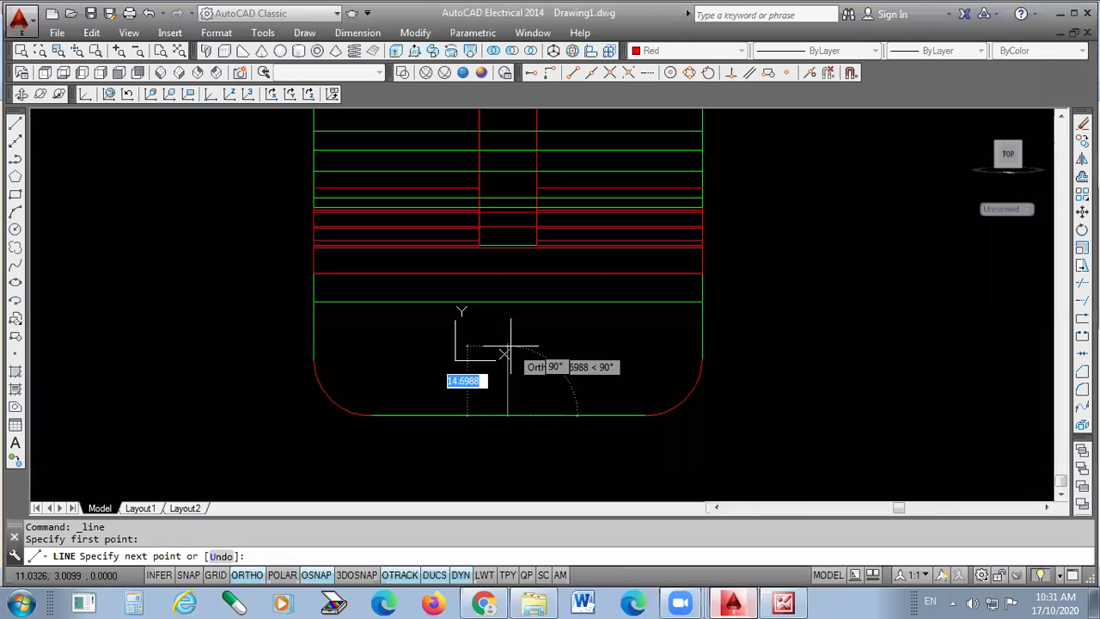
text(24)
key(Return)
key(Return)
key(Return)
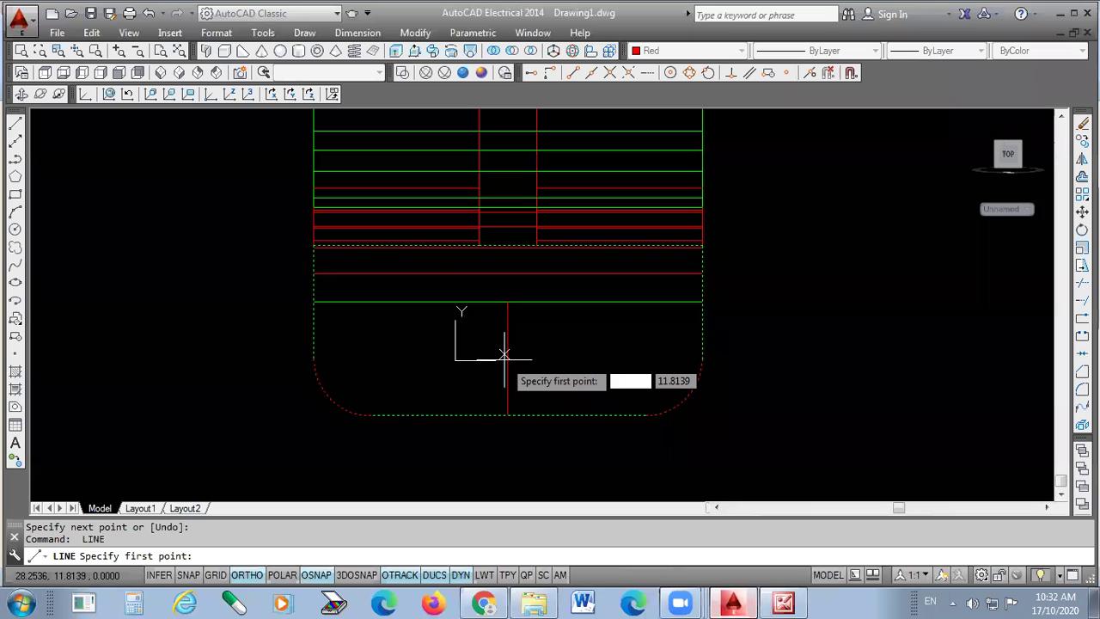
key(Escape)
click(550, 376)
click(458, 401)
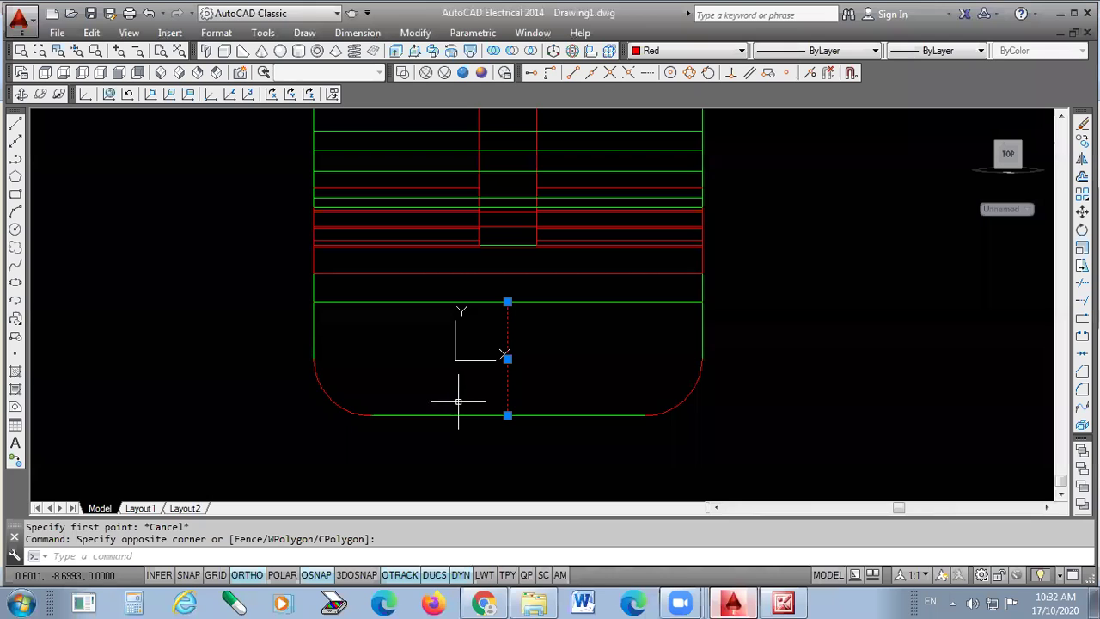
key(Escape)
- Draw a horizontal line 54 long to the right from the centre of the leg's left corner fillet
click(15, 141)
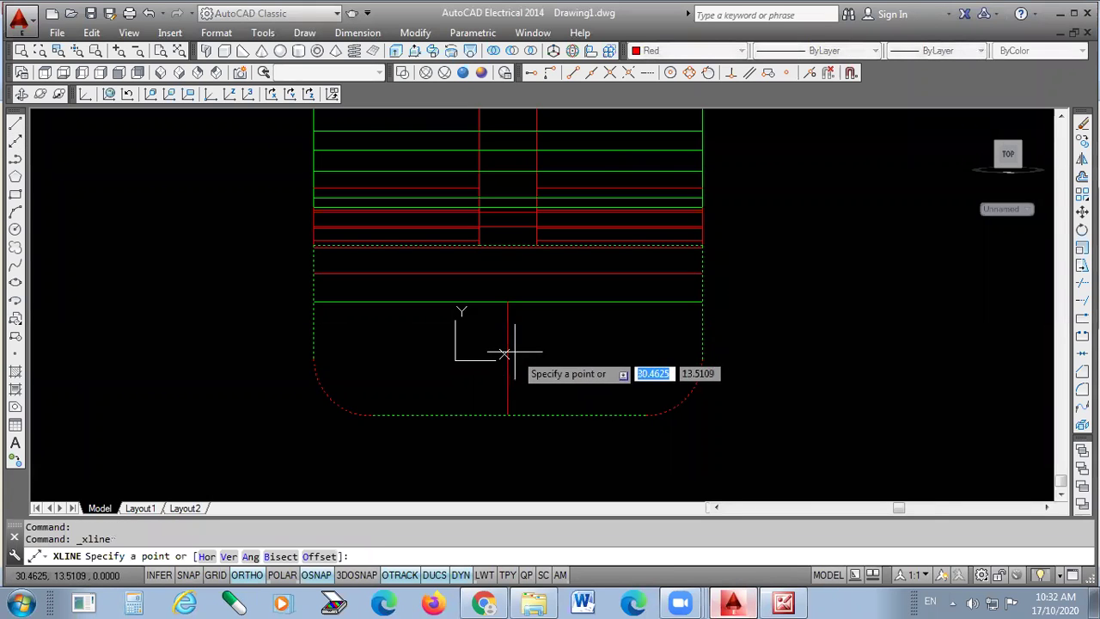
key(Escape)
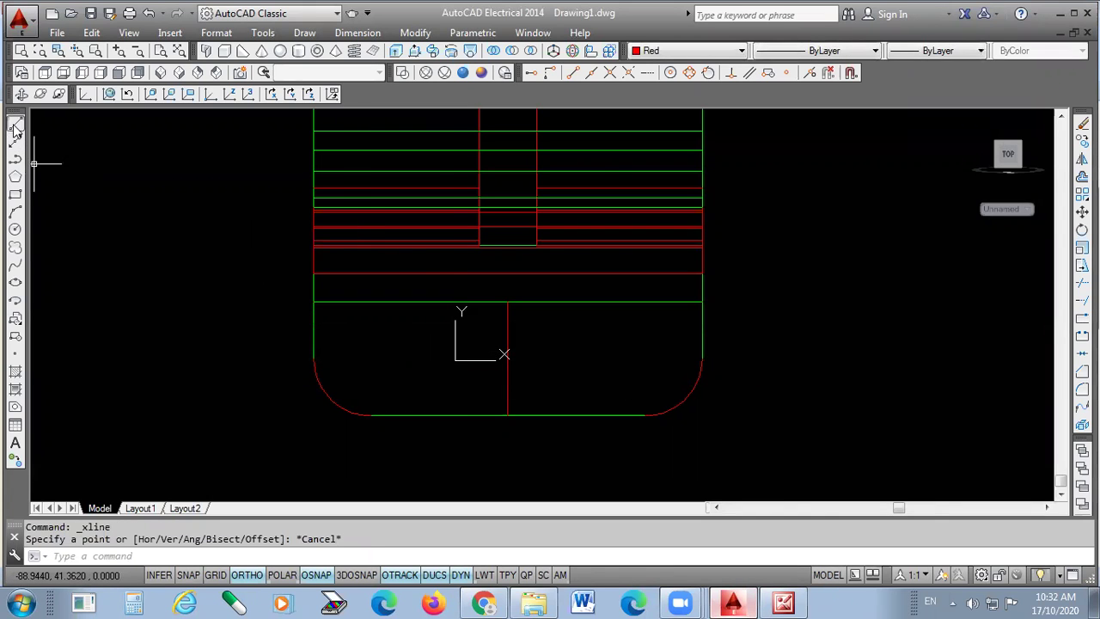
click(15, 124)
click(370, 358)
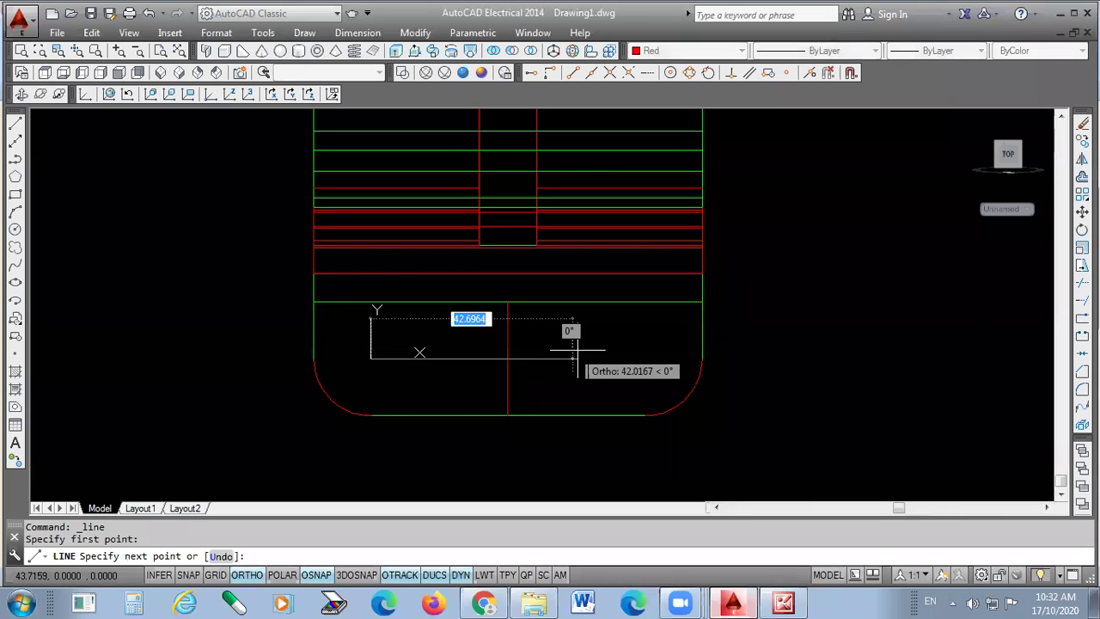
text(54)
key(Return)
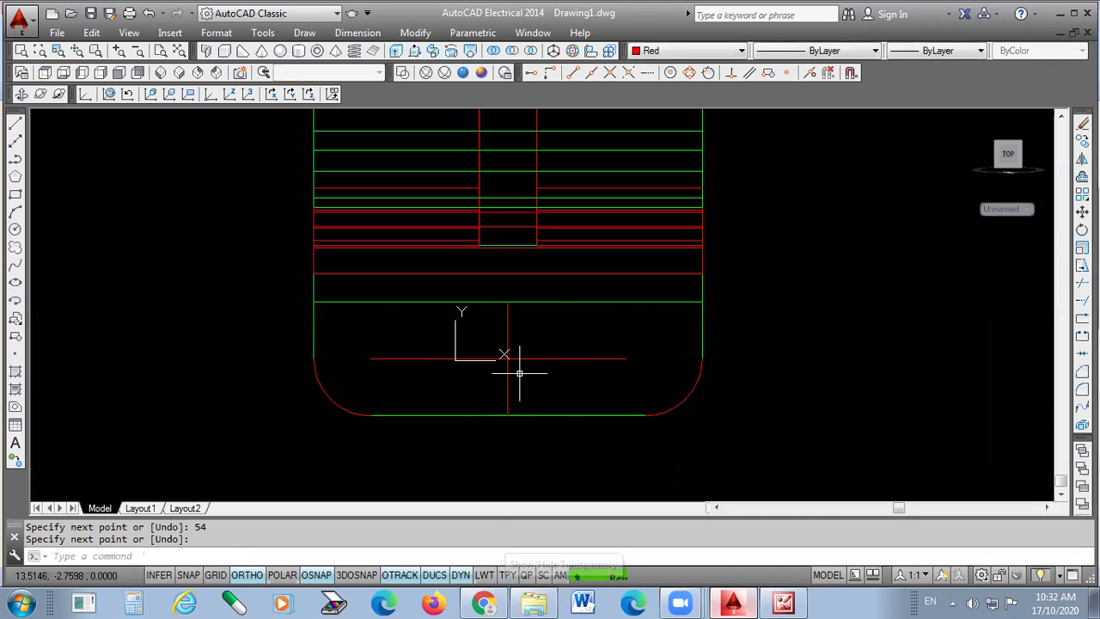
key(Escape)
- Move the 54 long horizontal line by its midpoint onto the midpoint of the vertical centre line
click(562, 358)
scroll(498, 356, up, 5)
click(491, 335)
click(492, 335)
scroll(530, 335, down, 5)
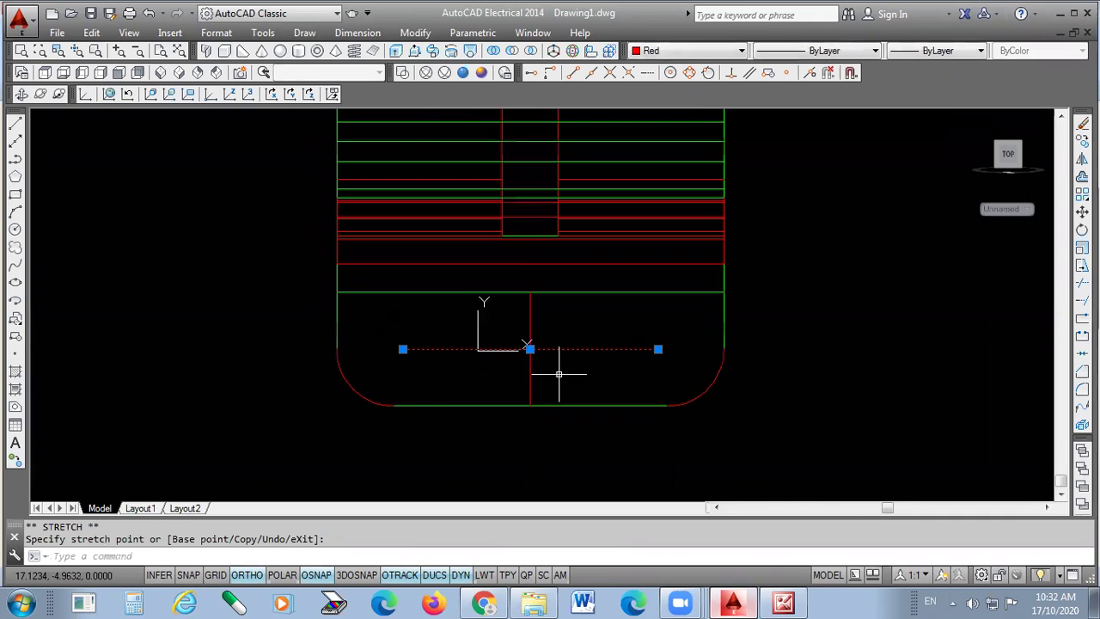
- Draw a circle of diameter 14 centred on the left end of the 54 long horizontal line
click(14, 229)
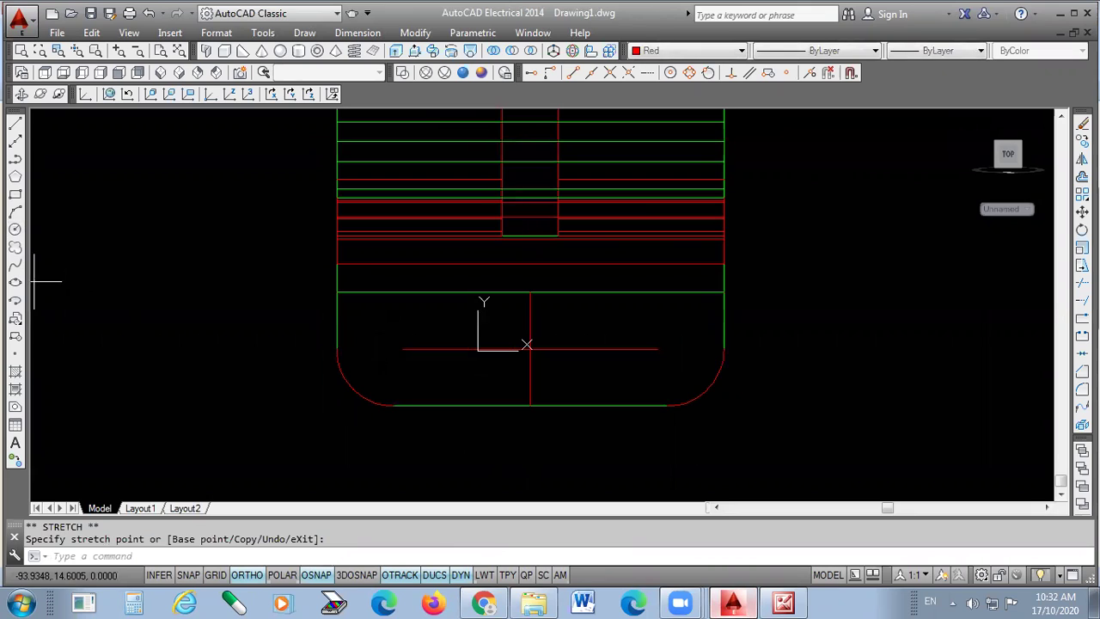
click(404, 349)
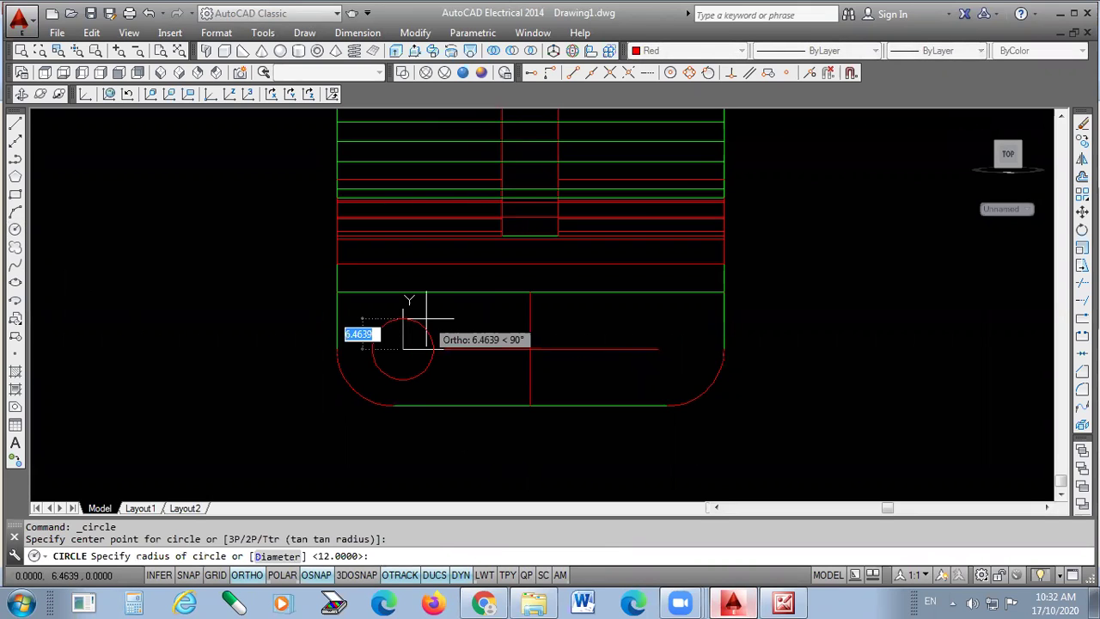
text(d)
key(Return)
text(14)
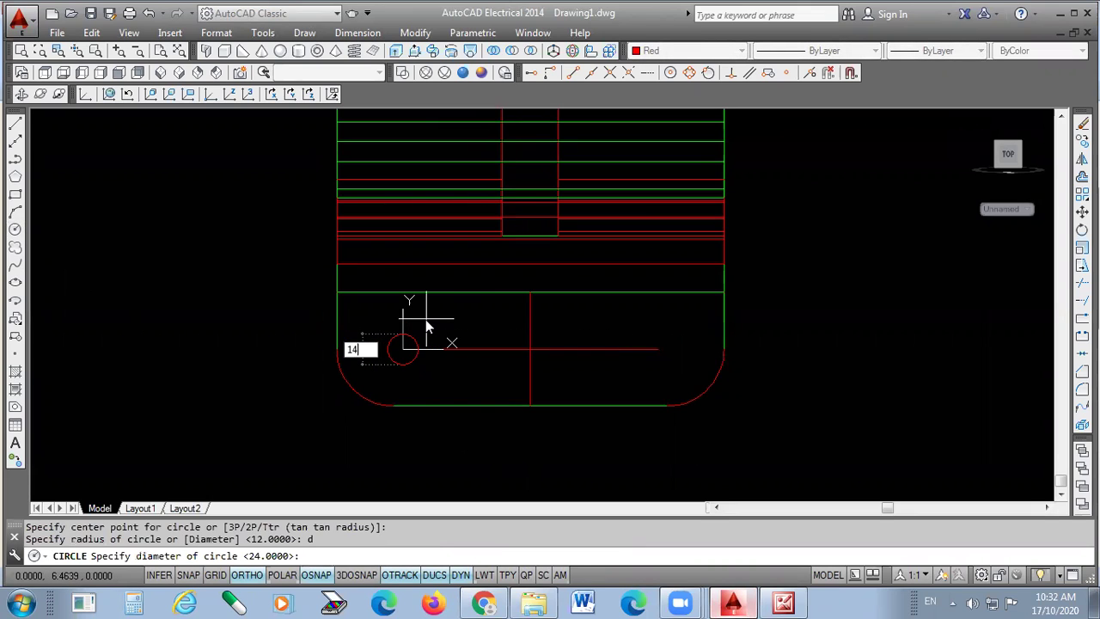
key(Return)
- Draw a second circle of diameter 14 centred on the right end of the 54 long horizontal line
key(Return)
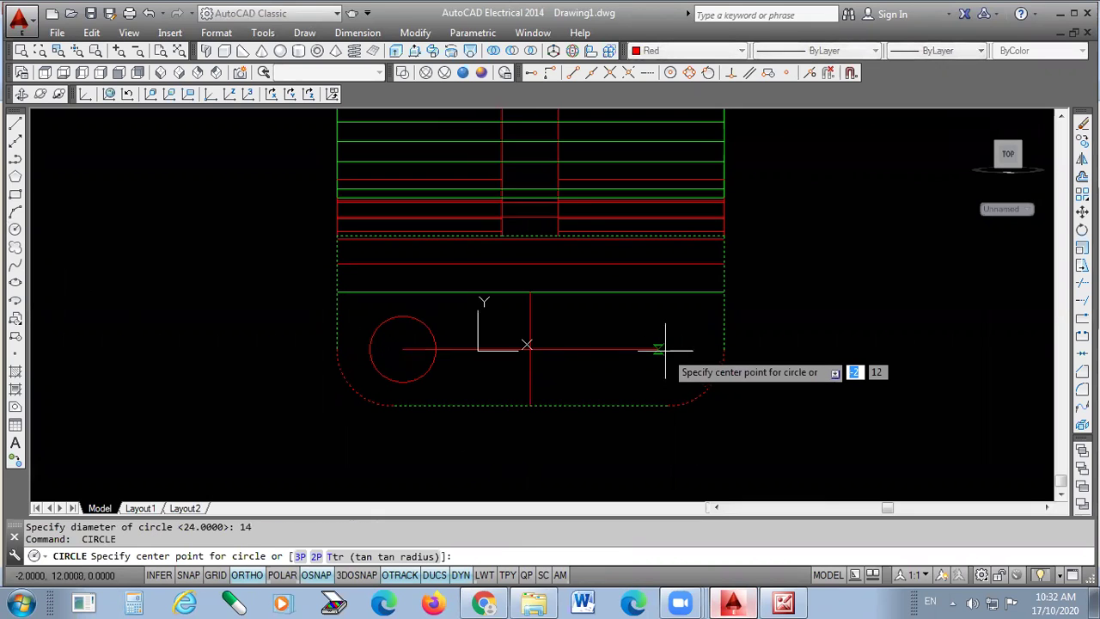
click(658, 349)
text(d)
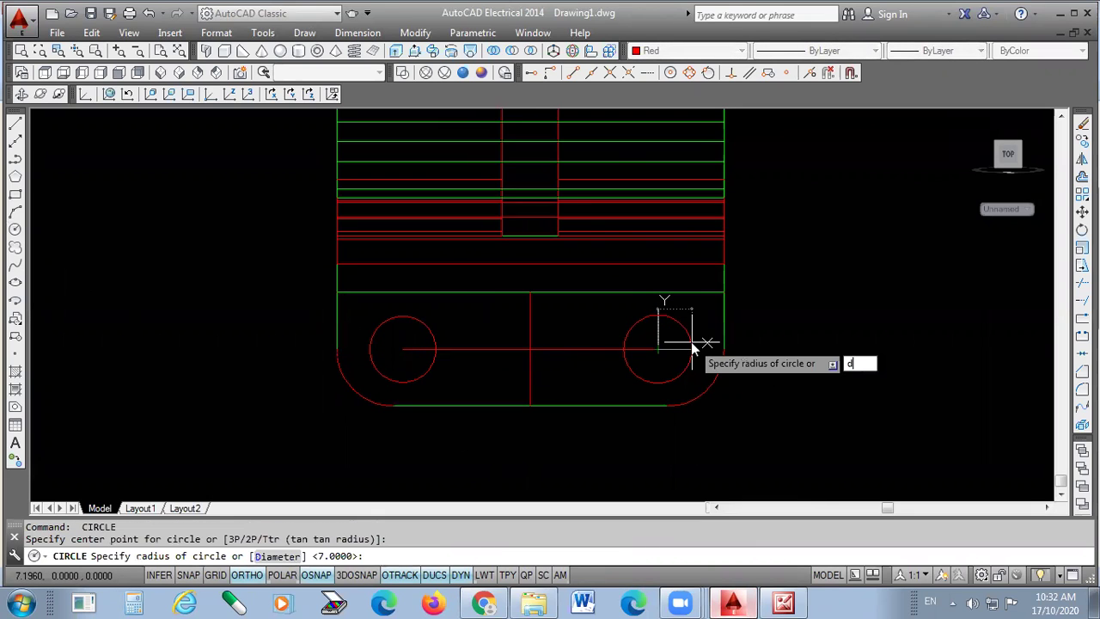
key(Return)
text(14)
key(Return)
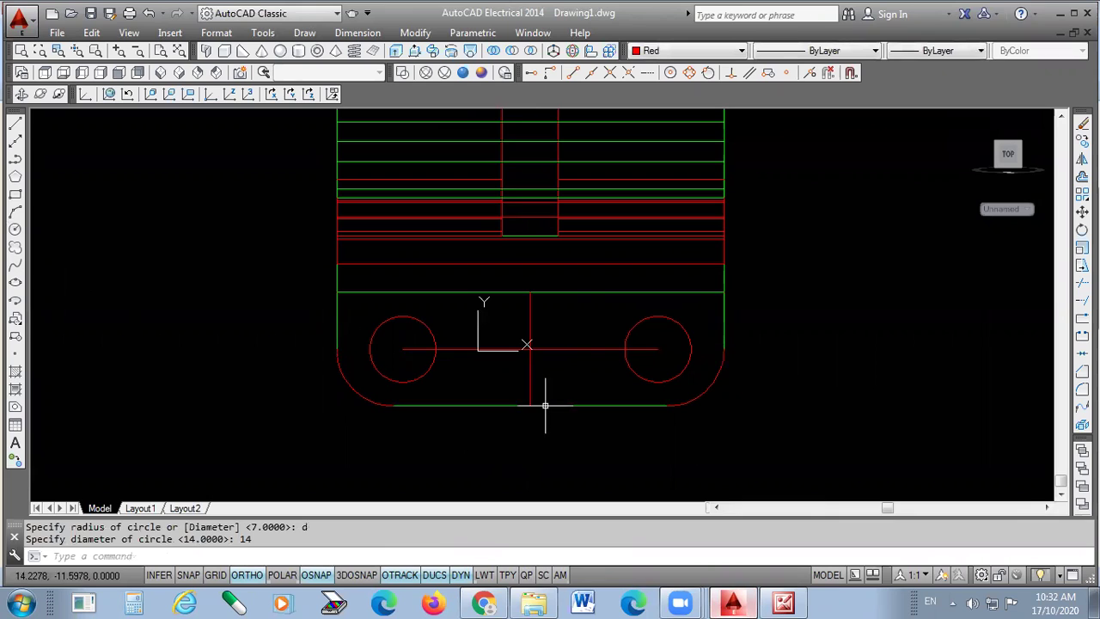
- Erase the vertical centre line and the horizontal spacing line between the two circles
click(557, 339)
click(526, 344)
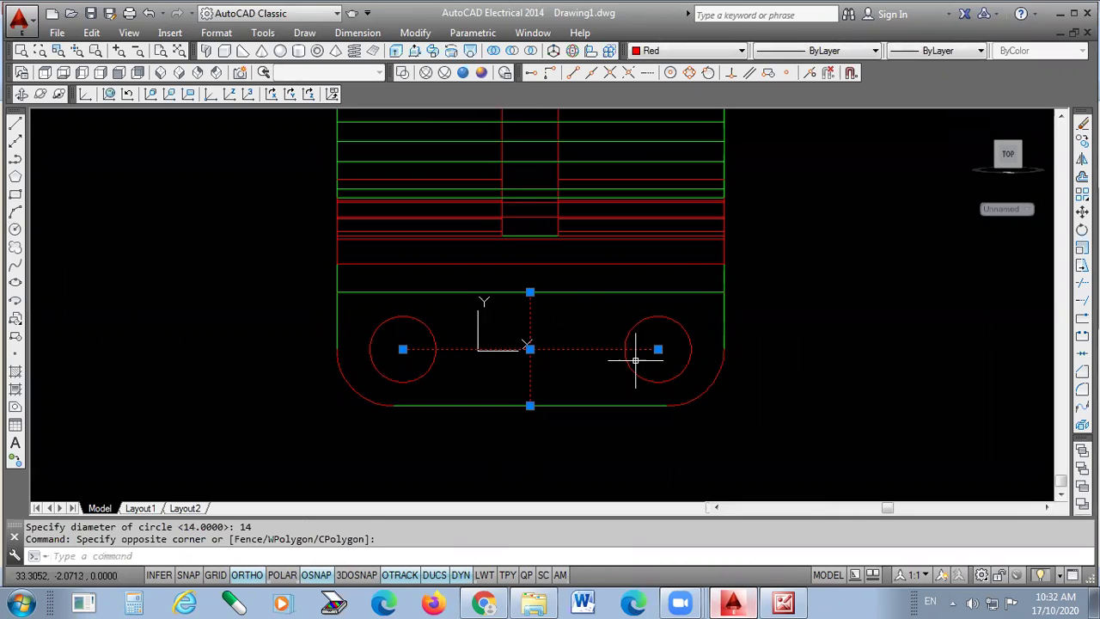
key(Delete)
- Examine the two circles on the front leg face in SW Isometric view, finishing in the Hidden visual style
click(160, 74)
scroll(376, 477, up, 4)
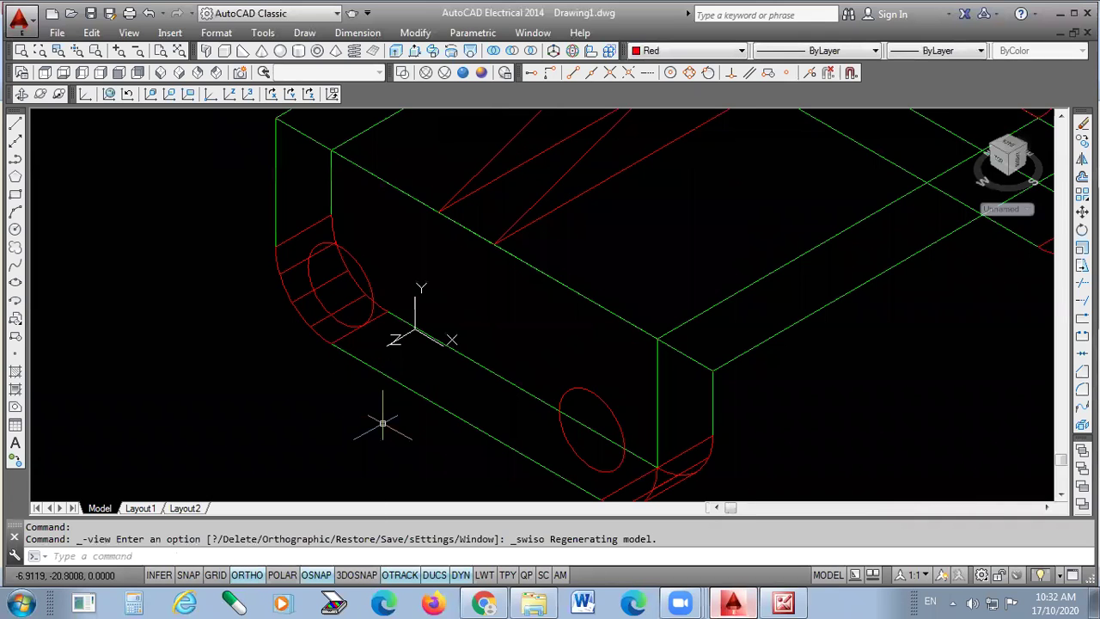
click(481, 74)
click(481, 73)
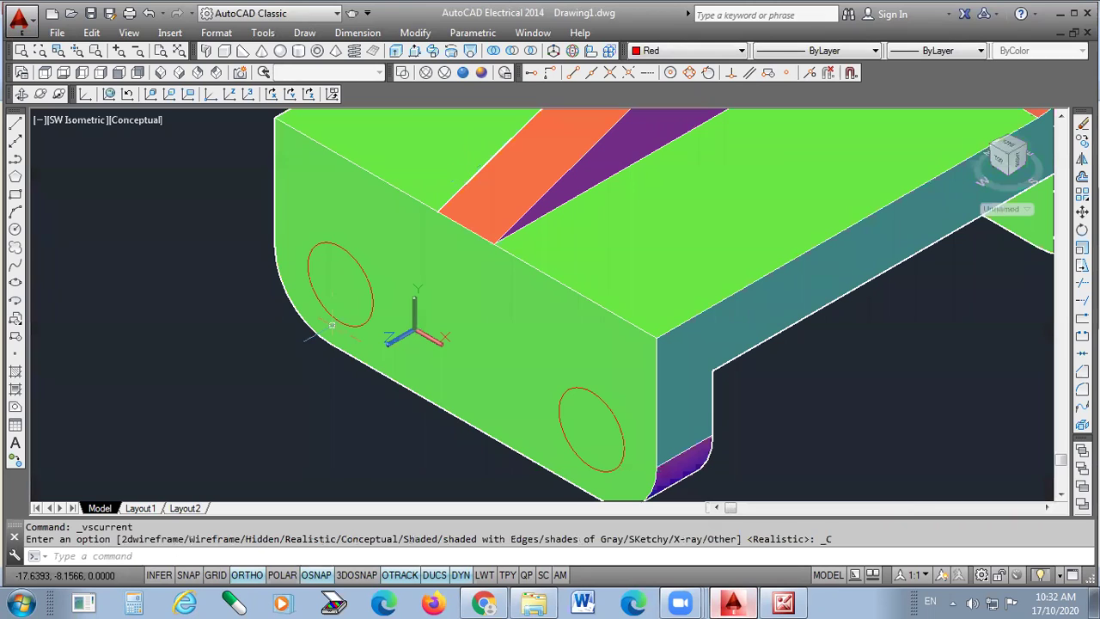
click(425, 73)
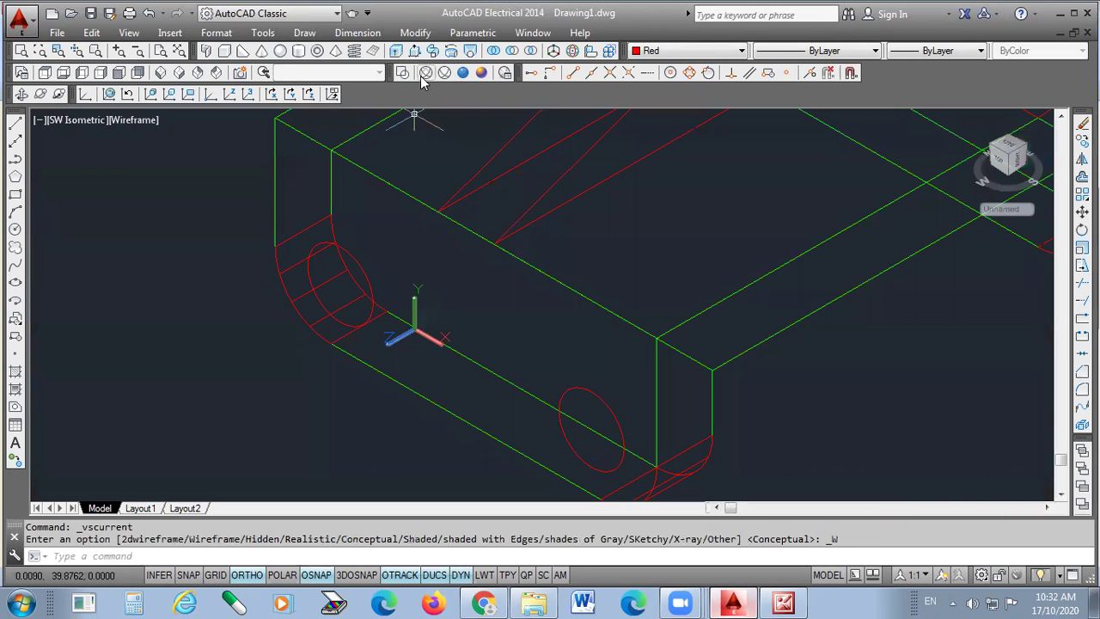
click(445, 73)
scroll(400, 331, down, 3)
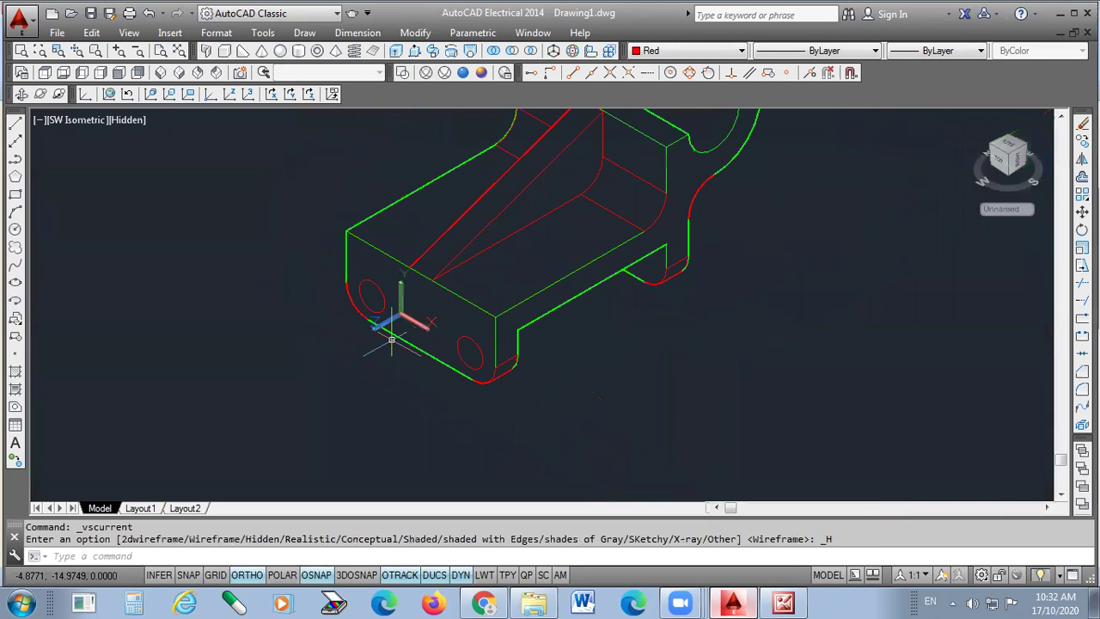
scroll(481, 378, down, 2)
scroll(447, 371, up, 4)
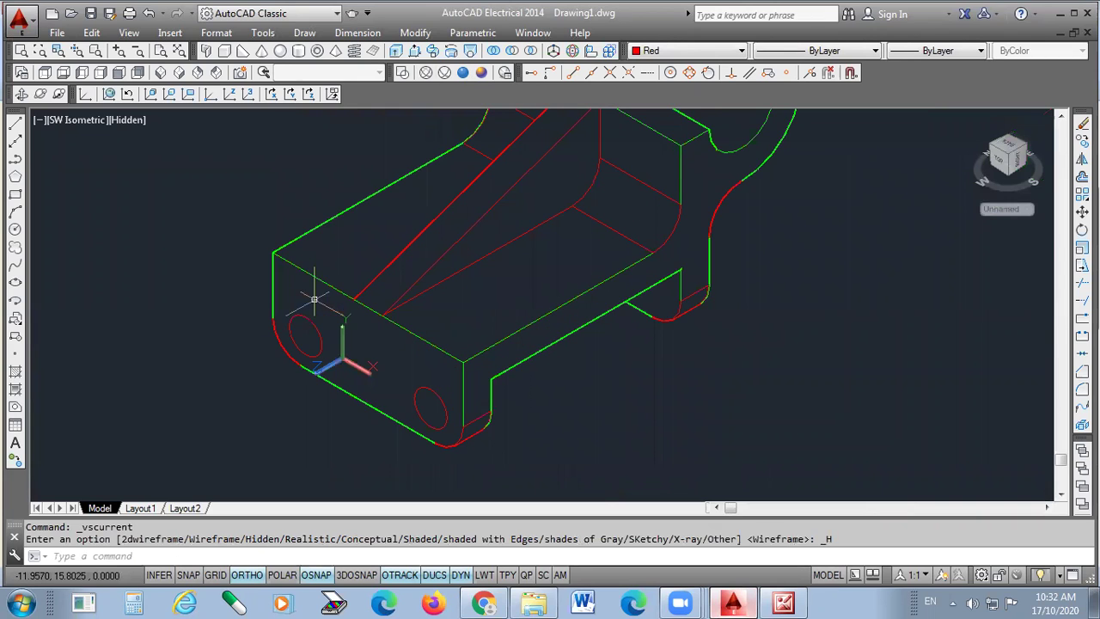
scroll(332, 374, down, 2)
scroll(429, 401, up, 4)
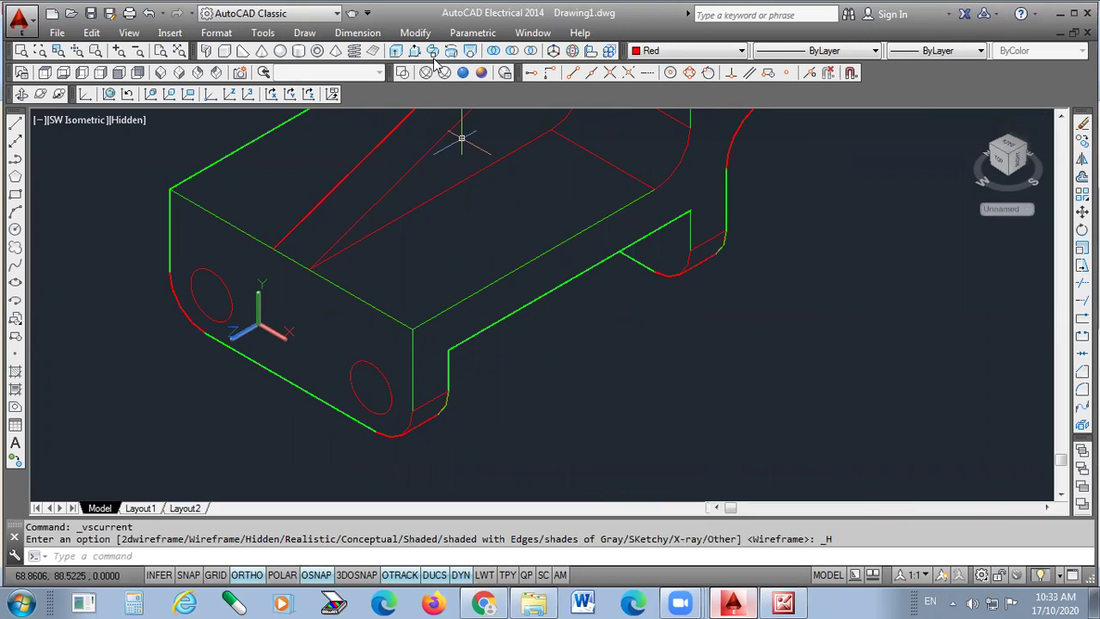
- Presspull the front face's right circle about 511 backward through both legs to cut its holes
key(ctrl+shift+e)
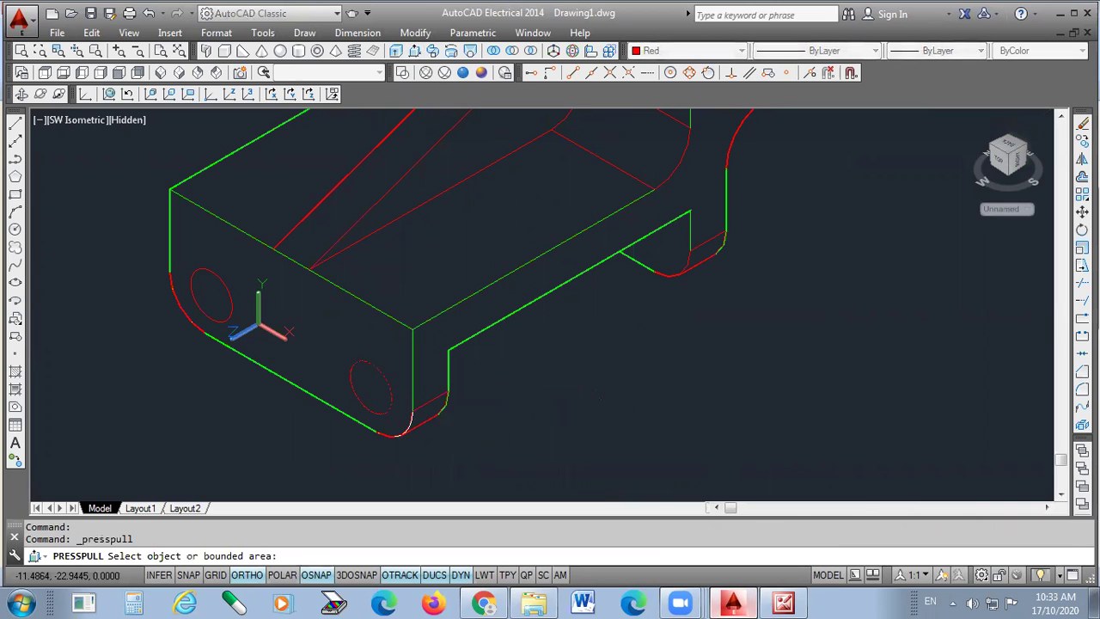
click(378, 375)
scroll(371, 391, down, 5)
key(F8)
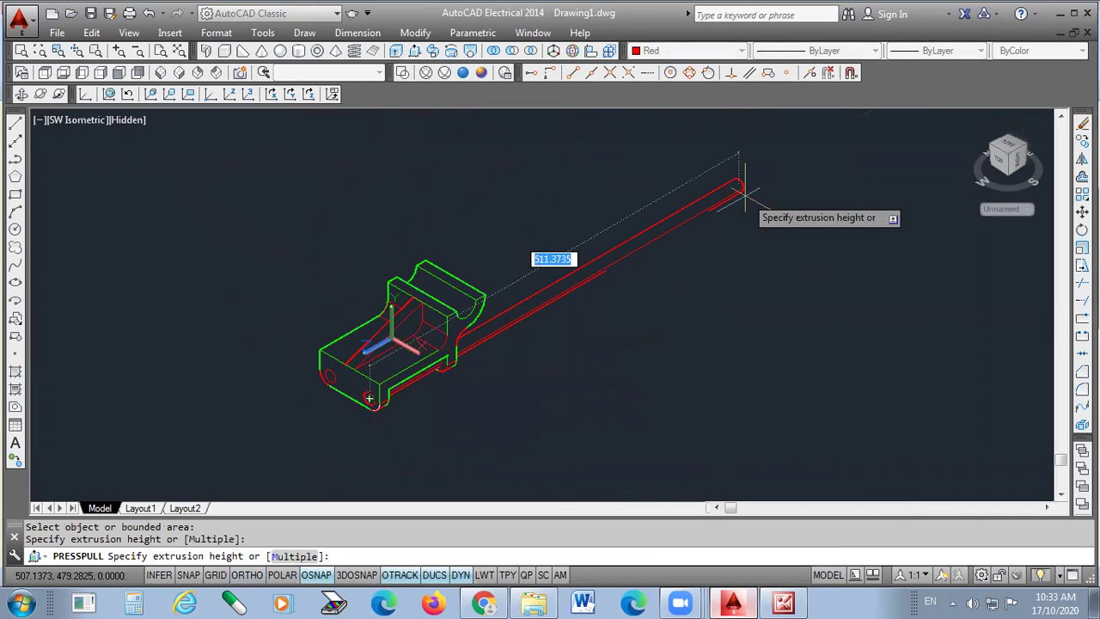
click(742, 197)
- Presspull the front face's left circle backward past the rear of the bracket to cut through both legs
scroll(366, 383, up, 3)
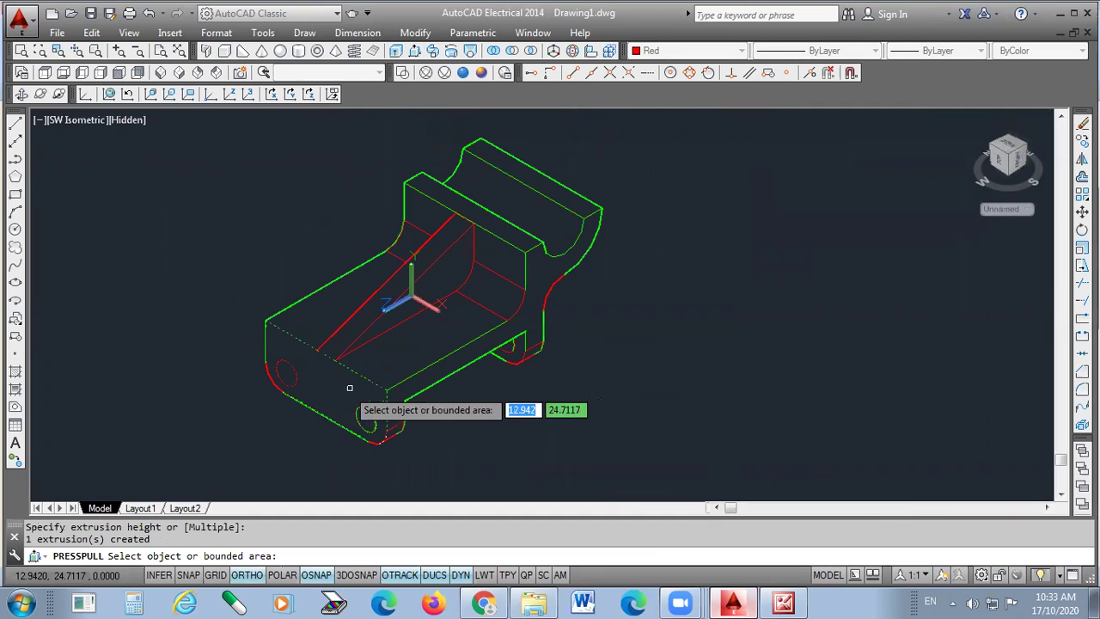
click(287, 372)
key(F8)
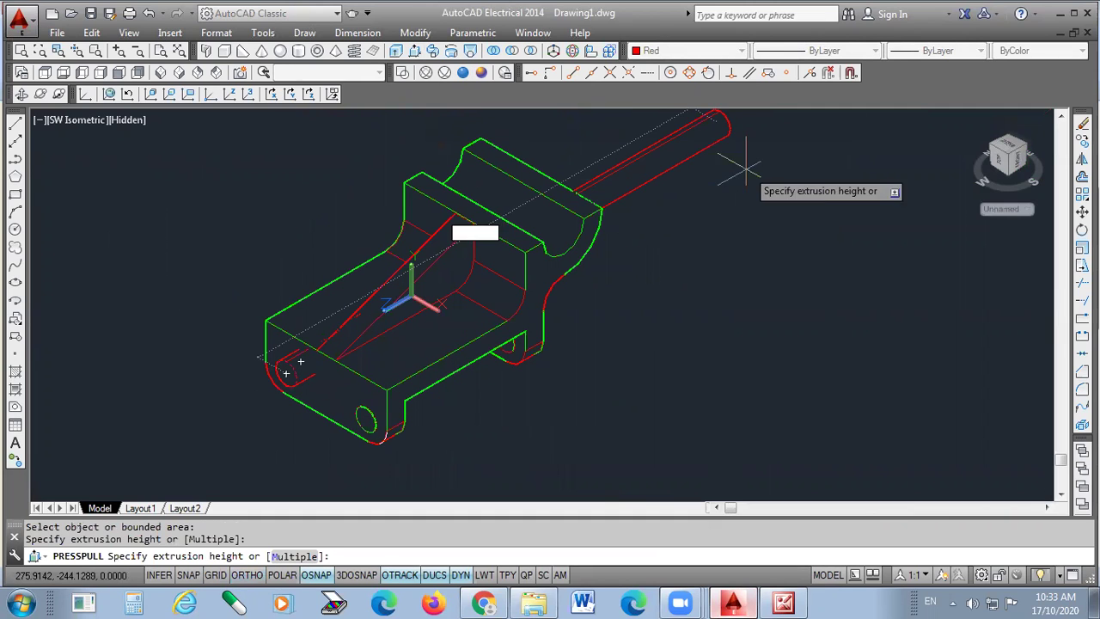
scroll(668, 246, down, 2)
key(F8)
click(672, 246)
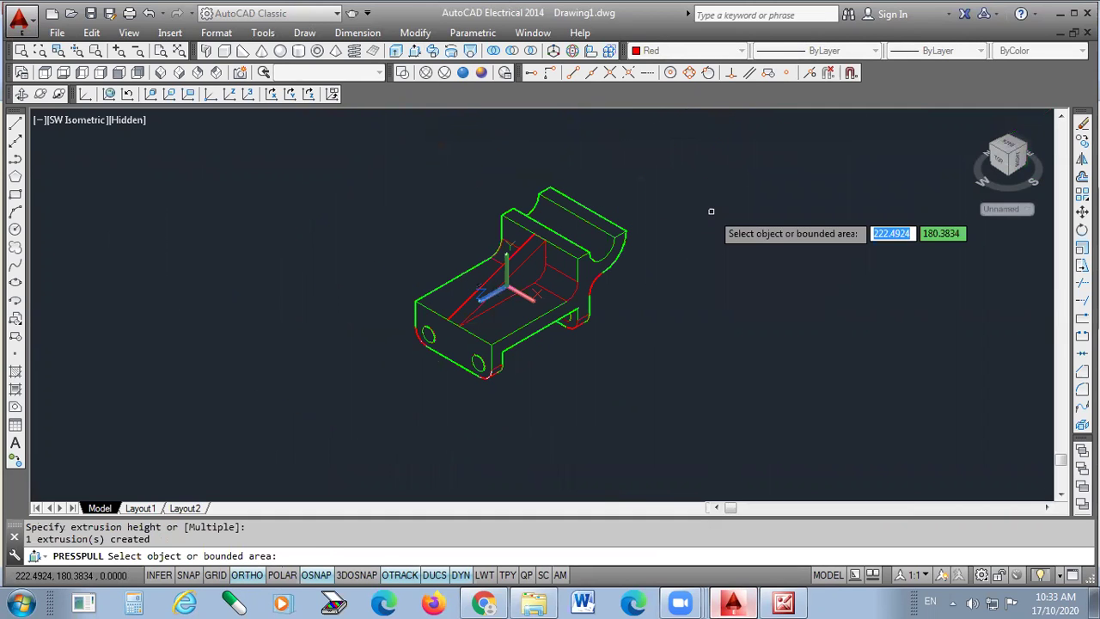
- Erase the two leftover construction circles around the front leg's holes, working in 2D wireframe style
click(481, 73)
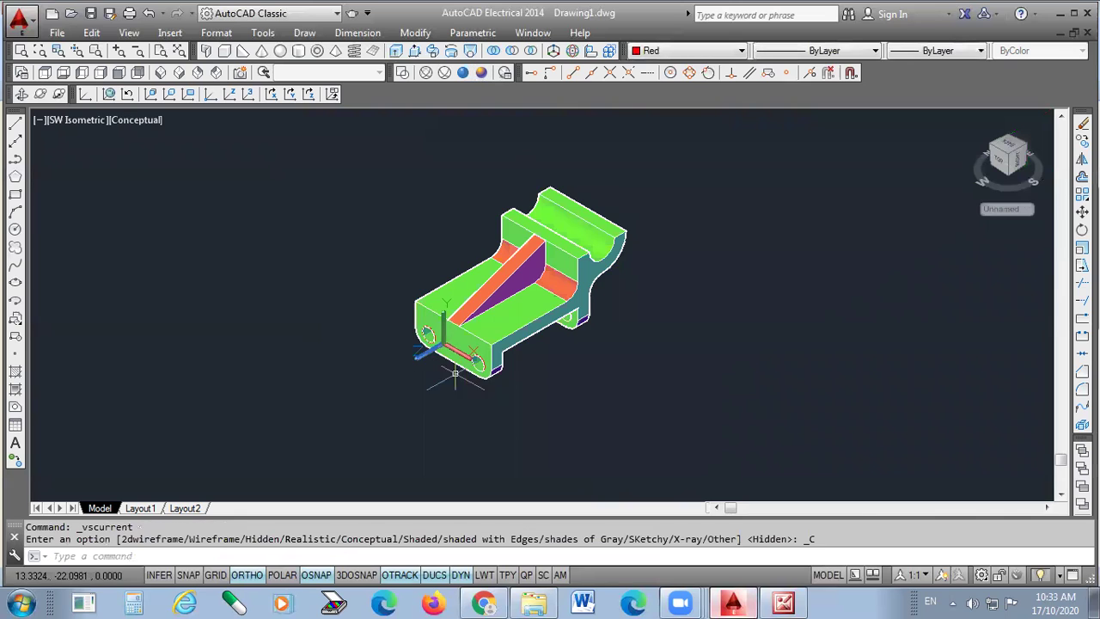
scroll(490, 392, up, 3)
scroll(490, 392, up, 2)
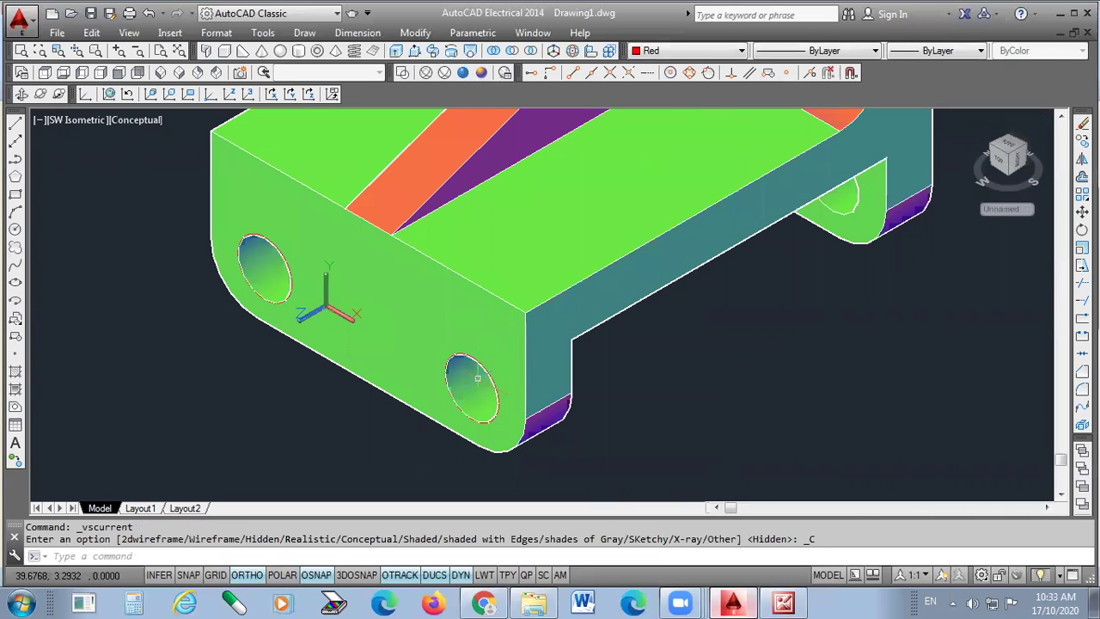
scroll(486, 382, up, 2)
click(402, 72)
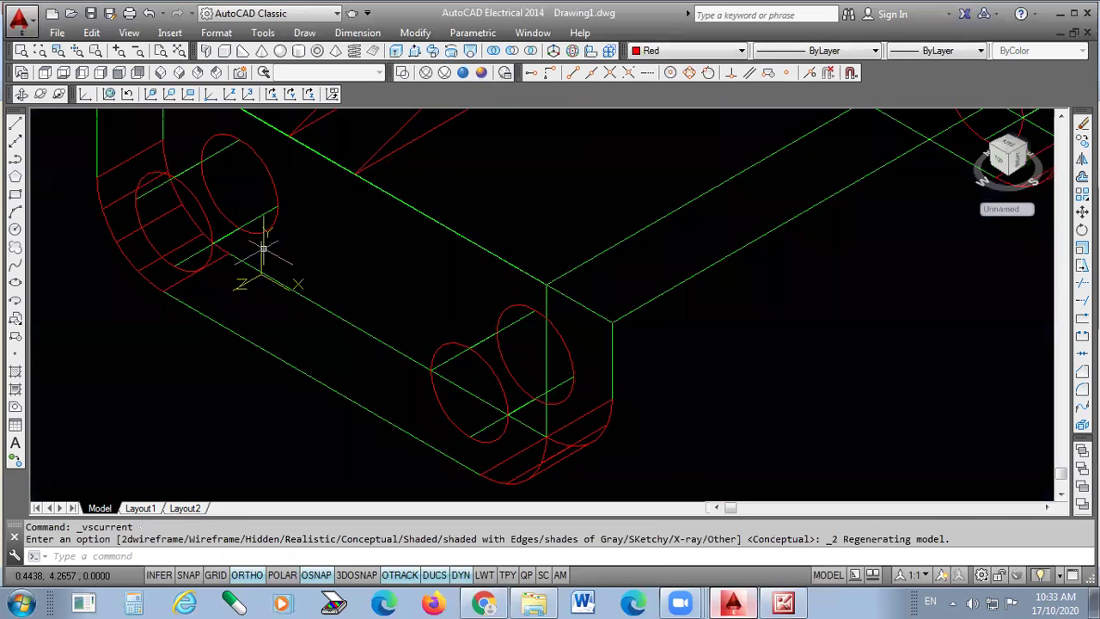
scroll(205, 222, up, 4)
click(205, 223)
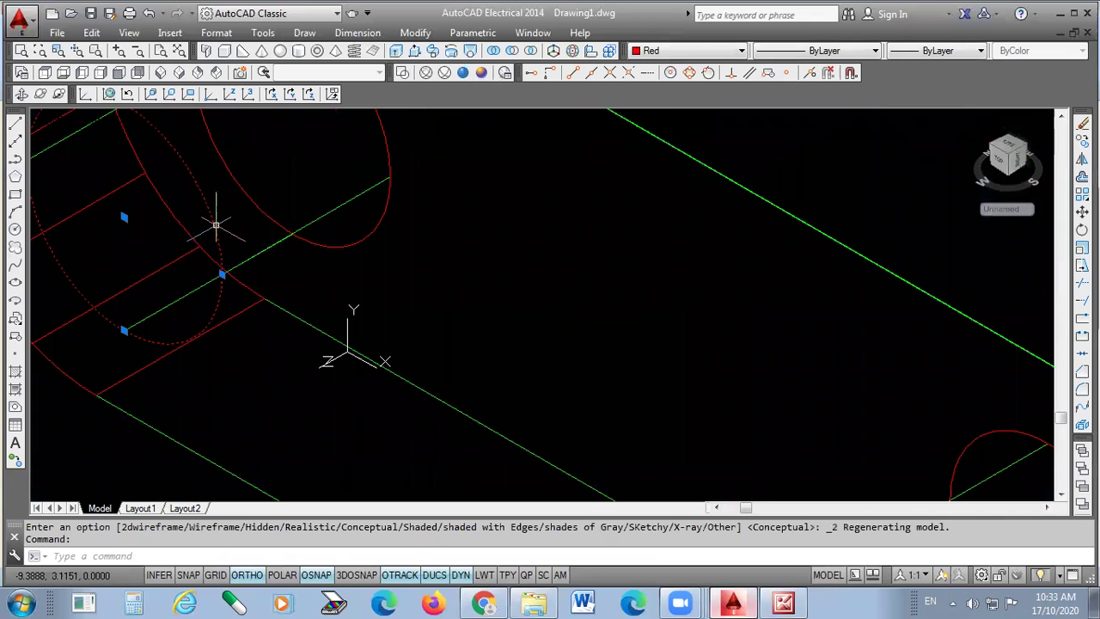
key(Delete)
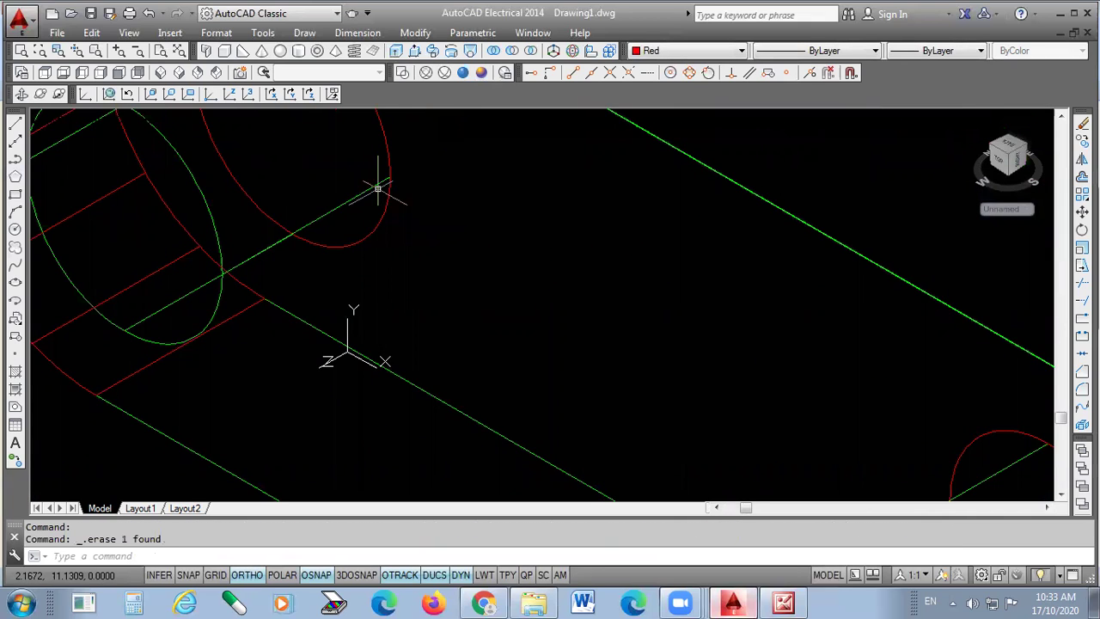
scroll(373, 183, down, 4)
click(556, 402)
key(Delete)
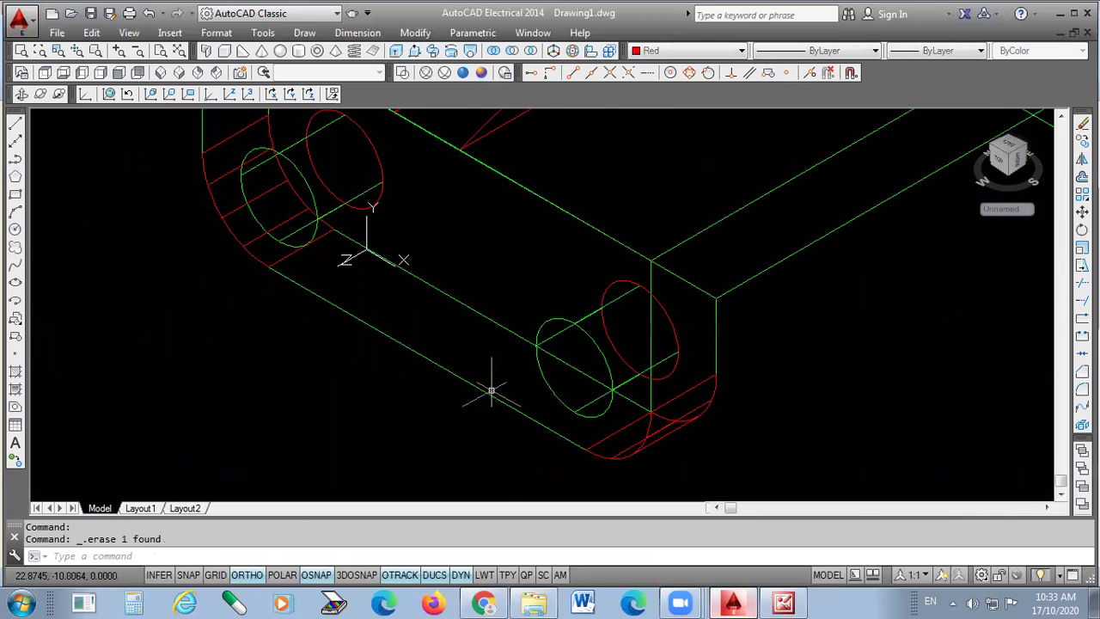
- Inspect the bracket and its leg holes by selecting the solid and orbiting in Conceptual style, then restore the SW Isometric view
scroll(550, 369, down, 2)
scroll(585, 356, up, 2)
key(ctrl+a)
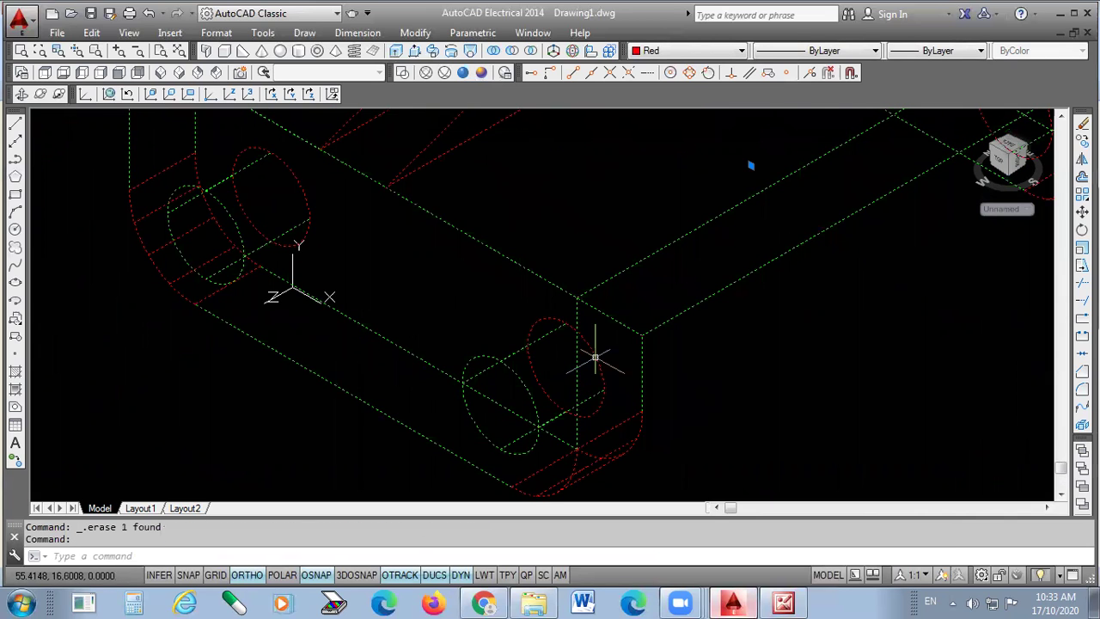
key(Escape)
scroll(510, 425, down, 3)
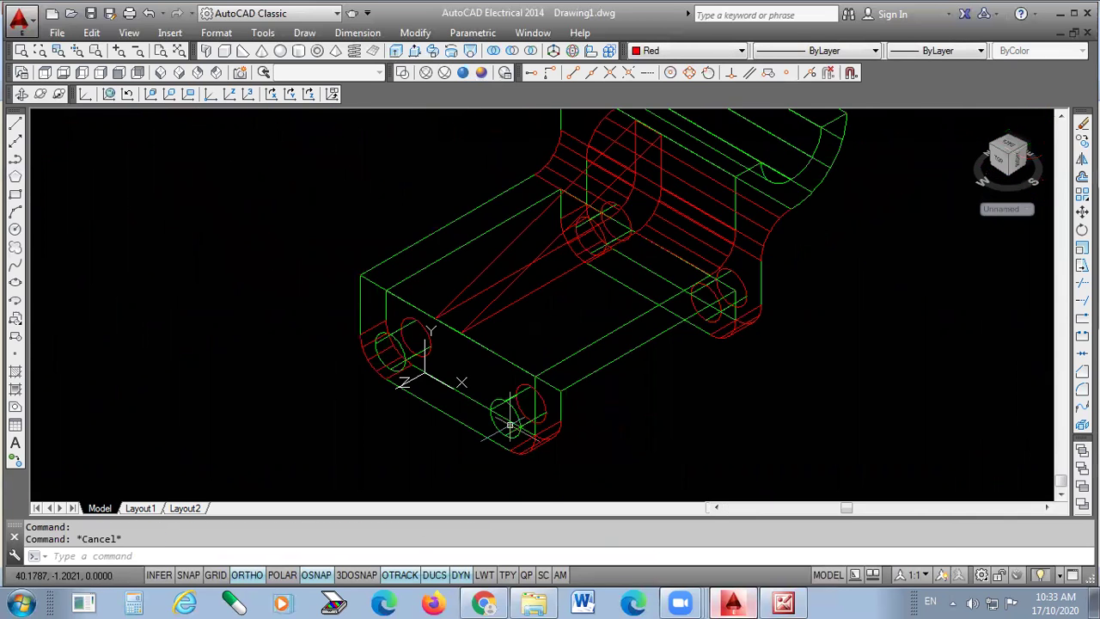
click(483, 74)
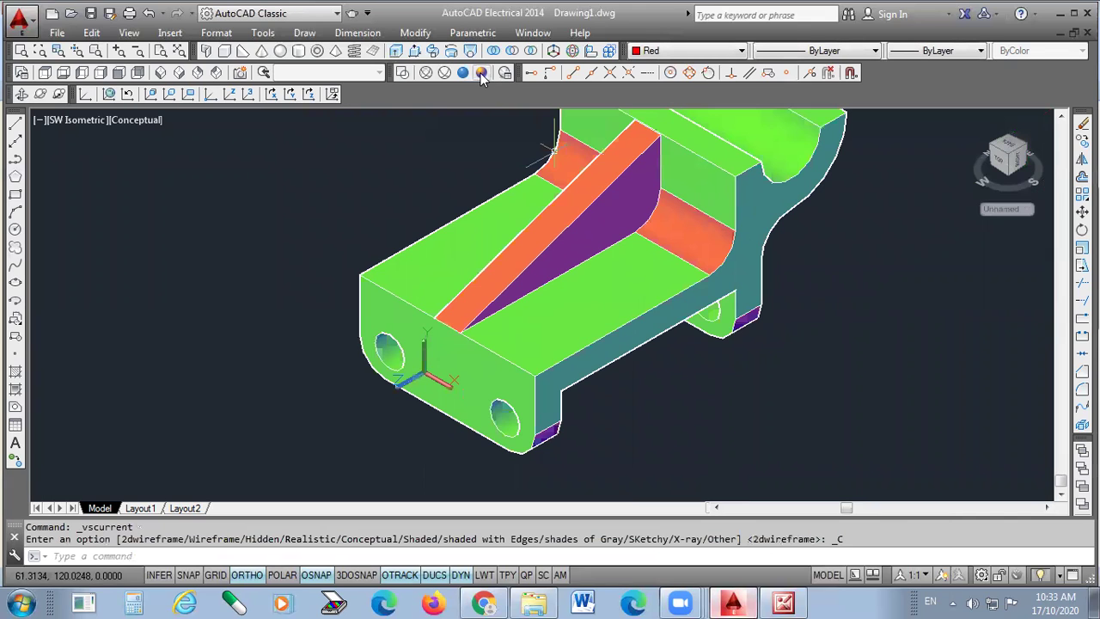
click(59, 94)
drag(514, 368, 532, 325)
mouse_move(571, 291)
mouse_down()
mouse_move(714, 300)
mouse_move(682, 361)
mouse_move(569, 315)
mouse_up()
mouse_move(503, 253)
mouse_down()
mouse_move(451, 278)
mouse_move(549, 316)
mouse_move(665, 310)
mouse_move(561, 326)
mouse_move(688, 305)
mouse_move(627, 322)
mouse_move(621, 223)
mouse_move(523, 246)
mouse_move(627, 310)
mouse_move(663, 356)
mouse_move(652, 365)
mouse_move(552, 319)
mouse_move(705, 296)
mouse_move(633, 331)
mouse_move(667, 325)
mouse_move(570, 342)
mouse_move(572, 356)
mouse_move(607, 322)
mouse_move(567, 357)
mouse_up()
drag(544, 264, 712, 255)
right_click(815, 217)
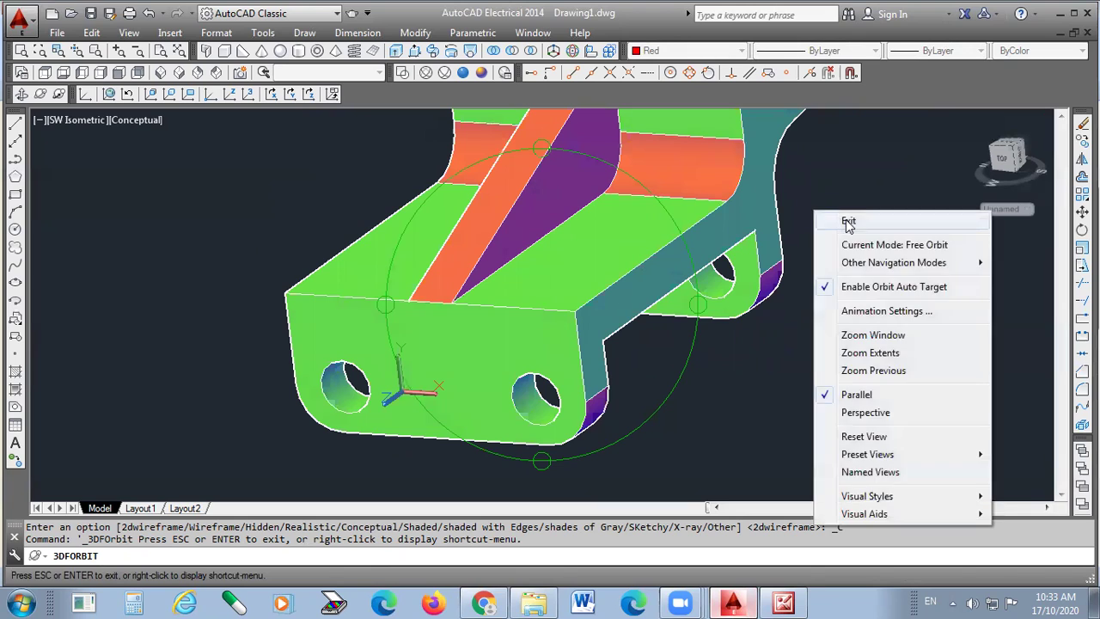
click(851, 220)
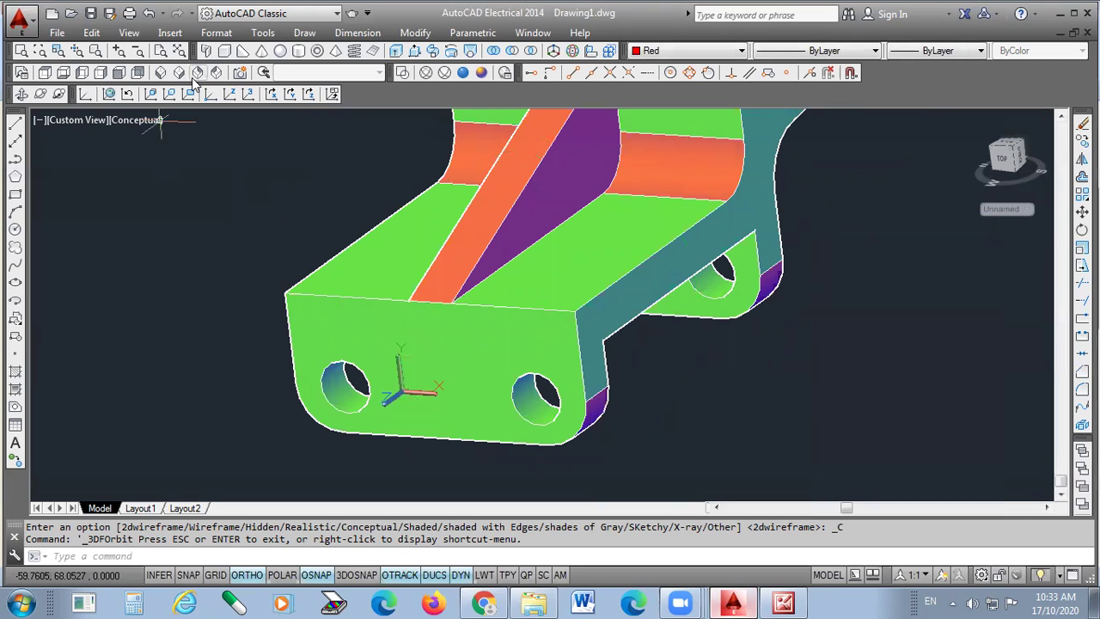
click(161, 74)
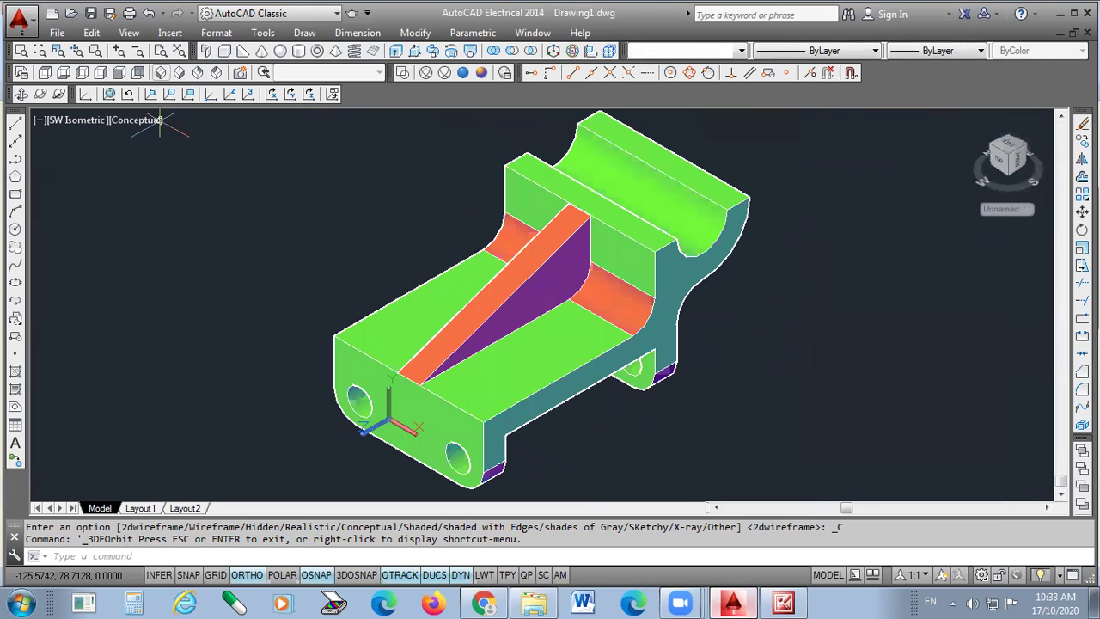